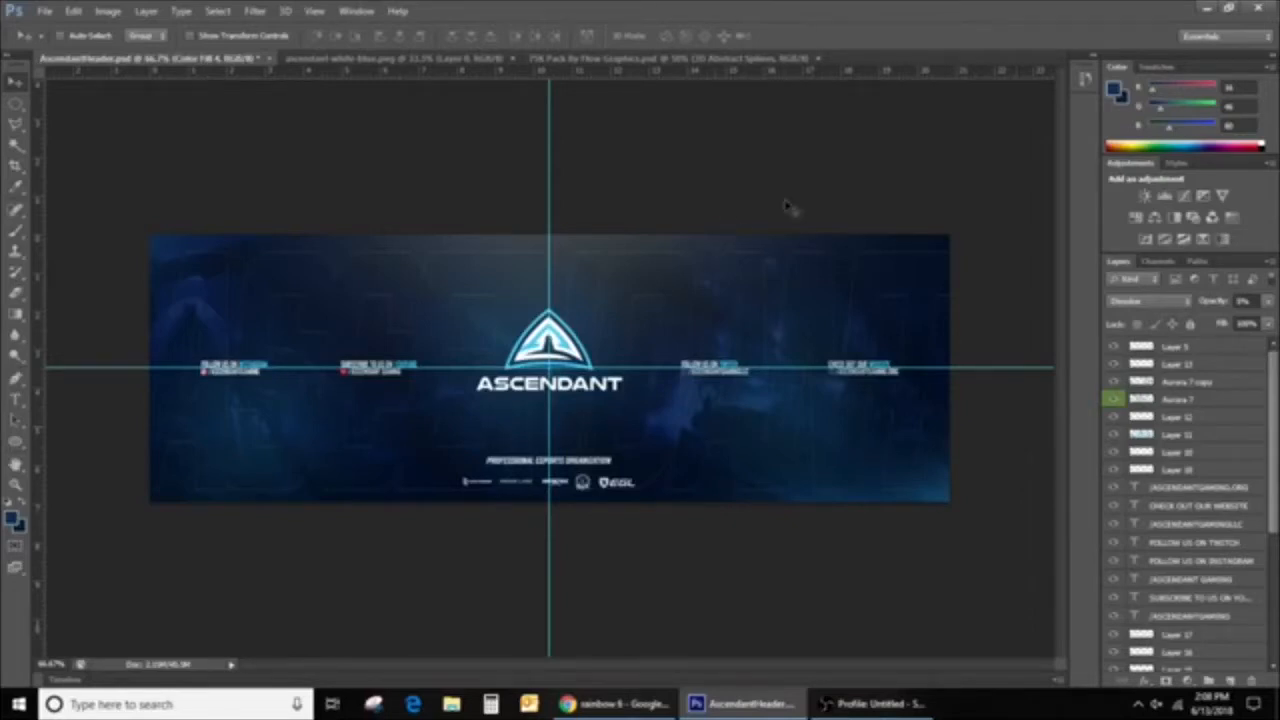
Create a 1500 × 500 pixel document at 72 pixels/inch with white background contents, and convert its background into a regular layer
click(45, 10)
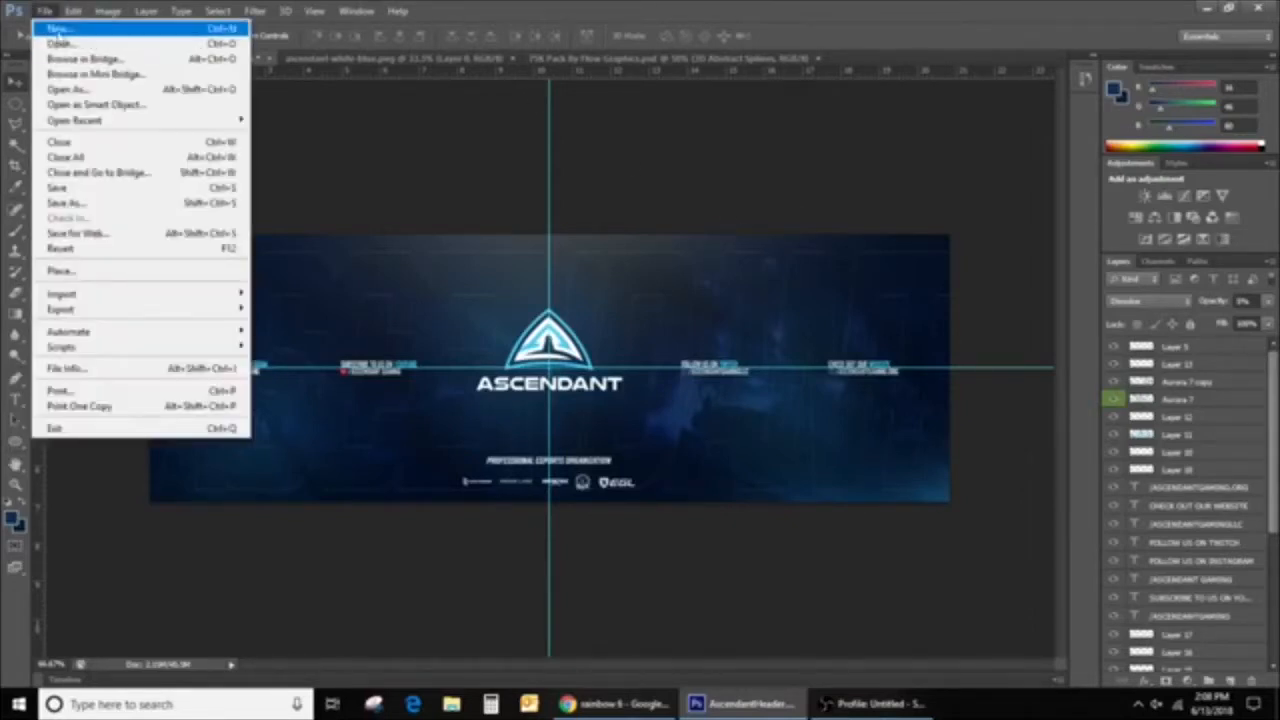
click(60, 26)
key(Tab)
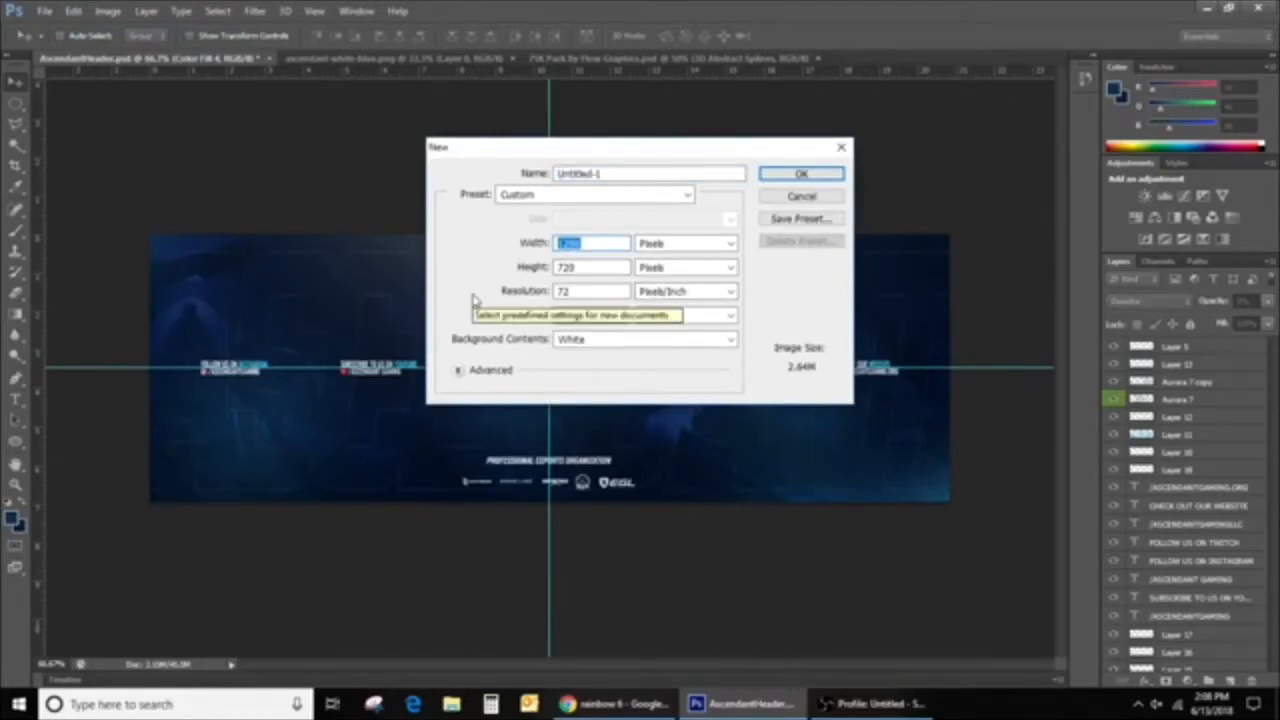
text(1500)
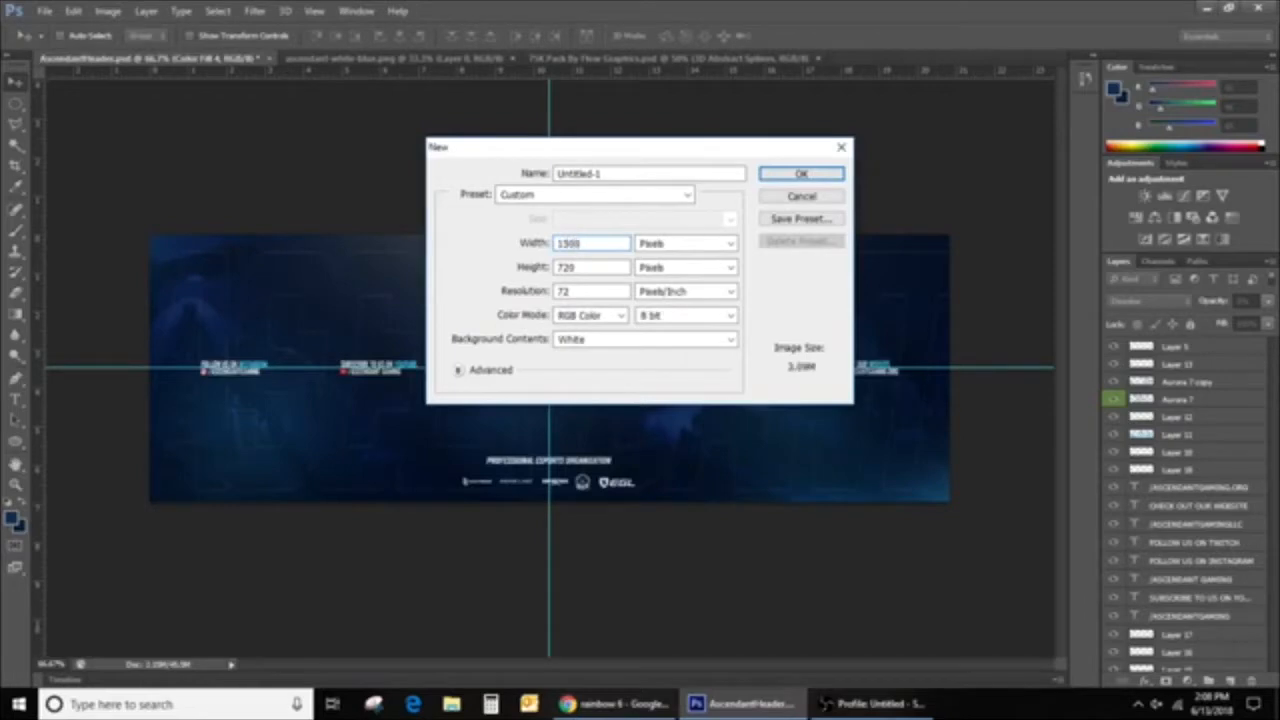
key(Tab)
key(Tab)
text(500)
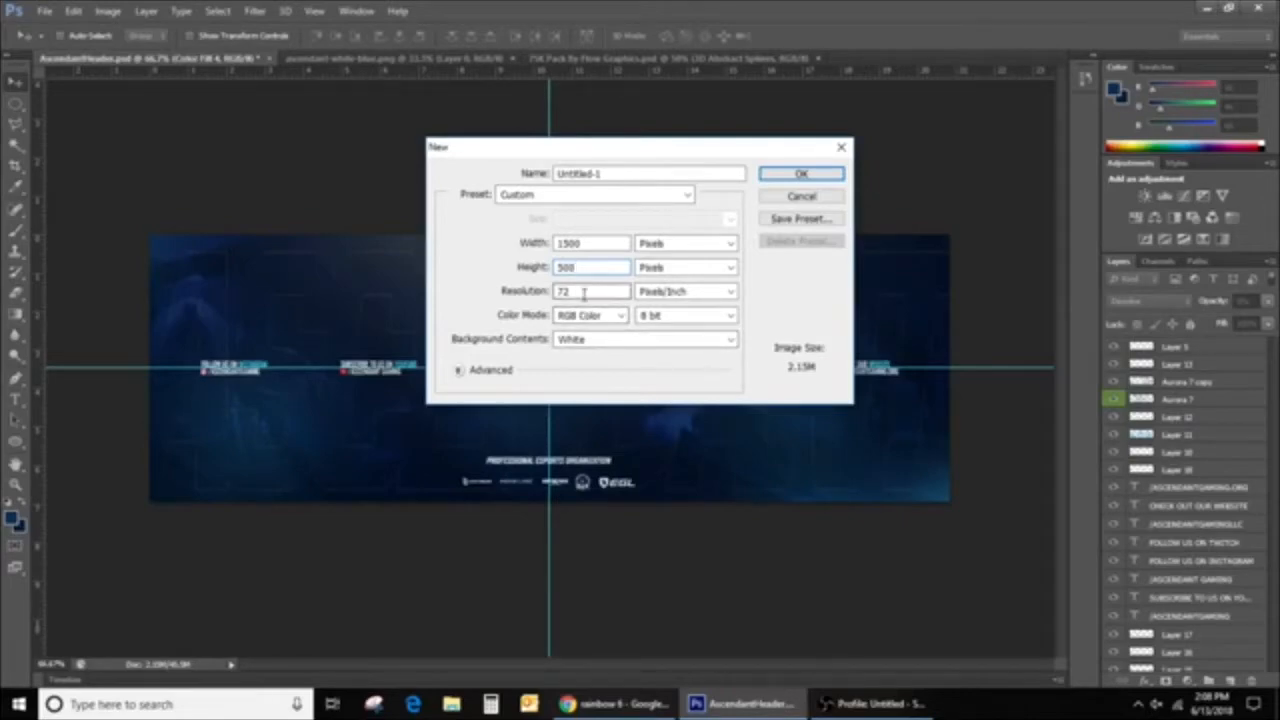
click(584, 292)
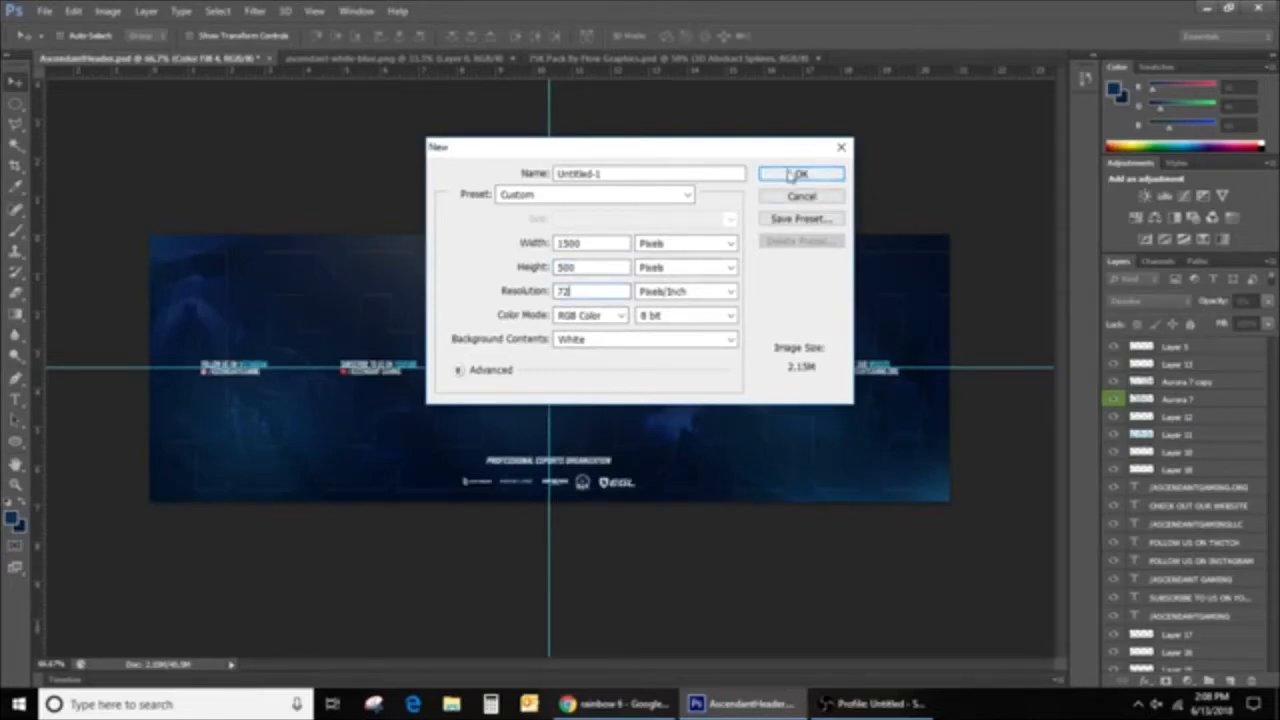
click(795, 176)
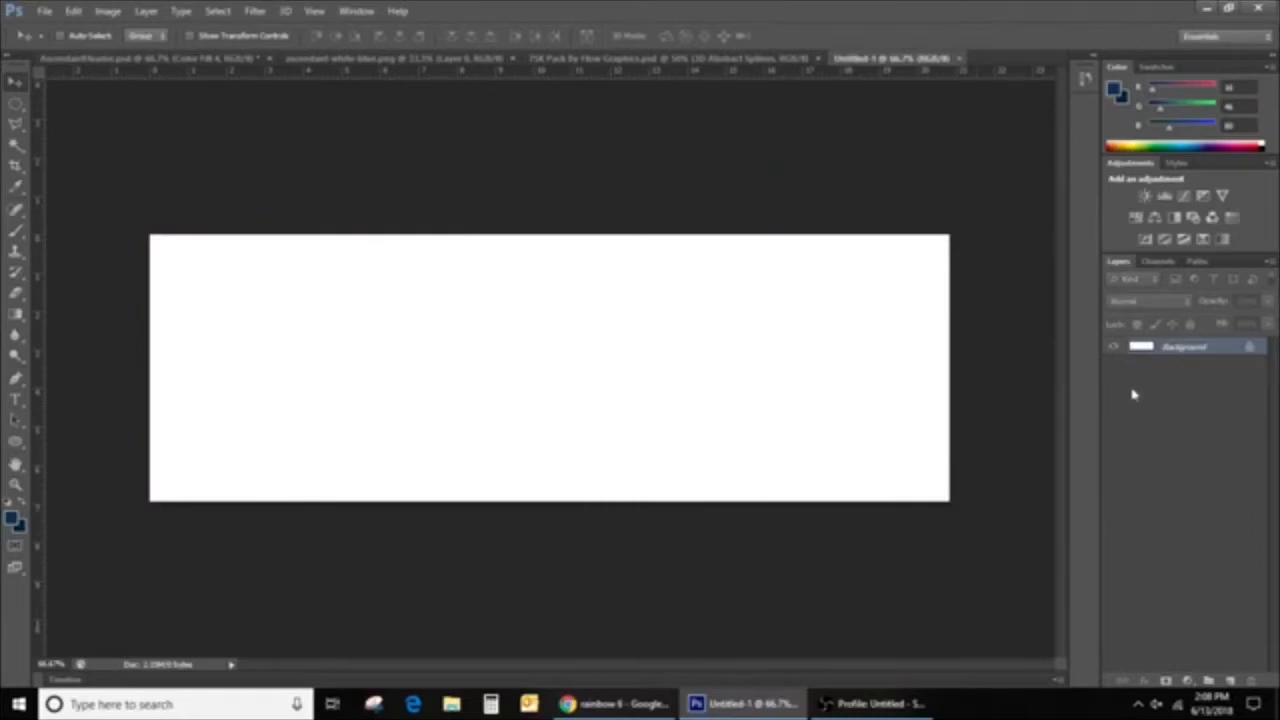
double_click(1174, 350)
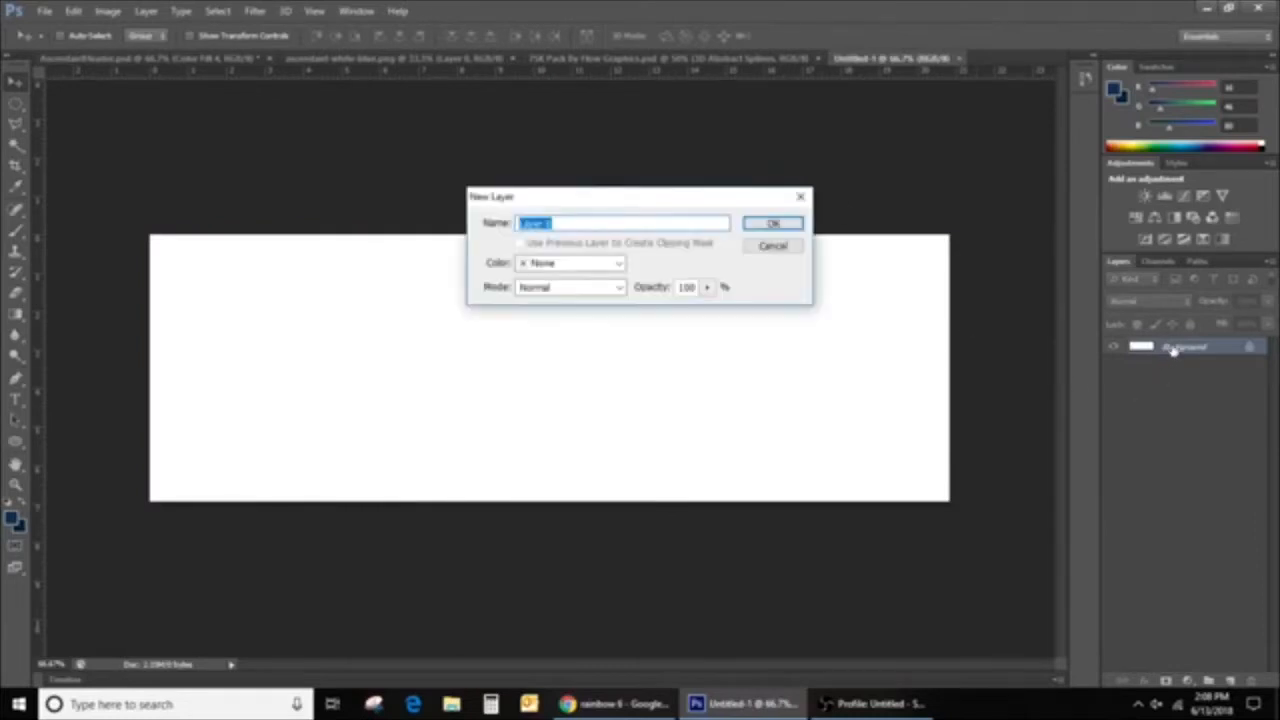
click(770, 225)
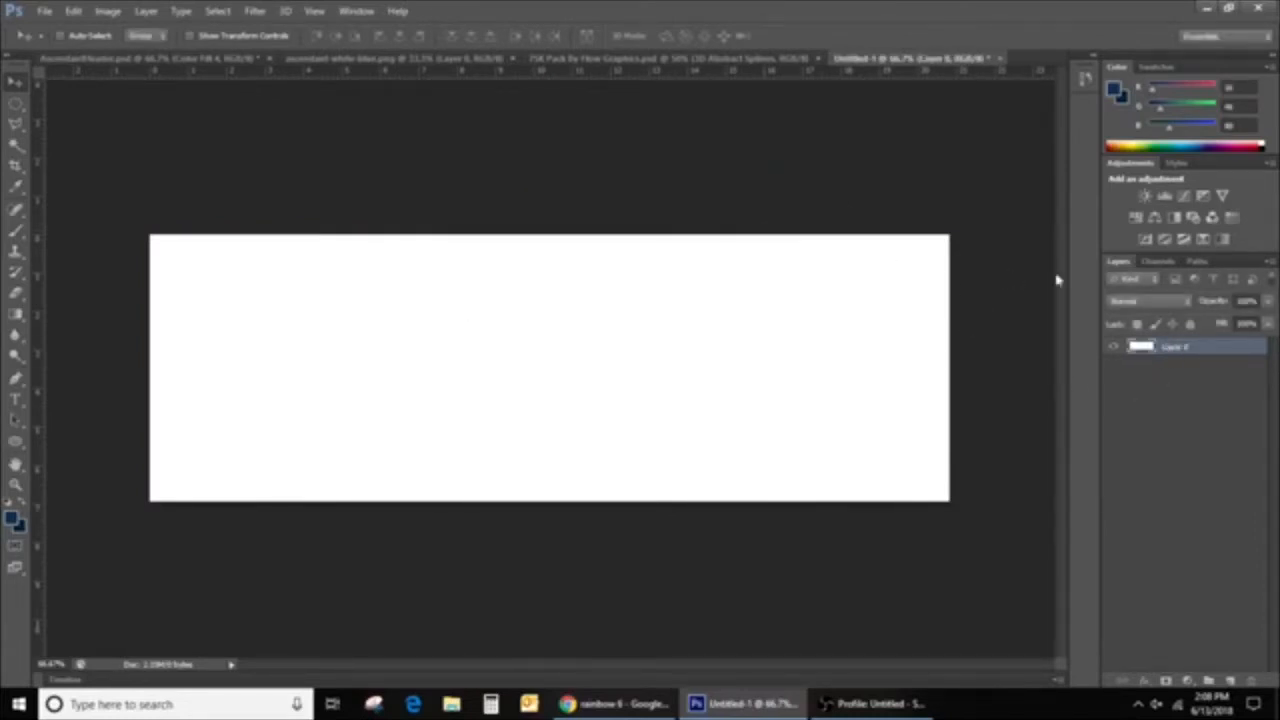
click(612, 708)
click(745, 704)
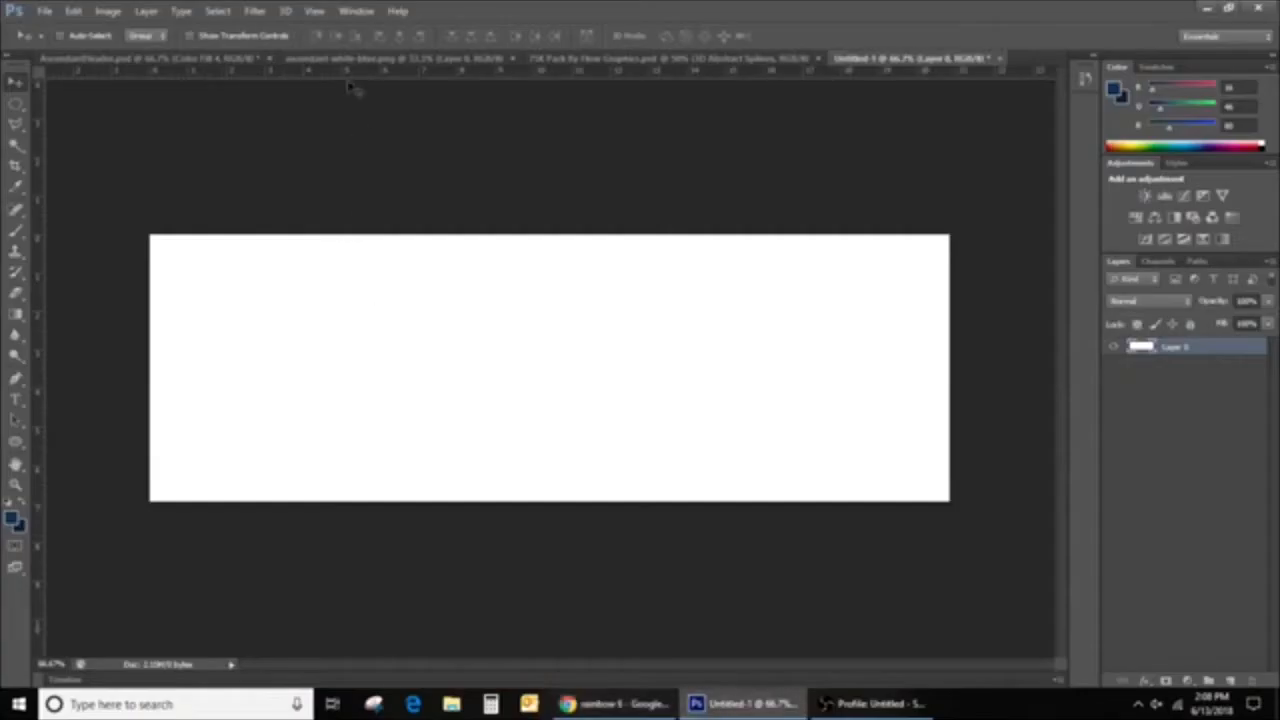
click(132, 60)
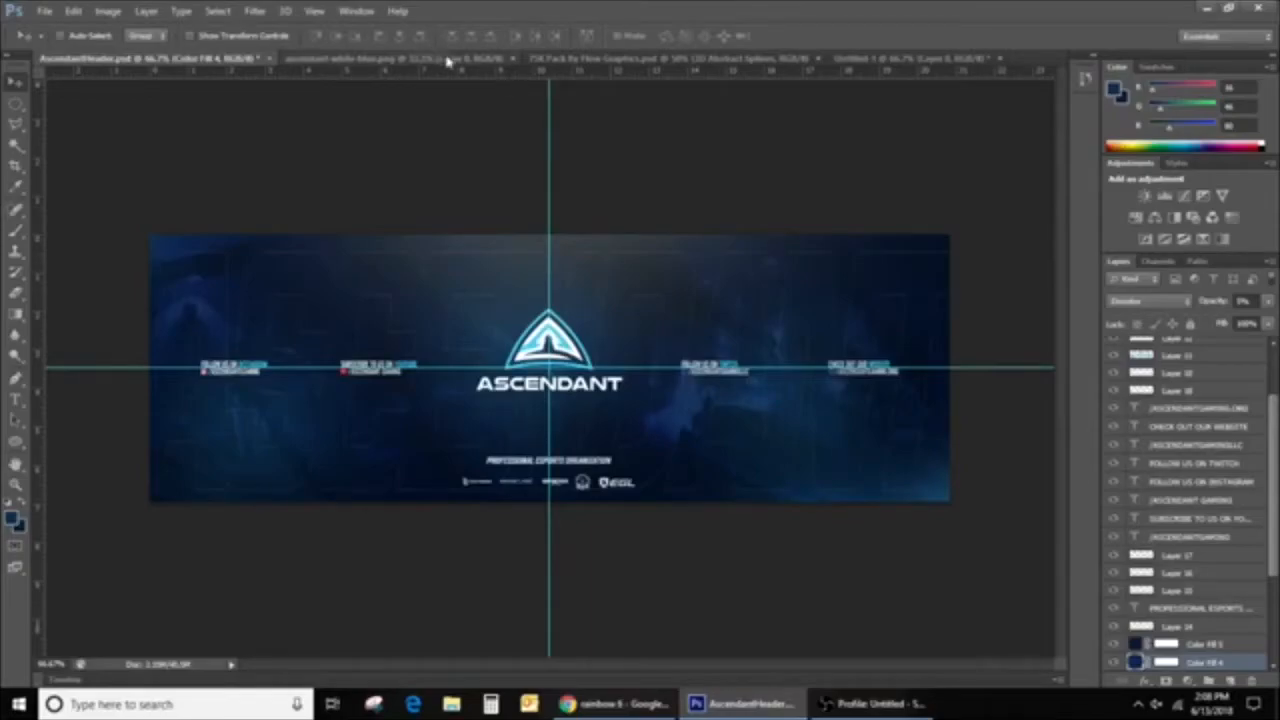
Copy the first image of the rainbow 6 results in Chrome and paste it into the blank Photoshop document
click(617, 706)
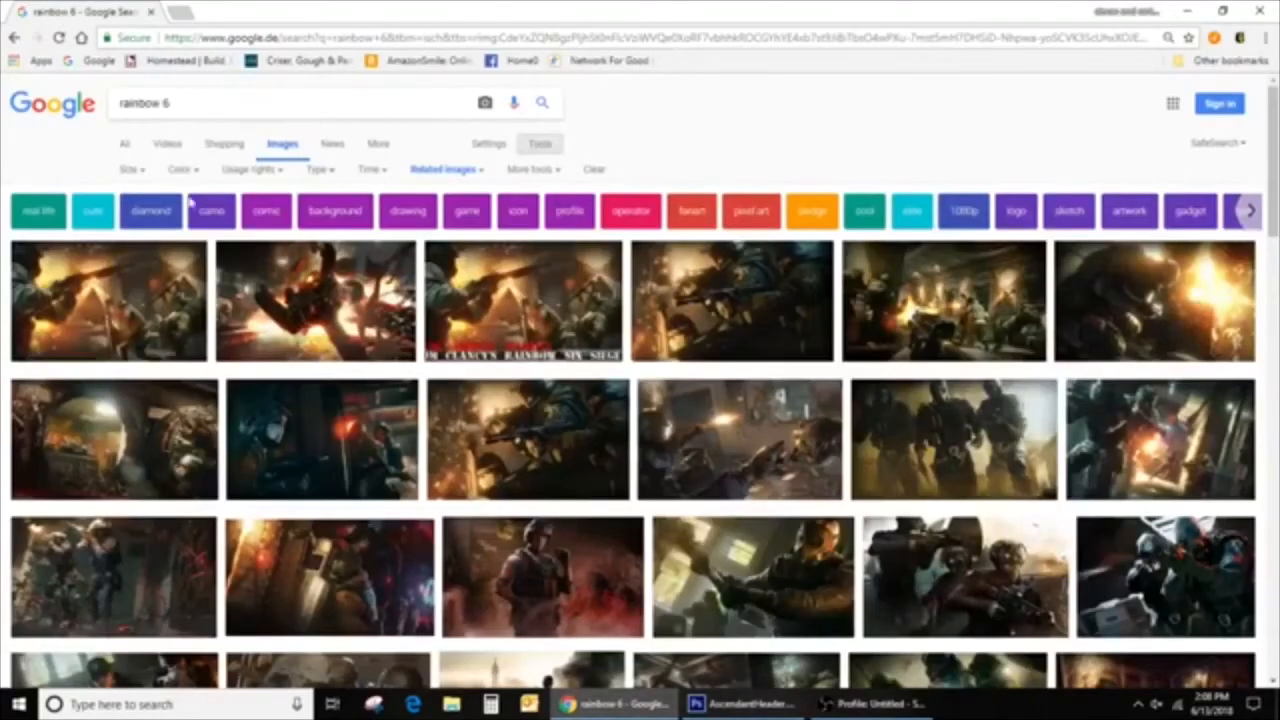
right_click(143, 304)
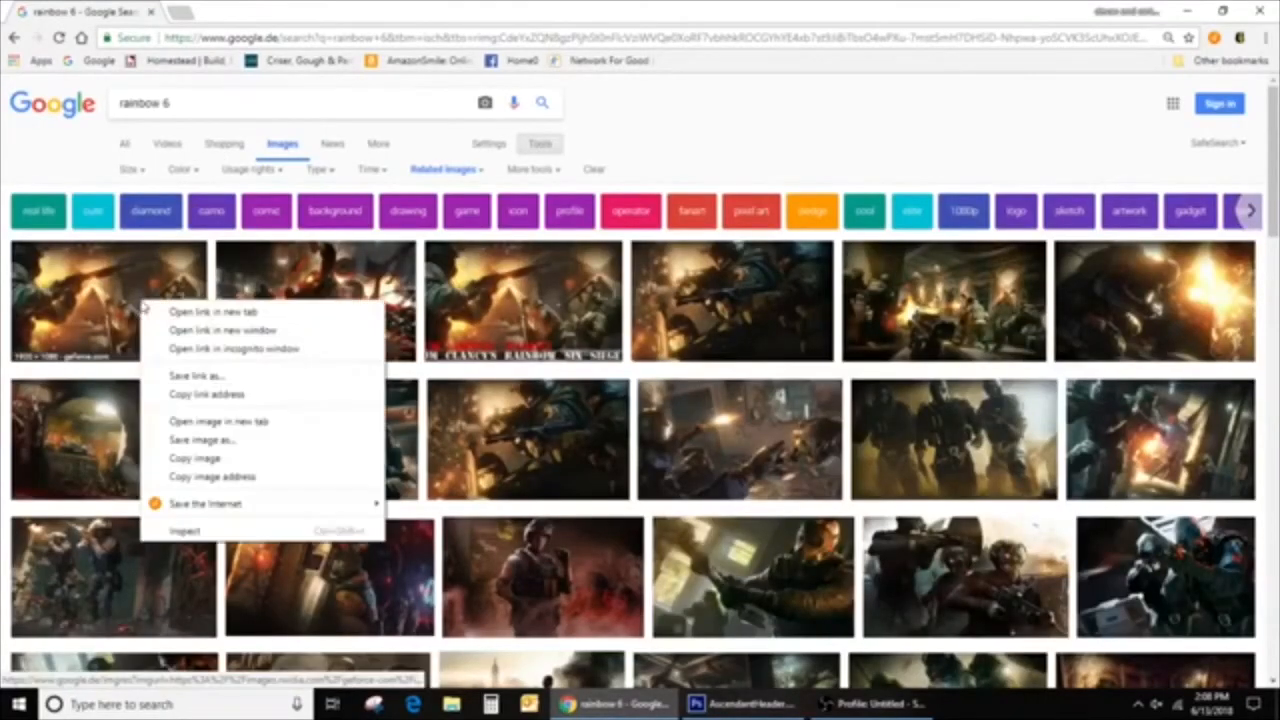
click(196, 460)
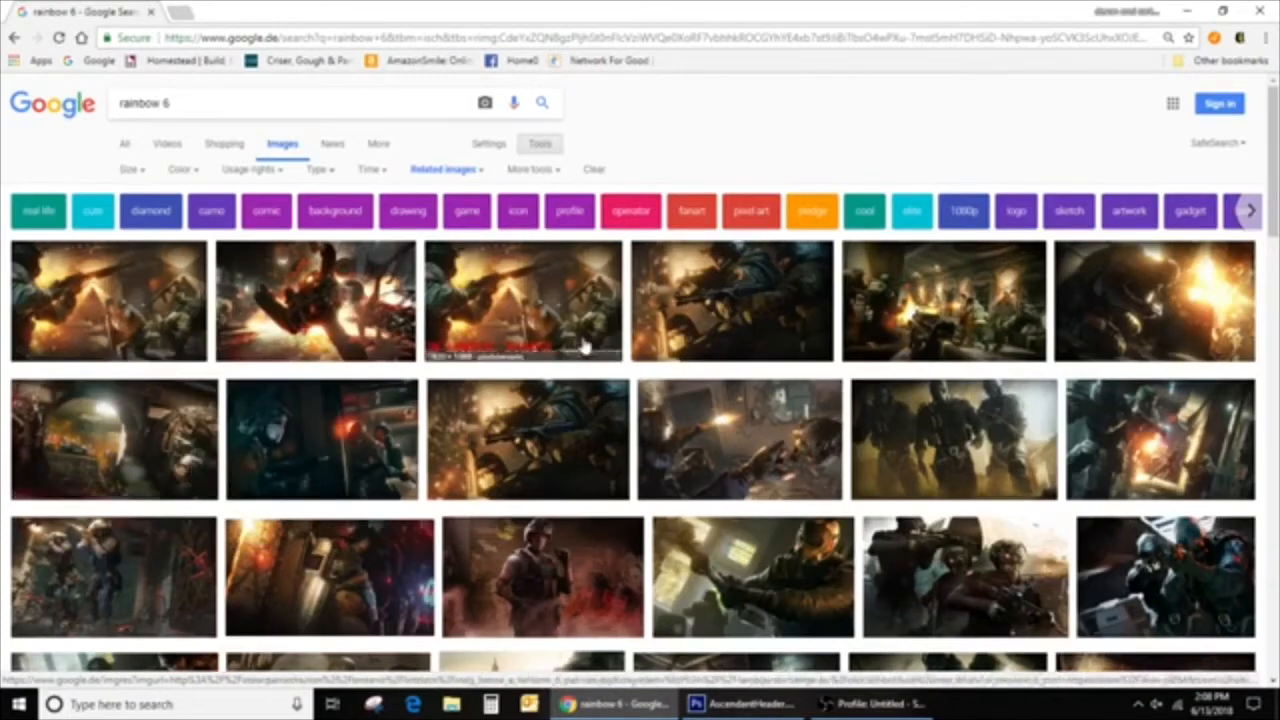
click(740, 704)
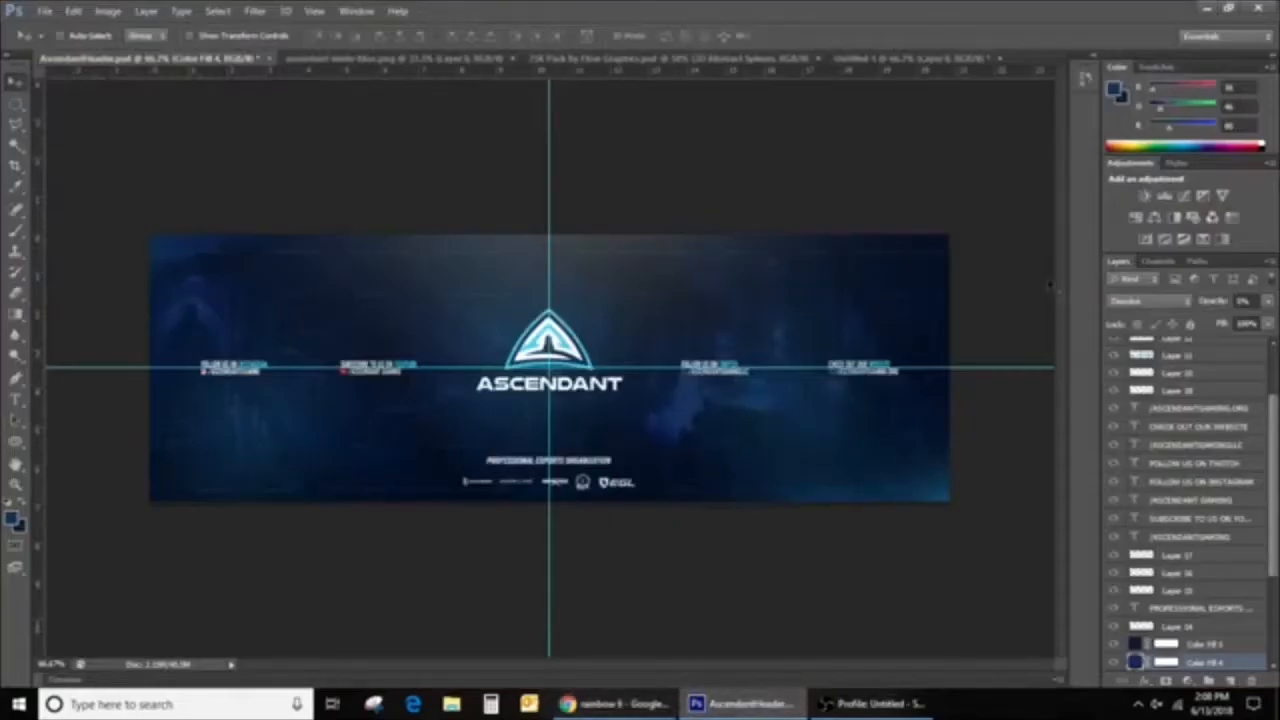
click(908, 61)
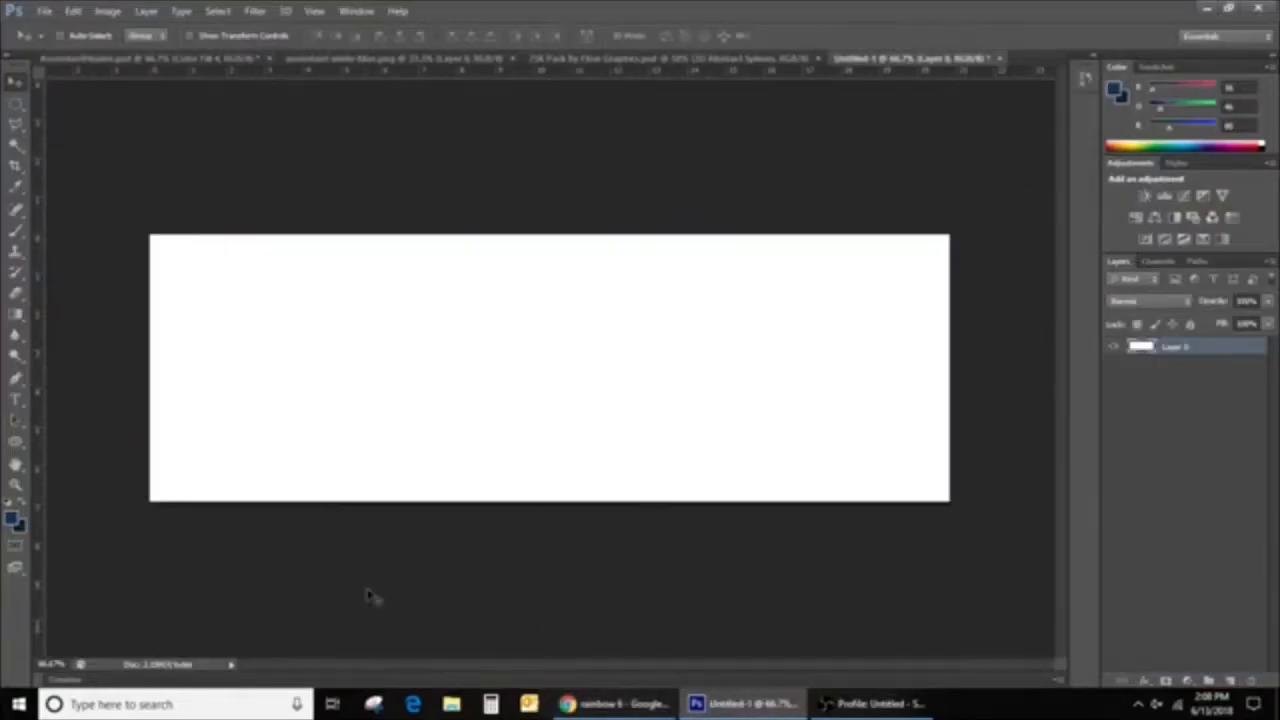
key(ctrl+v)
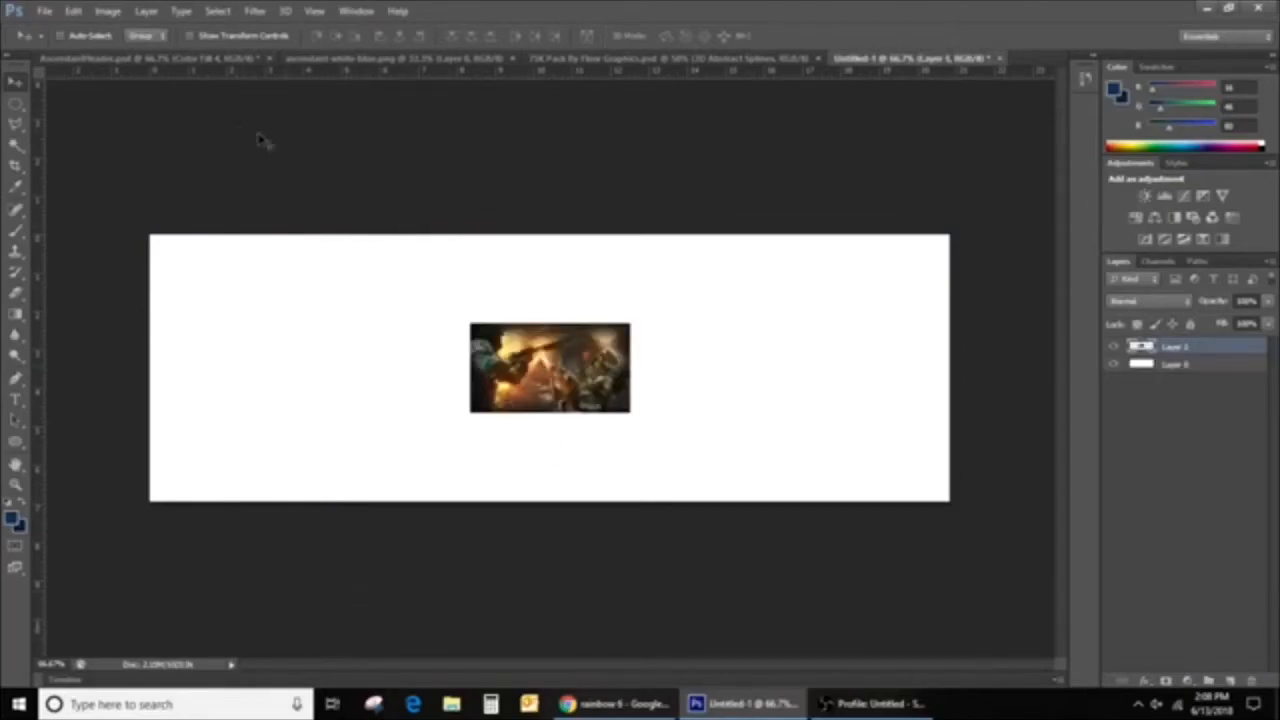
Copy the fifth image in the first row of the Chrome results and paste it into the same Photoshop document
click(620, 706)
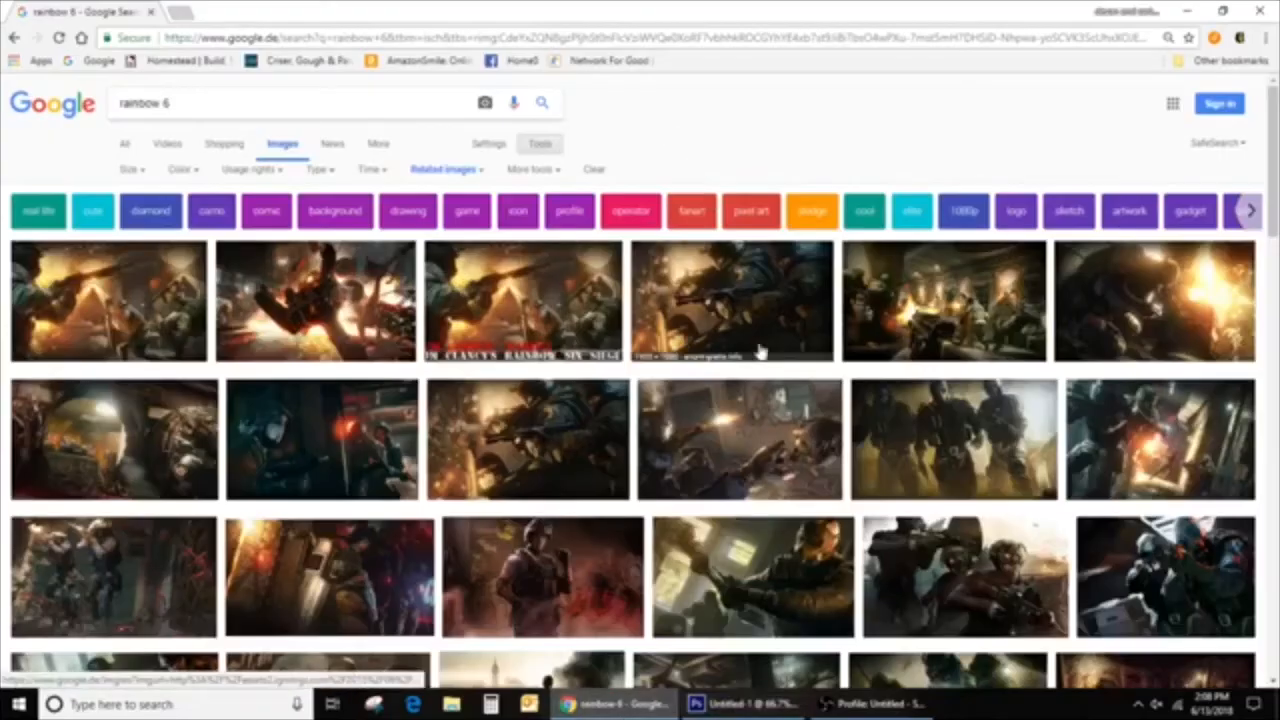
click(745, 704)
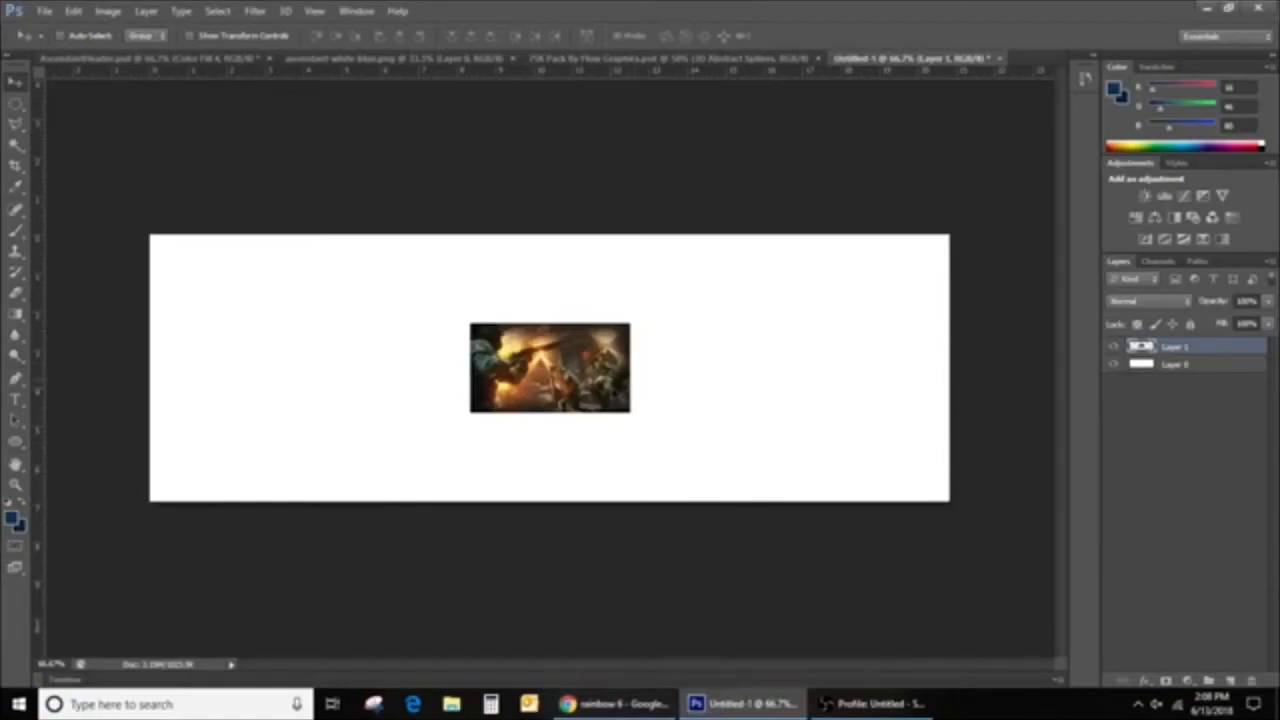
click(618, 704)
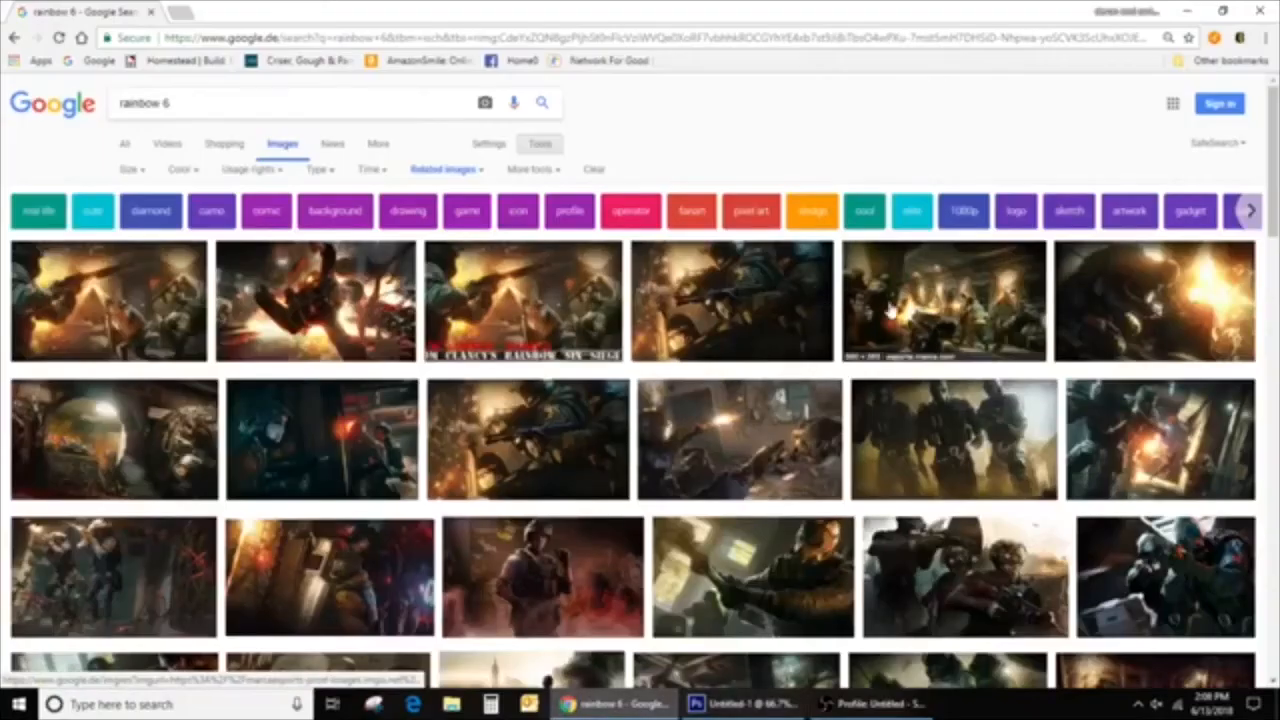
right_click(922, 295)
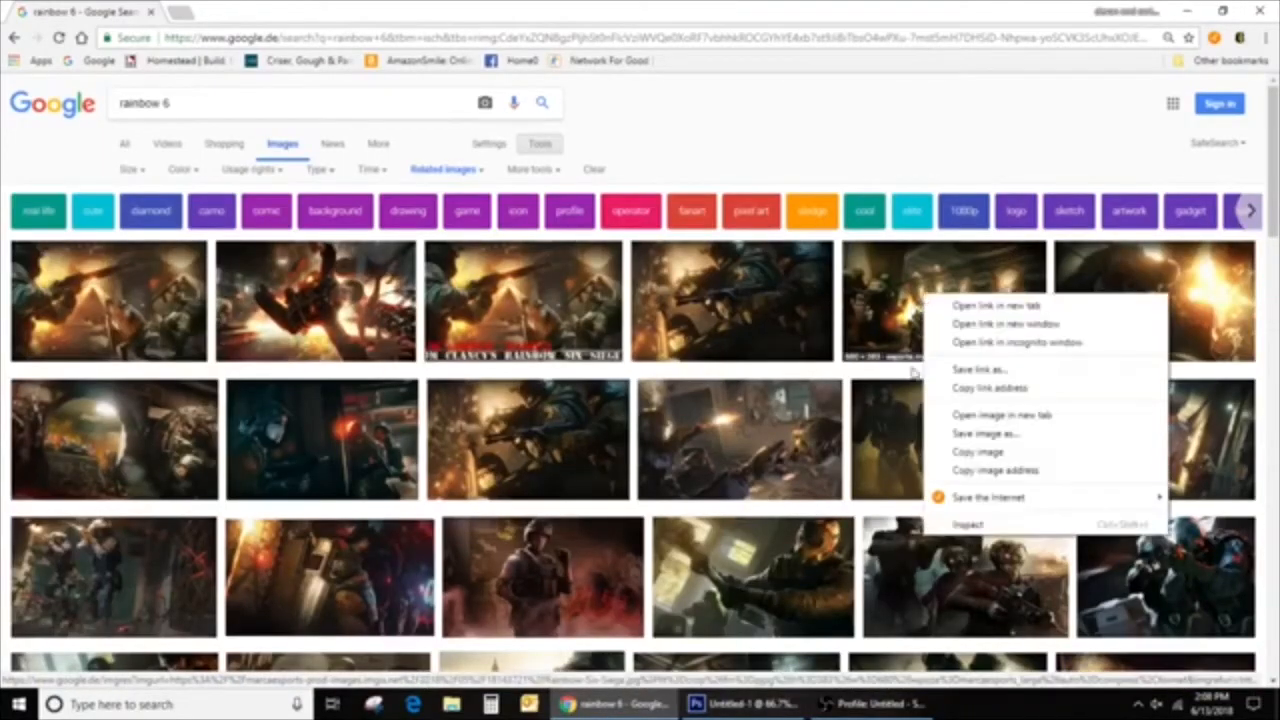
click(980, 453)
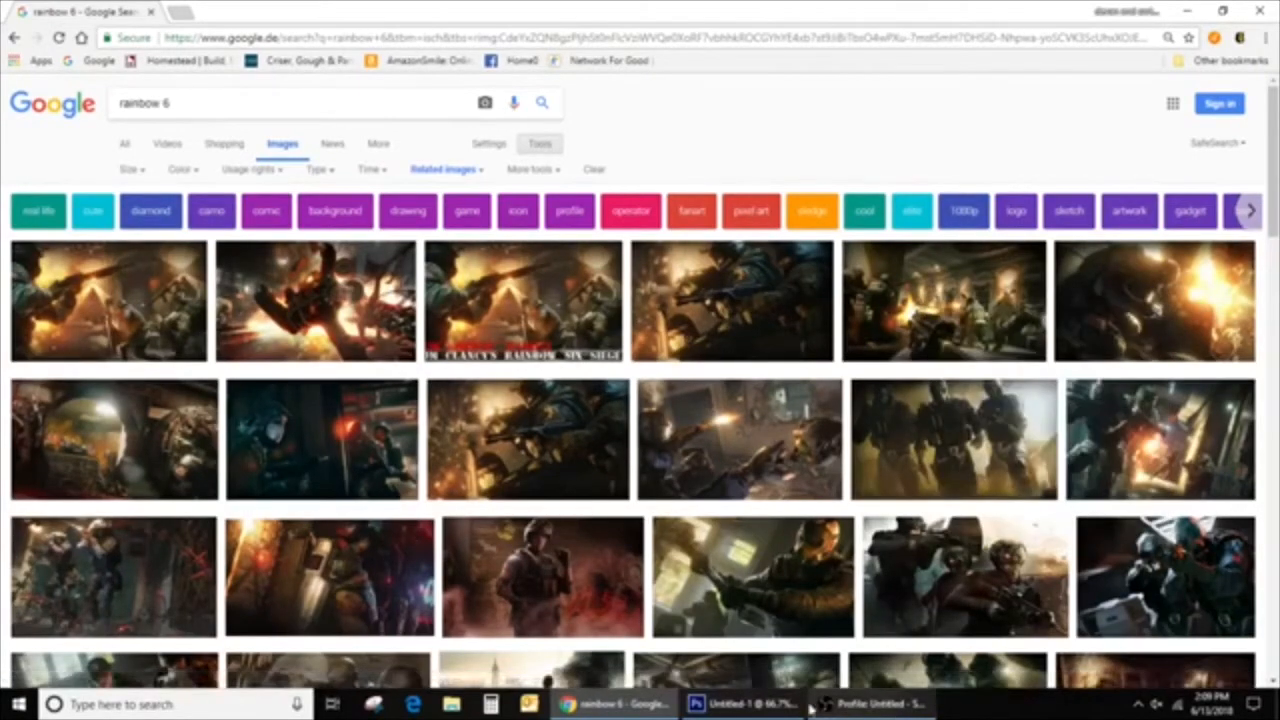
click(755, 704)
key(ctrl+v)
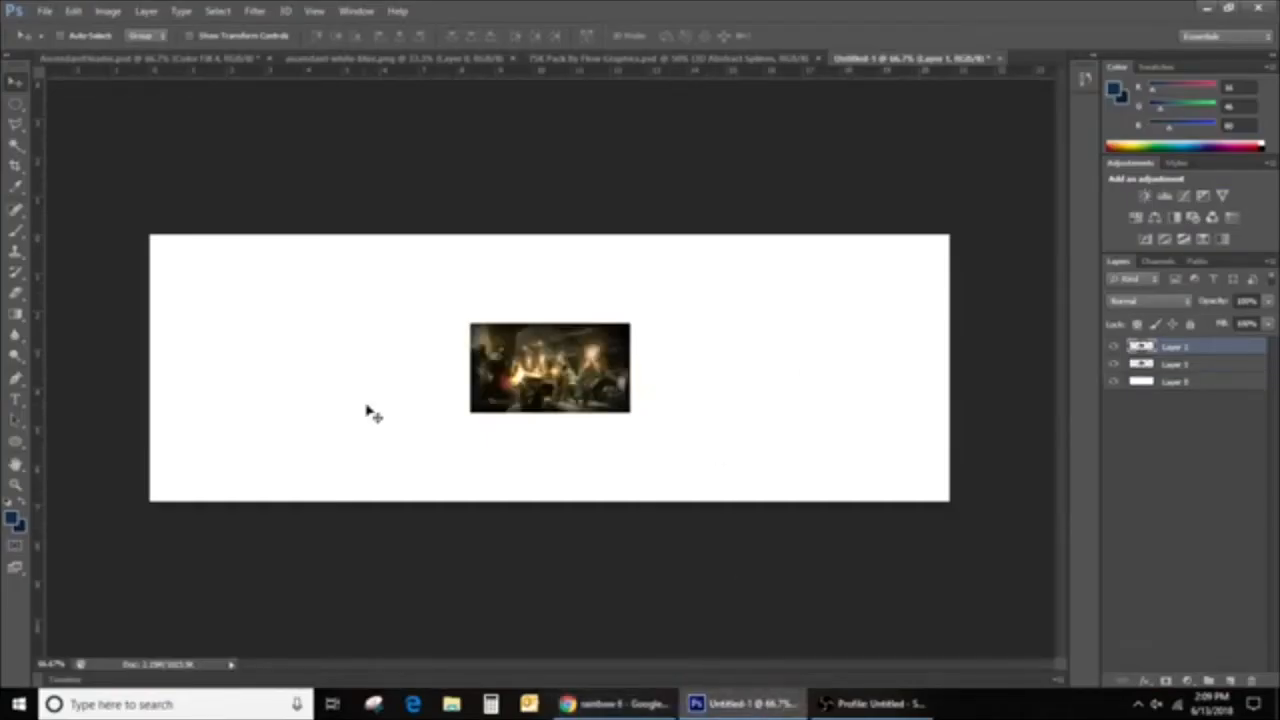
Separate the two pasted images, moving the second one toward the banner's right side and the first one toward the left
drag(541, 353, 749, 336)
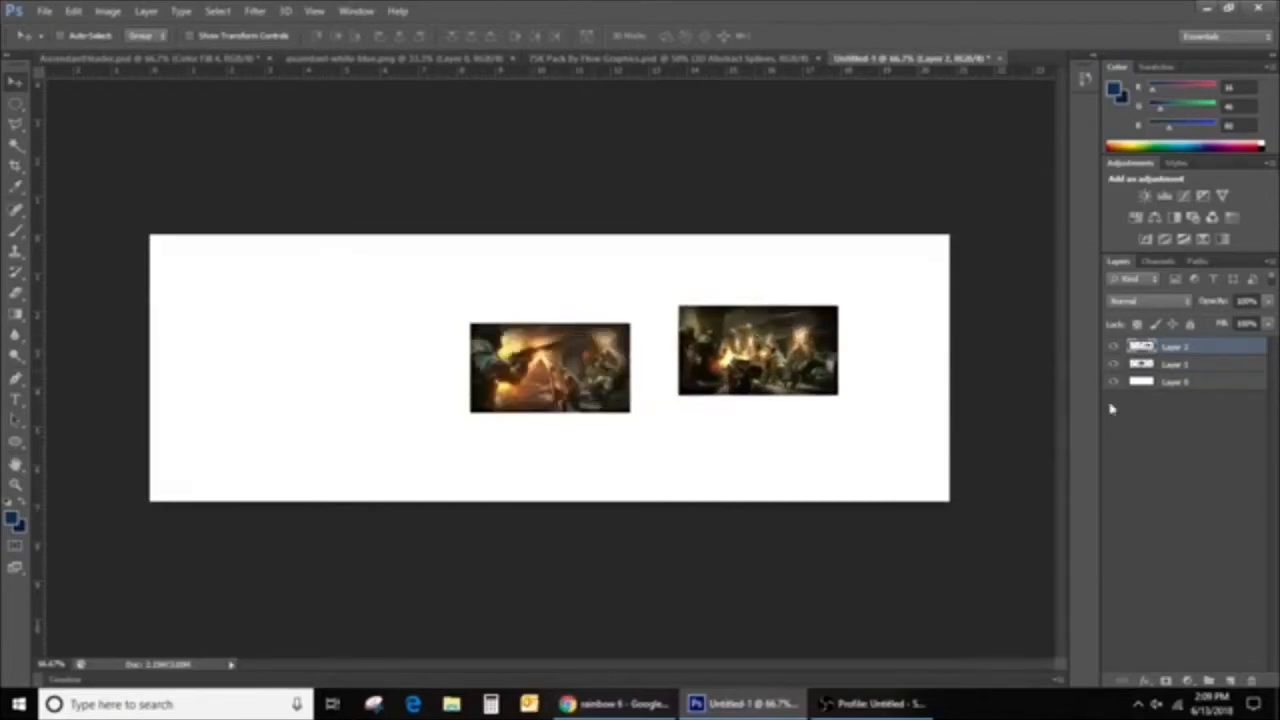
click(1186, 365)
drag(564, 370, 439, 397)
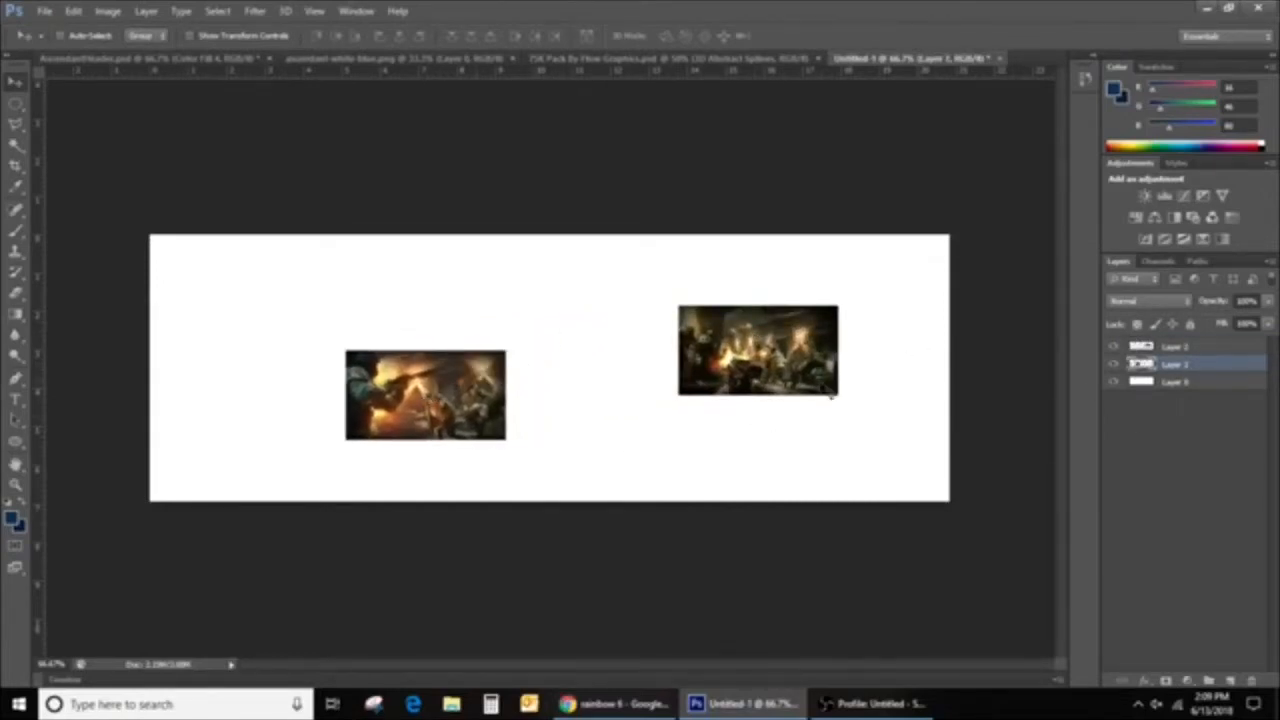
Enlarge the first image on Layer 1 with Free Transform until it covers most of the canvas height
key(ctrl+t)
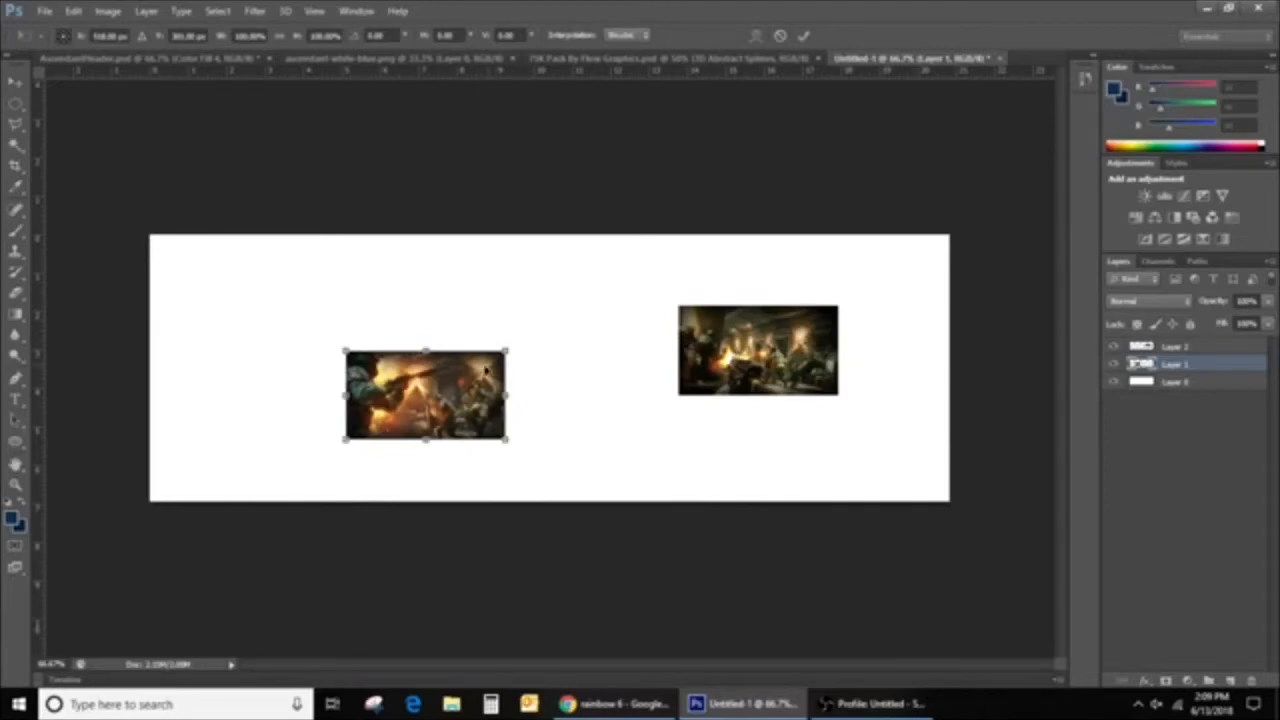
drag(506, 347, 632, 257)
right_click(626, 302)
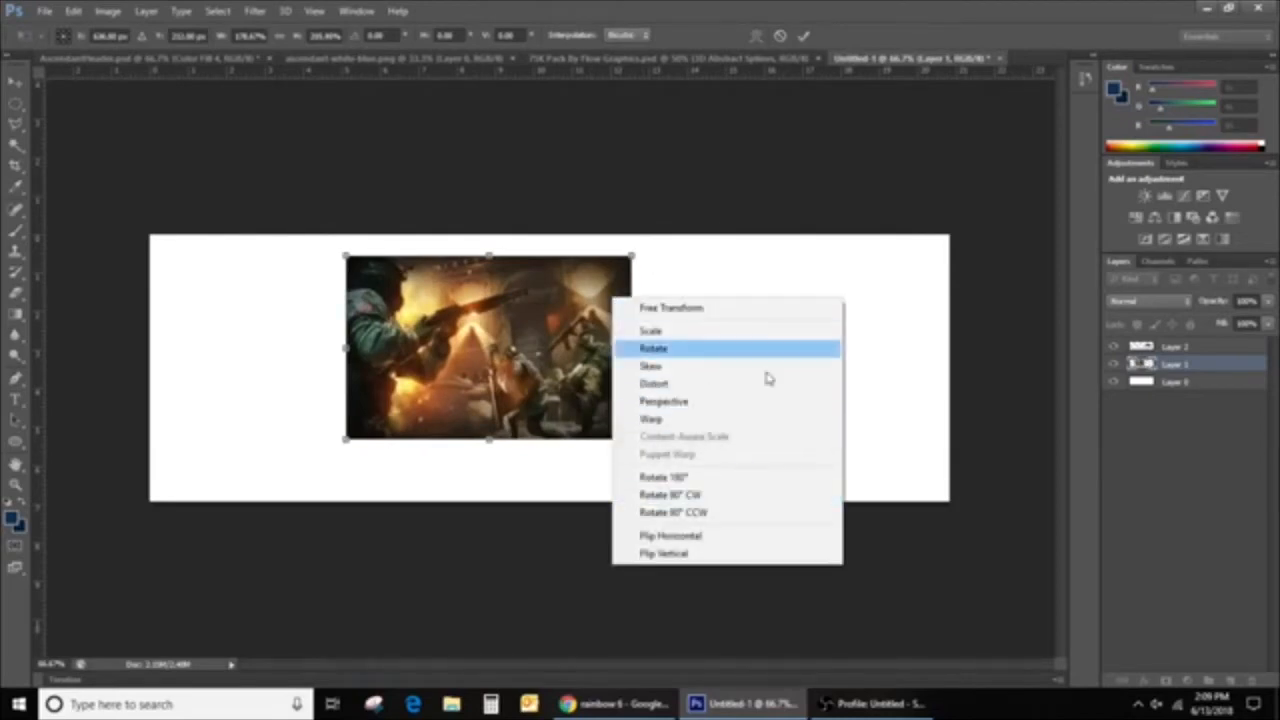
click(657, 274)
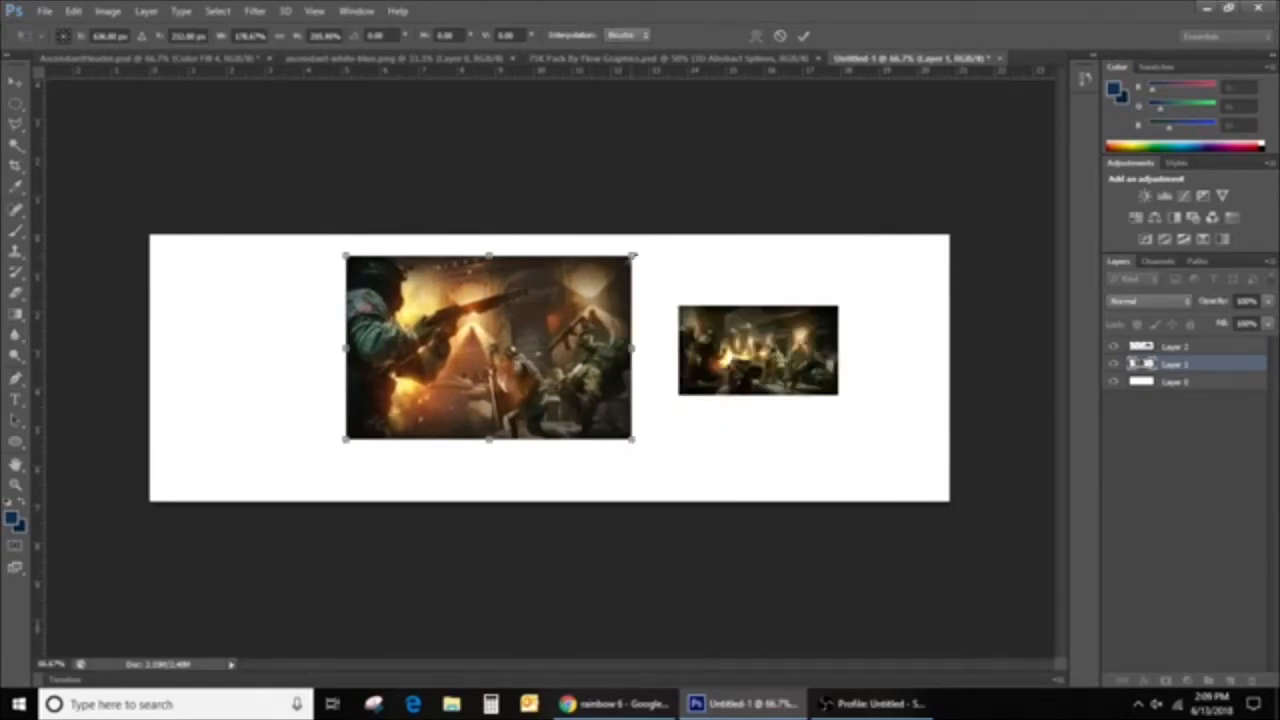
drag(631, 256, 552, 312)
key(Return)
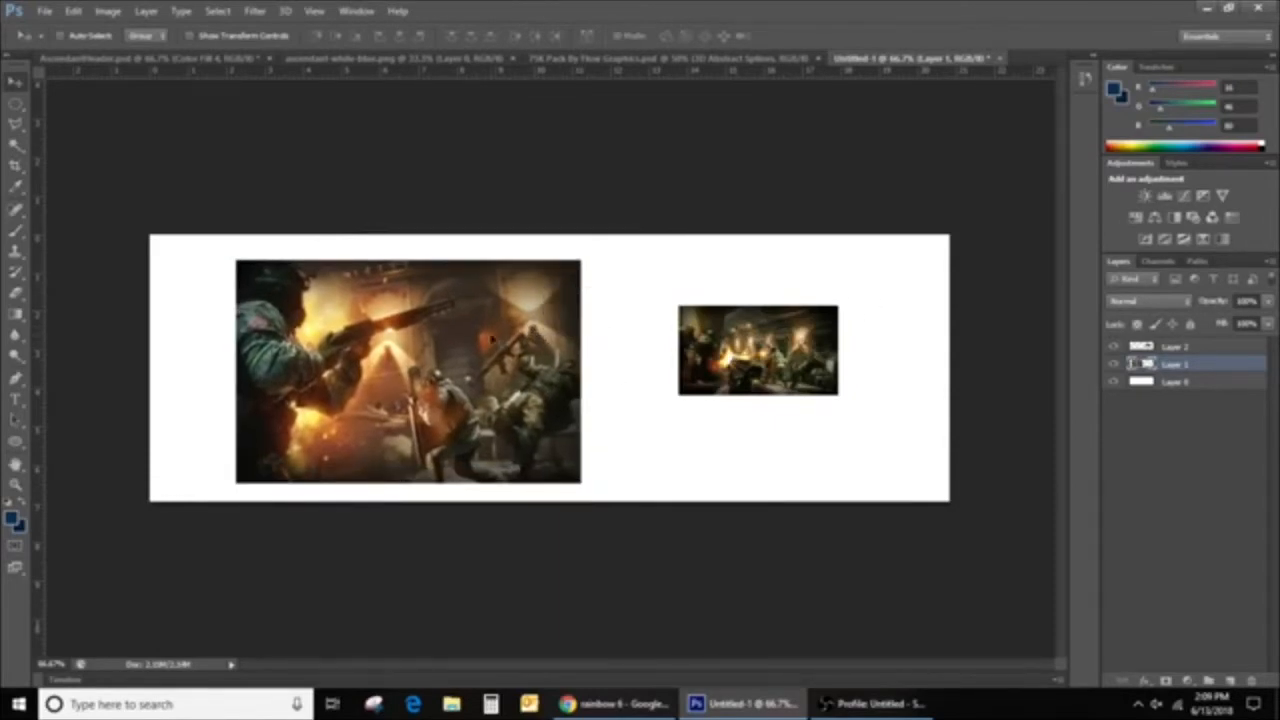
Align the first image with the canvas's lower-left corner and scale it up to the full canvas height
drag(485, 343, 389, 359)
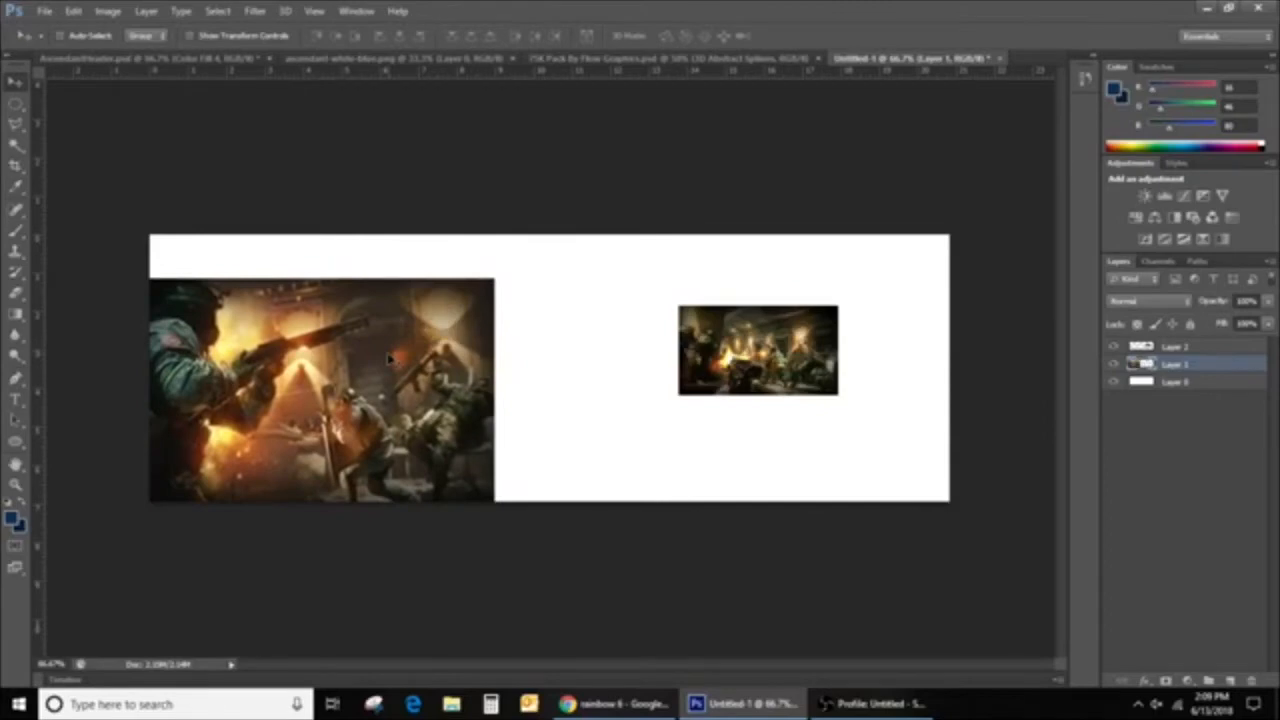
key(ctrl+t)
drag(498, 278, 580, 234)
key(Return)
click(1172, 347)
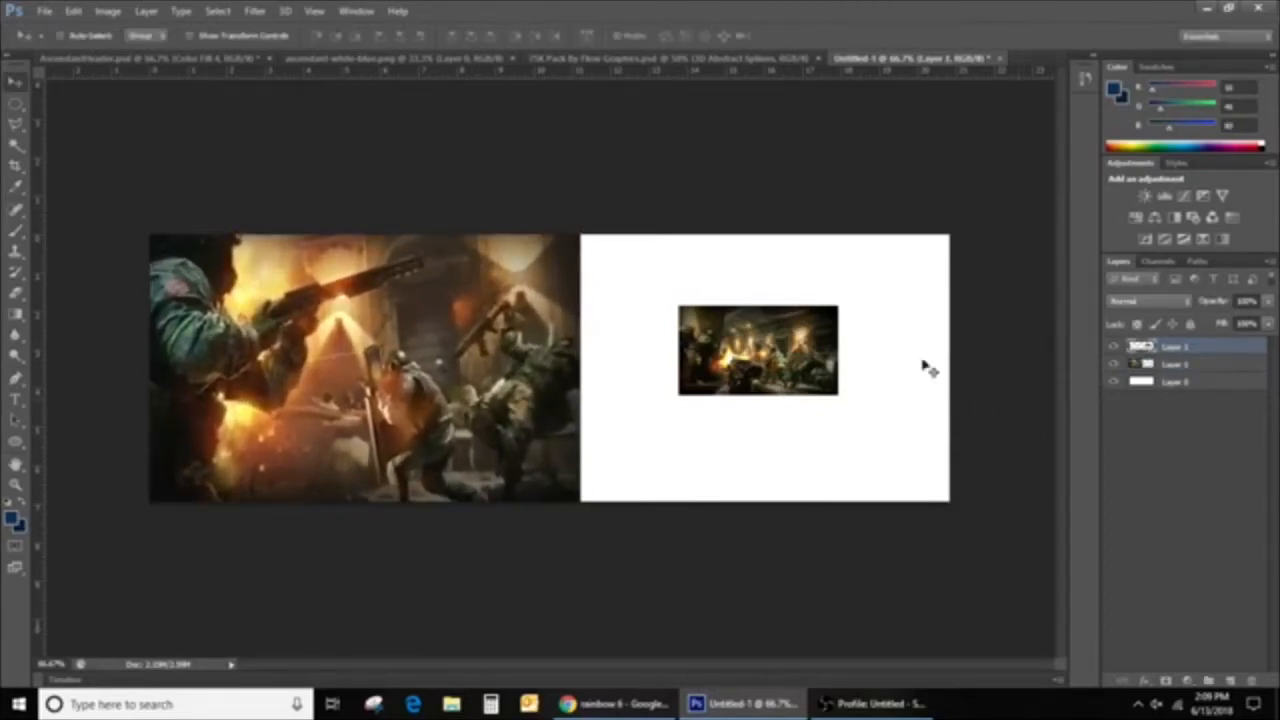
key(ctrl+t)
drag(839, 306, 1030, 104)
drag(934, 277, 812, 400)
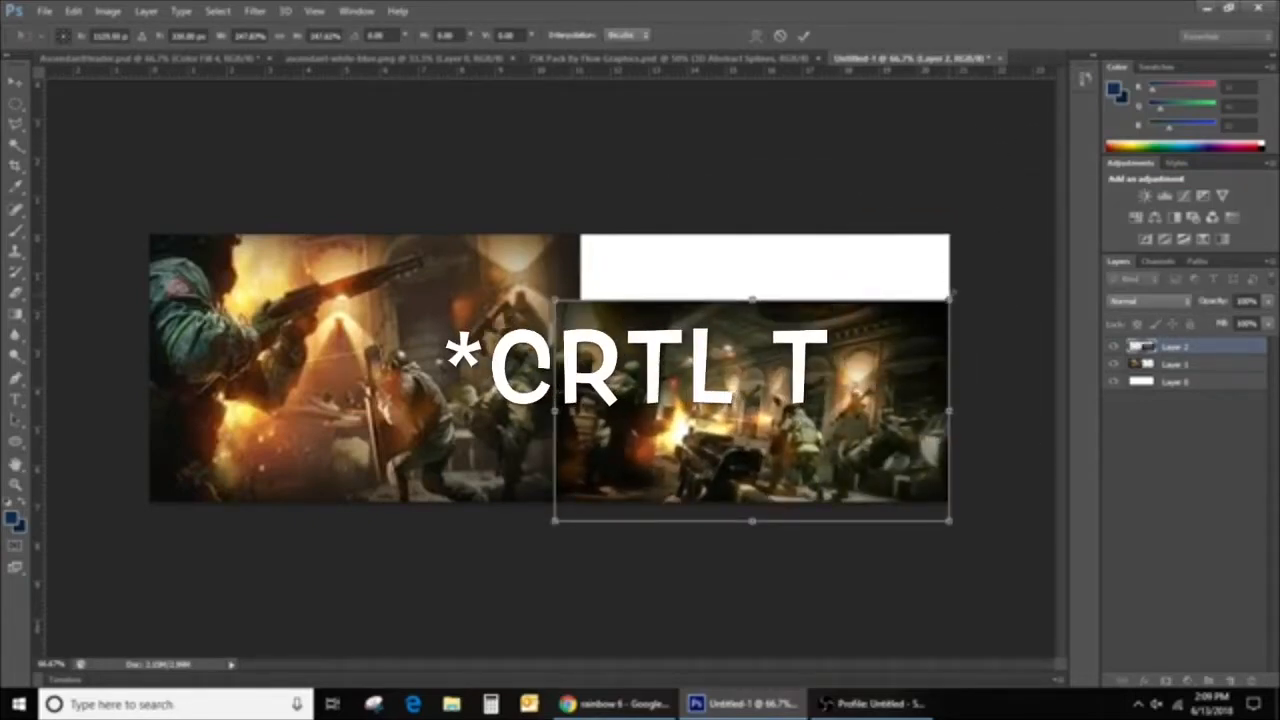
drag(952, 296, 931, 257)
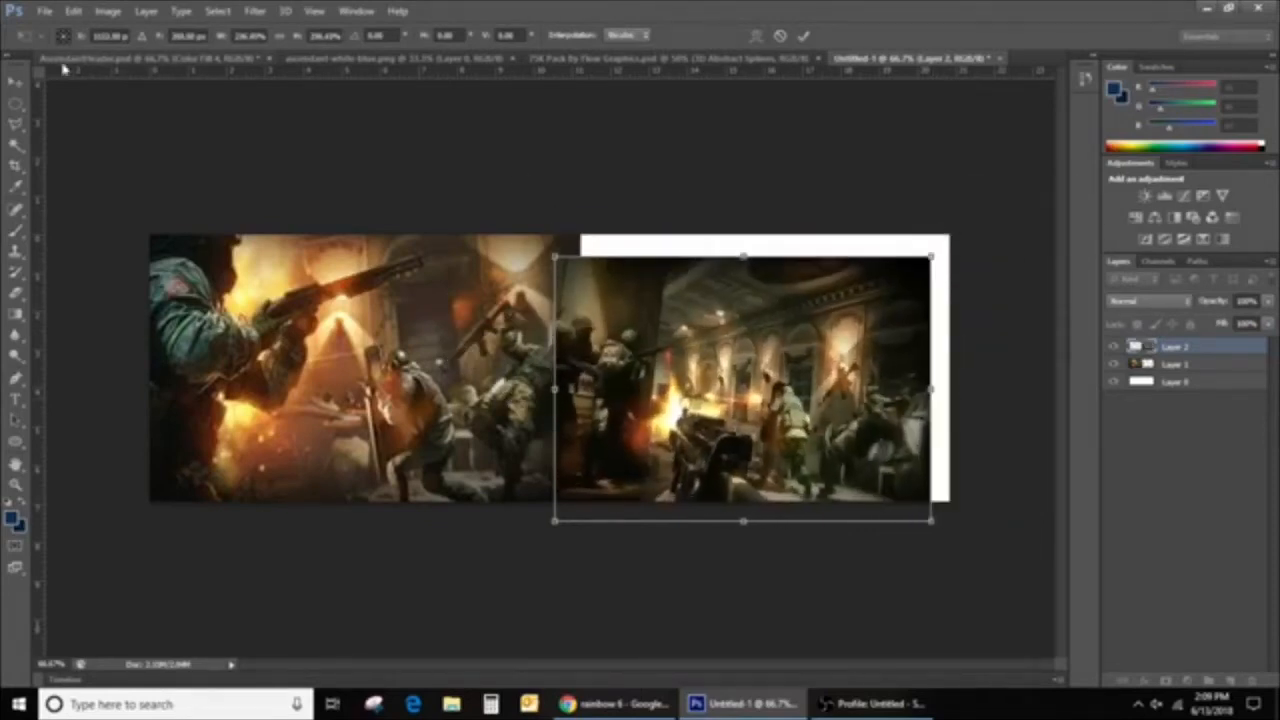
click(73, 11)
click(73, 11)
click(74, 12)
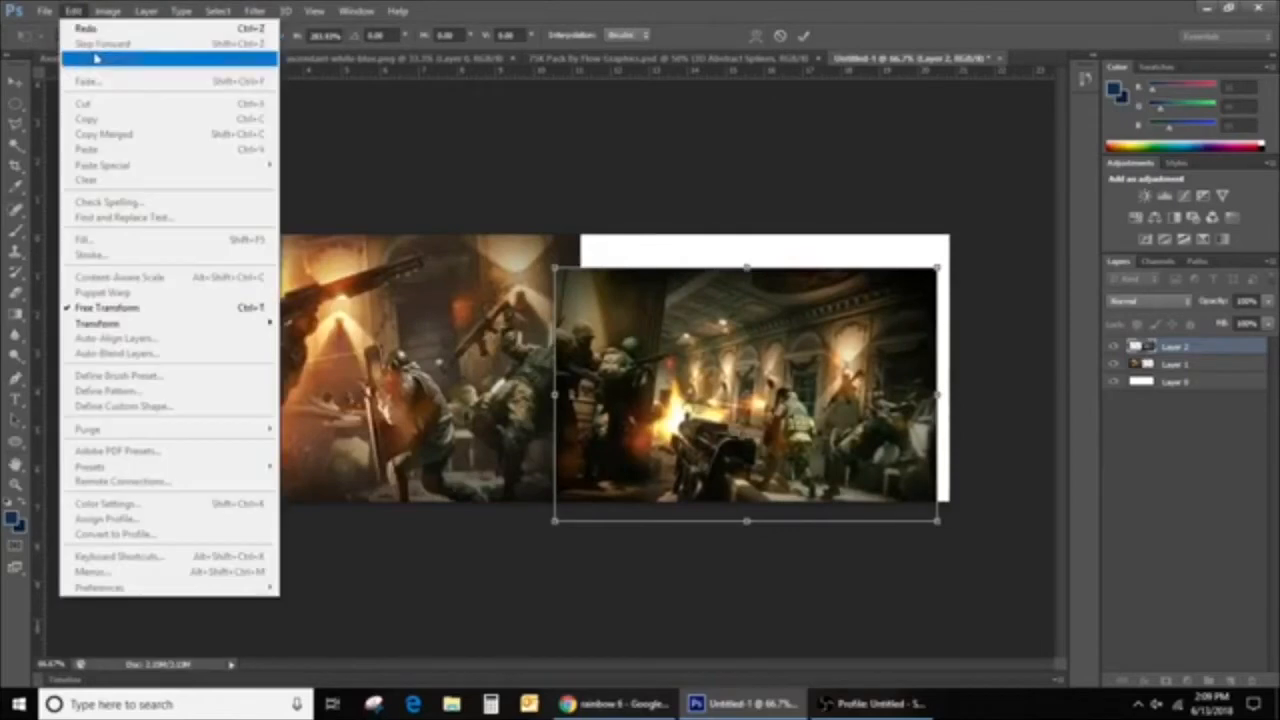
click(782, 37)
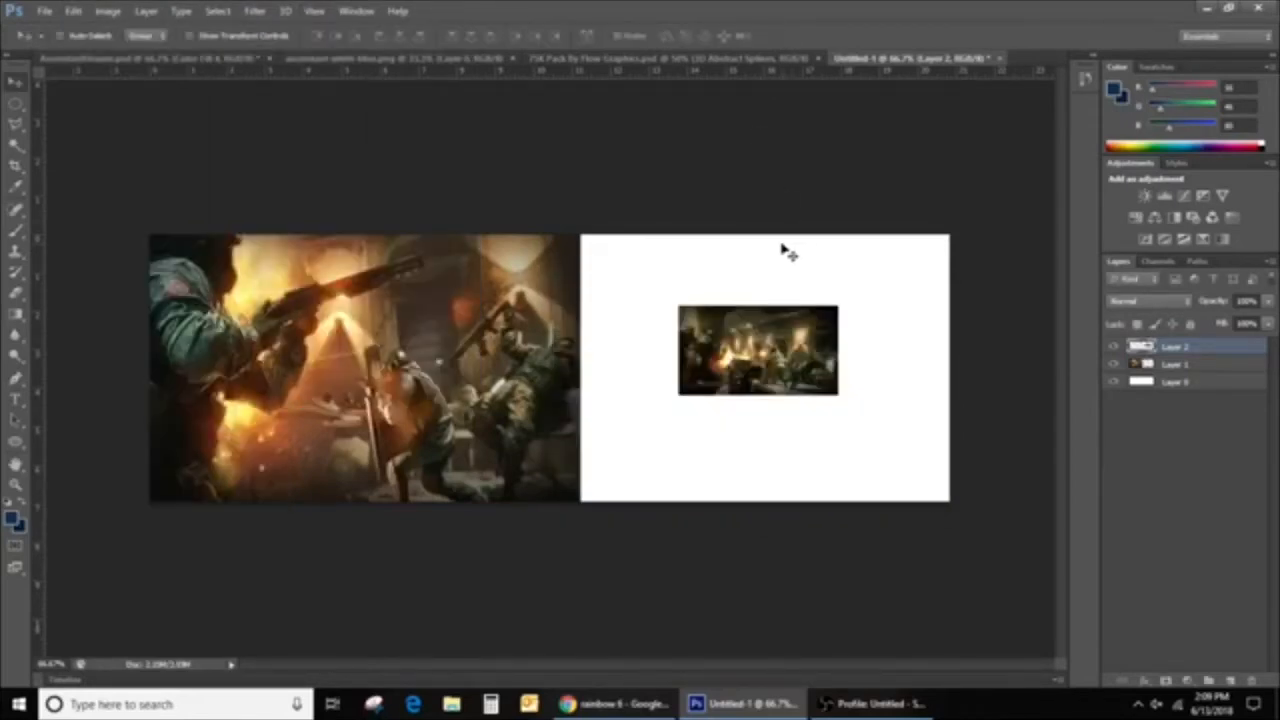
Enlarge the second image on Layer 2 with Free Transform until it fills the banner's right half and overlaps the first image
key(ctrl+t)
drag(839, 303, 968, 251)
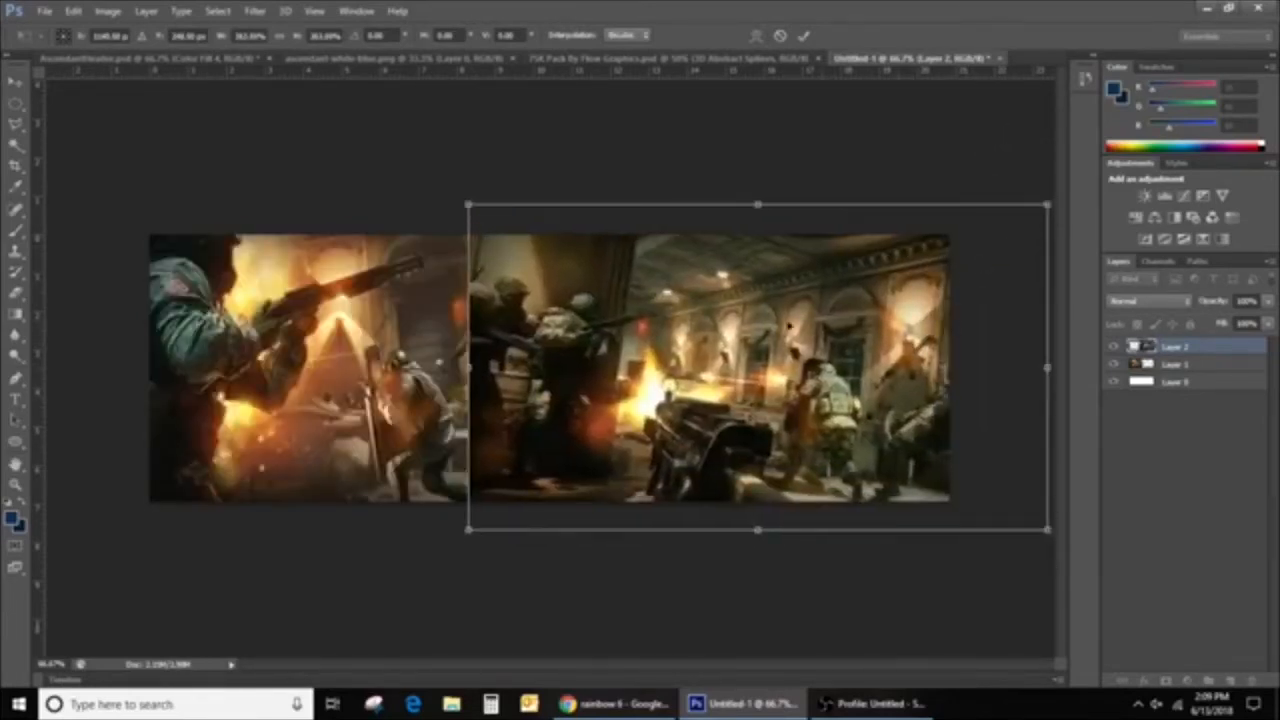
Try mirroring the second image horizontally and shifting it left, and restore its original orientation and position
right_click(899, 301)
click(945, 542)
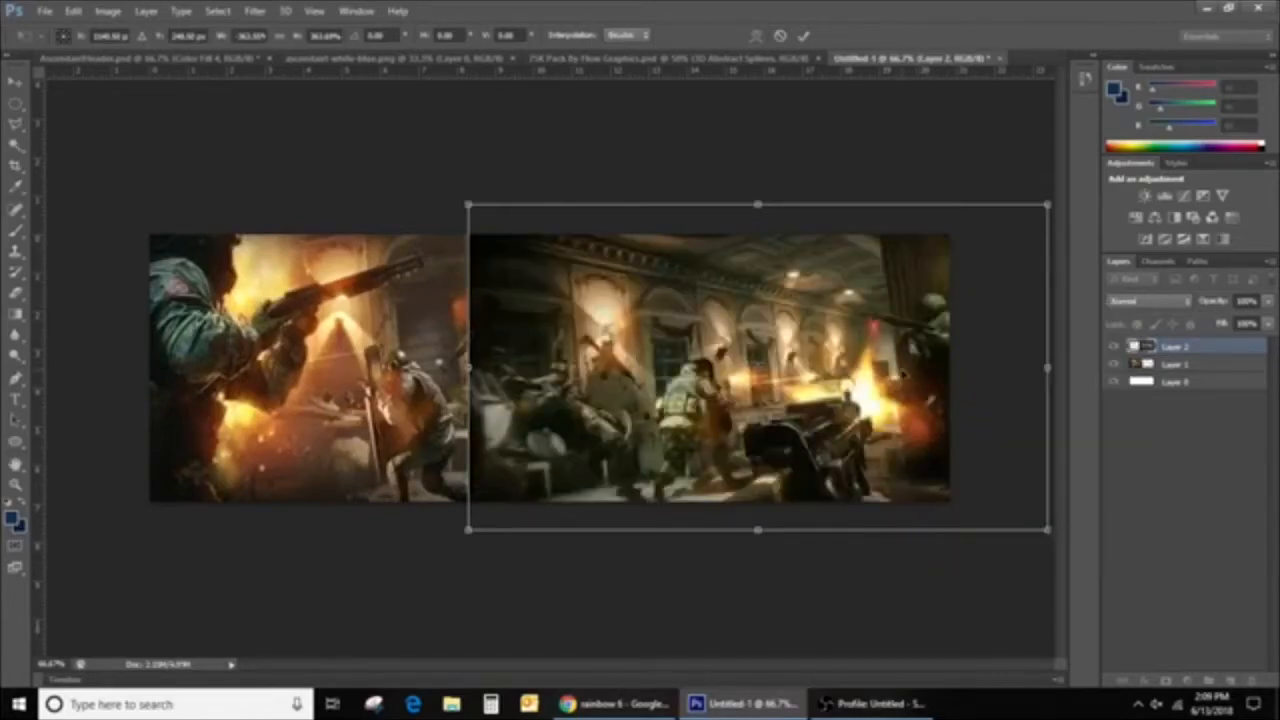
drag(900, 375, 841, 374)
right_click(840, 385)
click(934, 632)
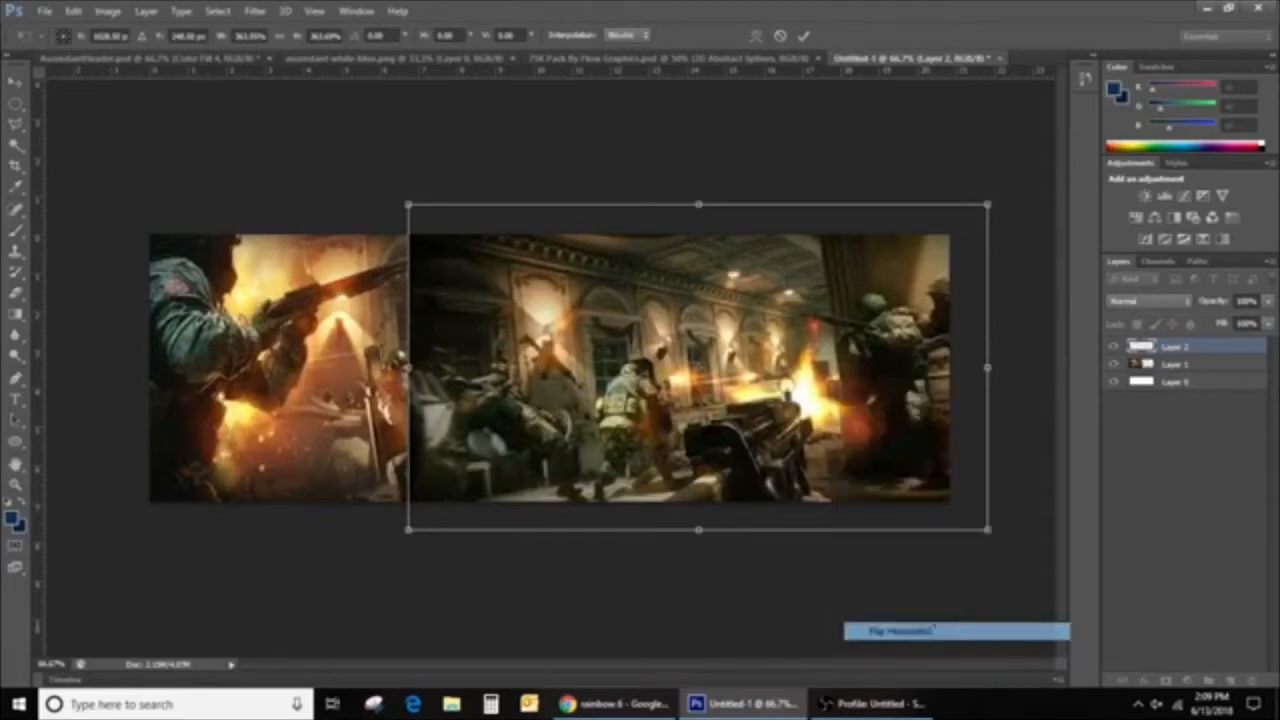
drag(826, 233, 886, 231)
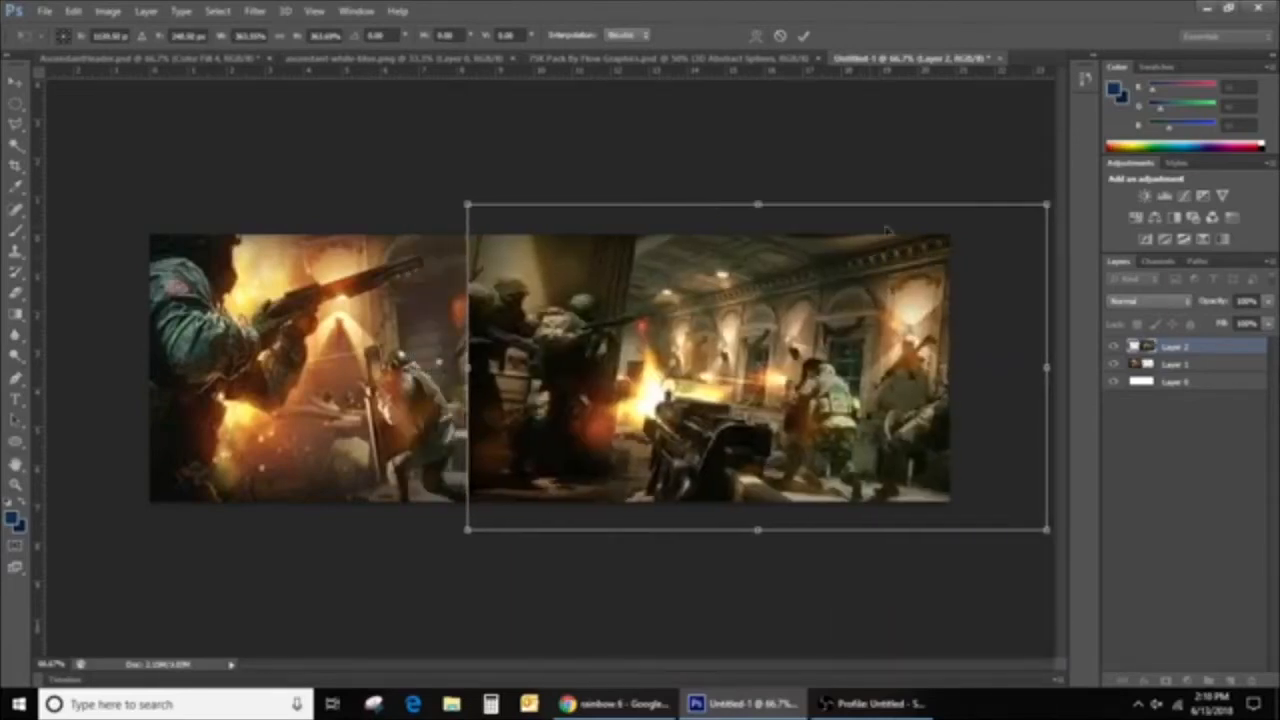
Scale the second image up further and reposition it so it covers all but a narrow strip at the banner's left edge
drag(466, 199, 165, 114)
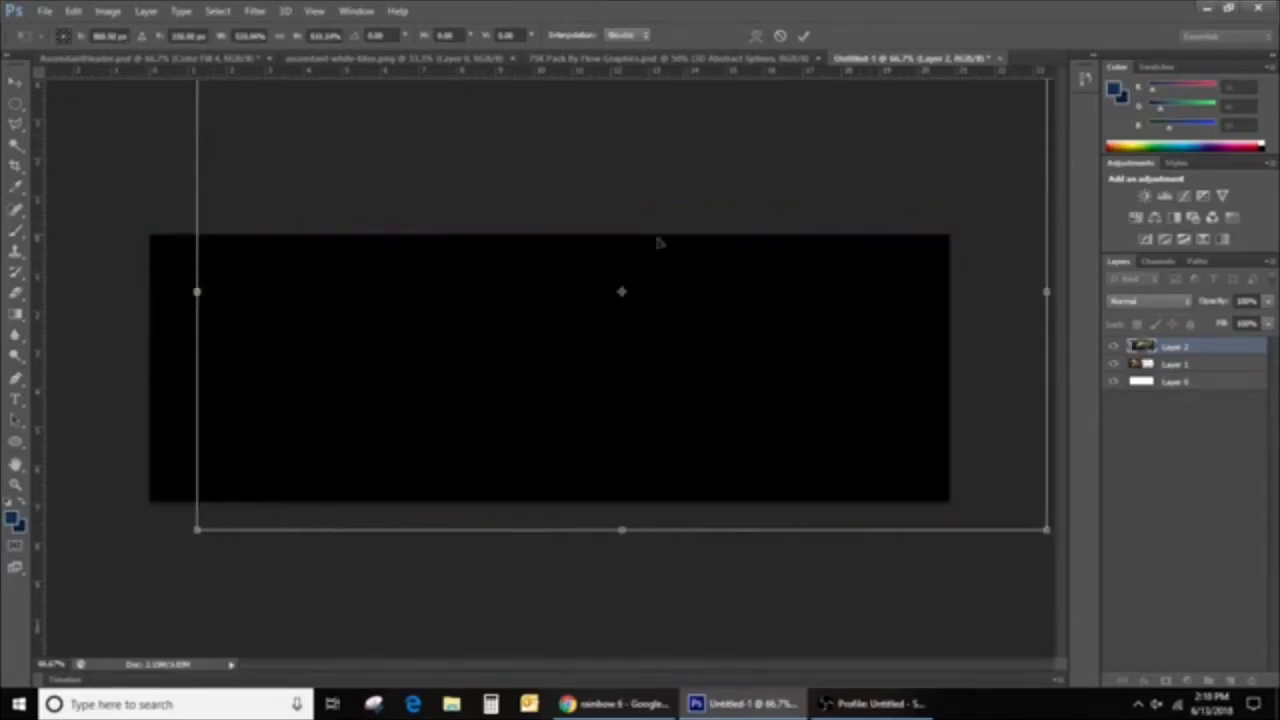
drag(857, 246, 880, 300)
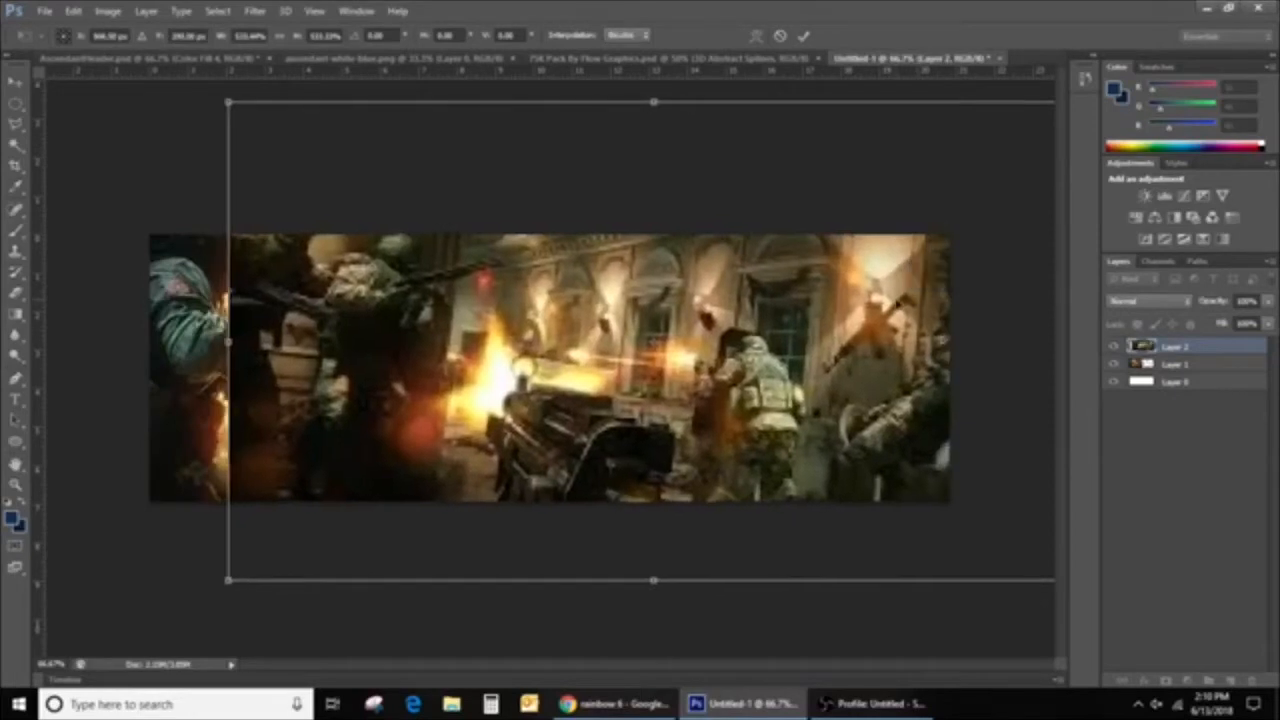
key(Return)
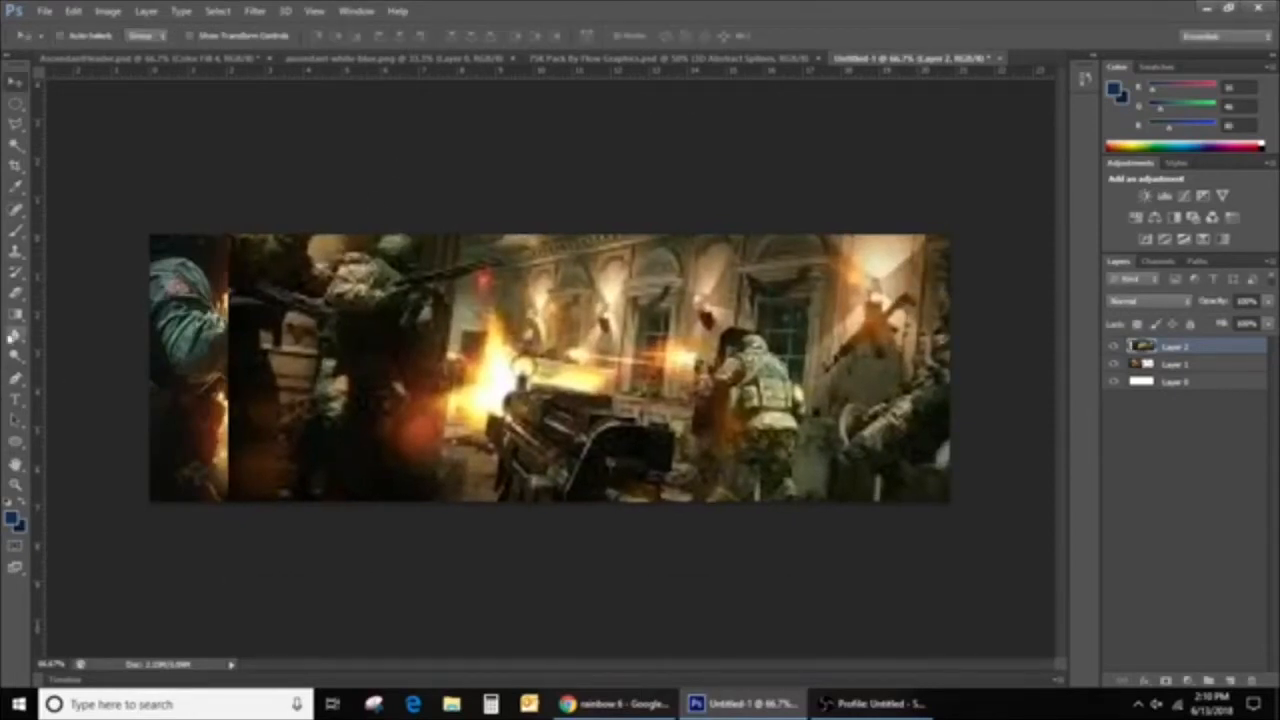
Erase Layer 2's left part with a large Eraser at 47% opacity to blend the second image into the first
click(17, 292)
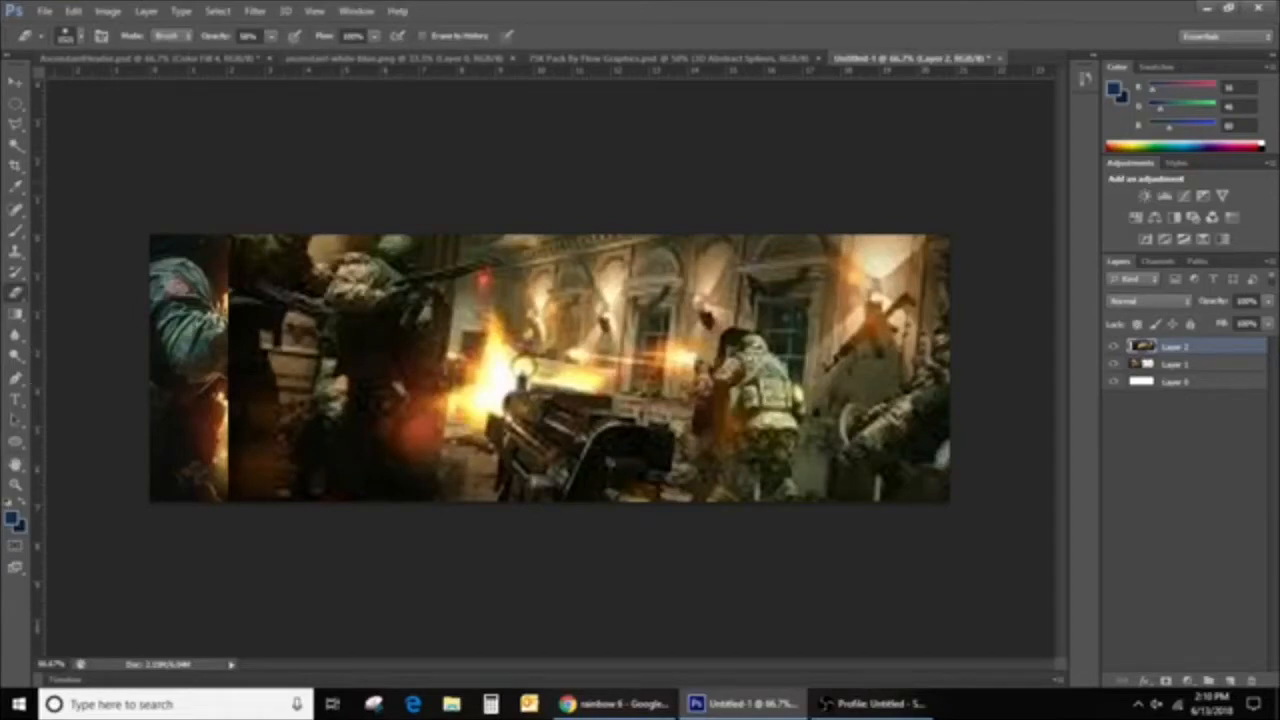
click(270, 36)
drag(267, 60, 264, 64)
click(236, 362)
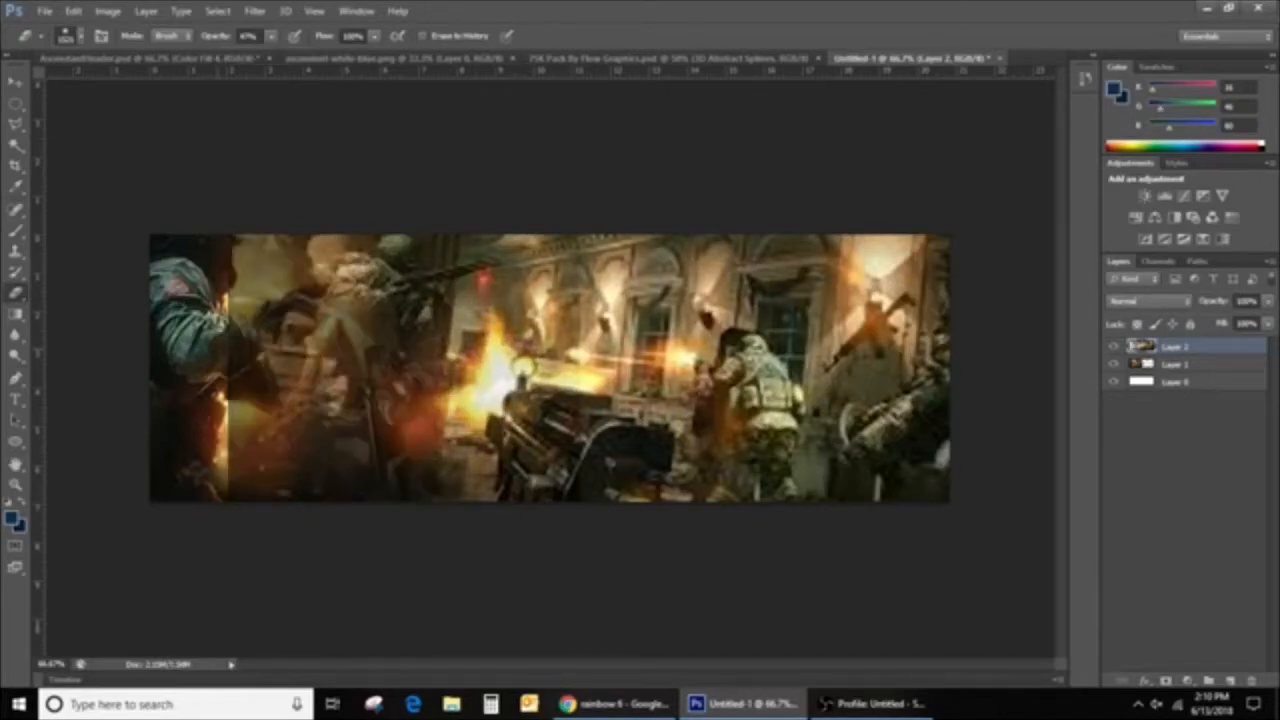
key(ctrl+minus)
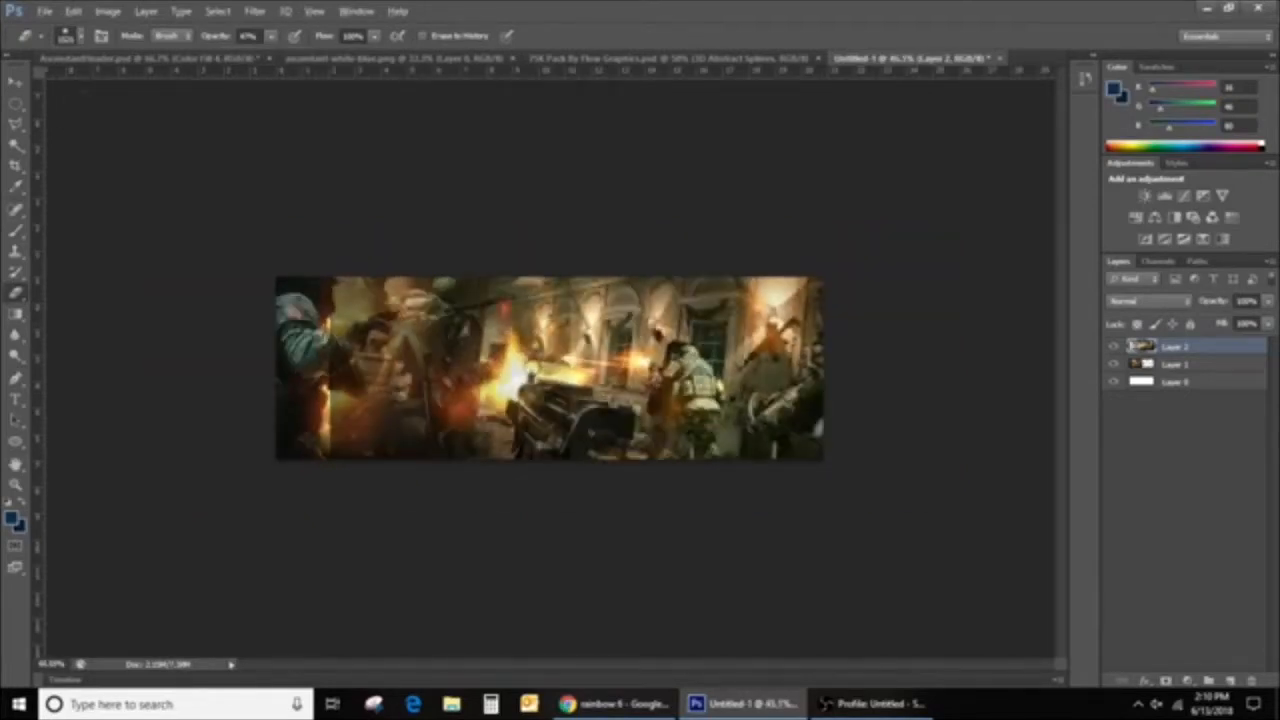
scroll(550, 368, up, 1)
click(232, 335)
click(232, 325)
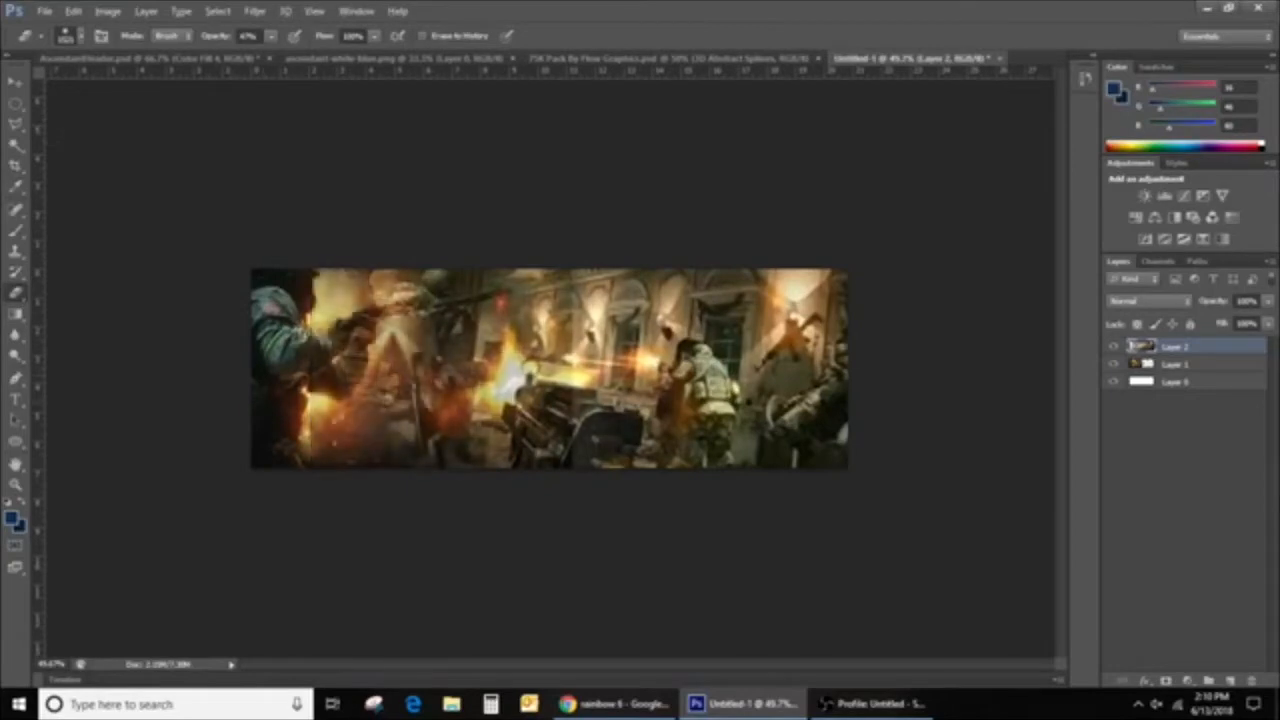
scroll(550, 368, down, 3)
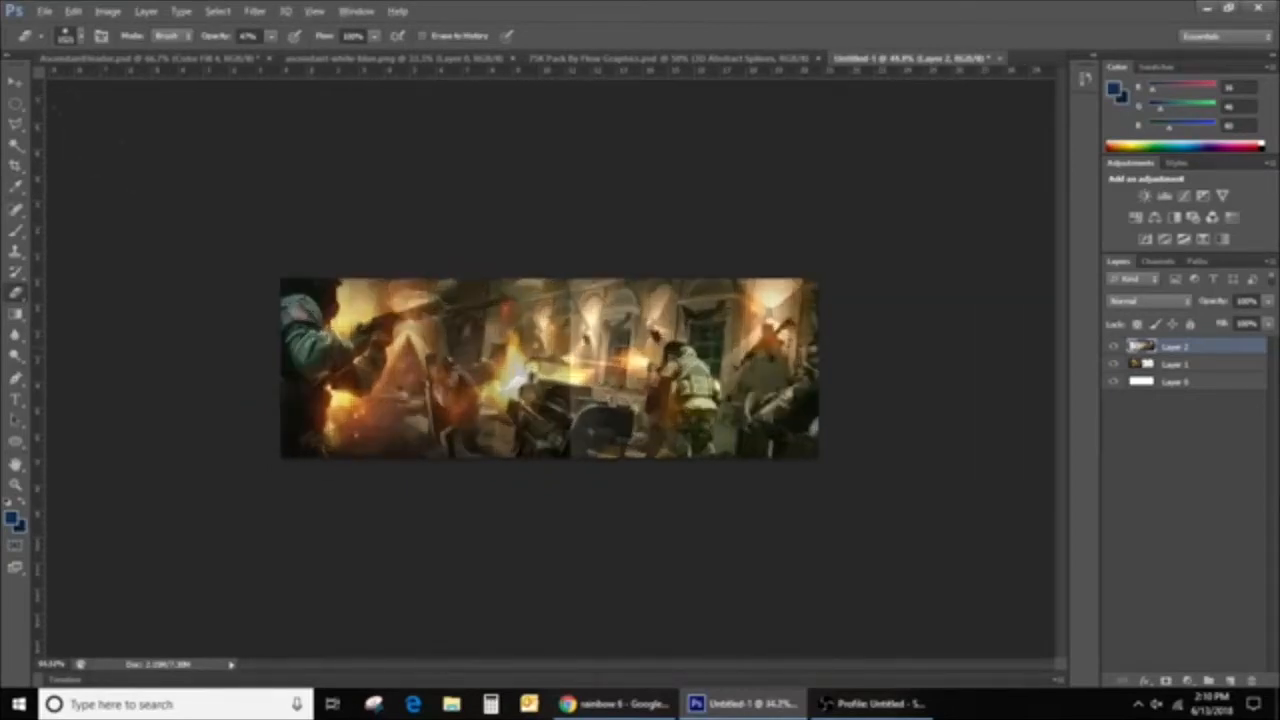
scroll(550, 368, up, 3)
scroll(550, 368, down, 1)
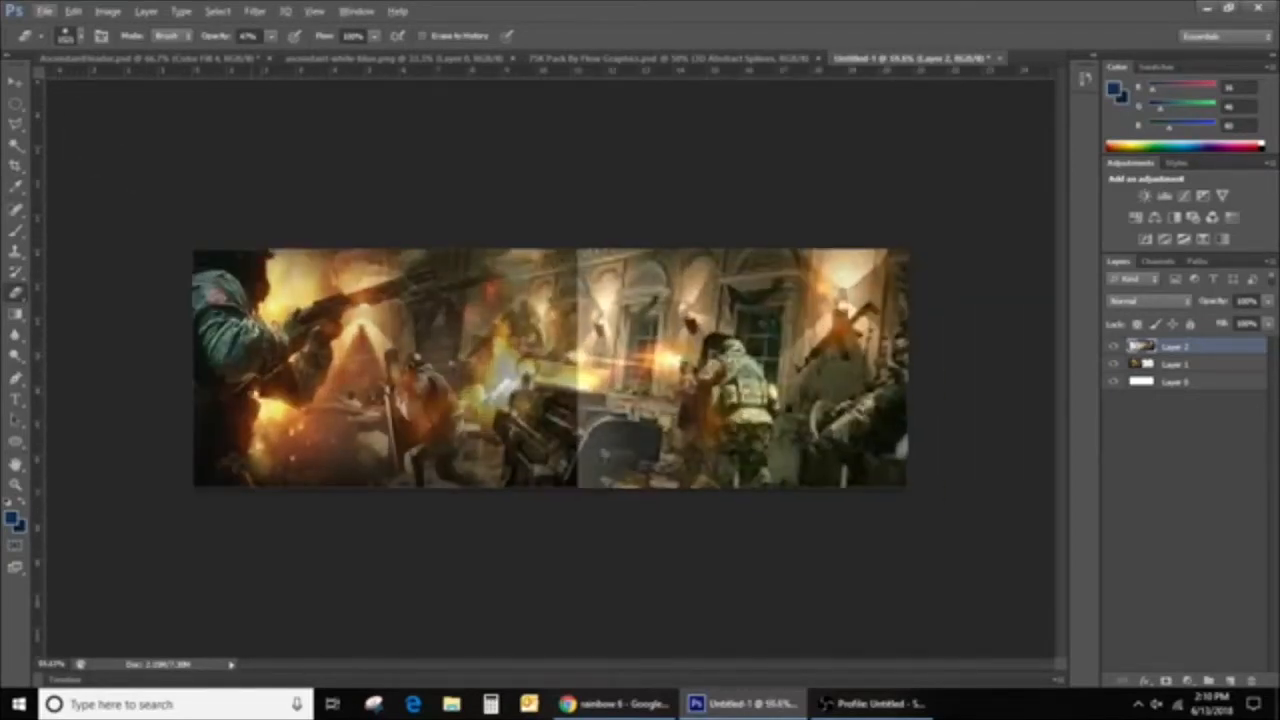
Undo the last eraser strokes on Layer 2
click(73, 11)
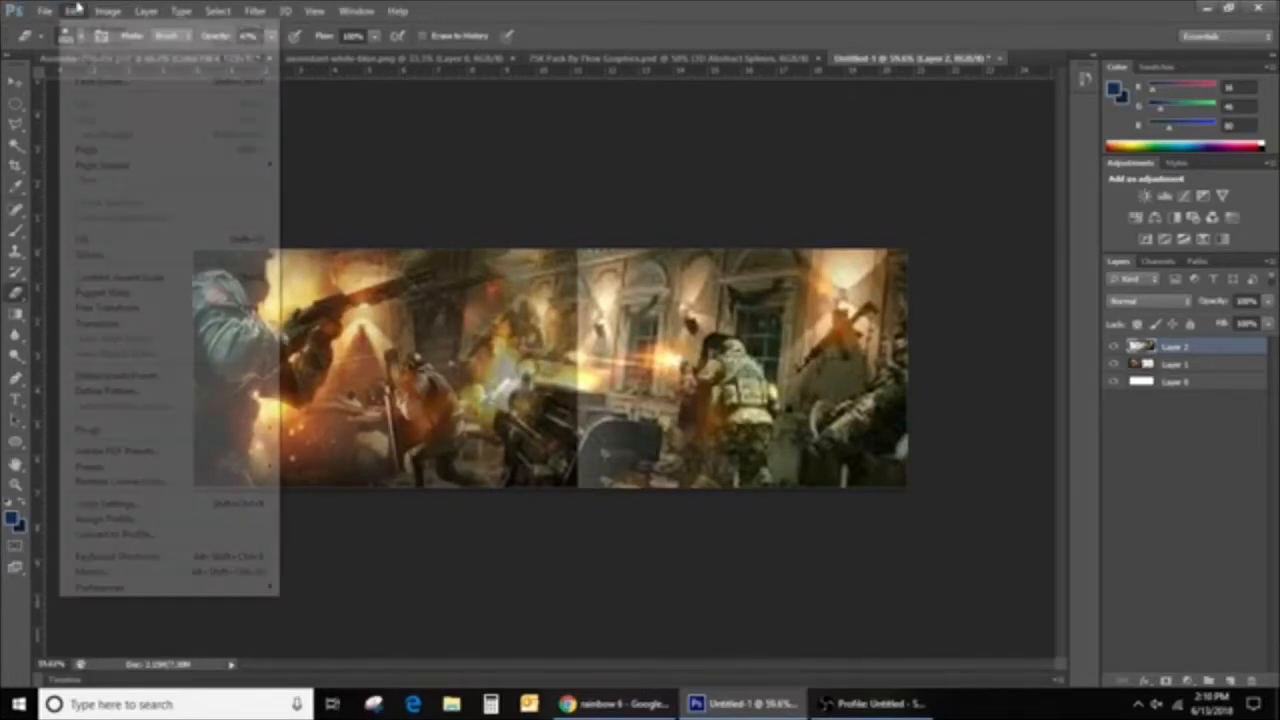
click(85, 28)
click(73, 11)
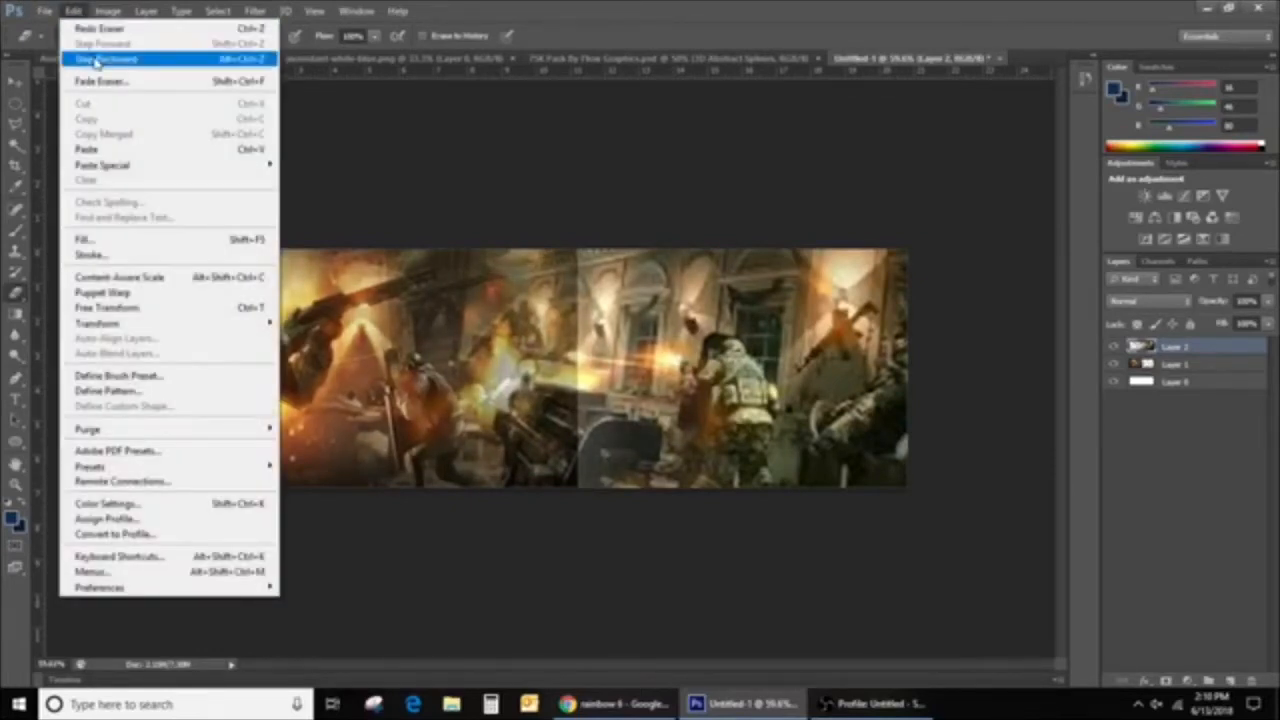
click(100, 51)
Fill the background Layer 0 with black
click(1175, 381)
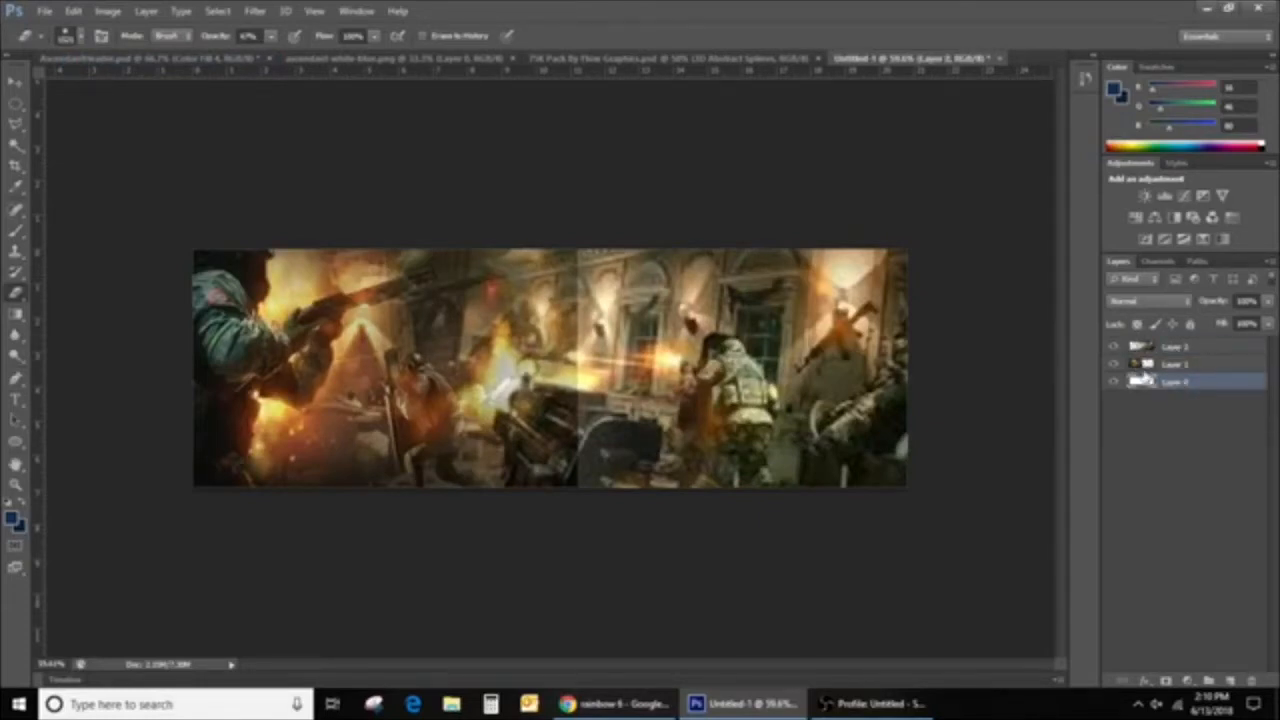
key(alt+BackSpace)
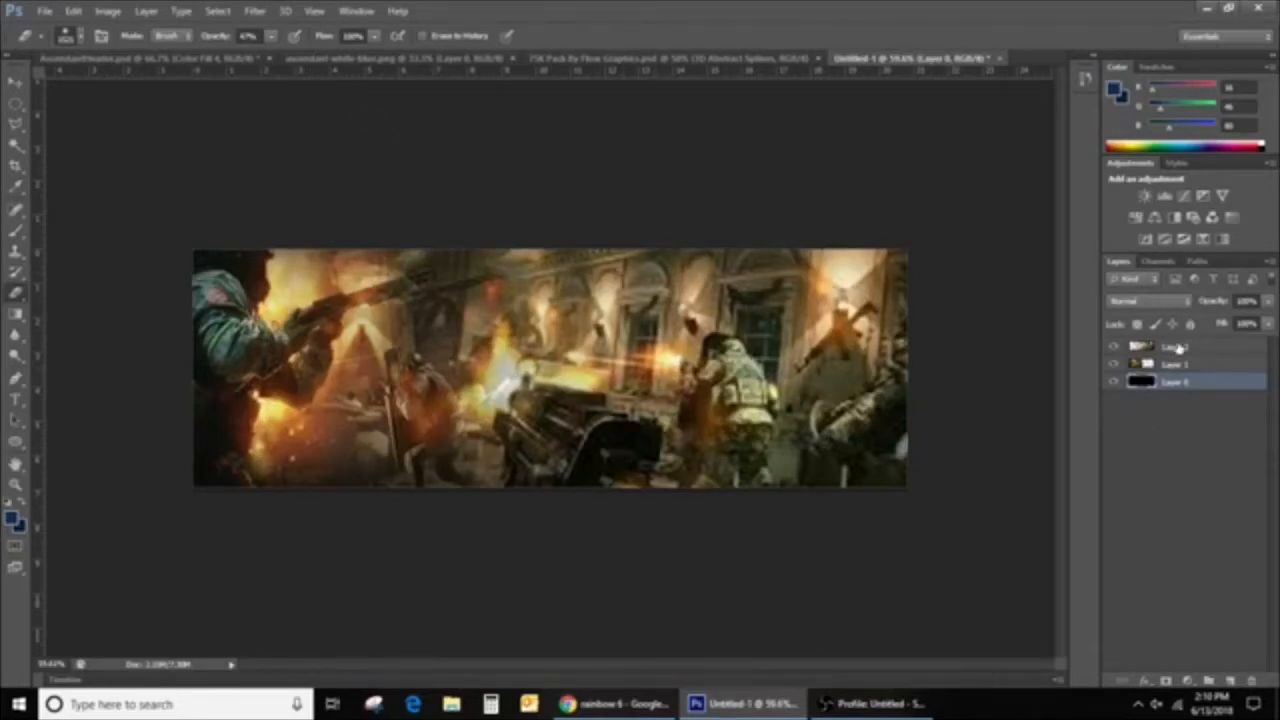
click(1173, 366)
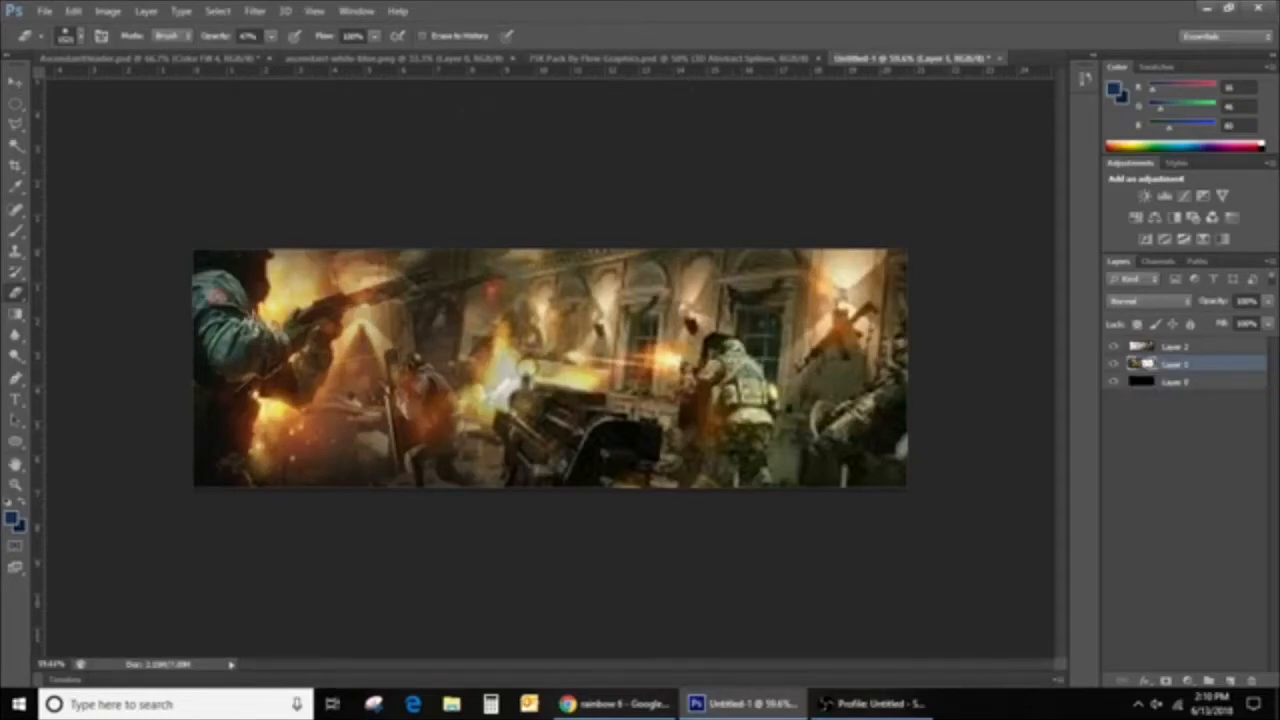
Darken the banner with an Exposure adjustment layer above Layer 2, lowering exposure, offset and gamma correction, and compare it with and without the effect
click(1182, 348)
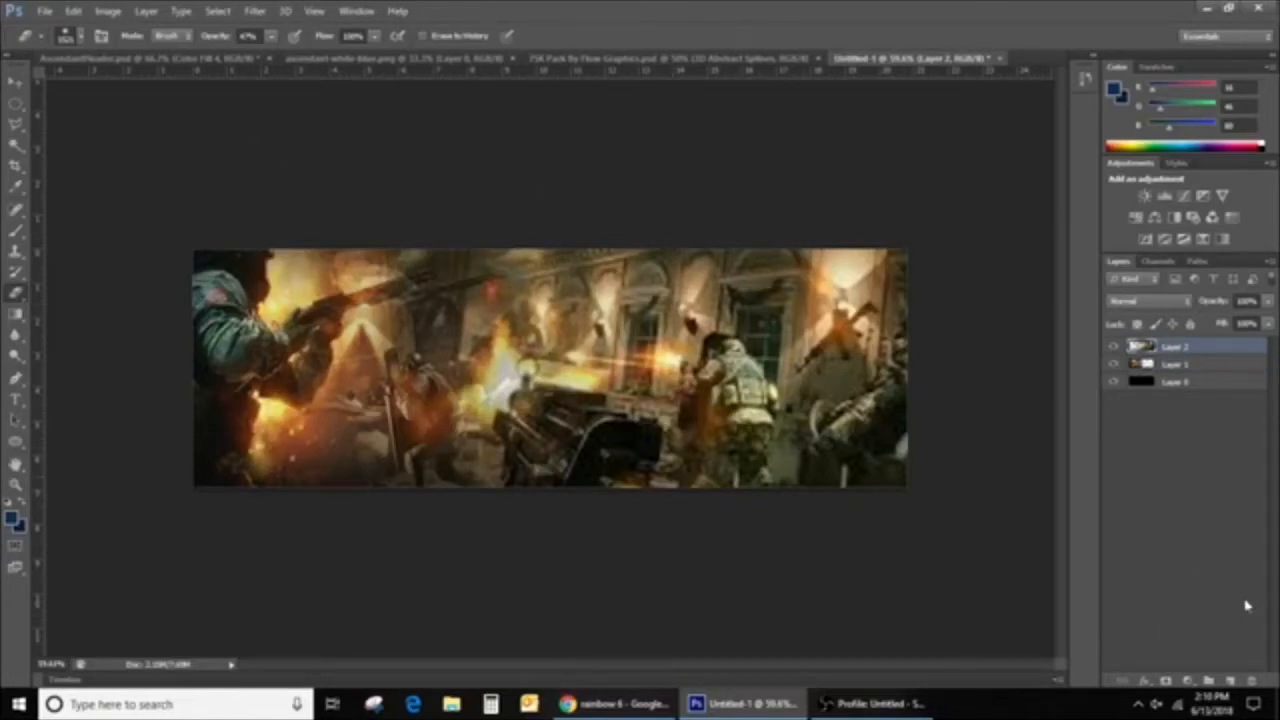
click(1186, 682)
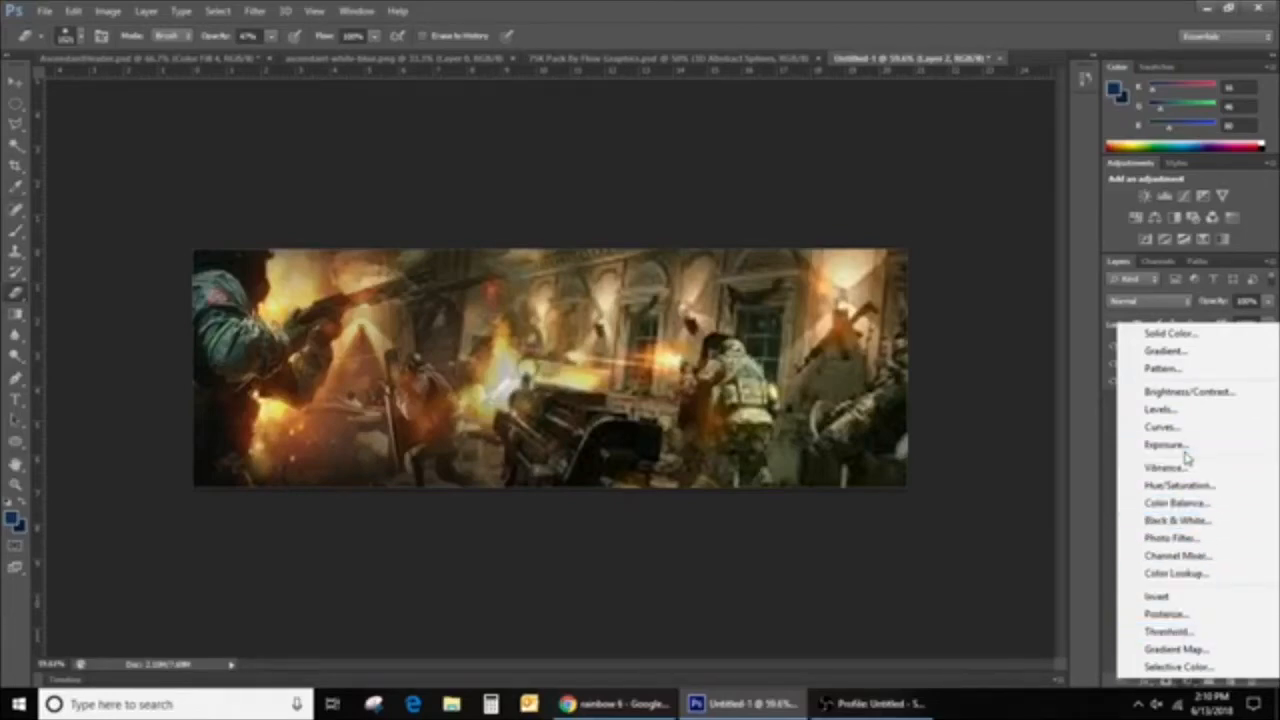
click(1225, 444)
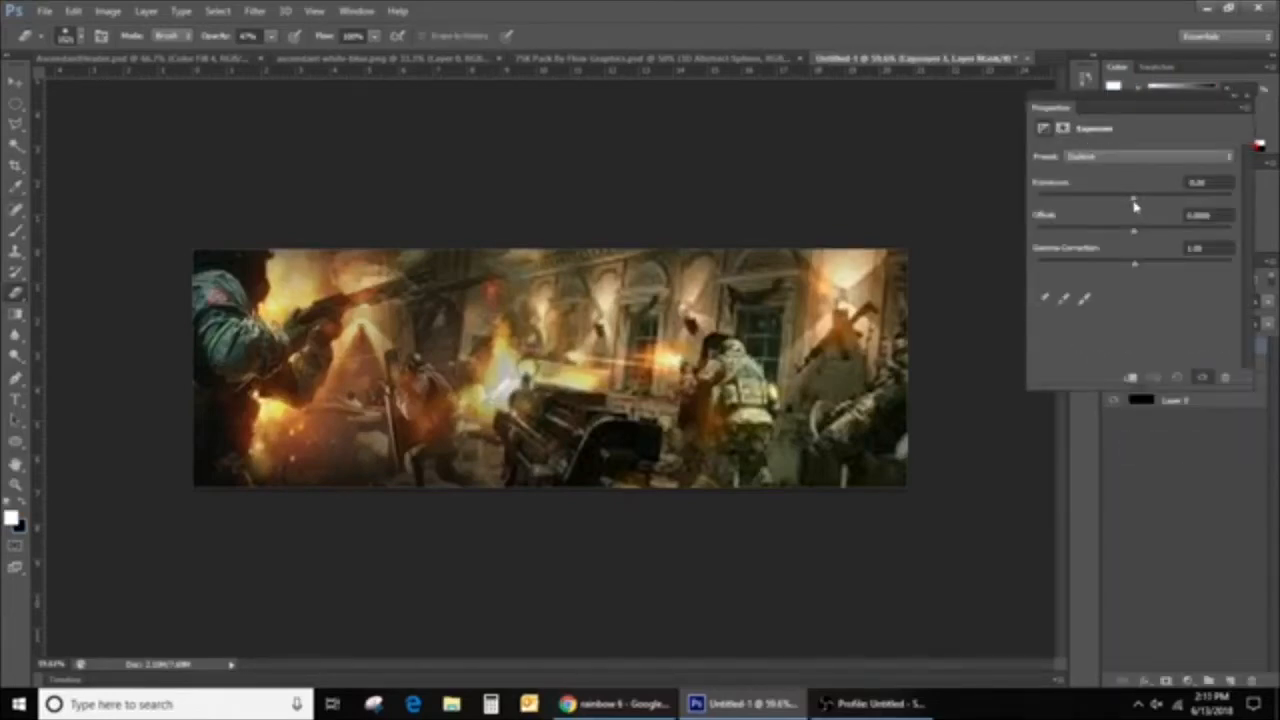
drag(1135, 205, 1131, 238)
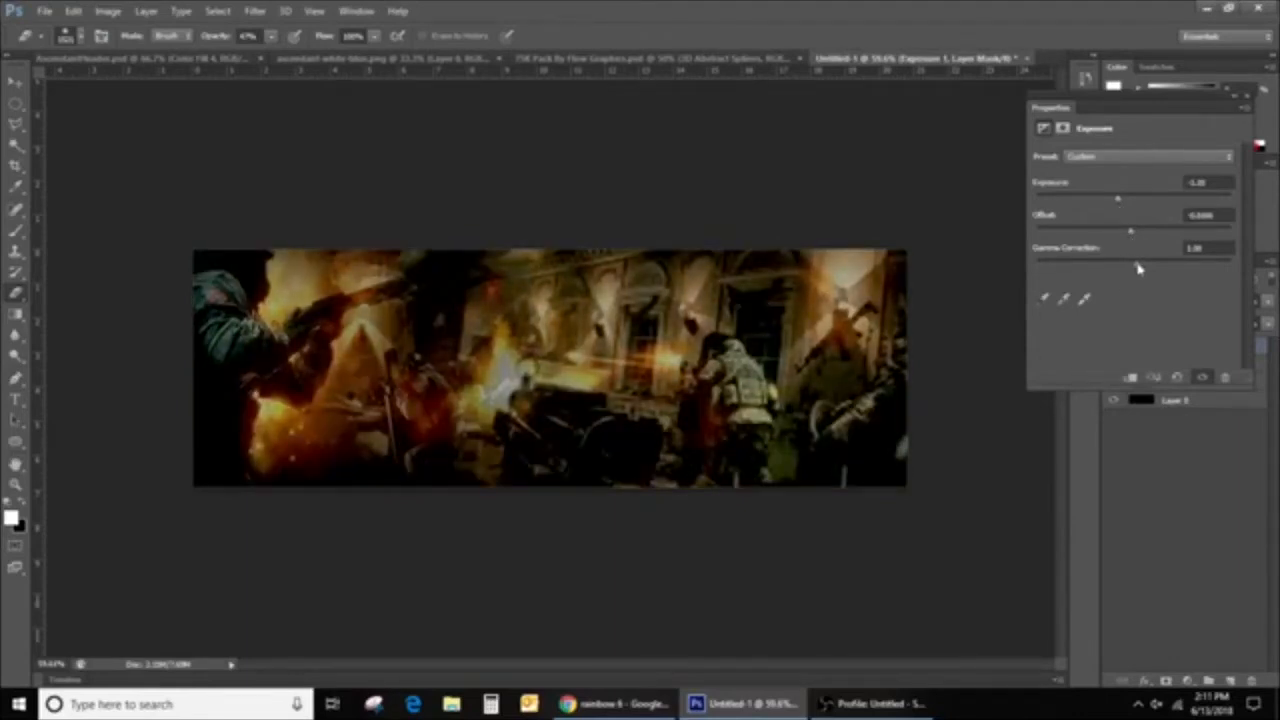
drag(1138, 268, 1144, 268)
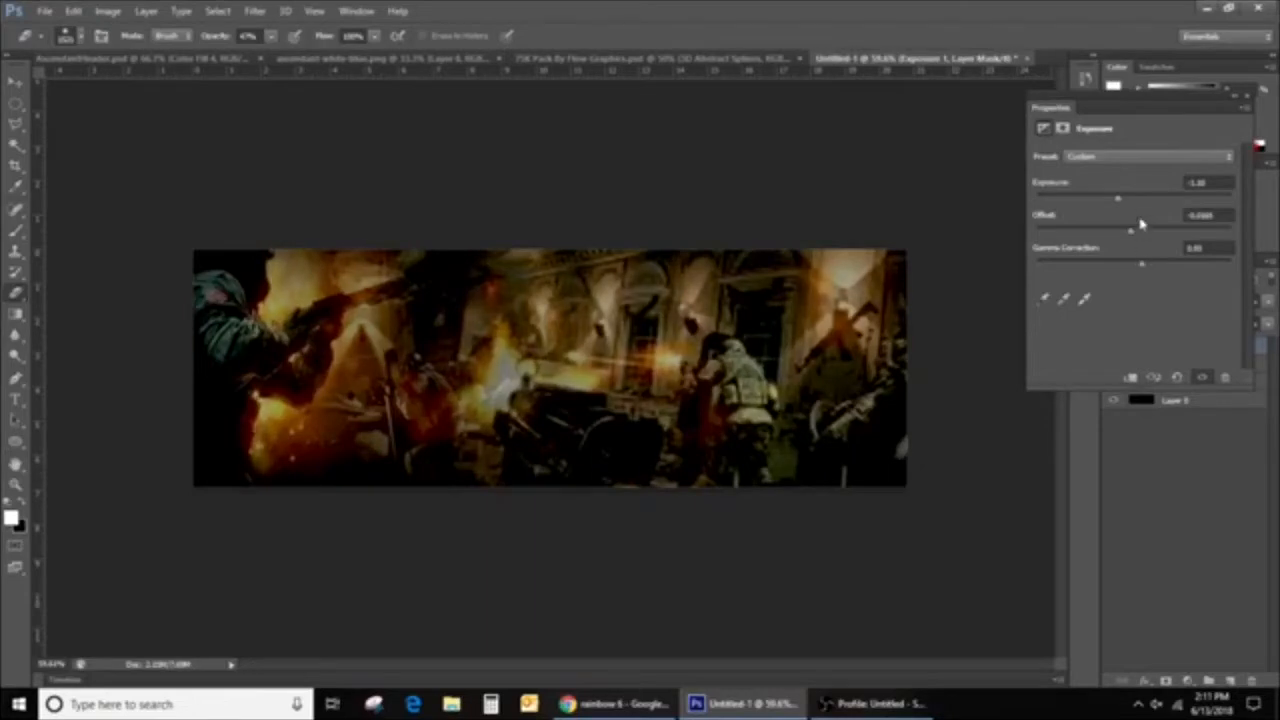
drag(1119, 204, 1111, 210)
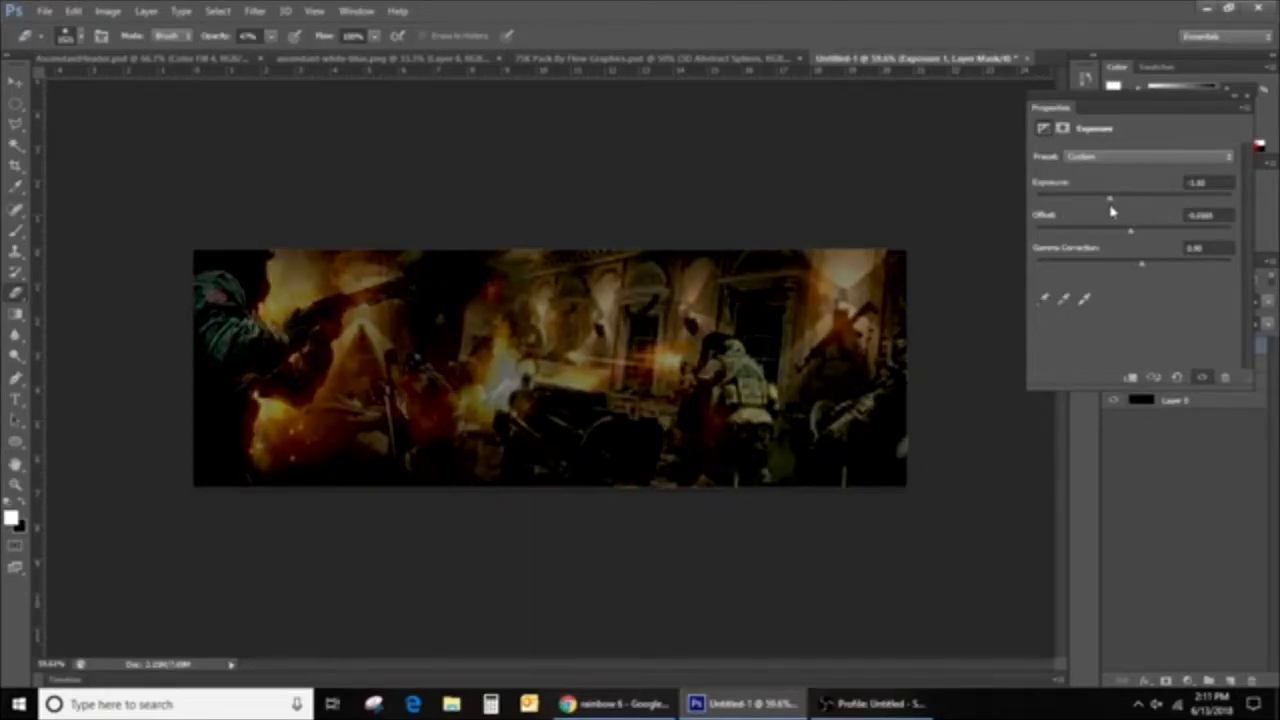
click(1244, 102)
click(1116, 346)
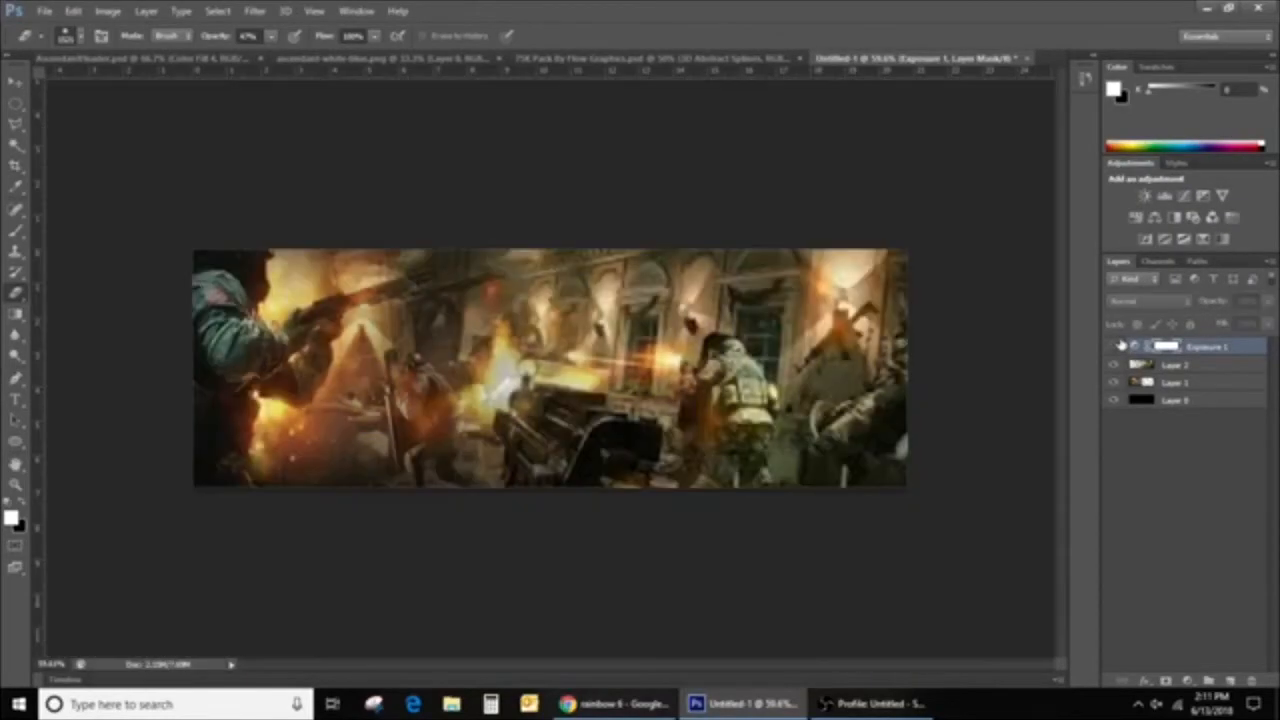
click(1116, 346)
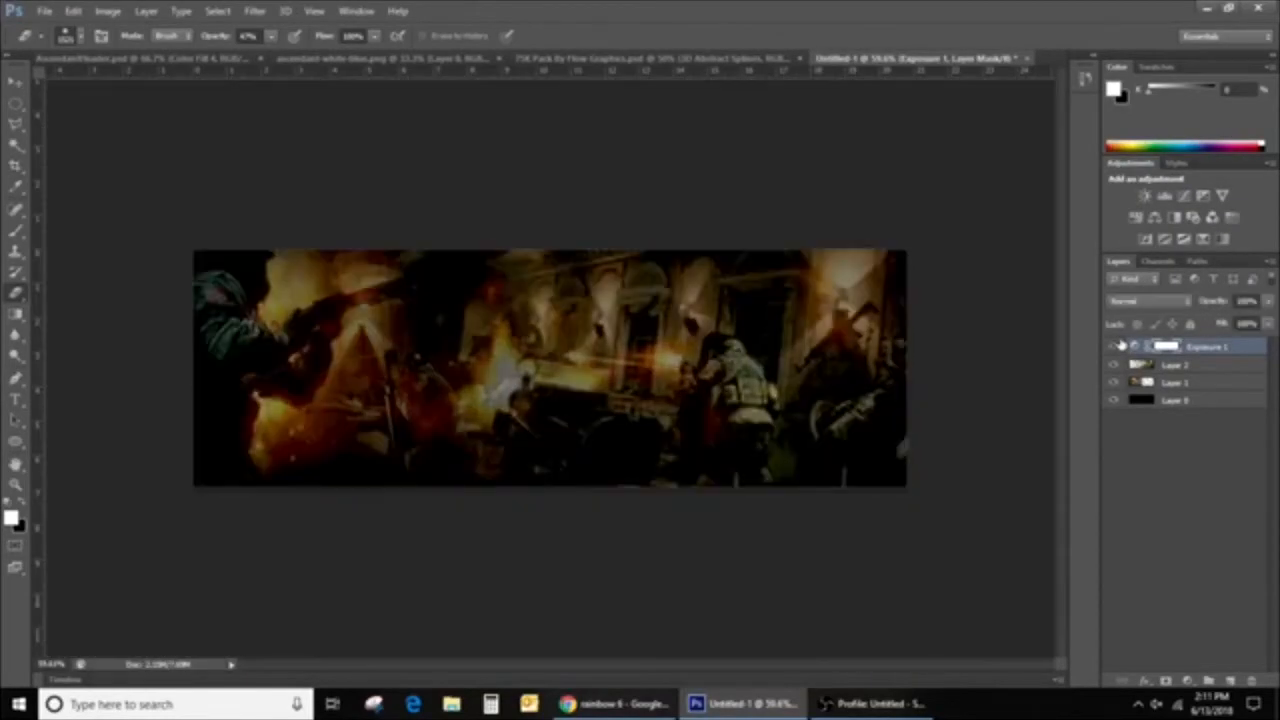
click(1116, 346)
click(1116, 346)
Add a Gradient Map adjustment layer above the Exposure layer using the black-to-white preset
click(1188, 680)
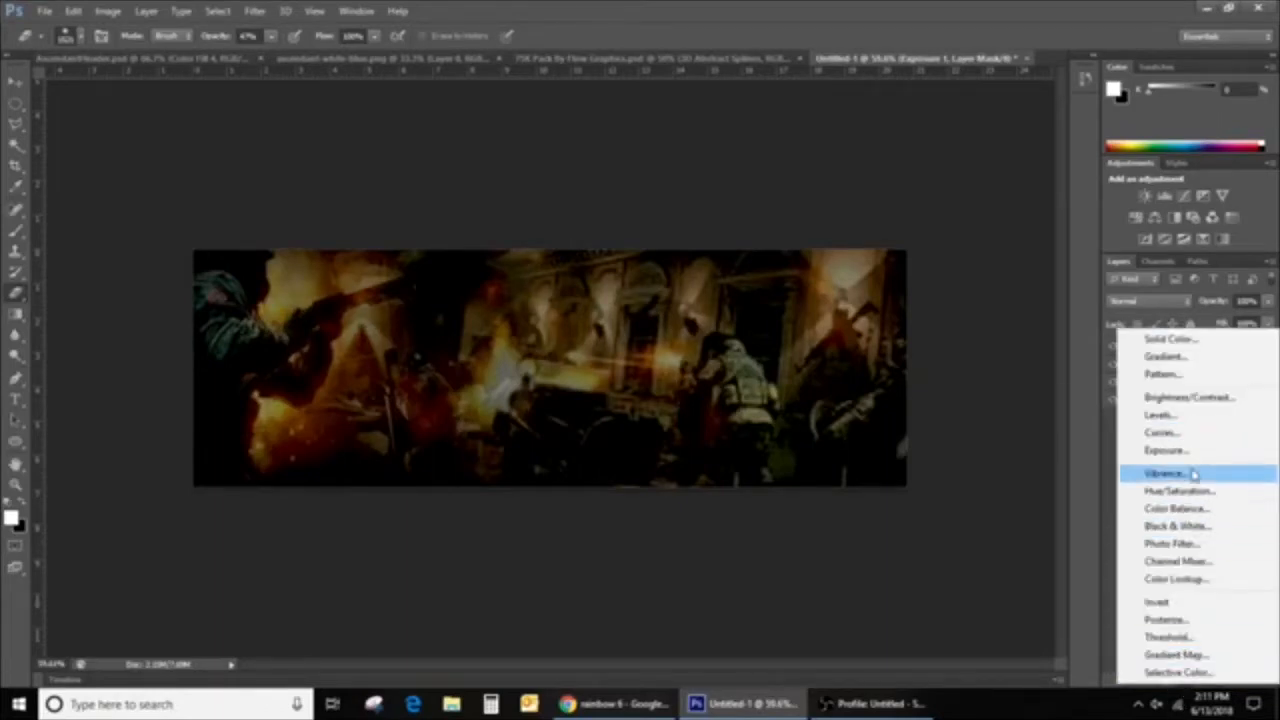
click(1190, 655)
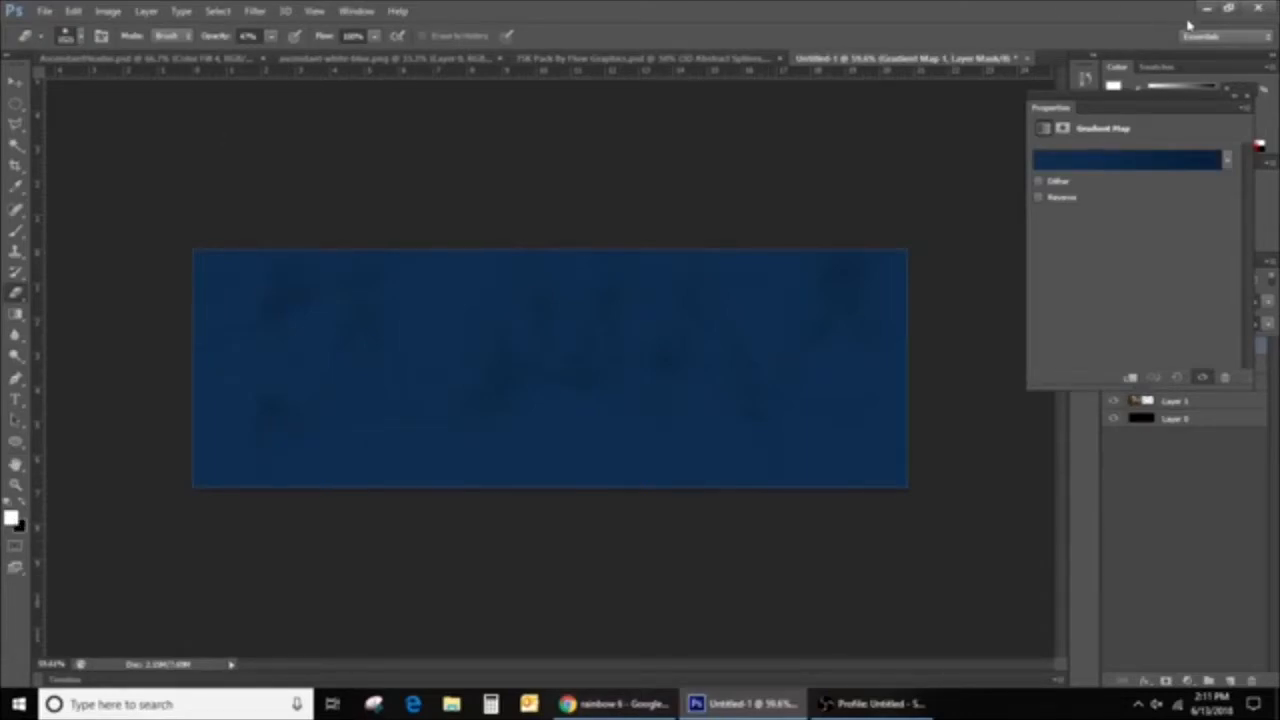
click(1204, 162)
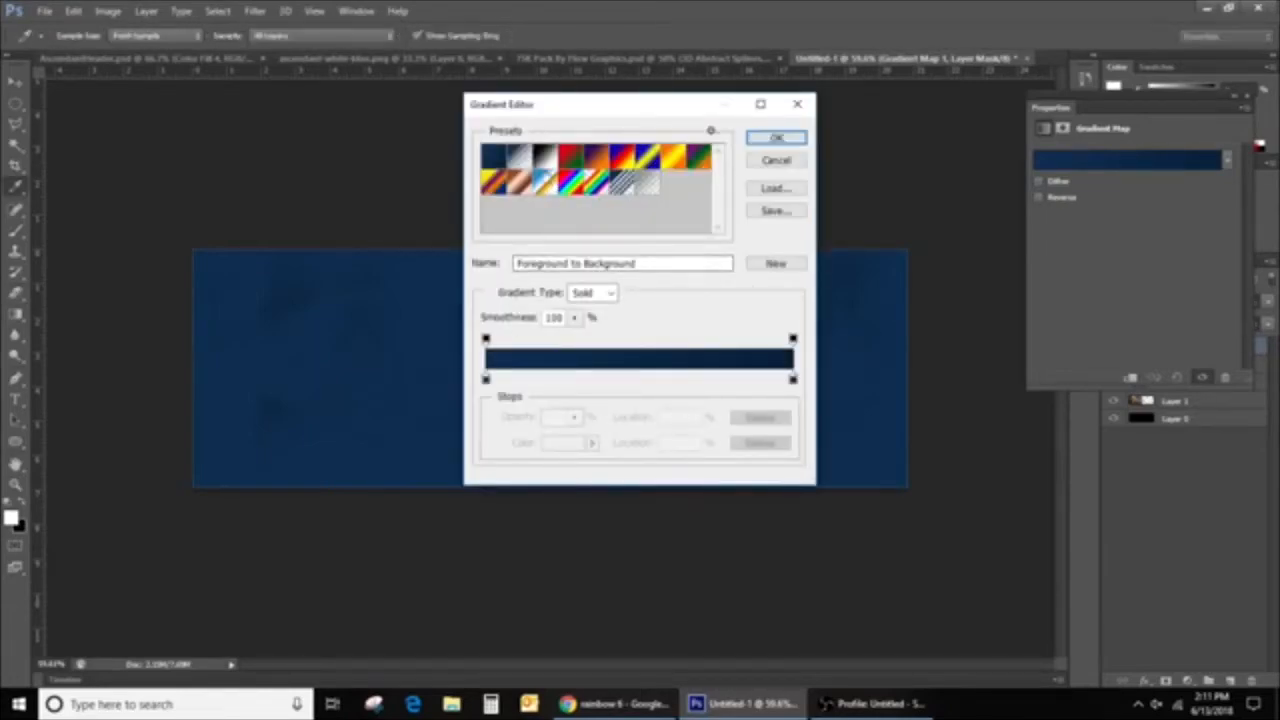
click(543, 157)
click(776, 138)
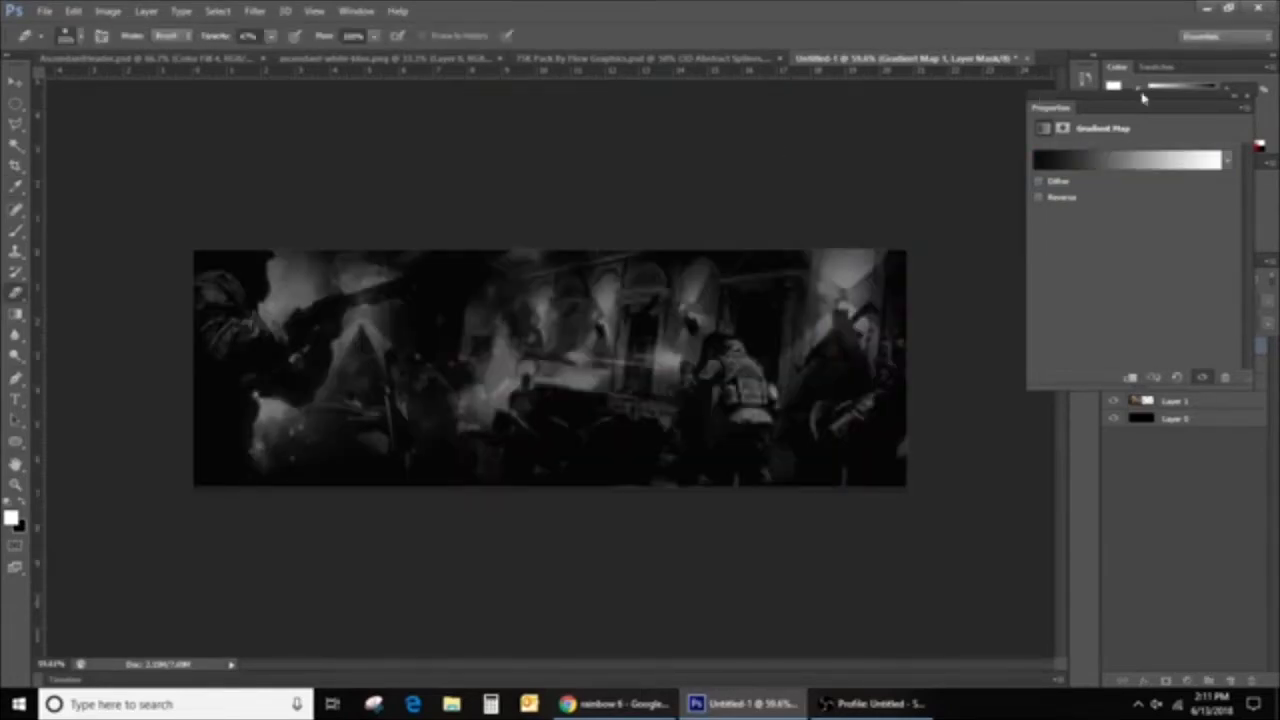
click(1246, 102)
click(108, 11)
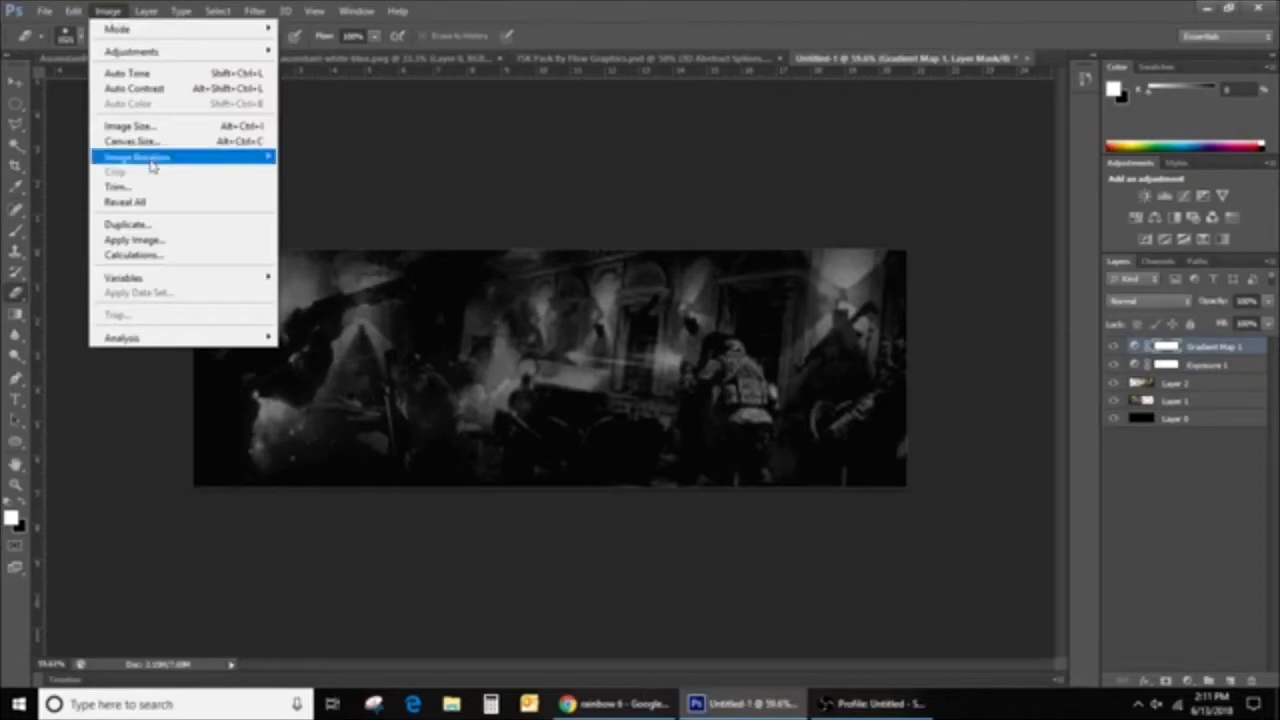
mouse_move(157, 51)
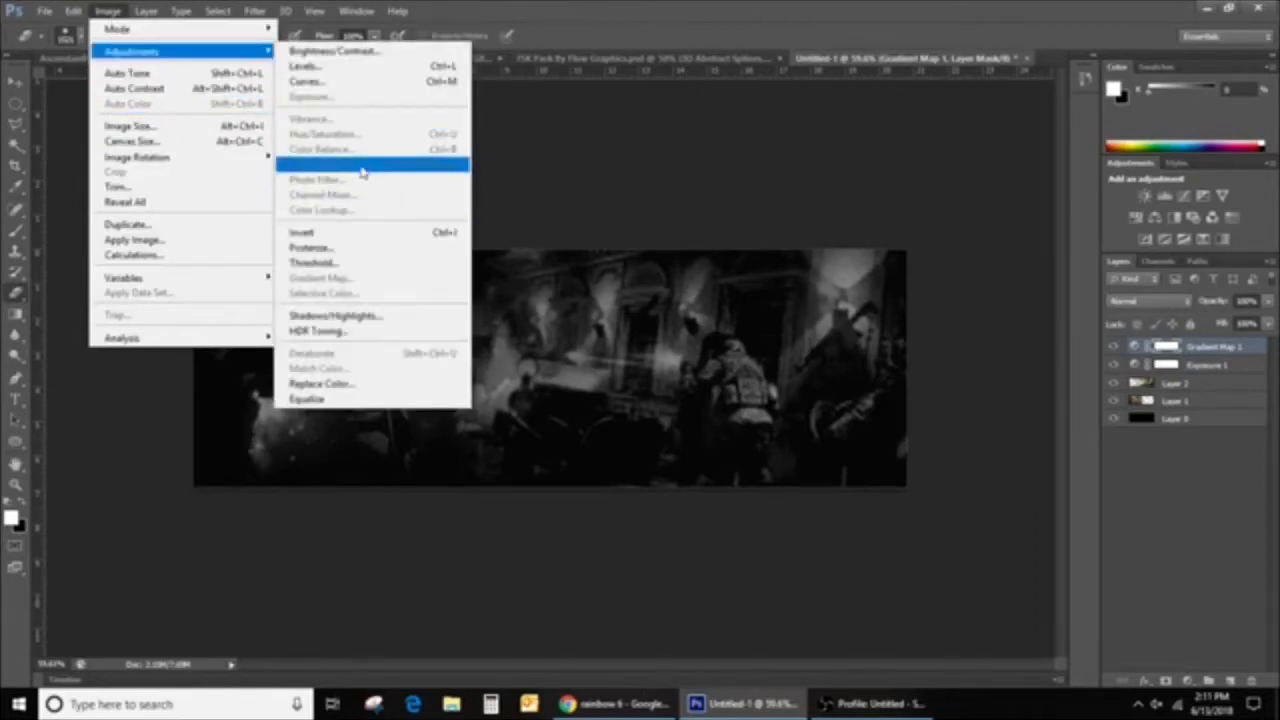
mouse_move(257, 9)
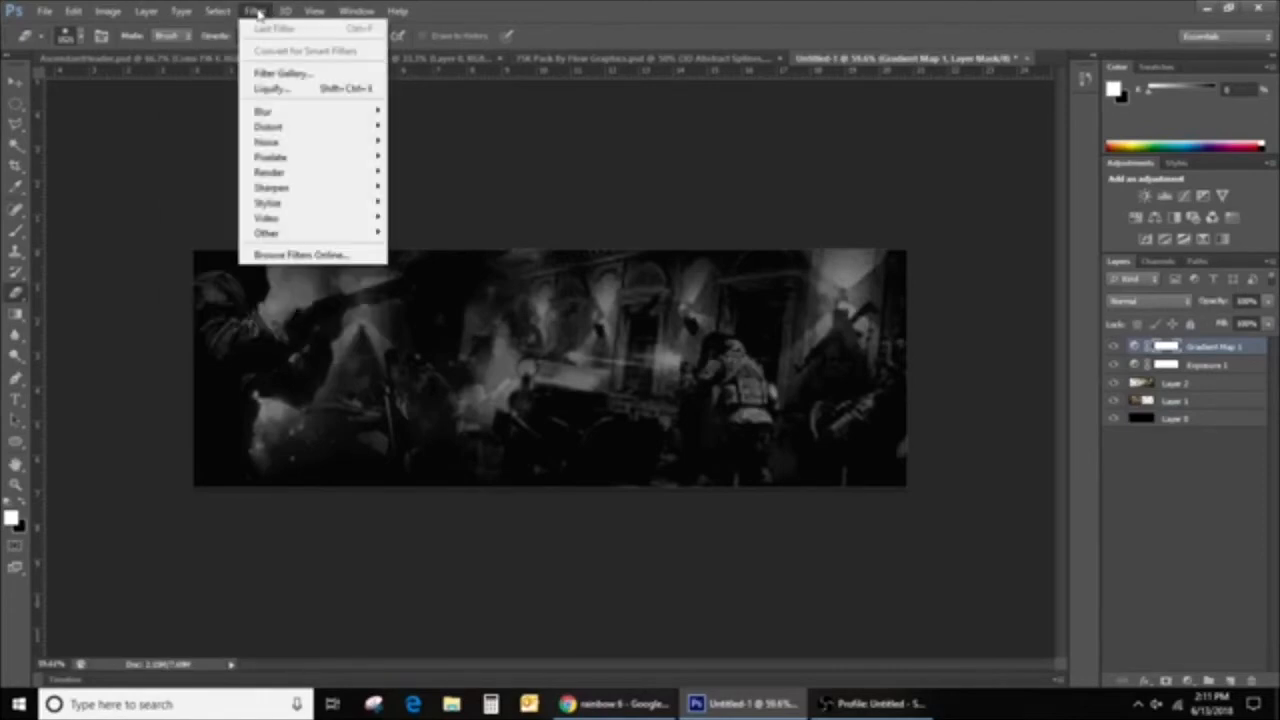
click(107, 15)
click(107, 12)
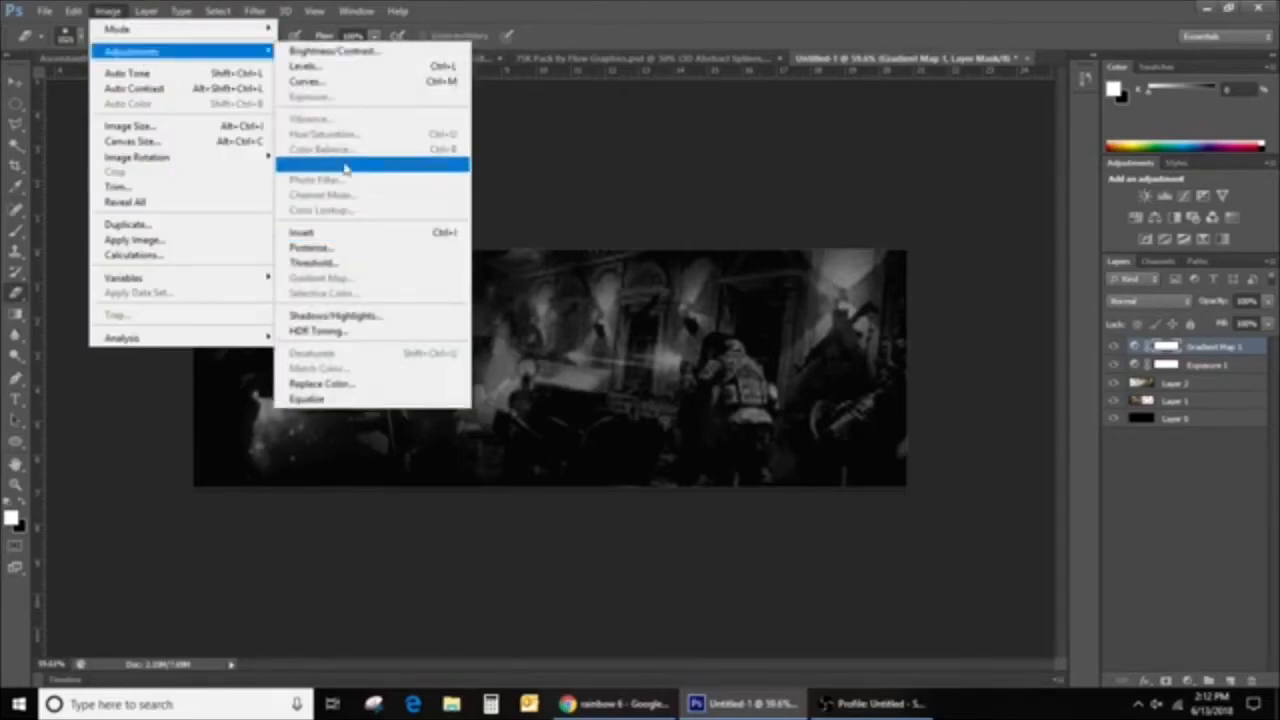
click(671, 114)
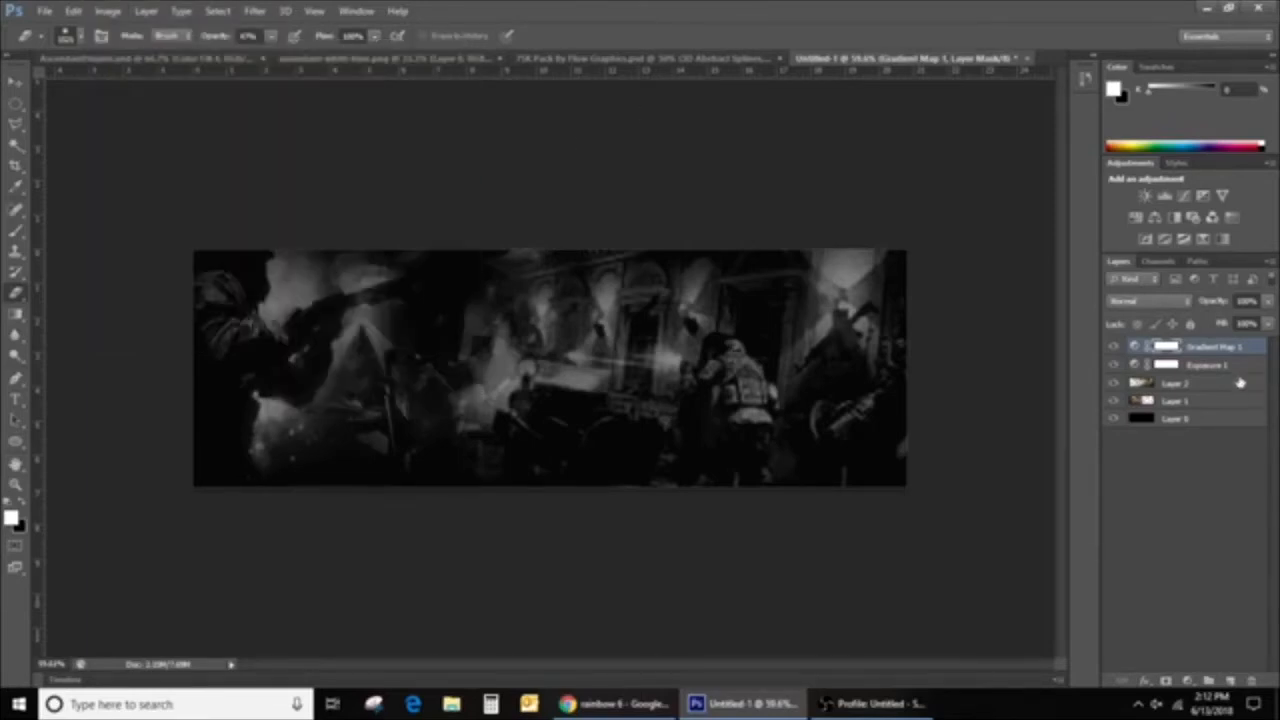
Compare the banner with and without the Exposure and Gradient Map adjustment layers
click(1205, 387)
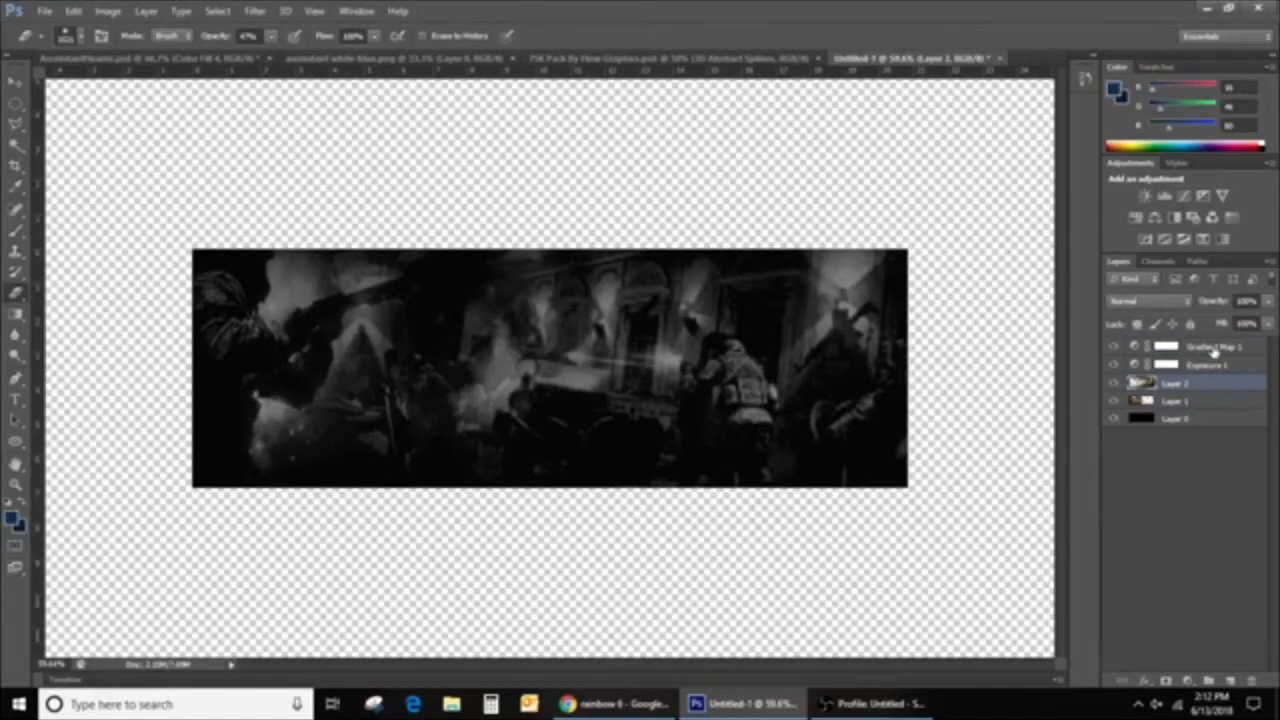
click(1218, 348)
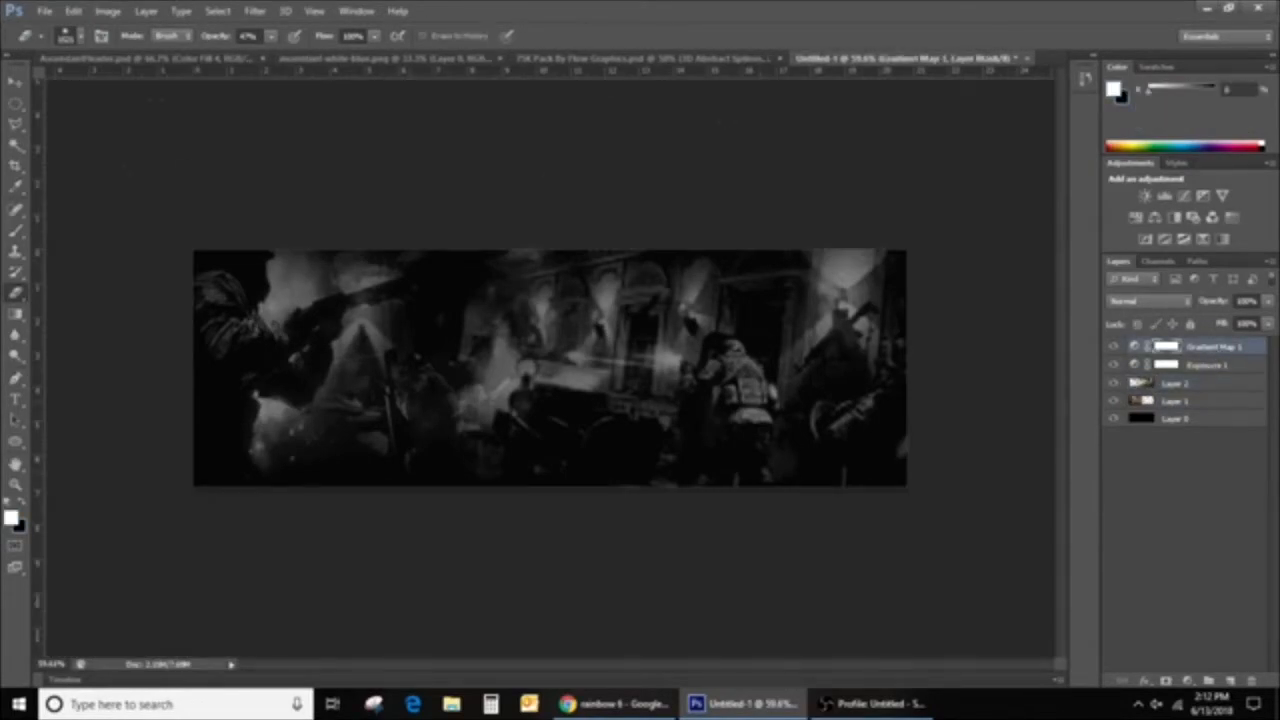
click(14, 80)
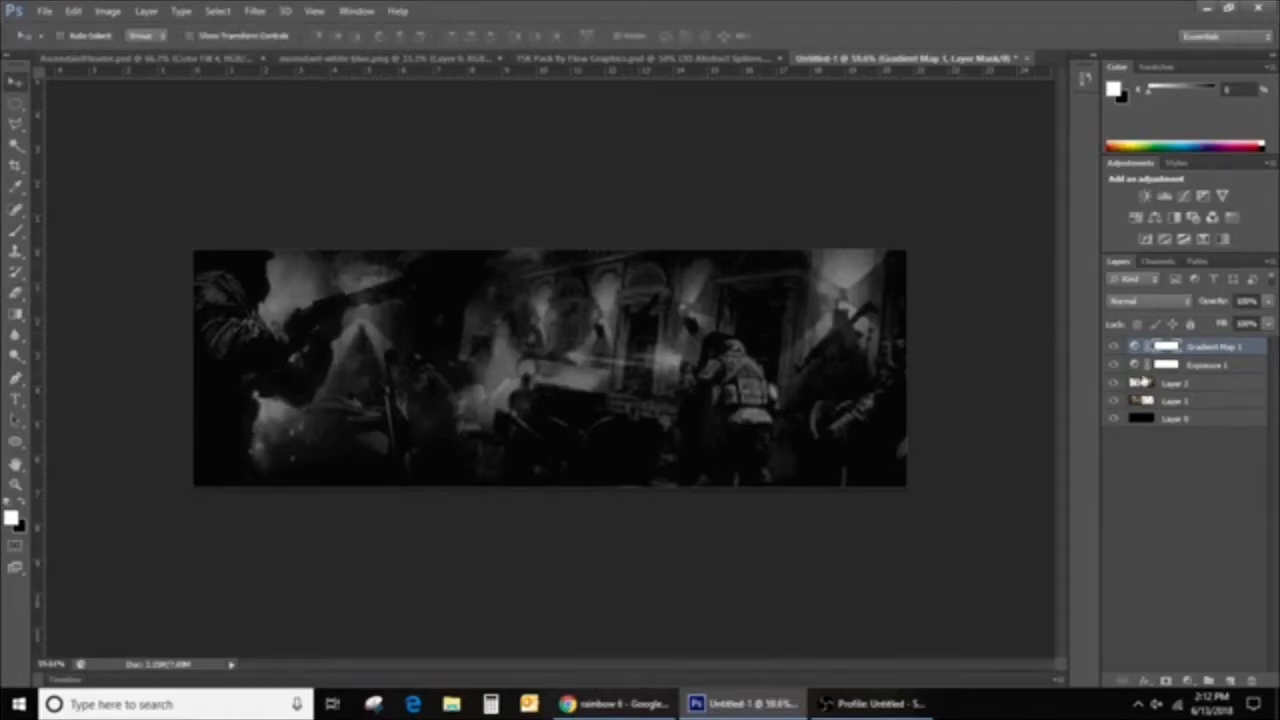
click(1114, 364)
click(1114, 364)
click(1114, 346)
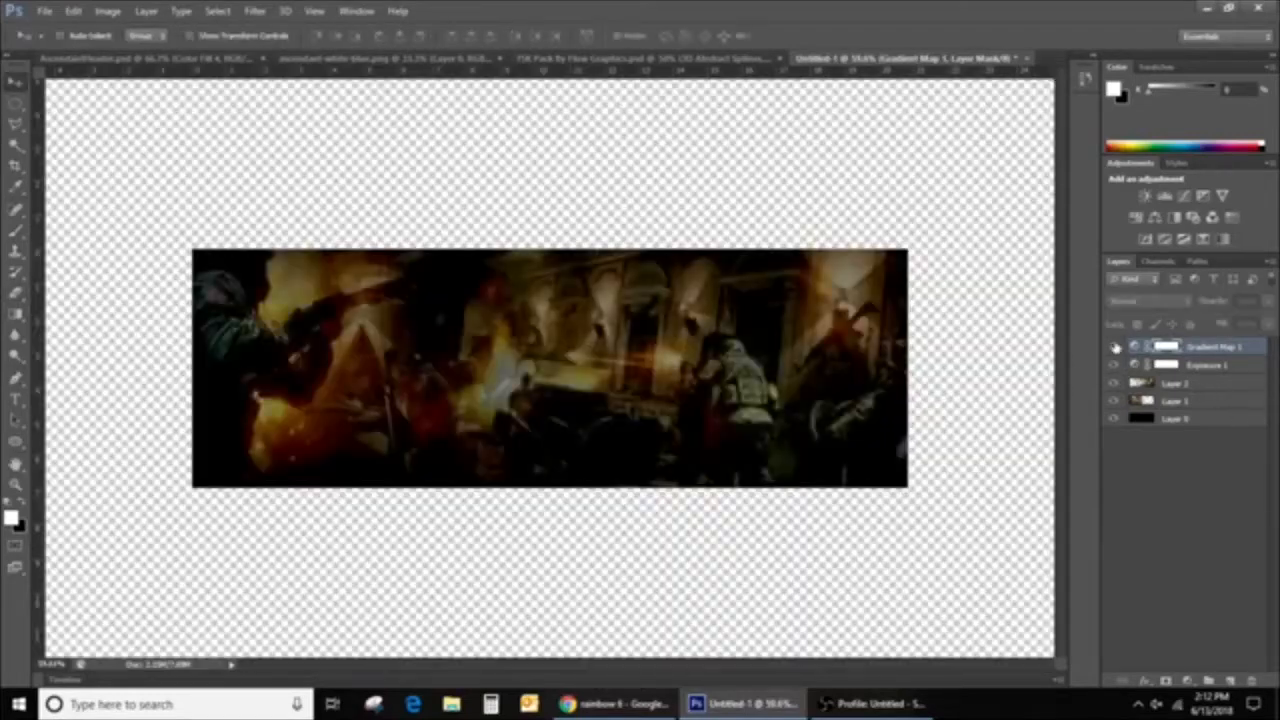
click(1115, 346)
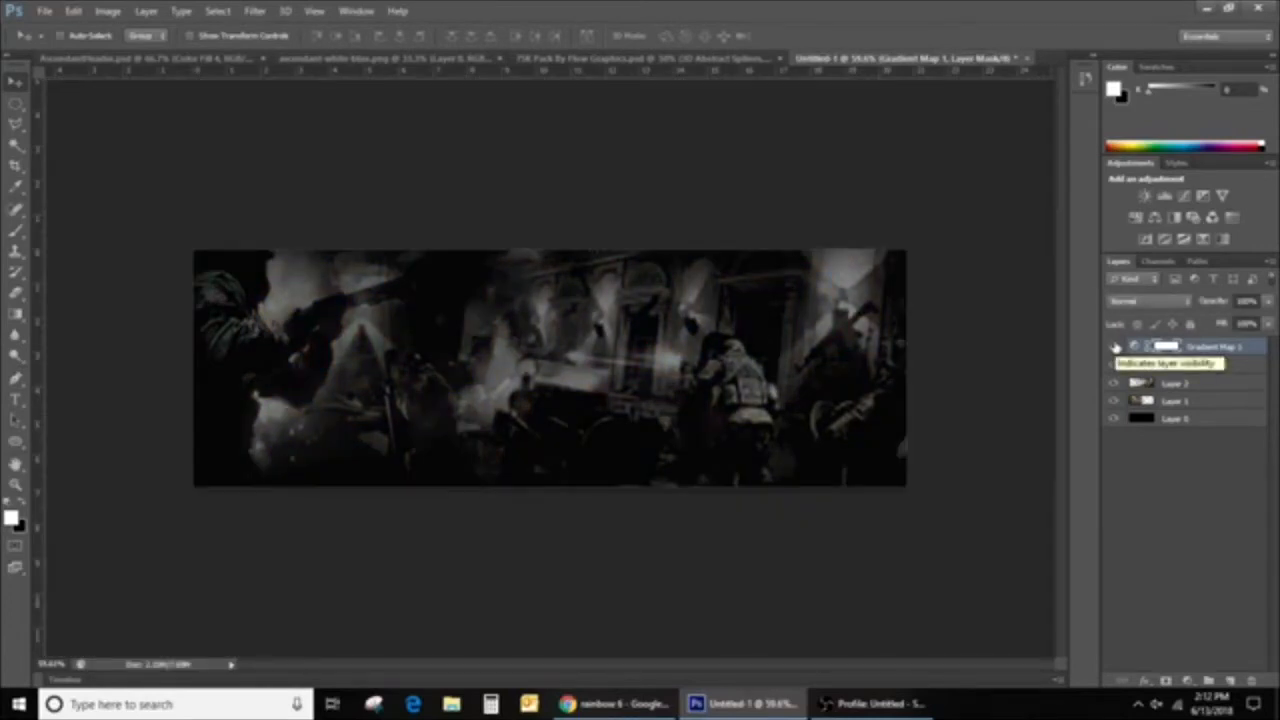
Add a Solid Color fill layer in dark blue #102e50 above the Gradient Map layer
click(1180, 684)
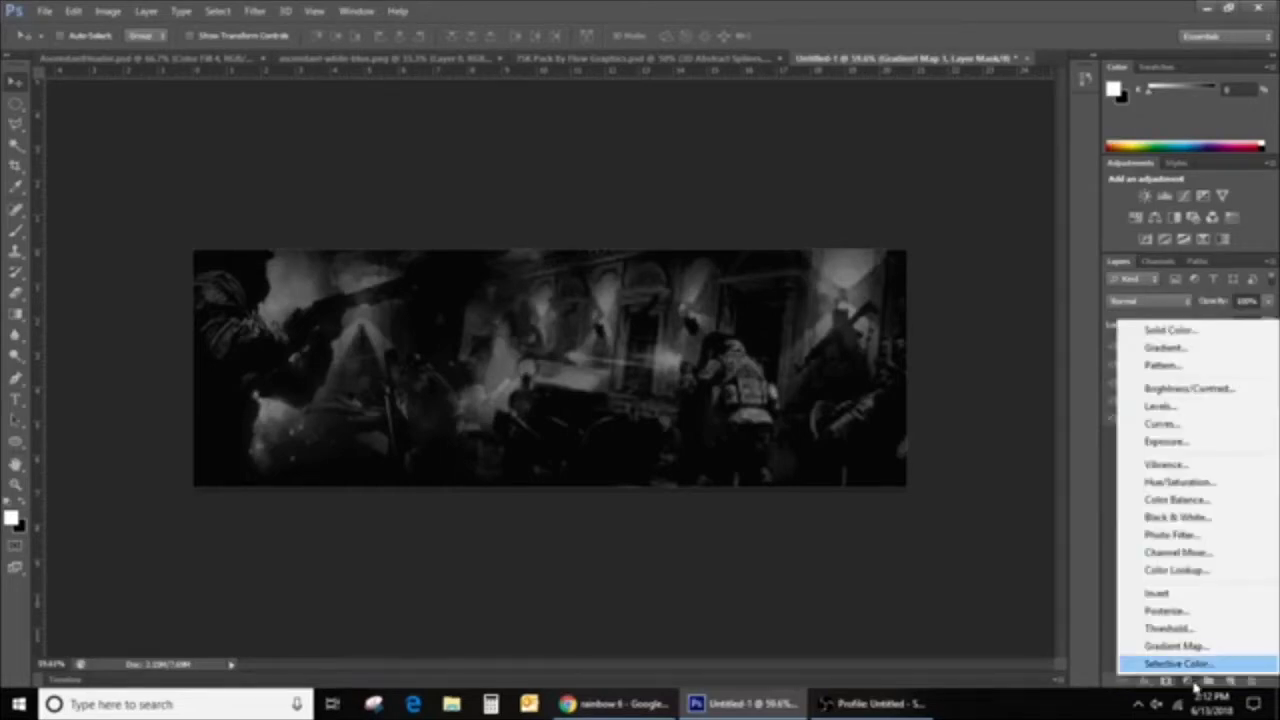
click(1194, 333)
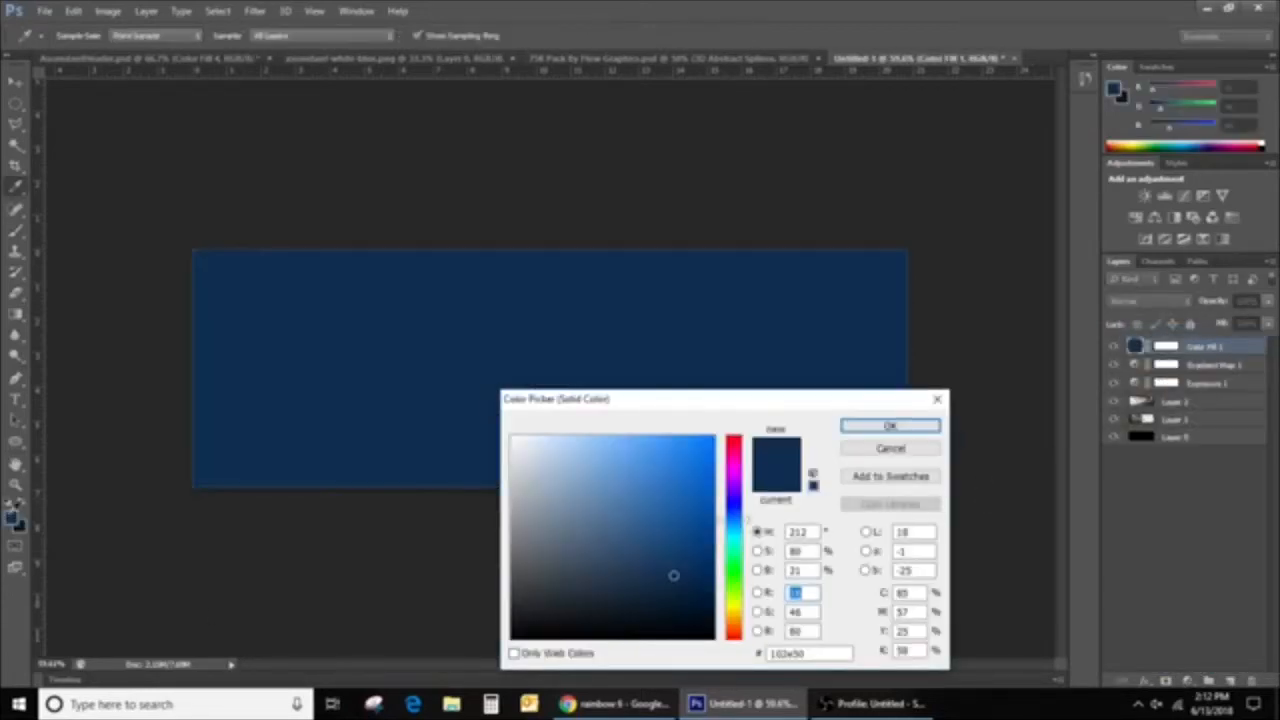
click(813, 653)
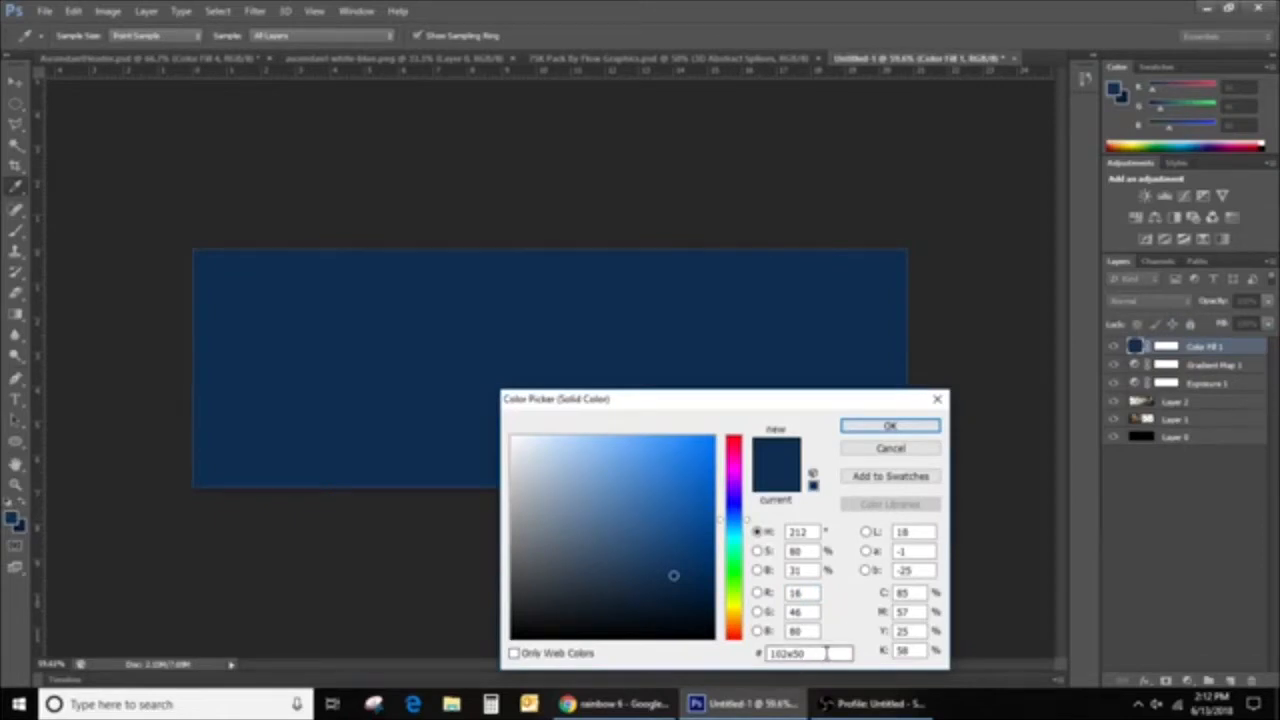
click(869, 427)
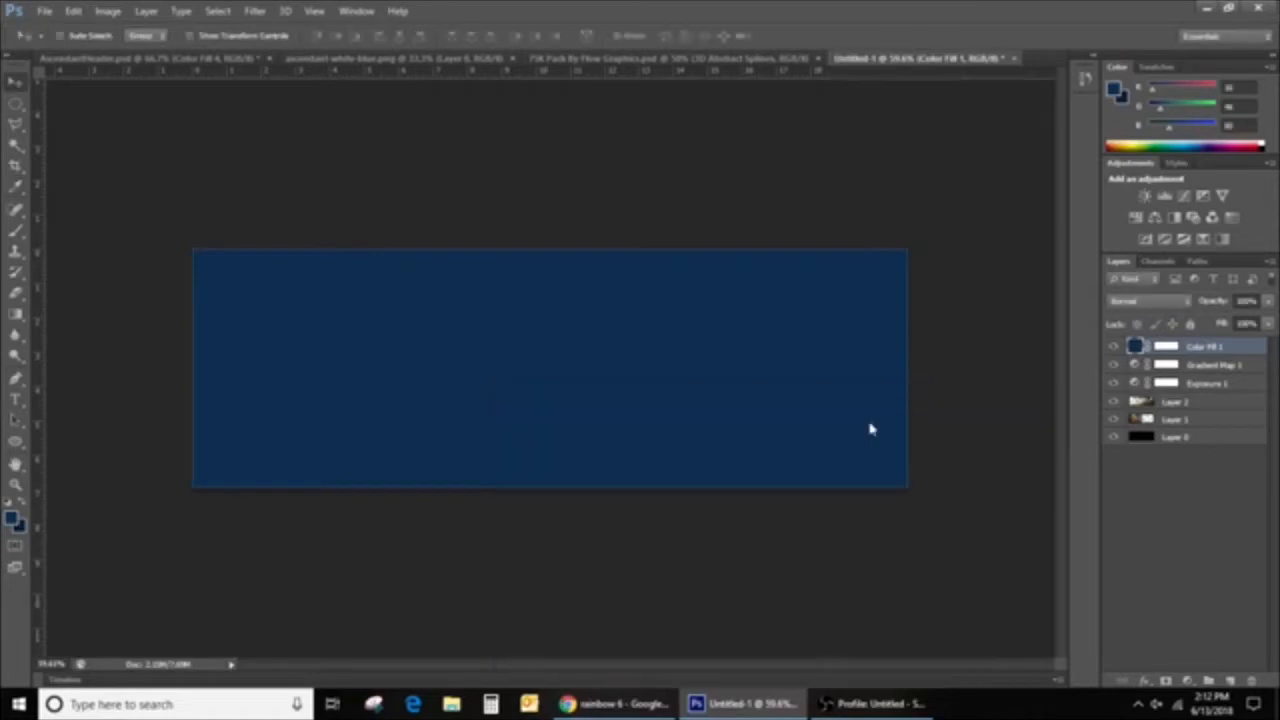
Blend Color Fill 1 as Soft Light at about 75% opacity and compare the banner with and without it
click(1187, 303)
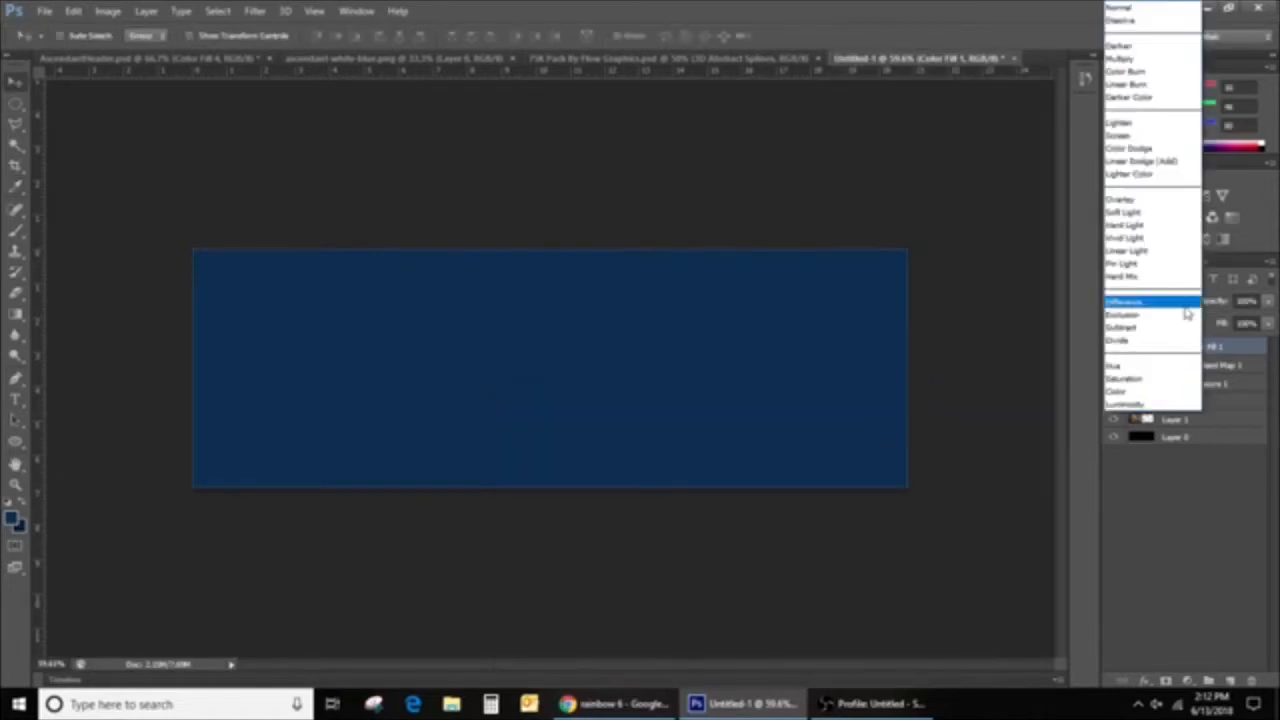
click(1152, 207)
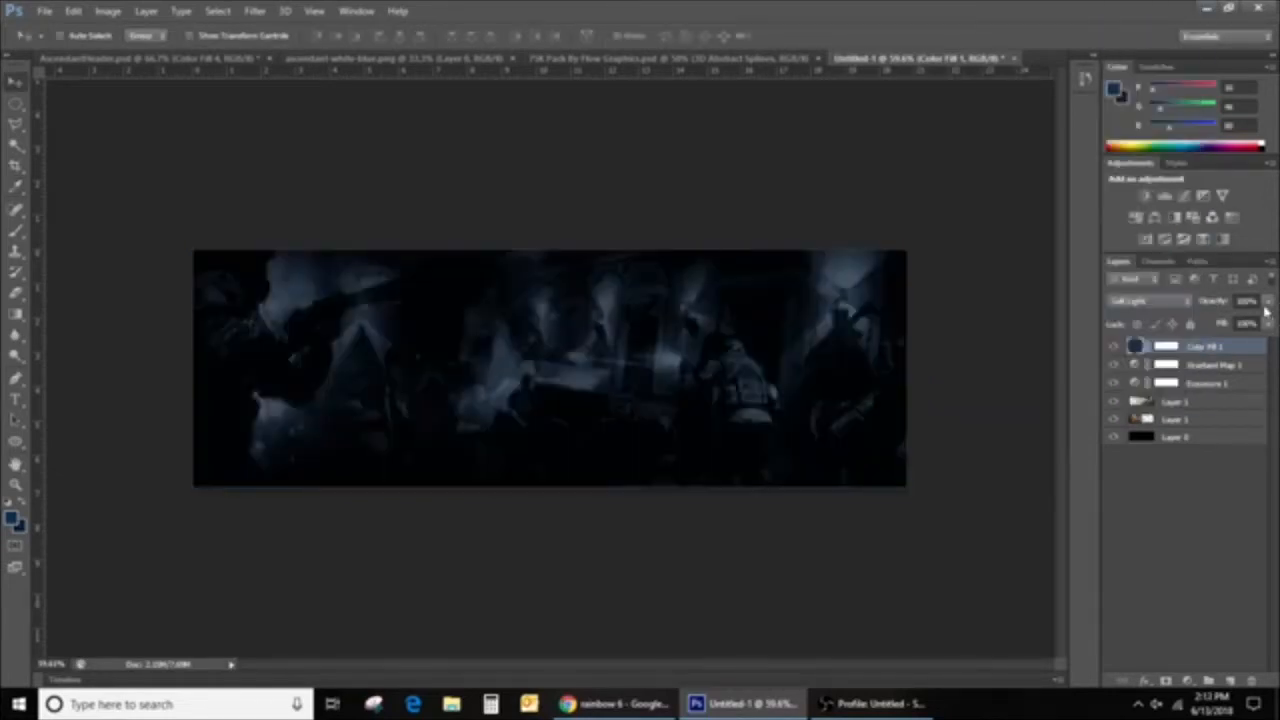
click(1267, 303)
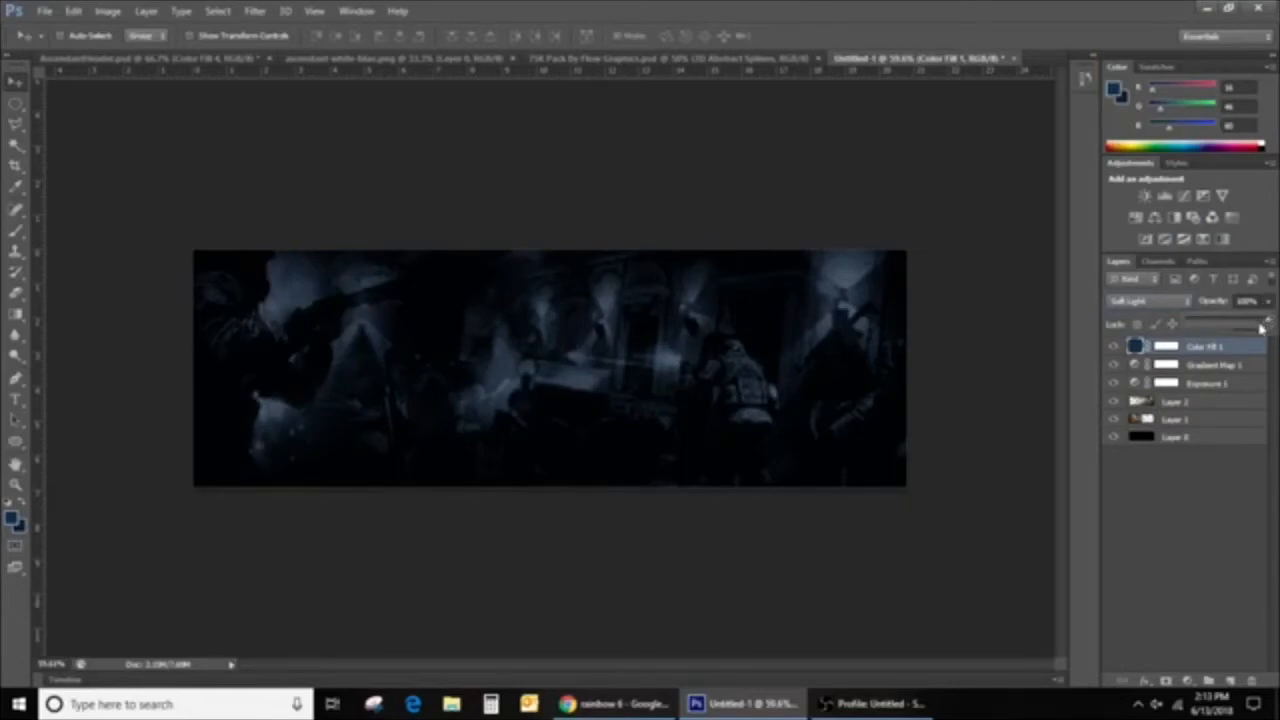
drag(1265, 321, 1249, 330)
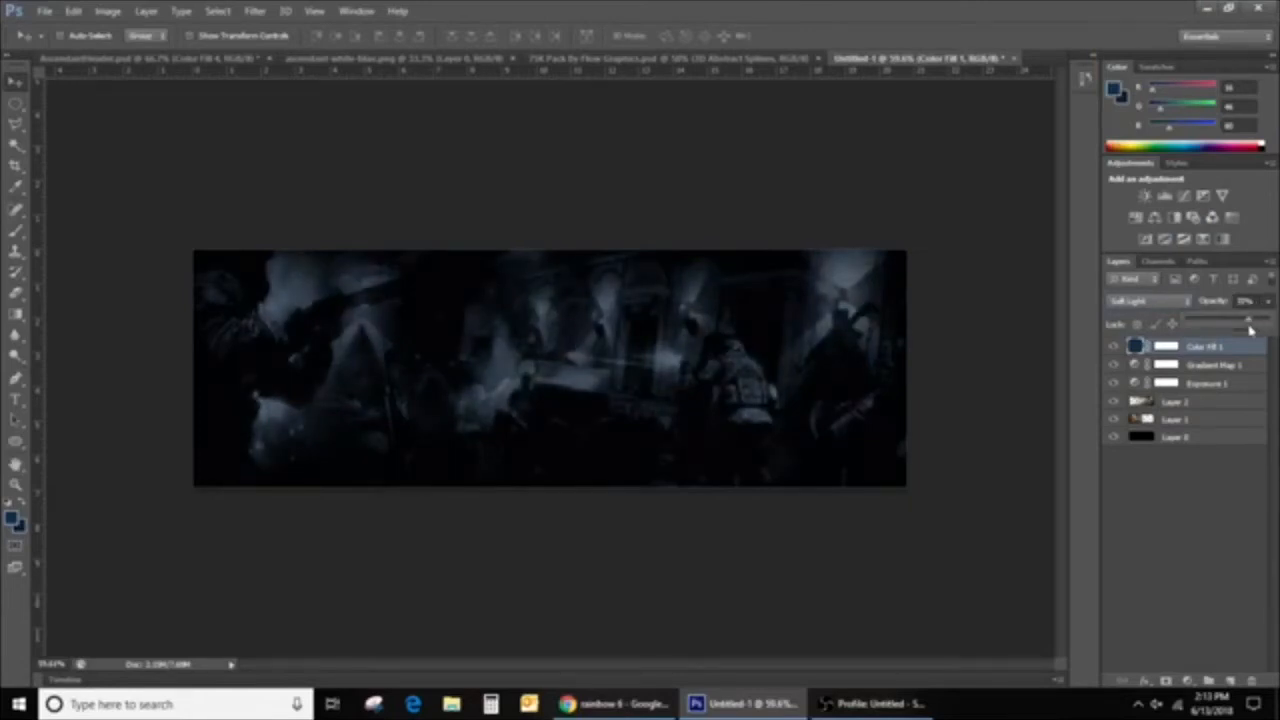
click(1115, 348)
click(1115, 348)
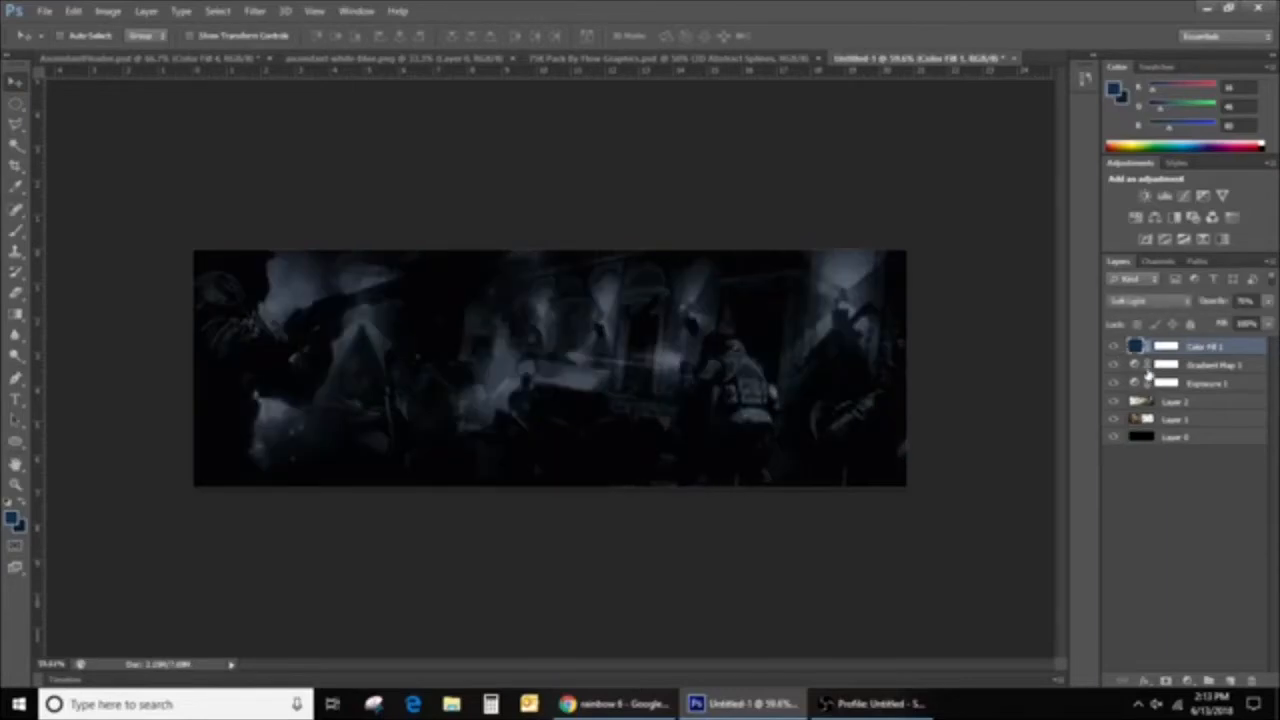
Add a second Solid Color fill layer in #102e50 above Color Fill 1
click(1185, 385)
click(1200, 347)
click(1188, 681)
click(1198, 334)
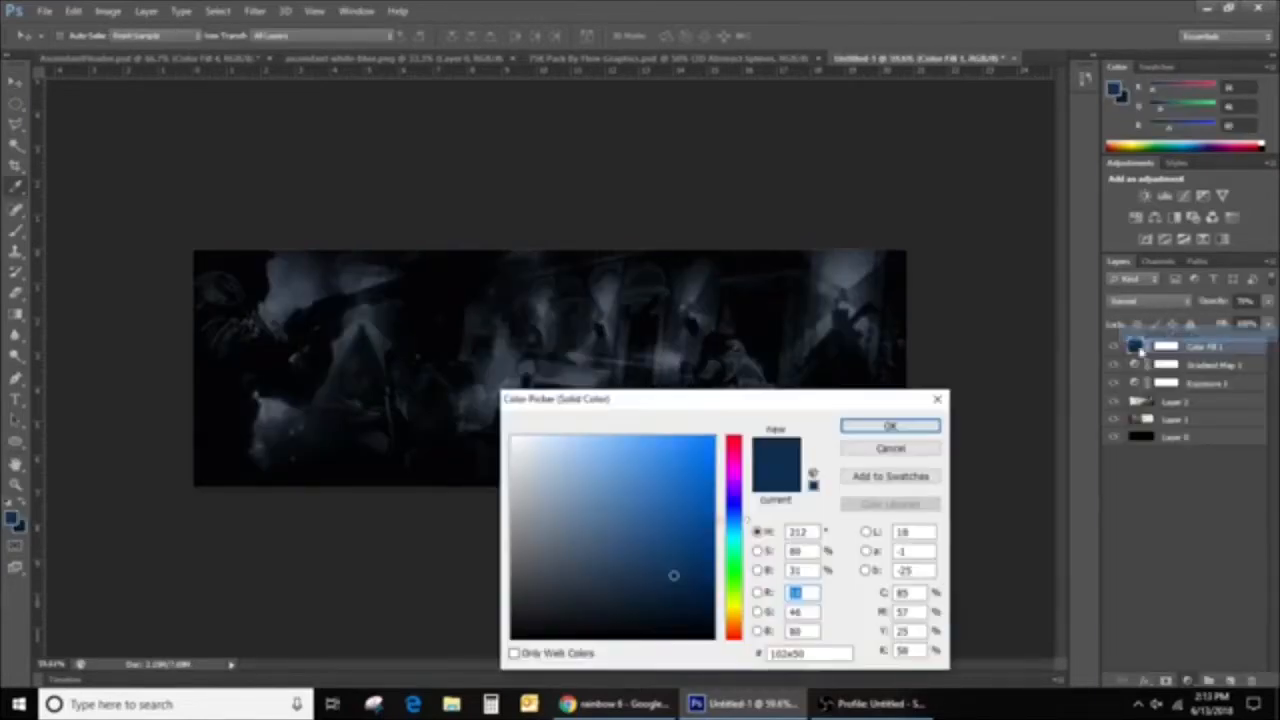
click(897, 428)
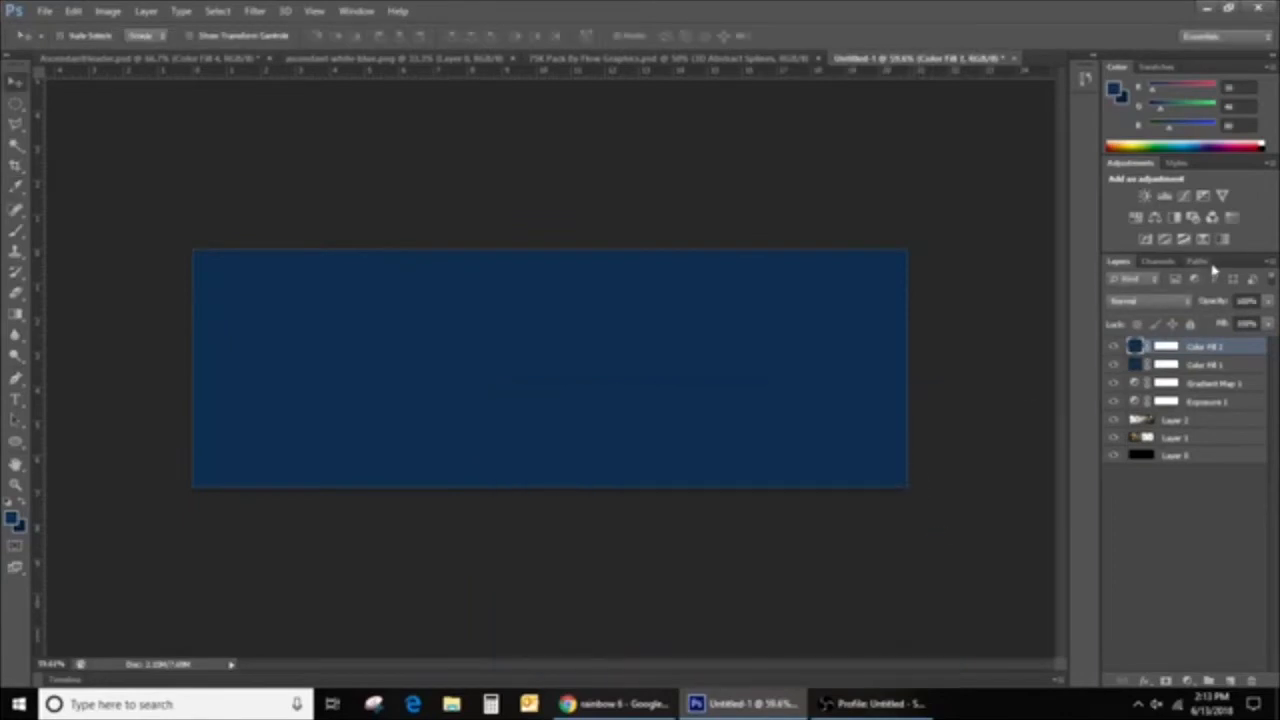
Blend Color Fill 2 as Overlay at about 70% opacity and compare the banner with and without the two blue fills
click(1184, 302)
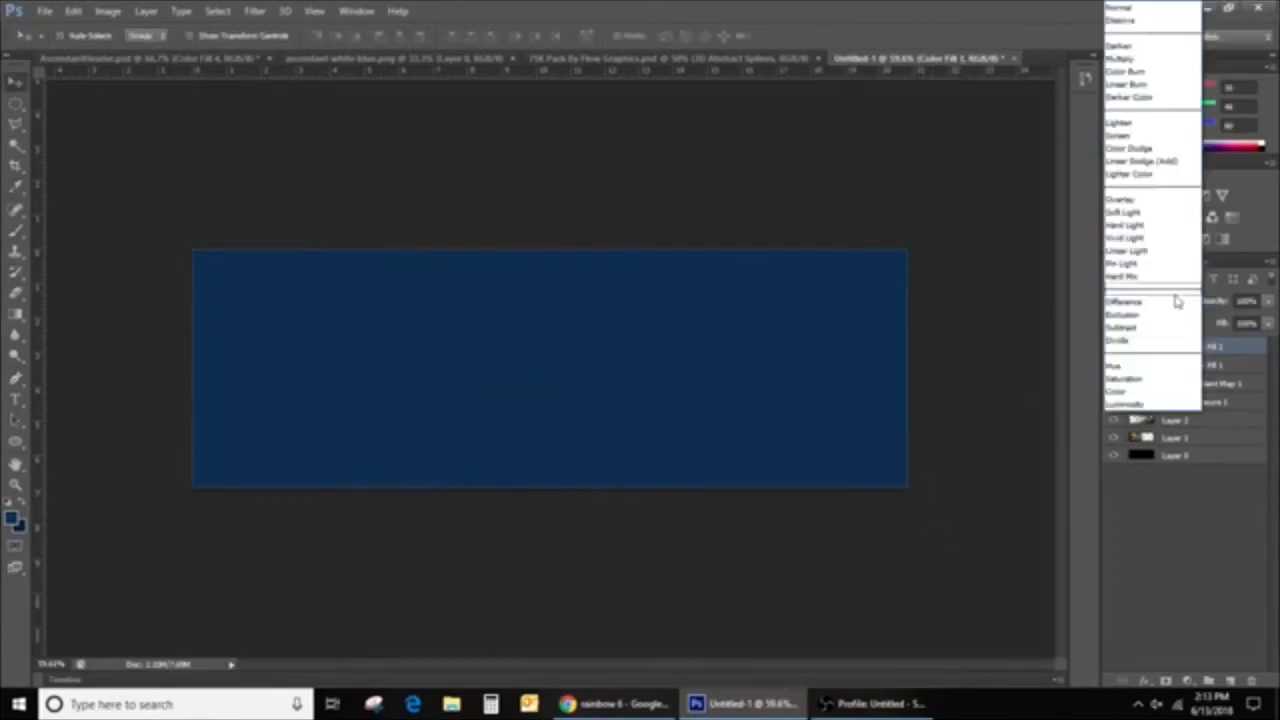
click(1124, 200)
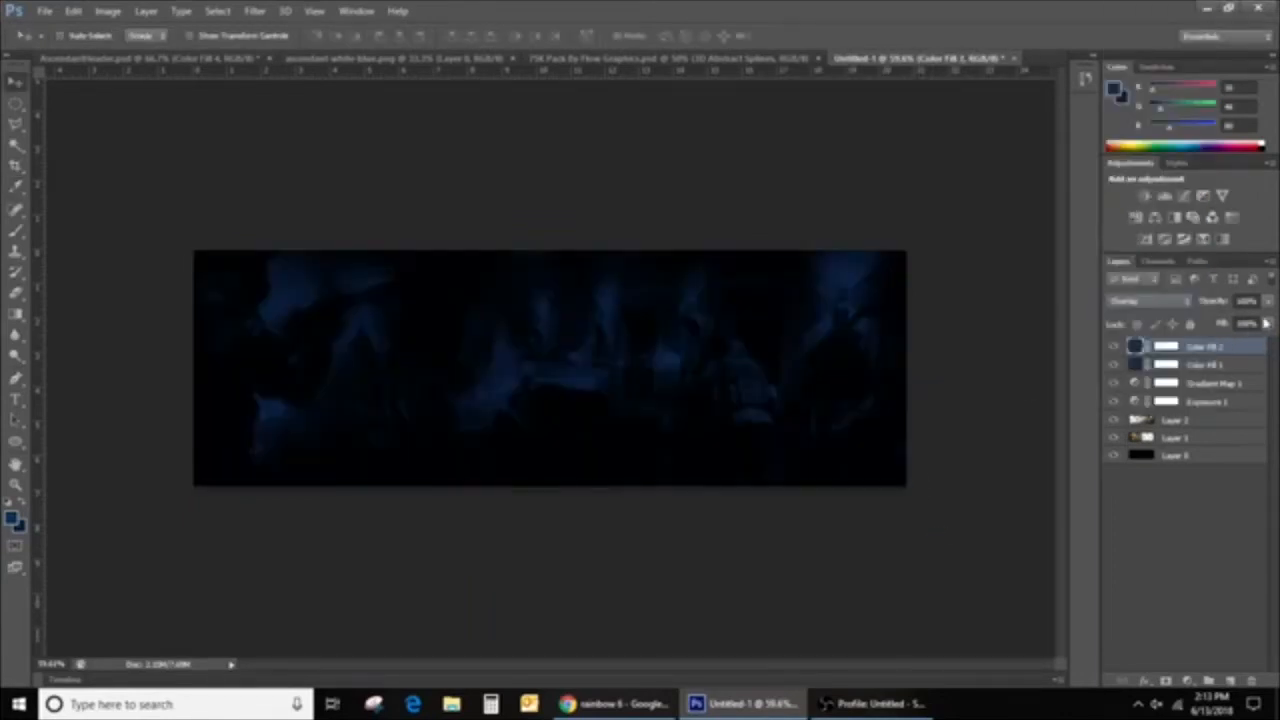
click(1268, 302)
drag(1269, 319, 1247, 333)
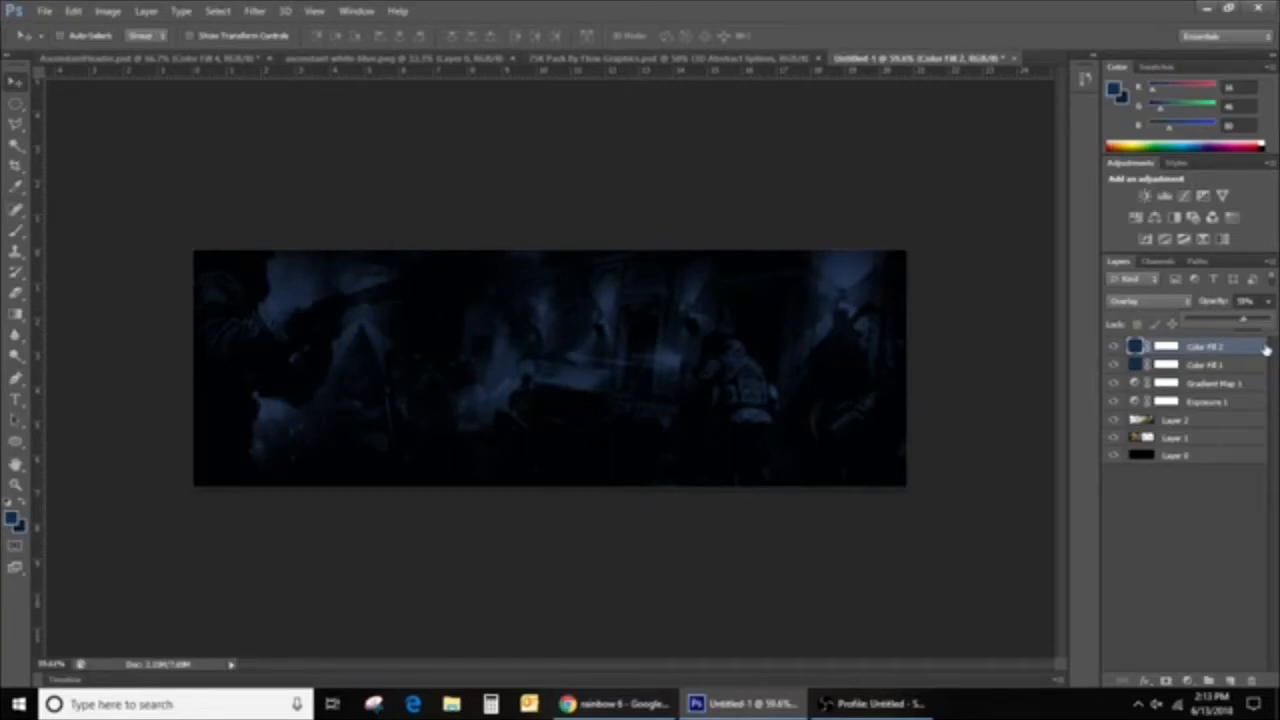
click(1115, 357)
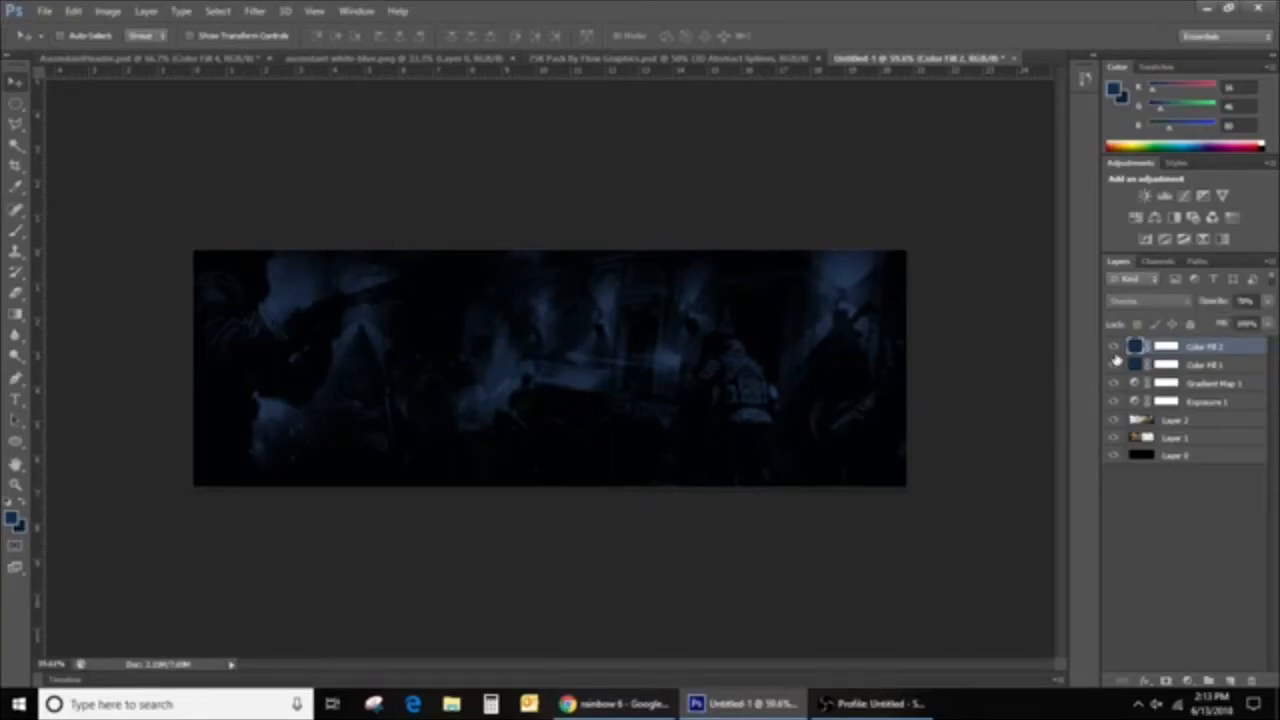
click(1114, 350)
click(1114, 350)
click(1114, 362)
click(1114, 362)
Add a third Solid Color fill layer in #102e50 above Color Fill 2
click(1187, 680)
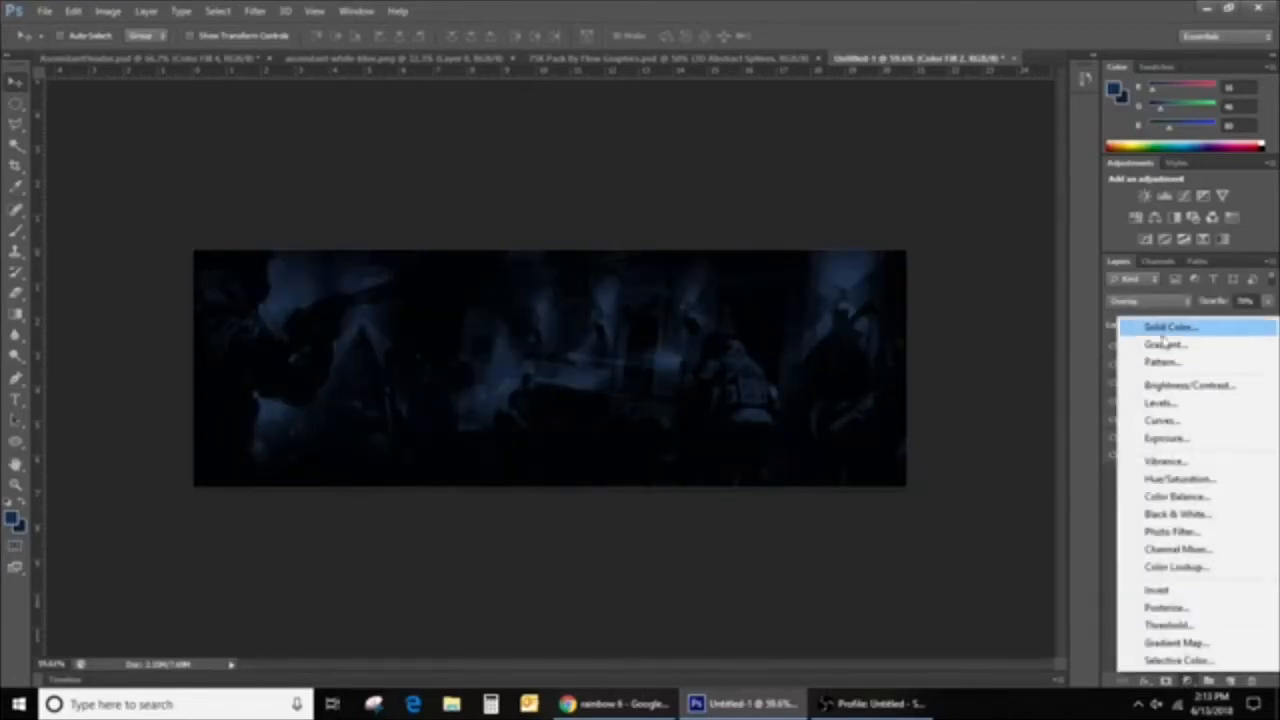
click(1160, 328)
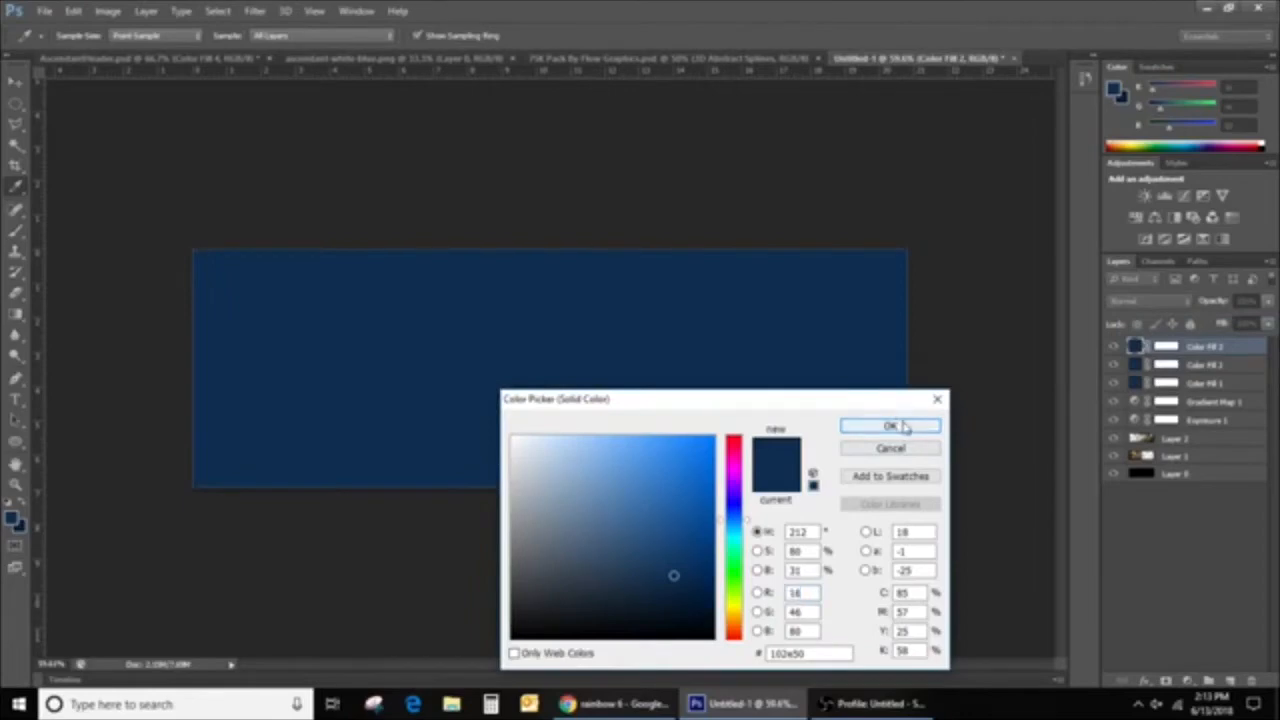
click(891, 427)
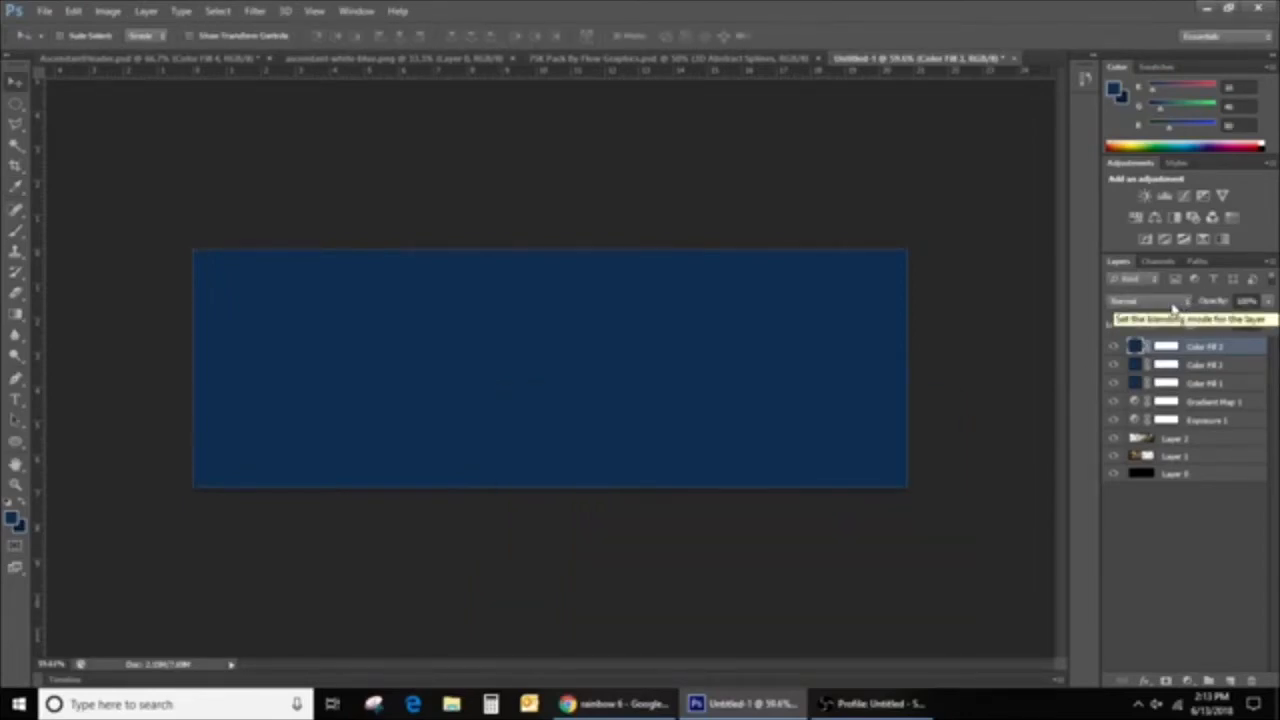
Try the Linear Burn blend mode on Color Fill 3 and preview a brighter blue as its color
click(1174, 306)
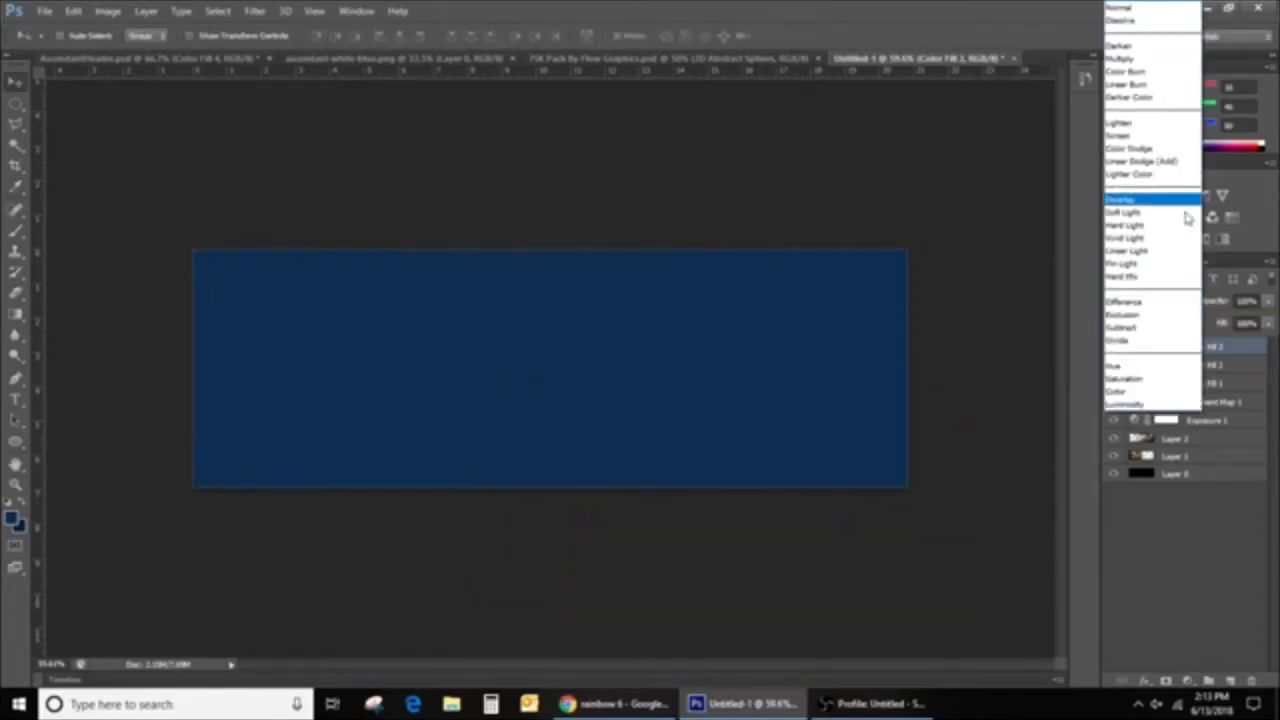
click(1143, 86)
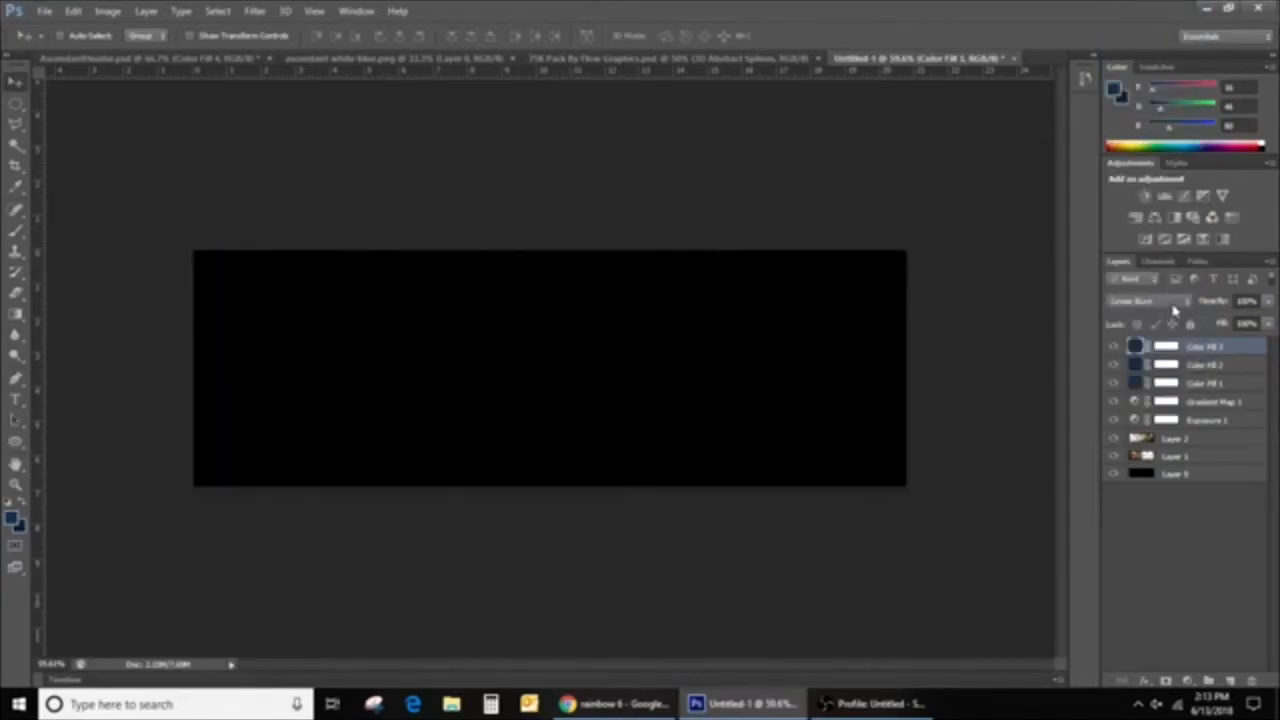
click(1175, 311)
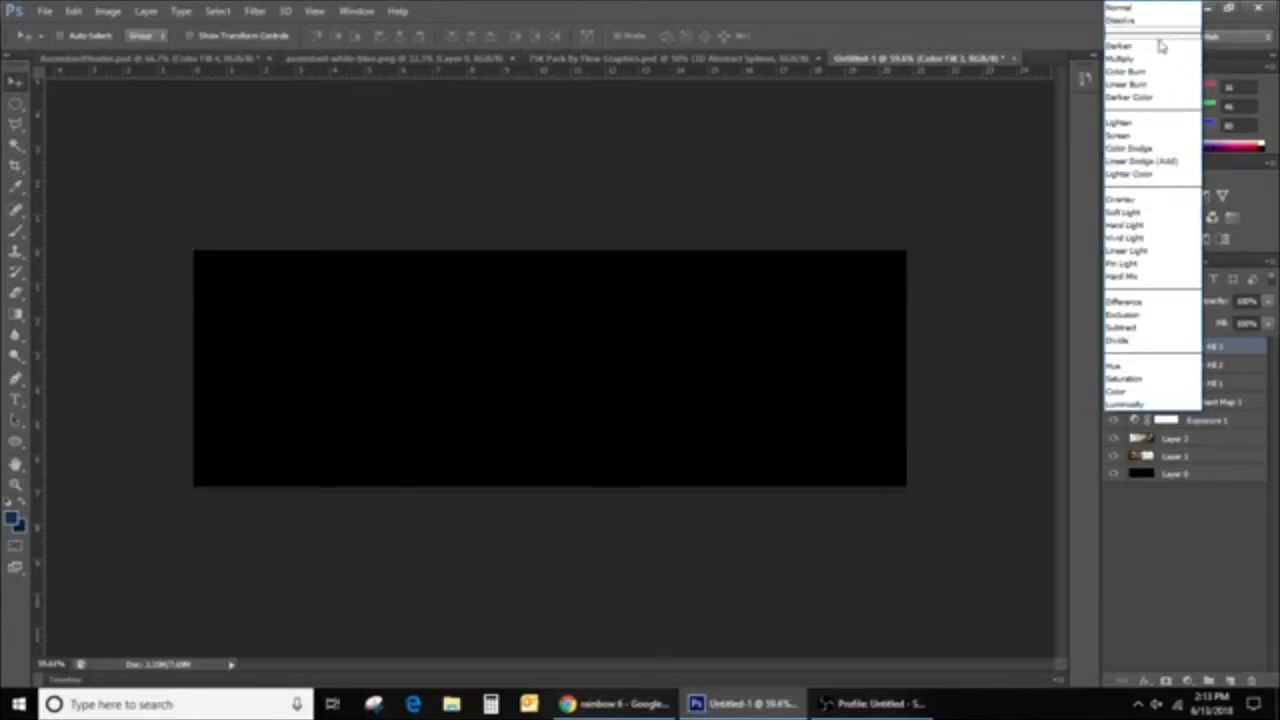
click(1147, 88)
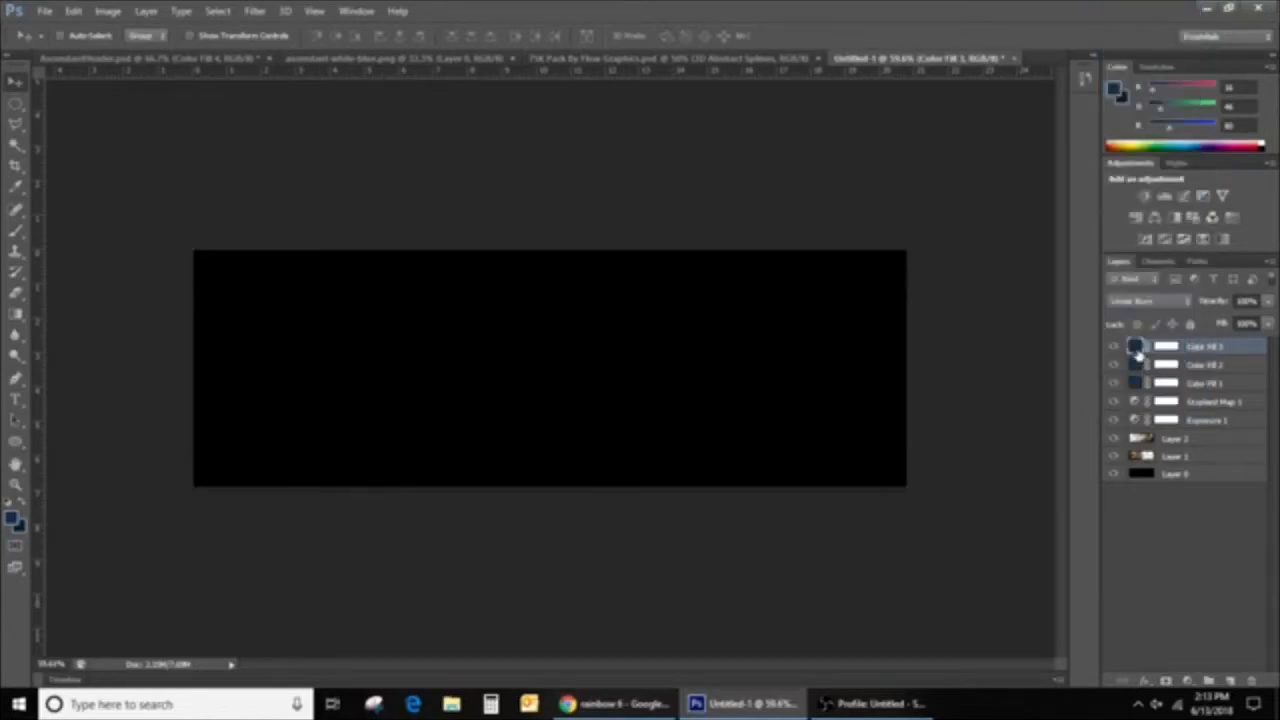
double_click(1138, 352)
mouse_move(654, 504)
mouse_down()
mouse_move(674, 486)
mouse_move(668, 470)
mouse_move(708, 454)
mouse_move(660, 455)
mouse_up()
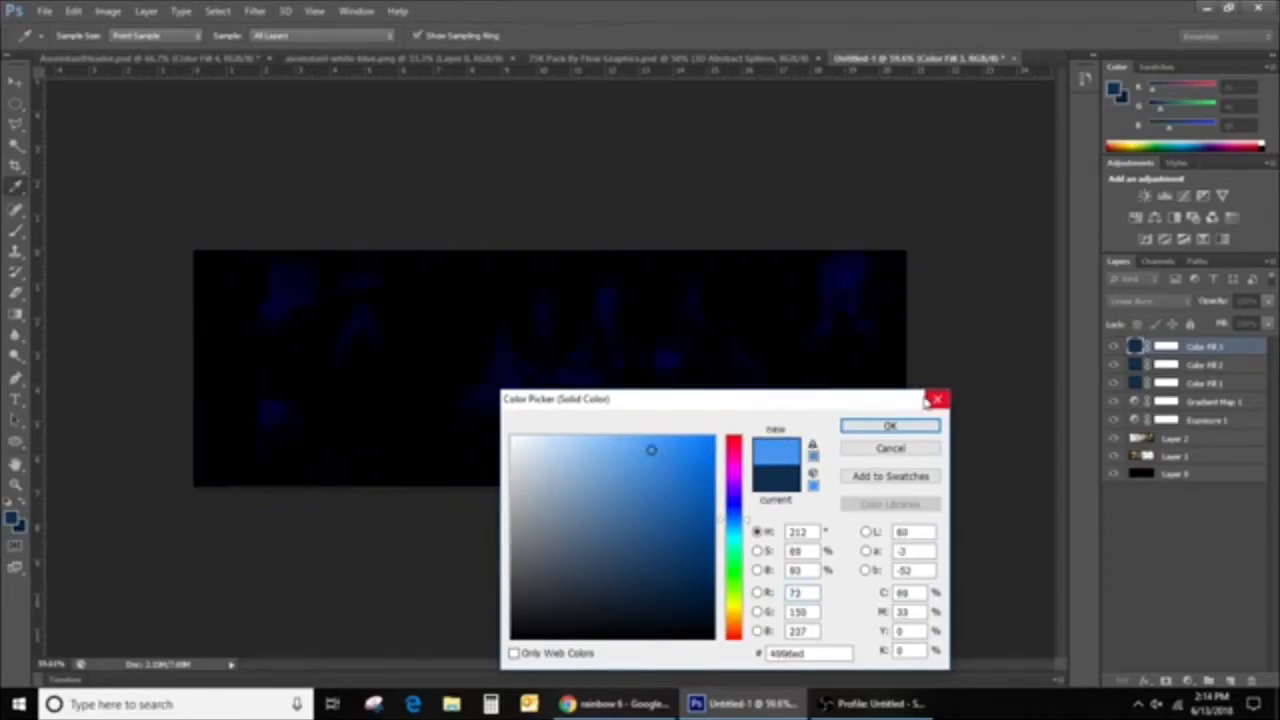
click(937, 399)
Blend Color Fill 3 as Multiply at about 50% opacity and compare the banner with and without it
click(1148, 301)
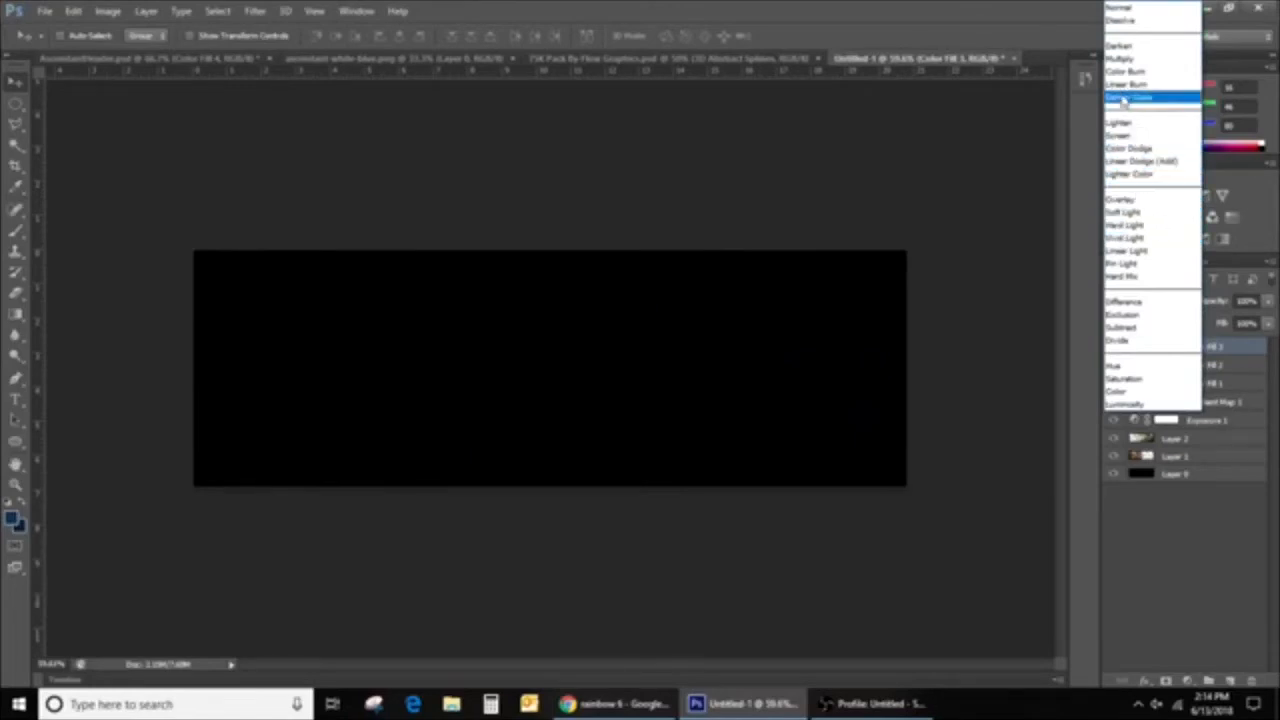
click(1133, 58)
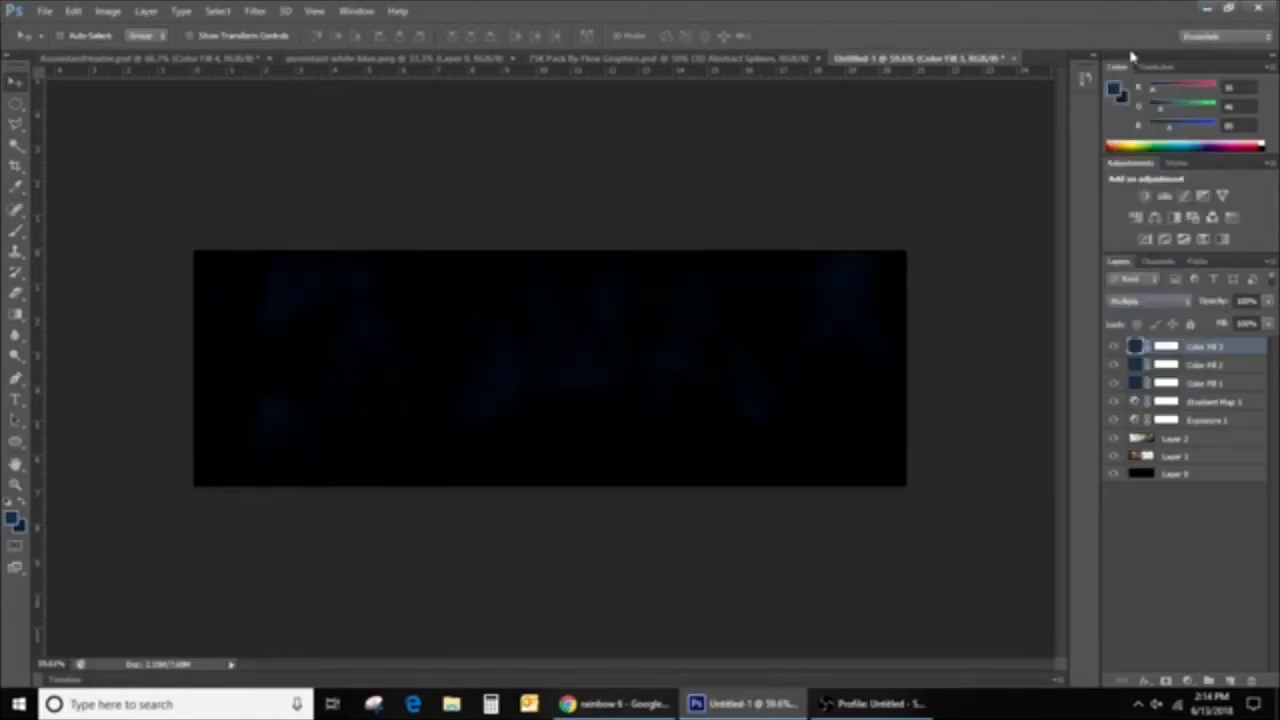
click(1268, 323)
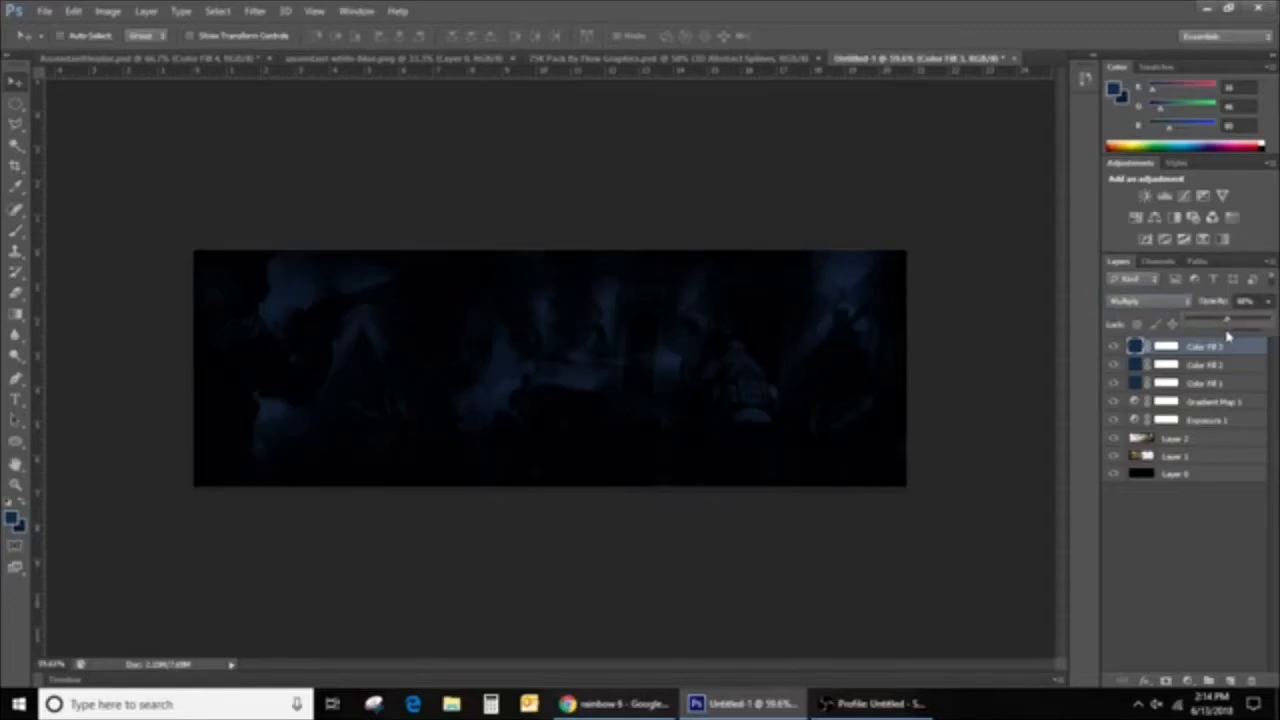
click(1253, 425)
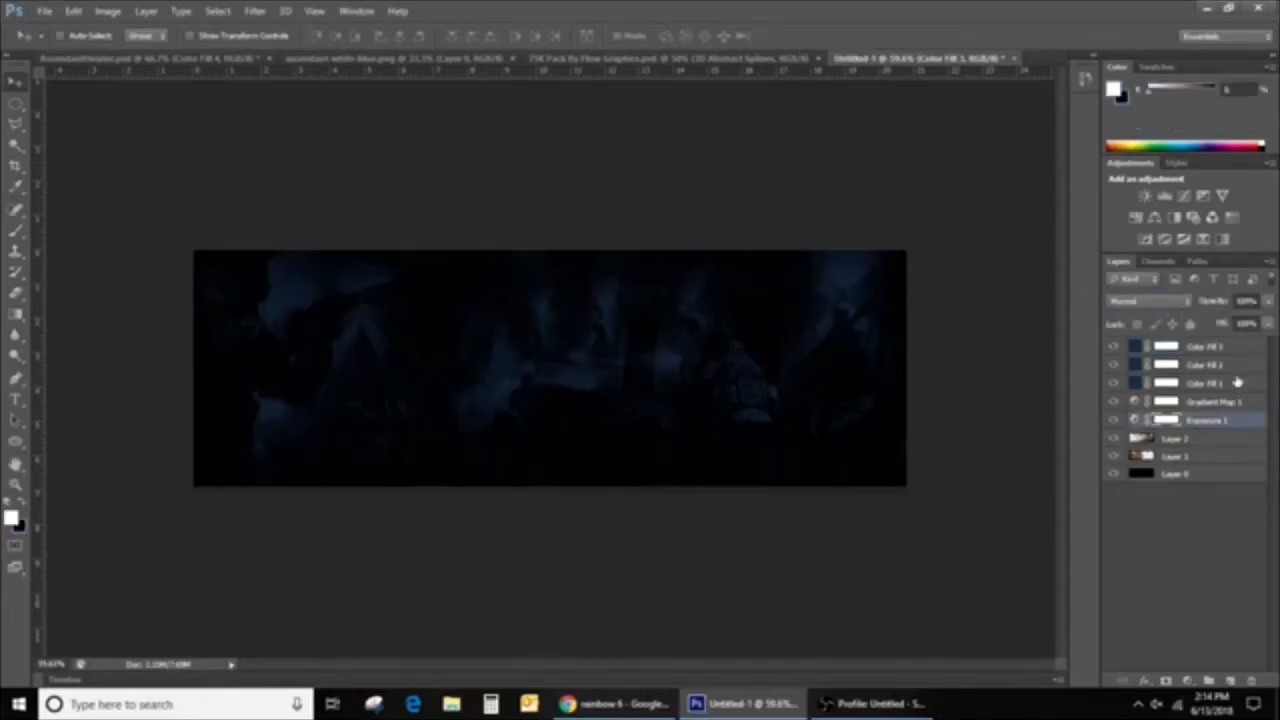
click(1210, 348)
click(1112, 347)
click(1112, 347)
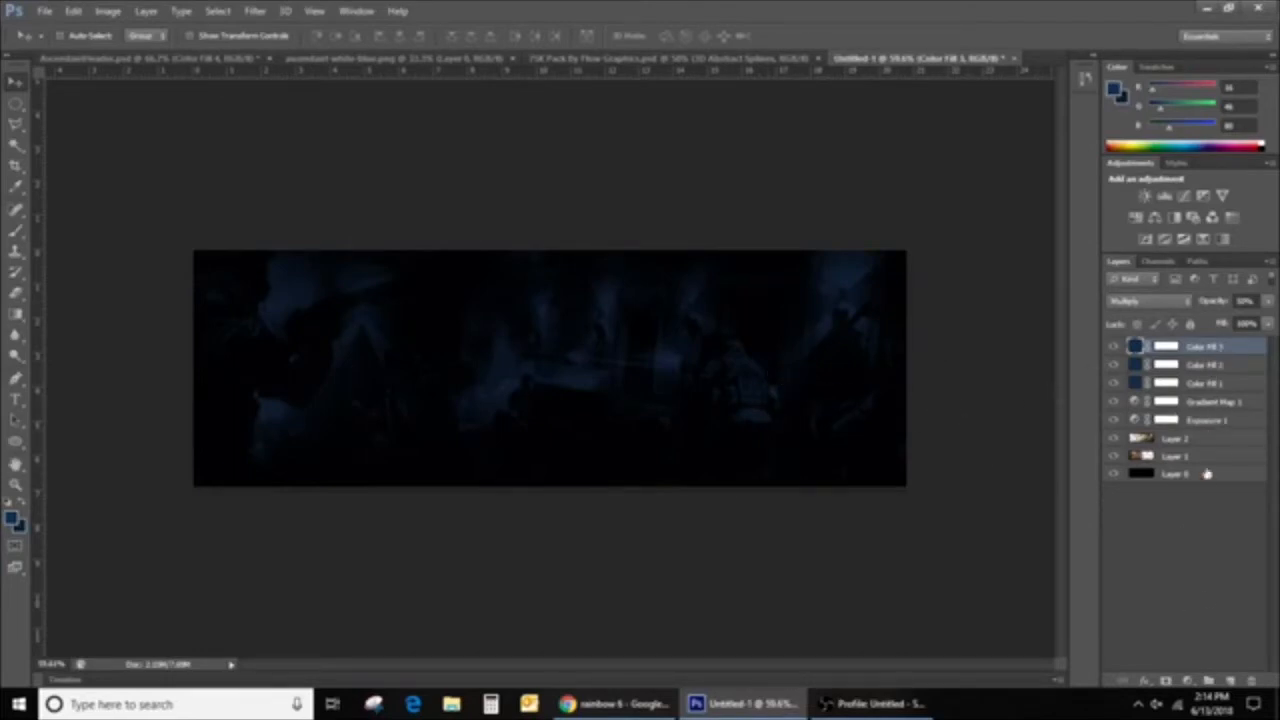
Add a fourth Solid Color fill layer in #102e50 above Color Fill 3
click(1188, 680)
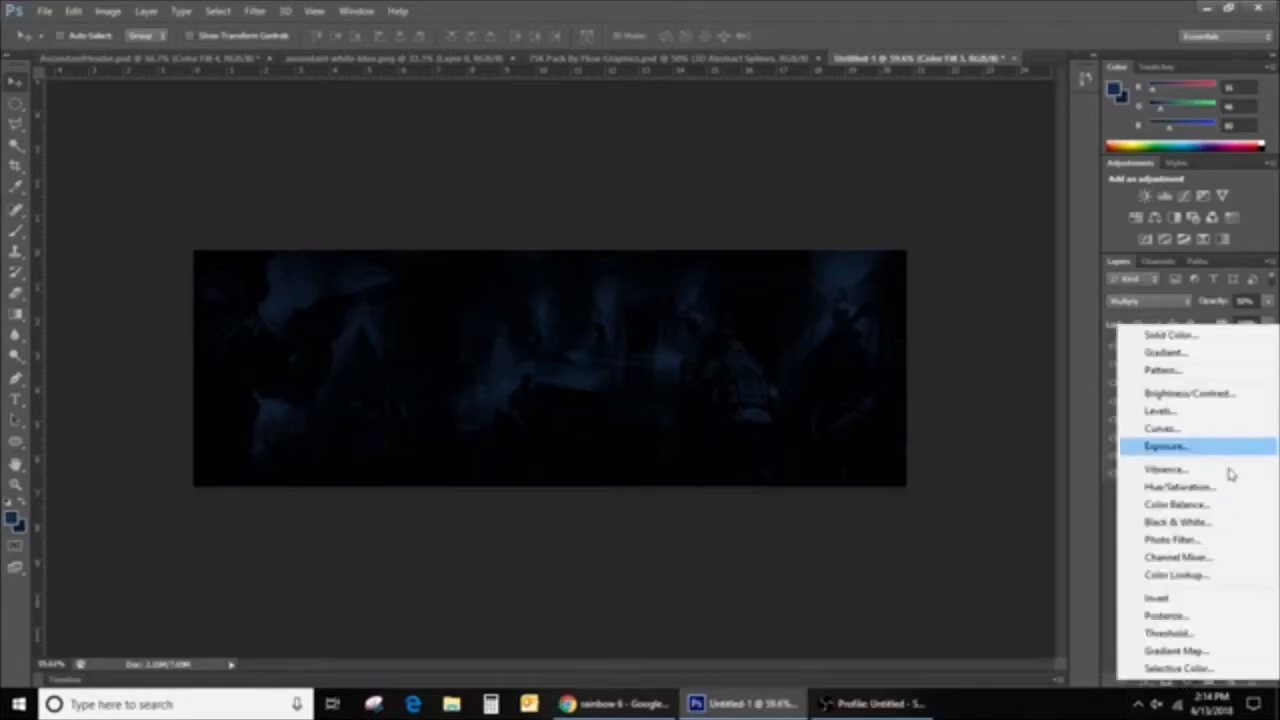
click(1172, 338)
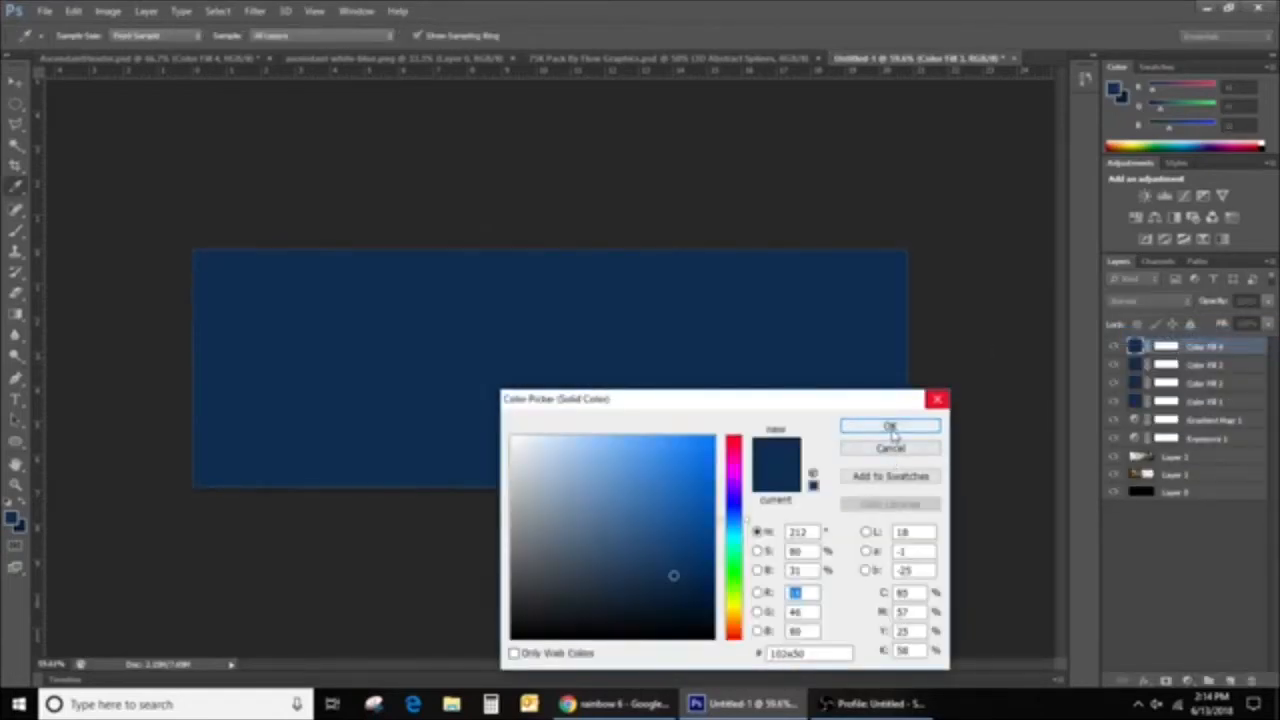
click(890, 428)
Blend Color Fill 4 as Dissolve at about 2% opacity and keep that layer selected
click(1170, 302)
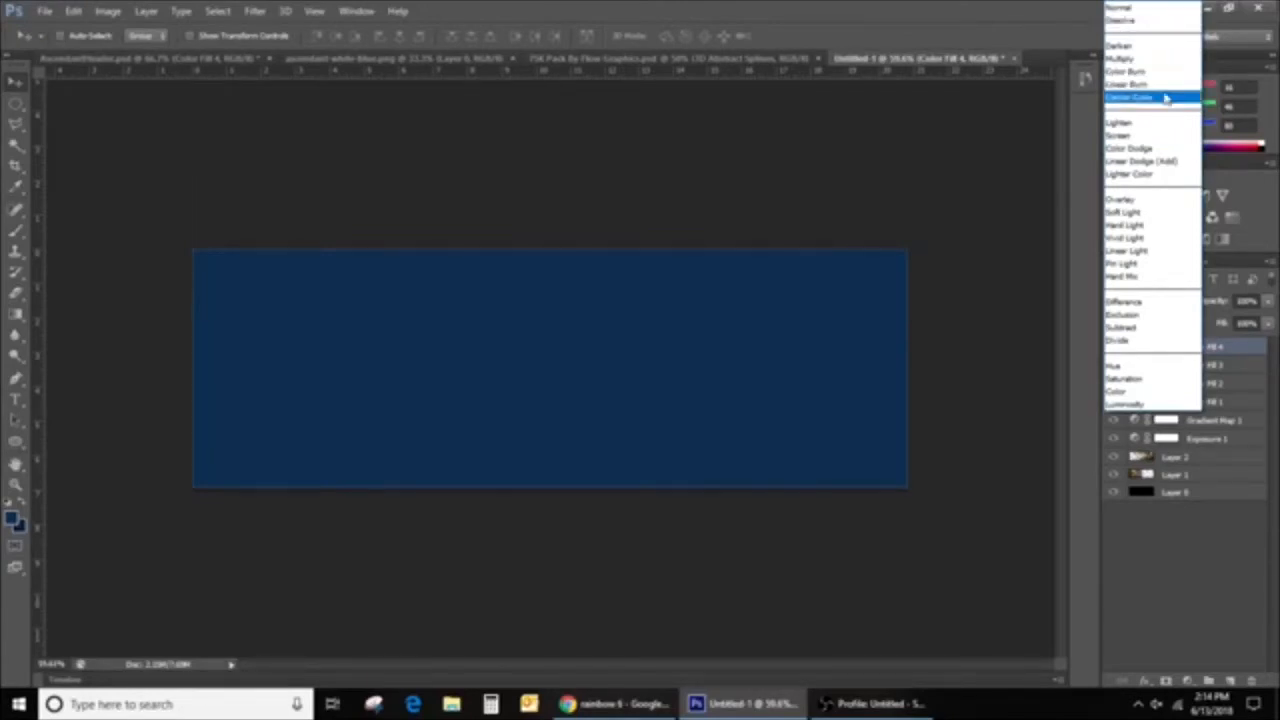
click(1146, 60)
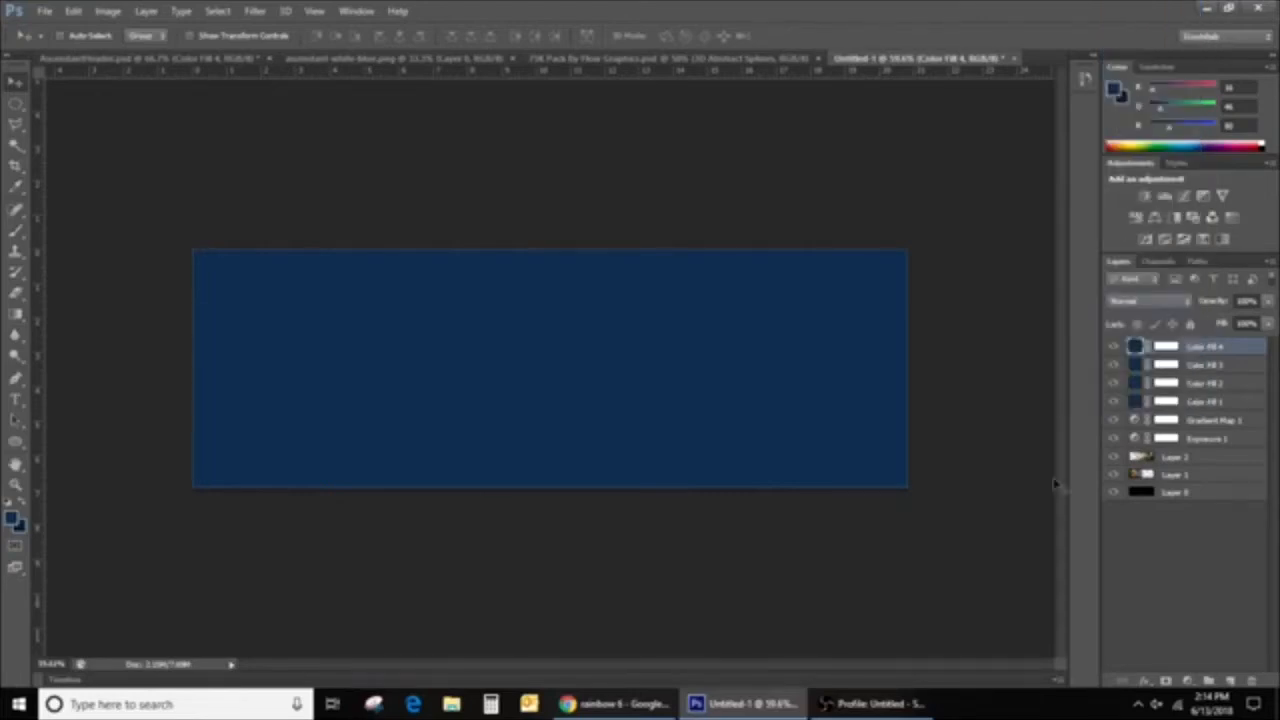
click(1172, 306)
click(1155, 72)
drag(1267, 325, 1186, 345)
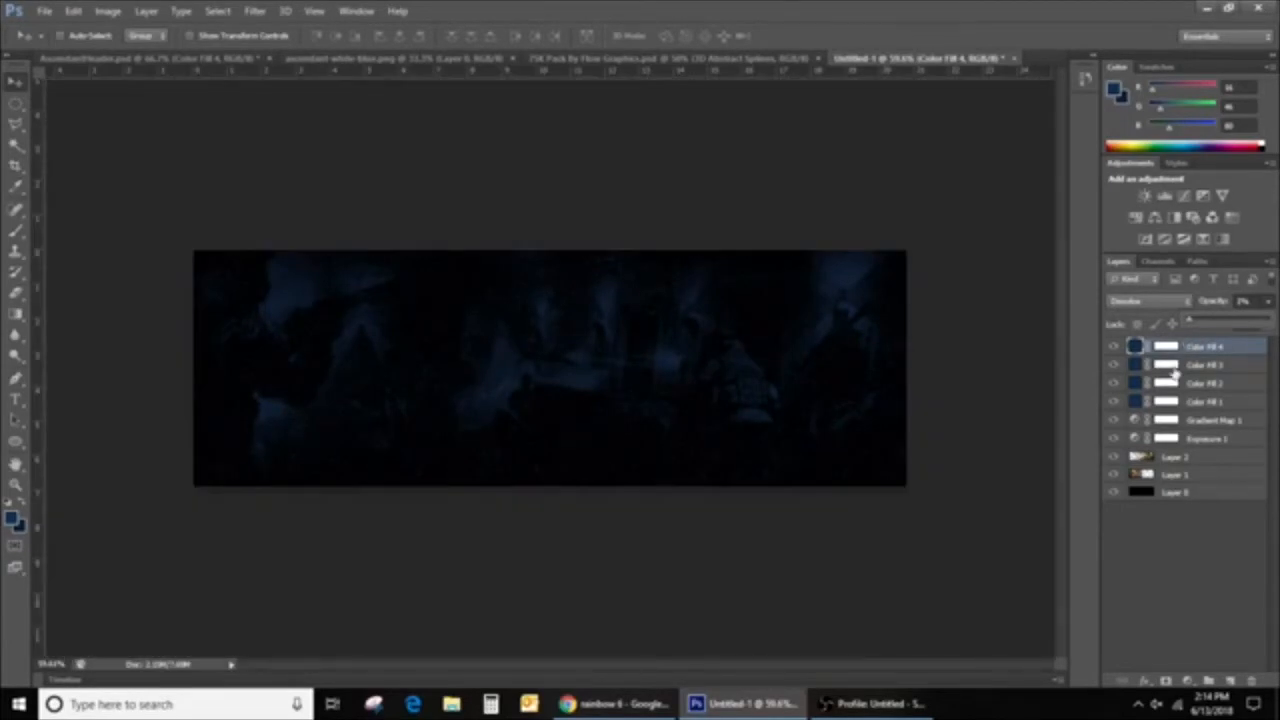
click(1225, 386)
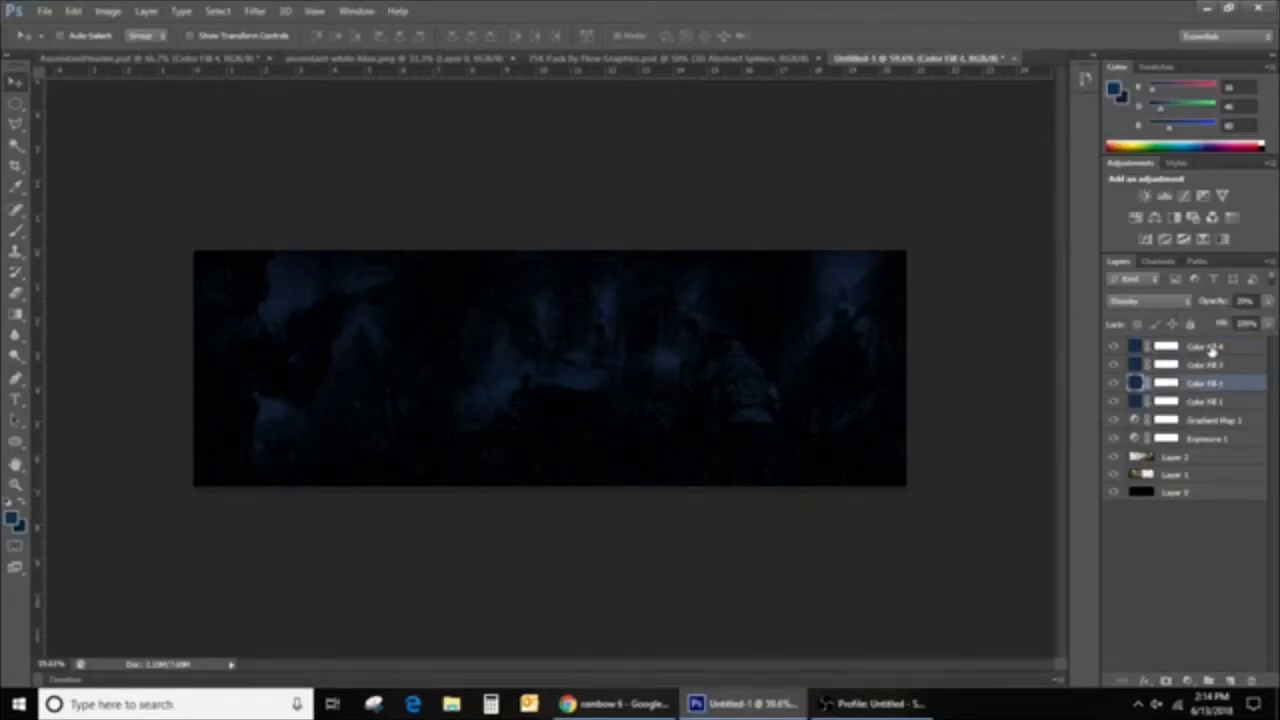
click(1212, 349)
Add a fifth Solid Color fill layer in the darker blue #091f39 above Color Fill 4
click(1188, 685)
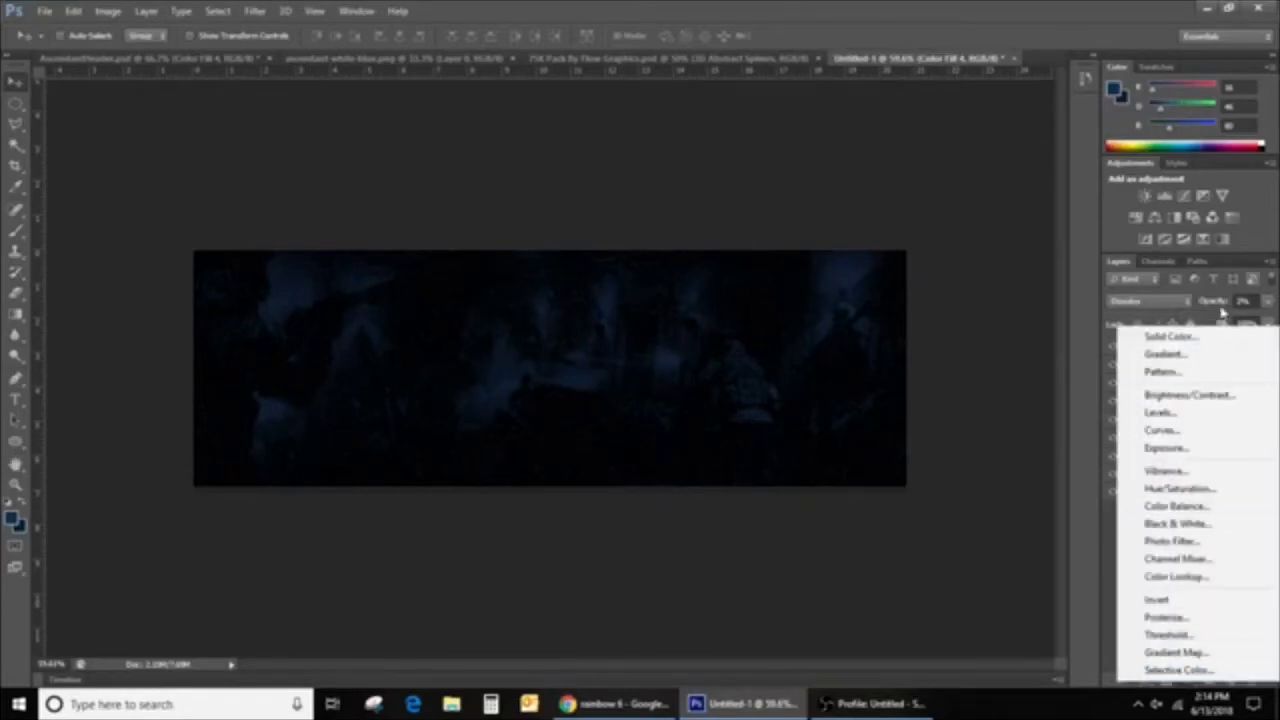
click(1195, 330)
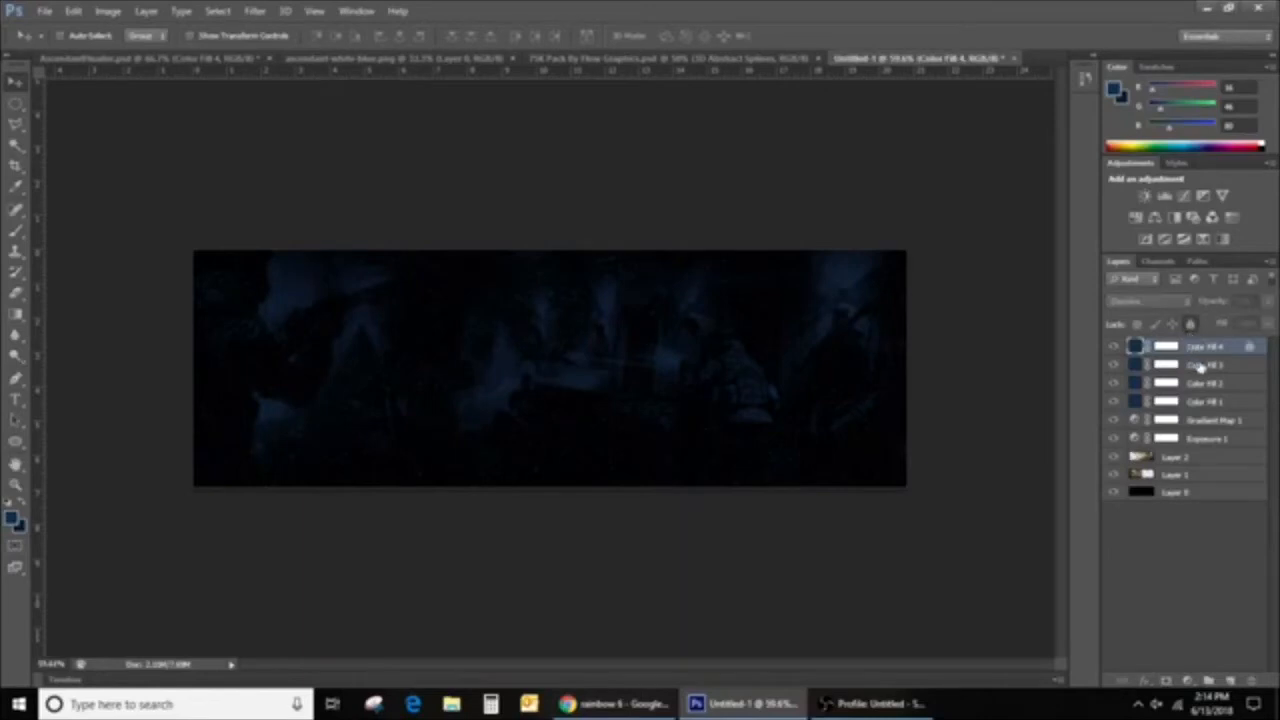
click(1190, 680)
click(1178, 338)
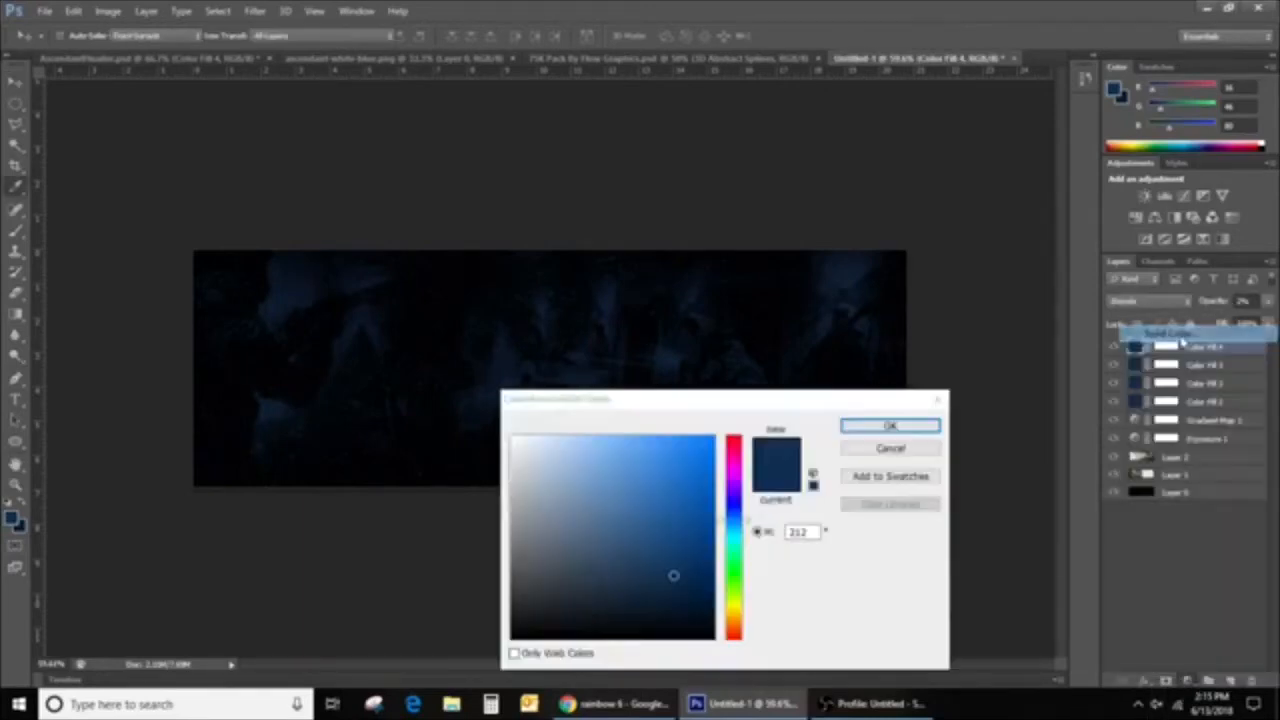
click(683, 594)
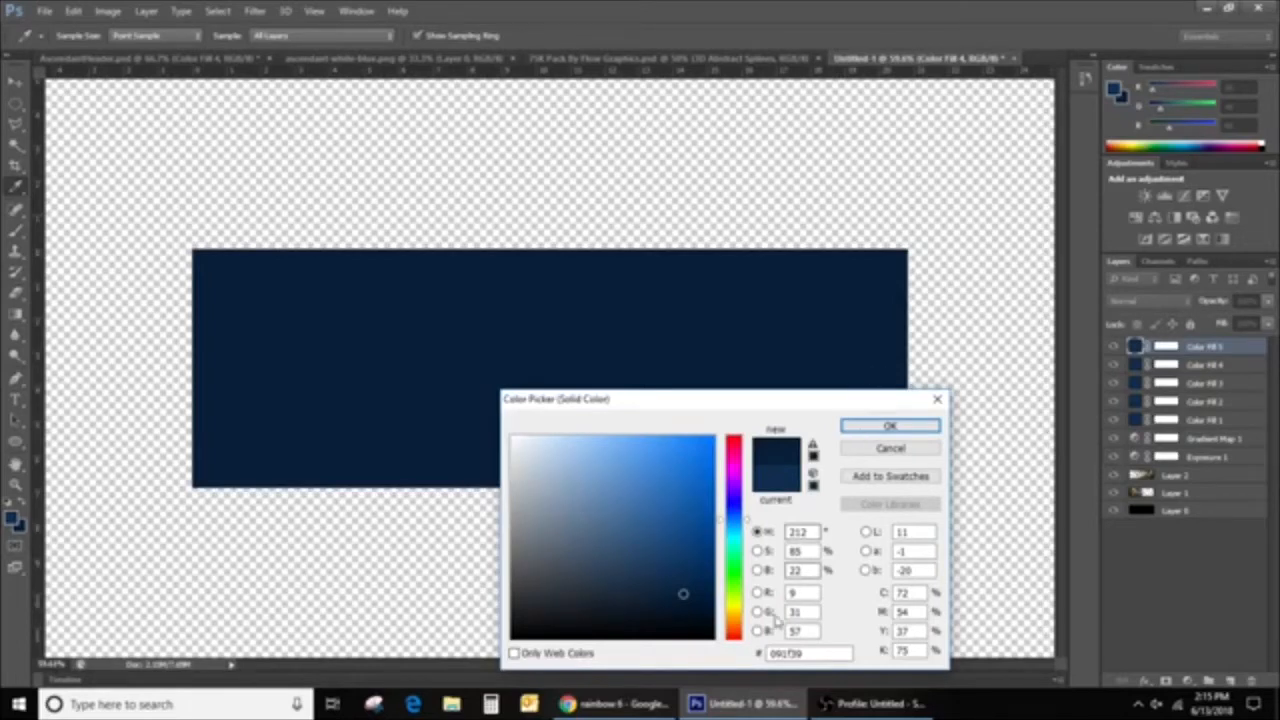
click(877, 428)
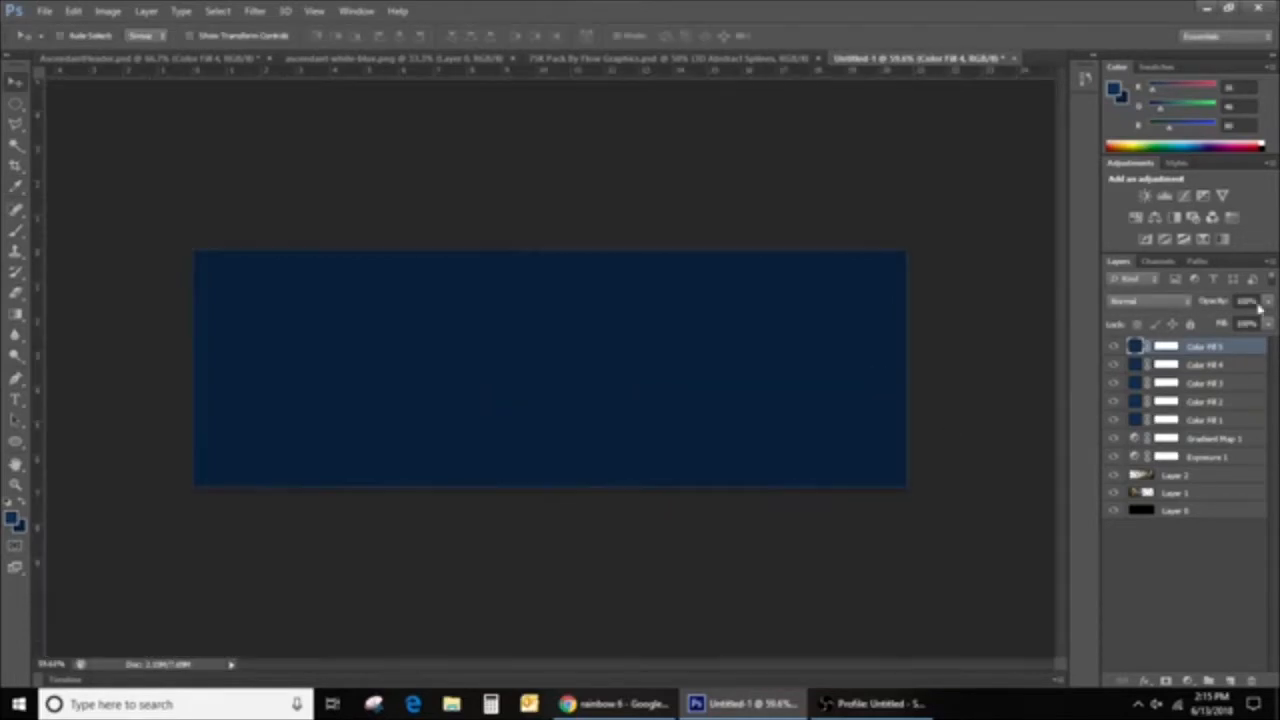
Reduce Color Fill 5's opacity to about 44%, then fine-tune the opacities of Color Fill 1 and Color Fill 2
click(1267, 301)
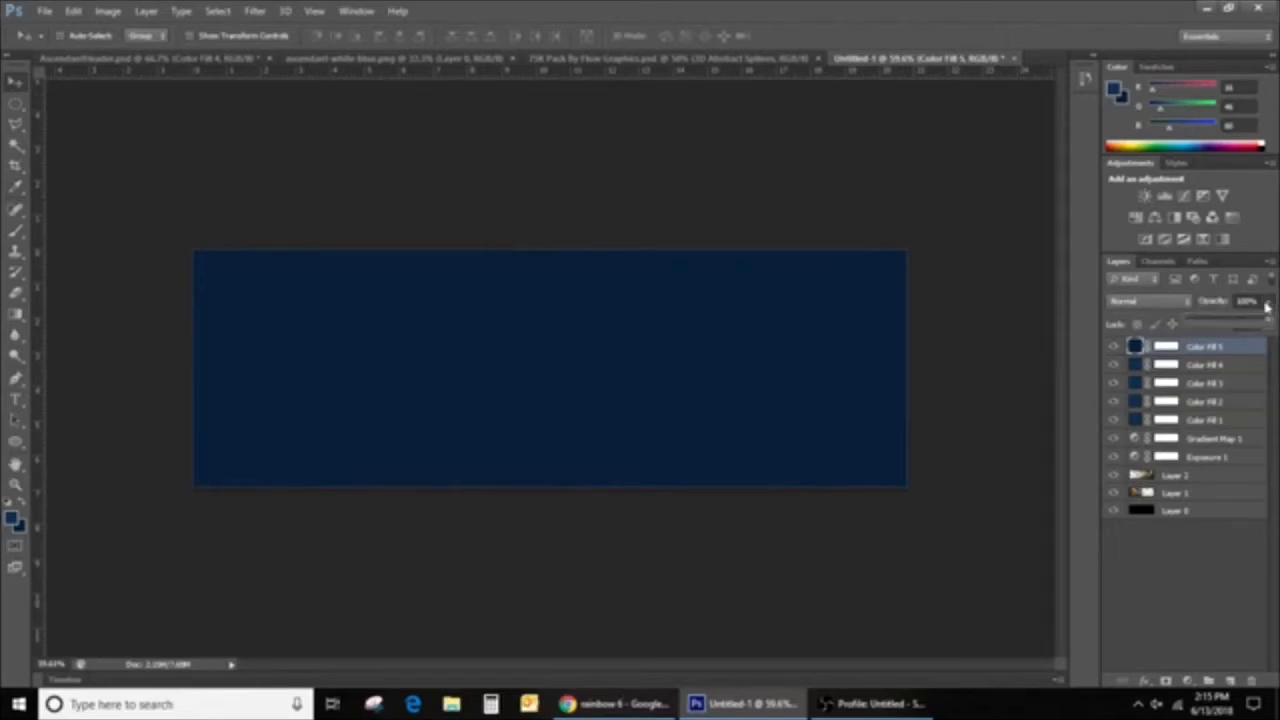
drag(1265, 323, 1224, 345)
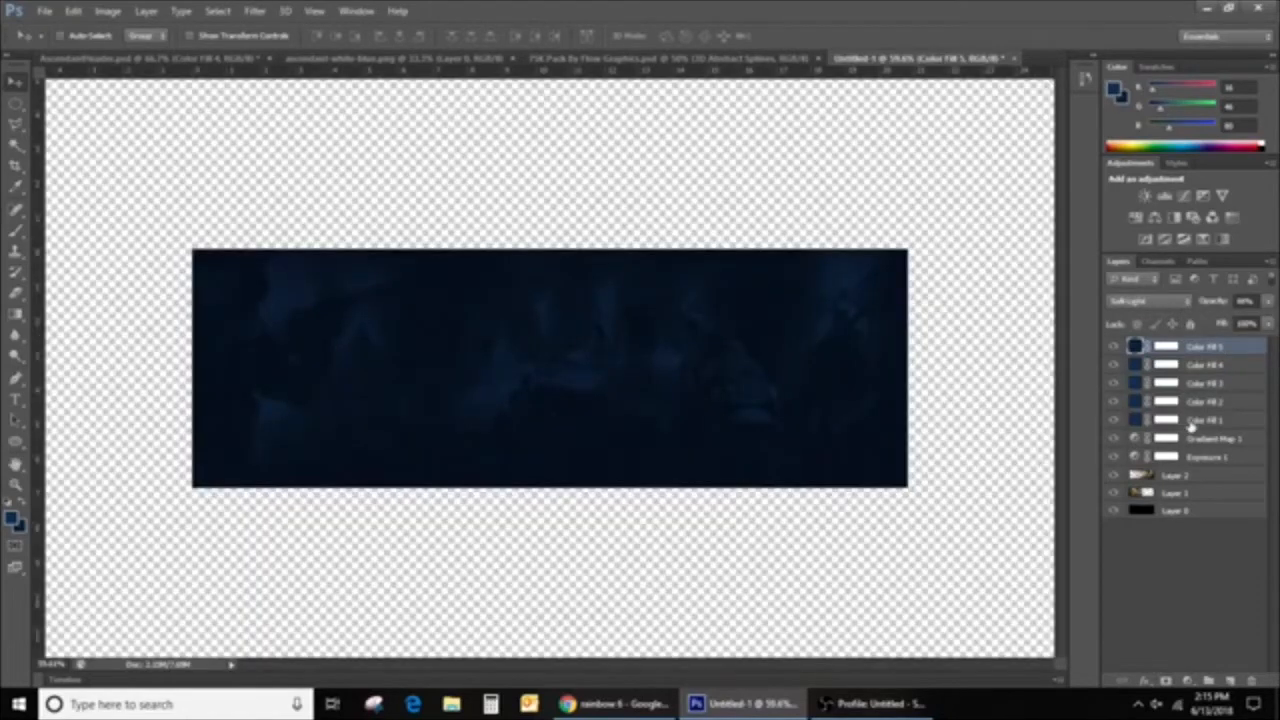
click(1208, 402)
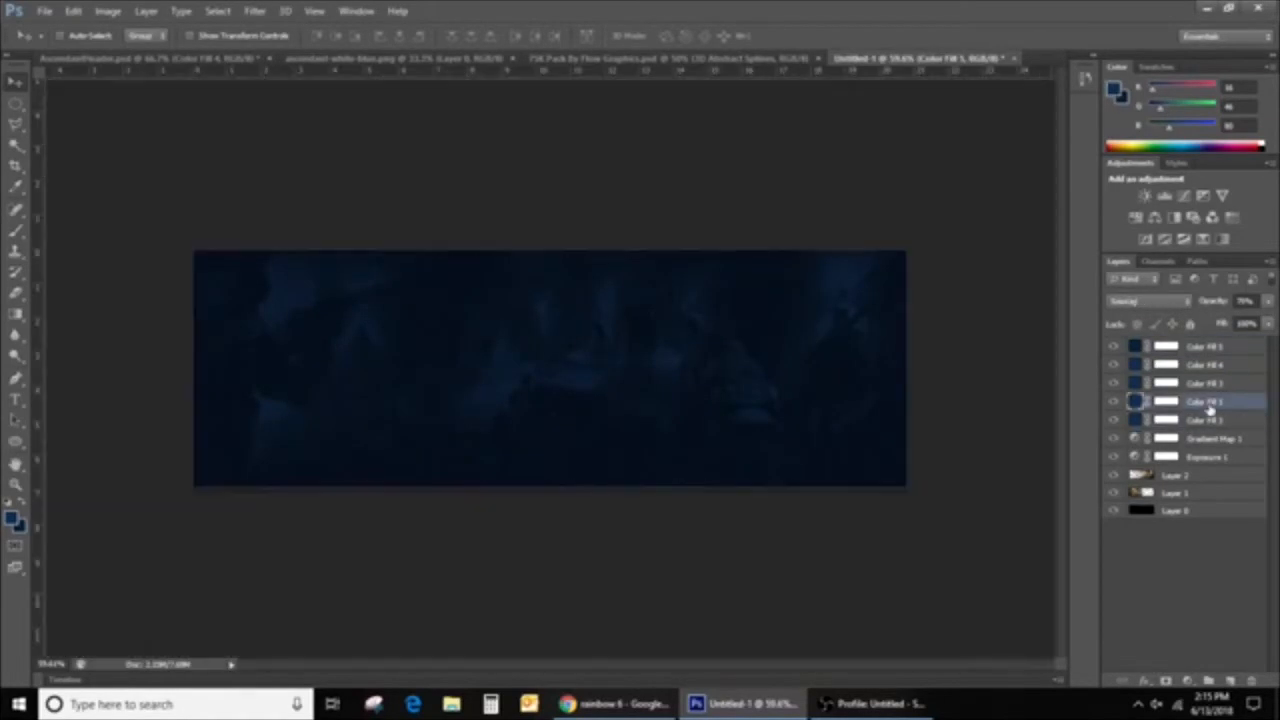
click(1206, 424)
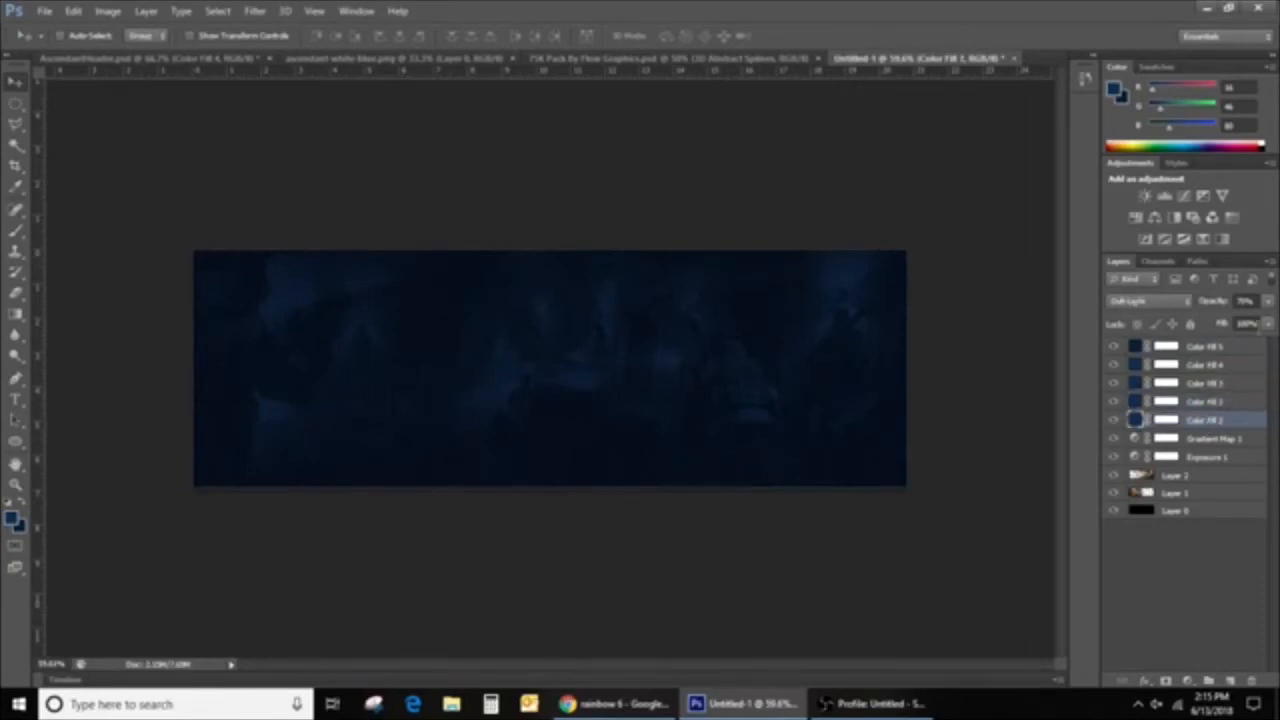
click(1268, 302)
drag(1251, 325, 1247, 328)
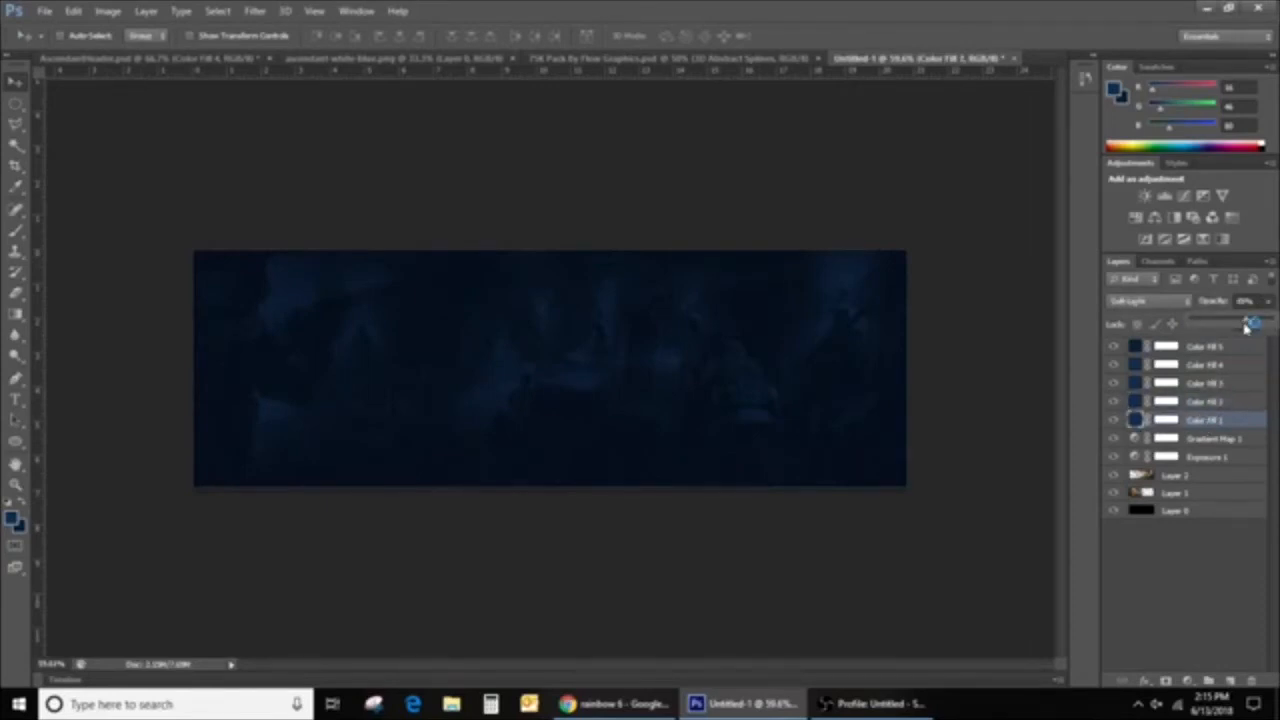
click(1207, 402)
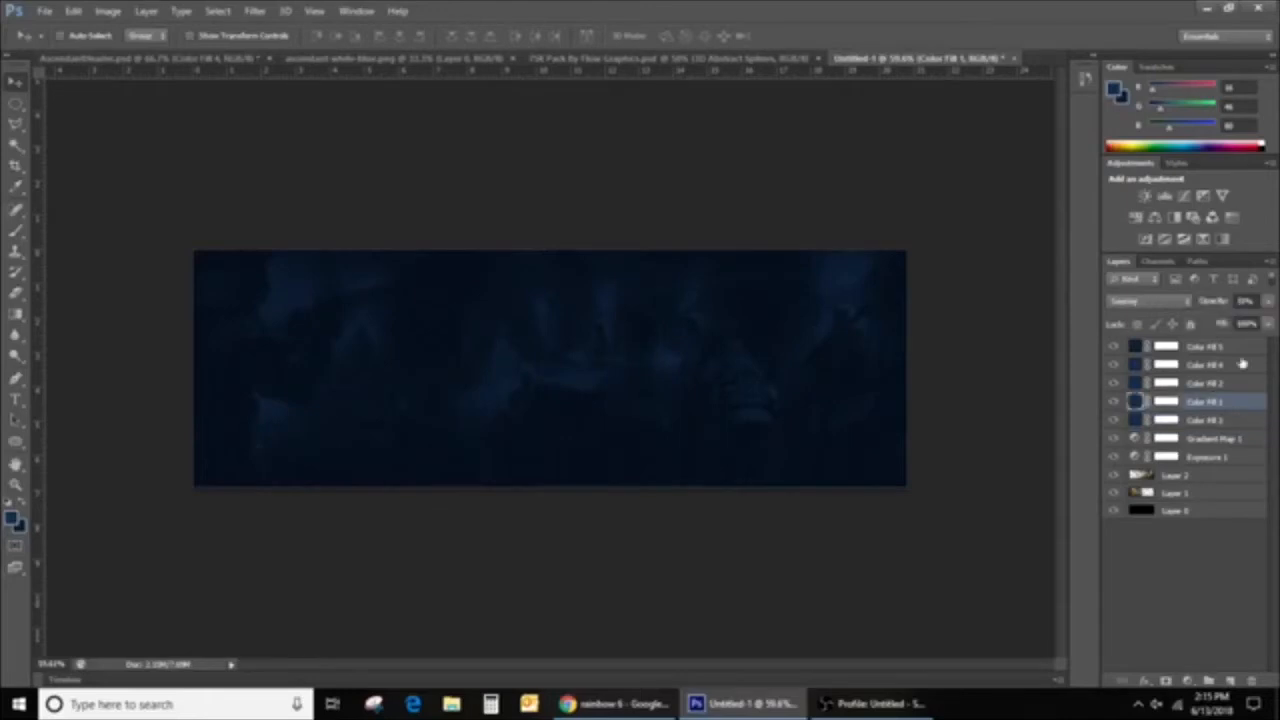
click(1266, 303)
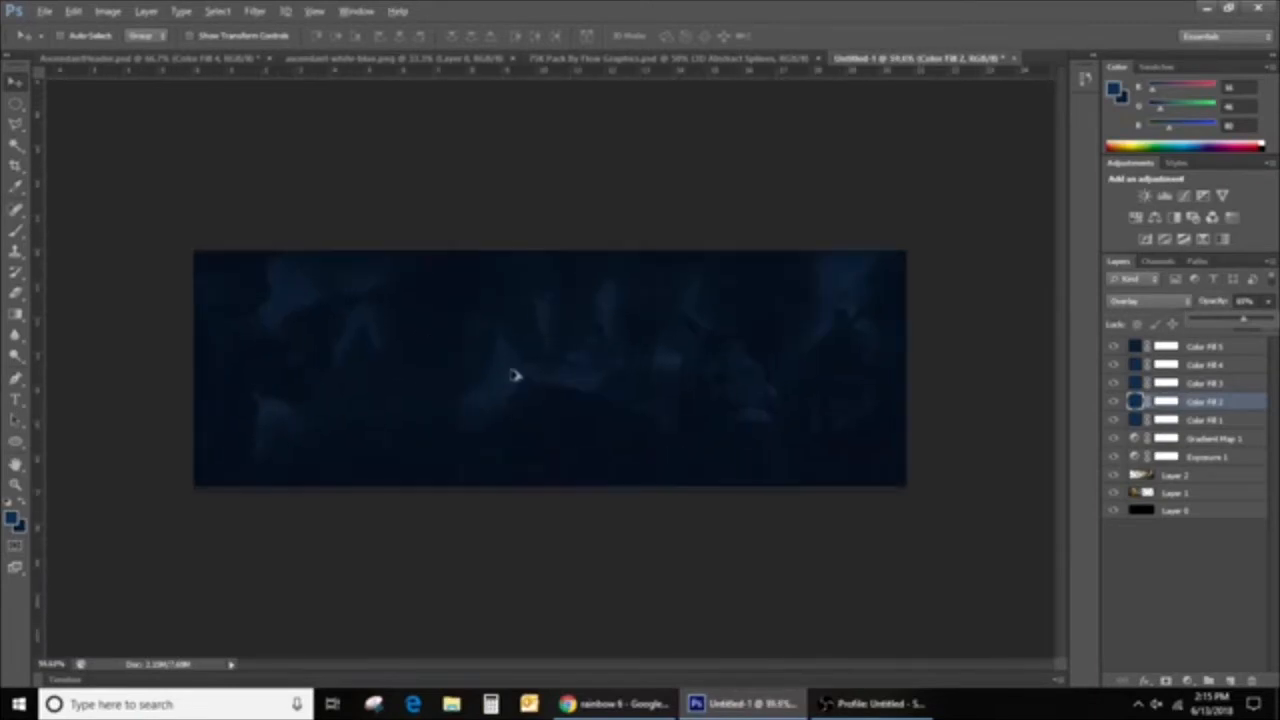
Compare the tinted banner with the finished AscendantHeader.psd design
scroll(514, 375, up, 2)
scroll(514, 375, down, 1)
scroll(514, 375, up, 1)
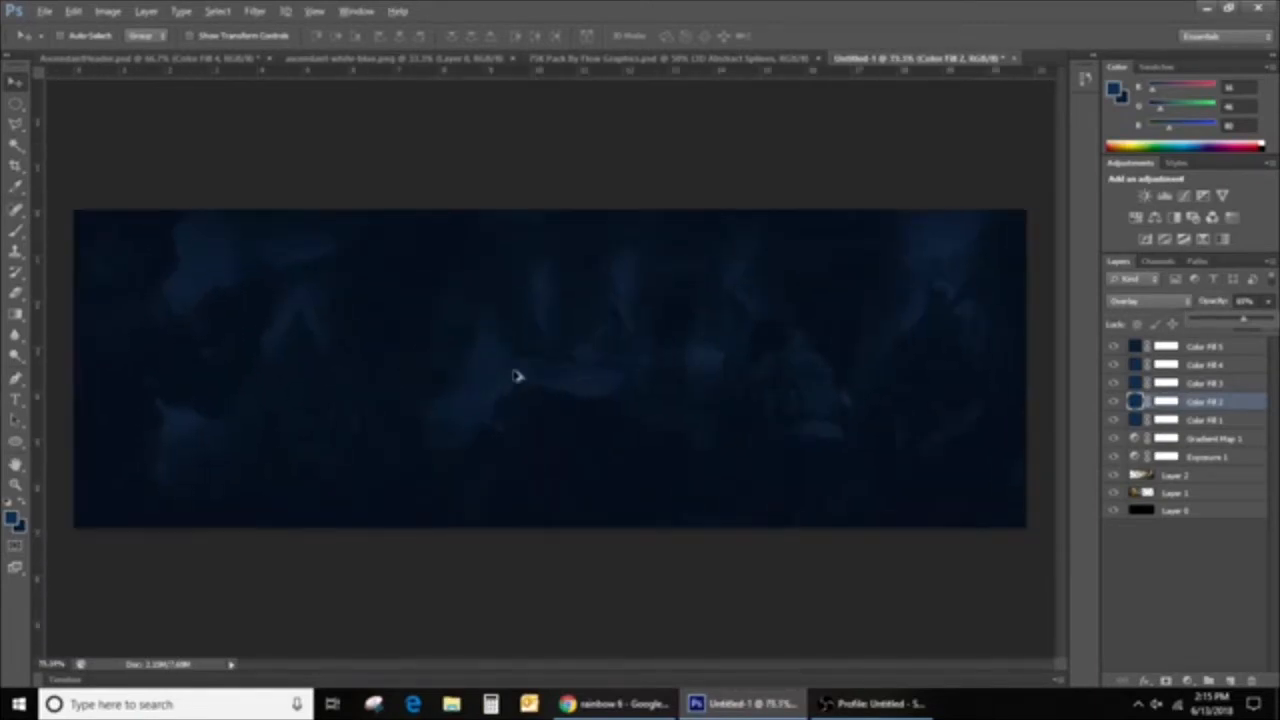
click(128, 60)
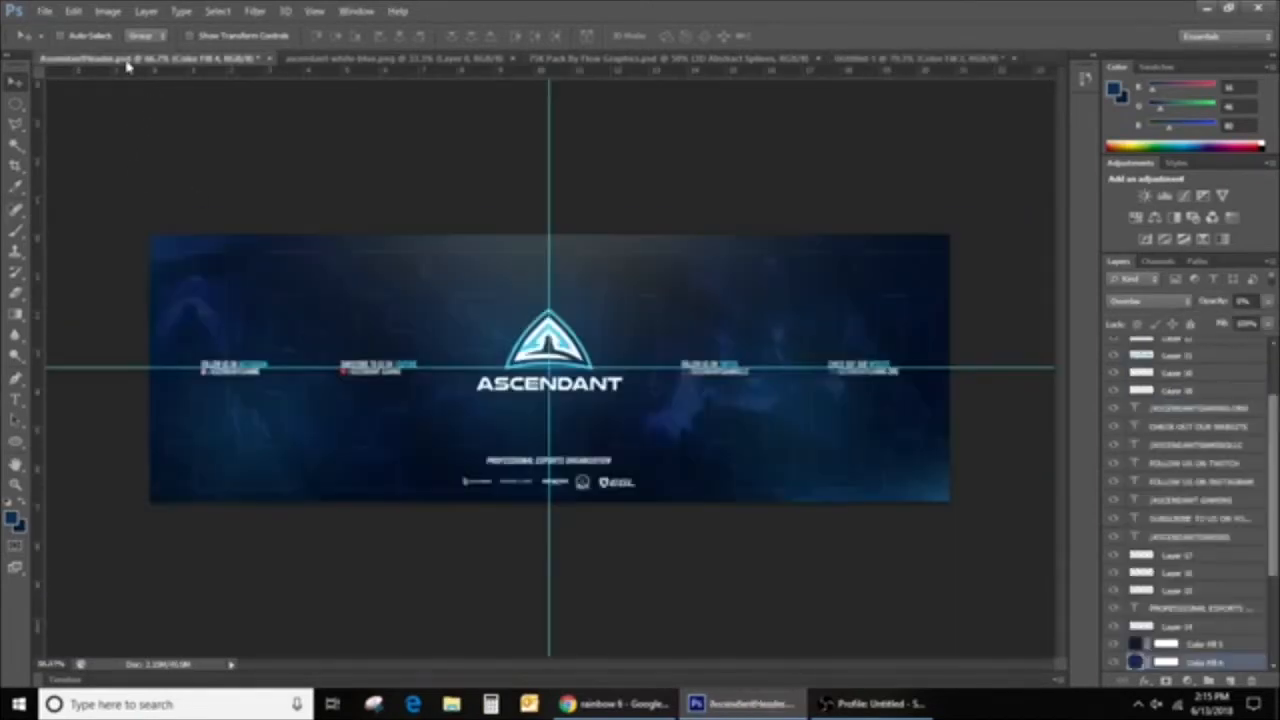
scroll(548, 231, up, 3)
scroll(548, 231, down, 1)
click(880, 62)
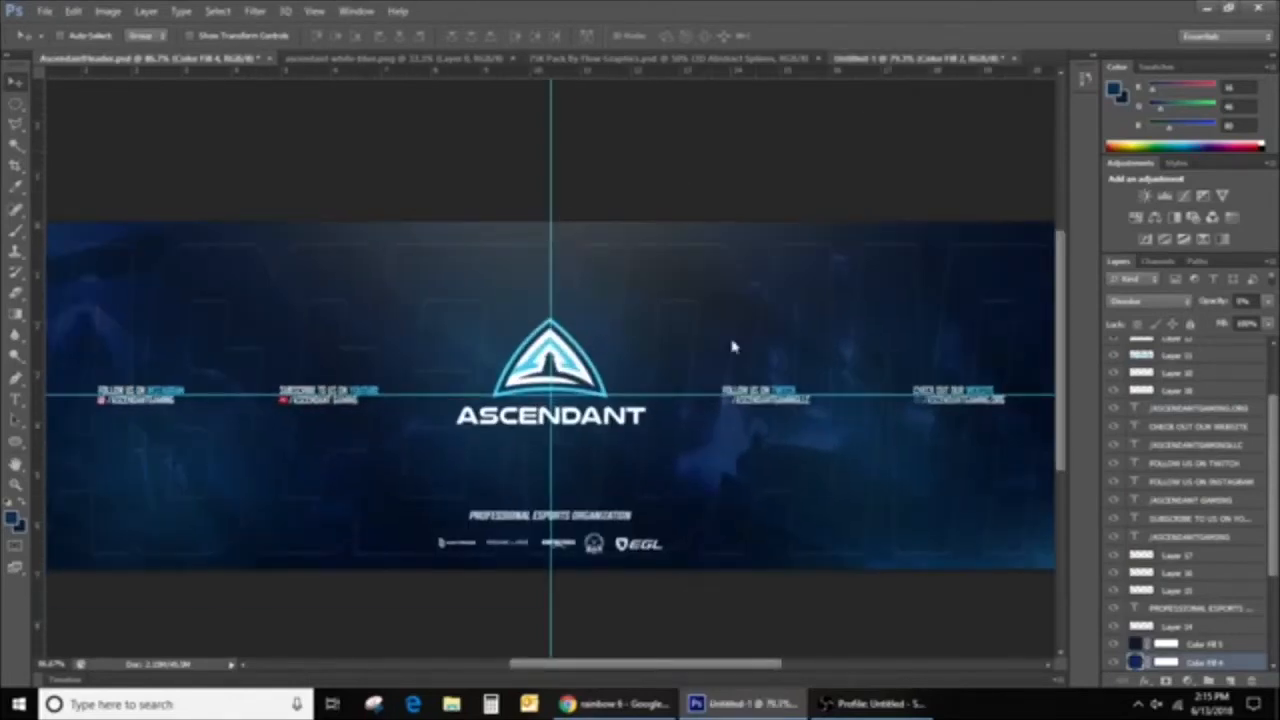
scroll(549, 414, down, 1)
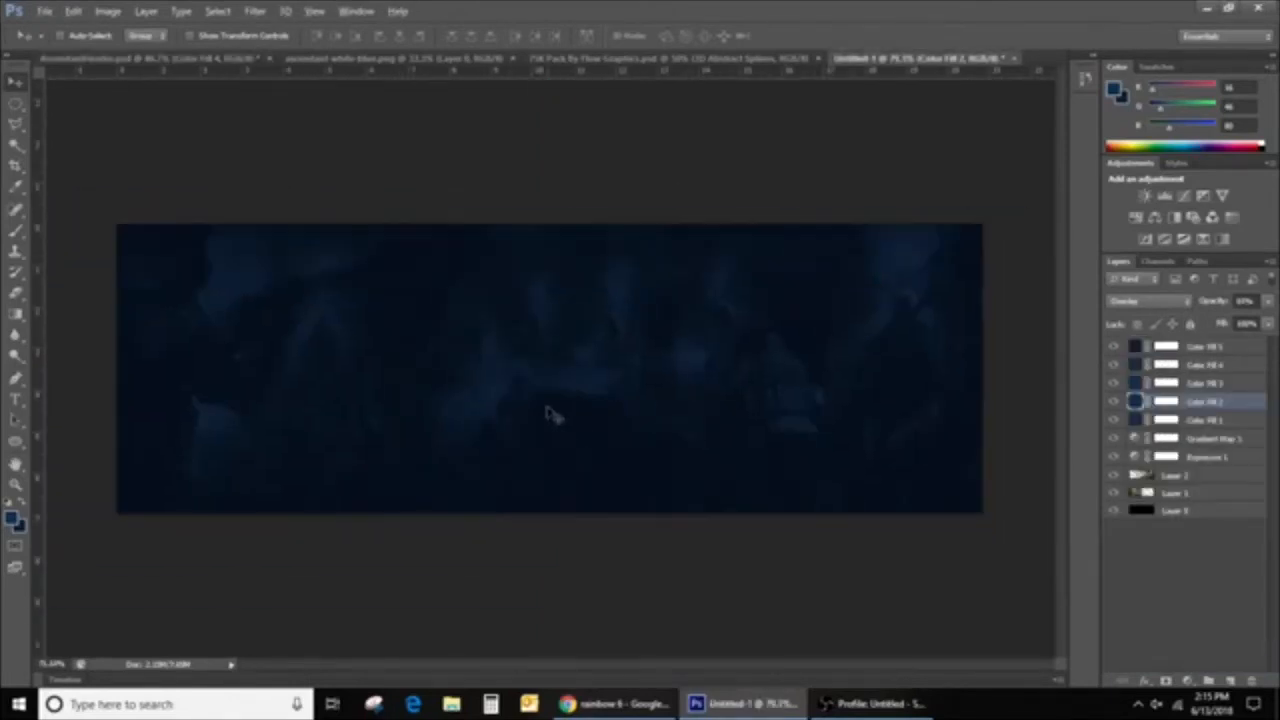
Readjust the Exposure 1 layer, fine-tuning its gamma correction and slightly lowering its offset
double_click(1134, 457)
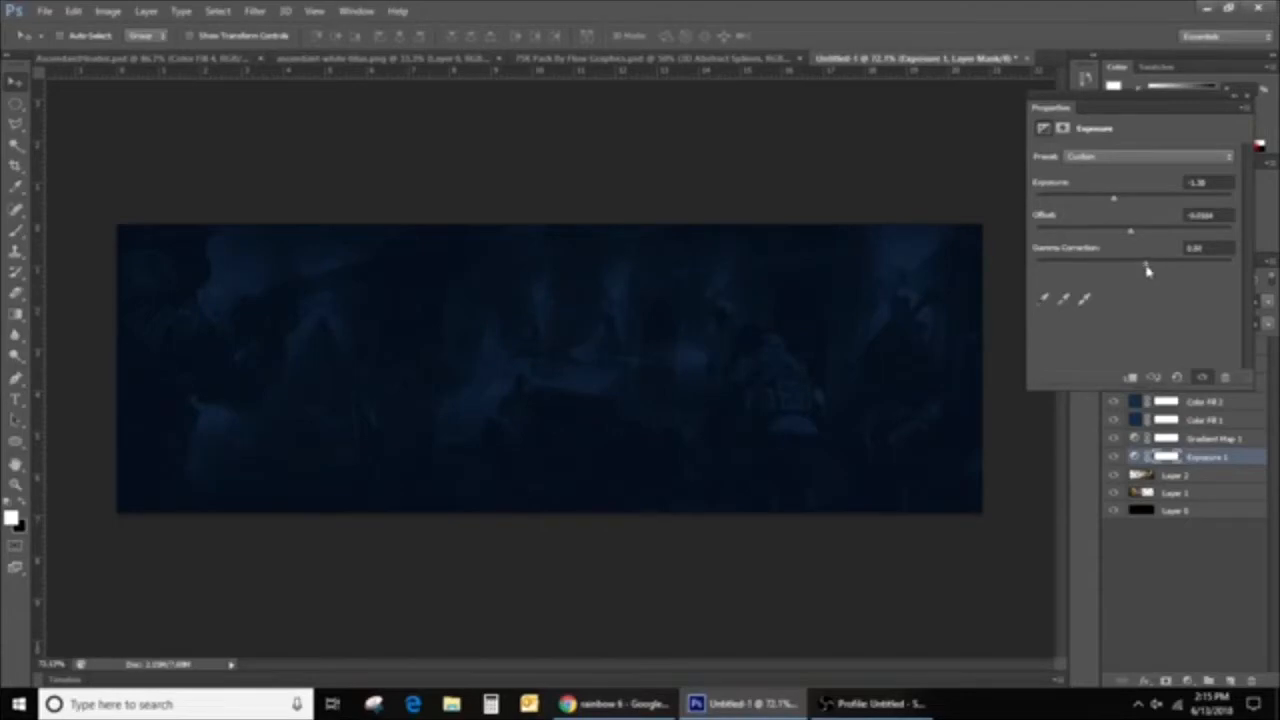
drag(1131, 233, 1128, 238)
click(1240, 97)
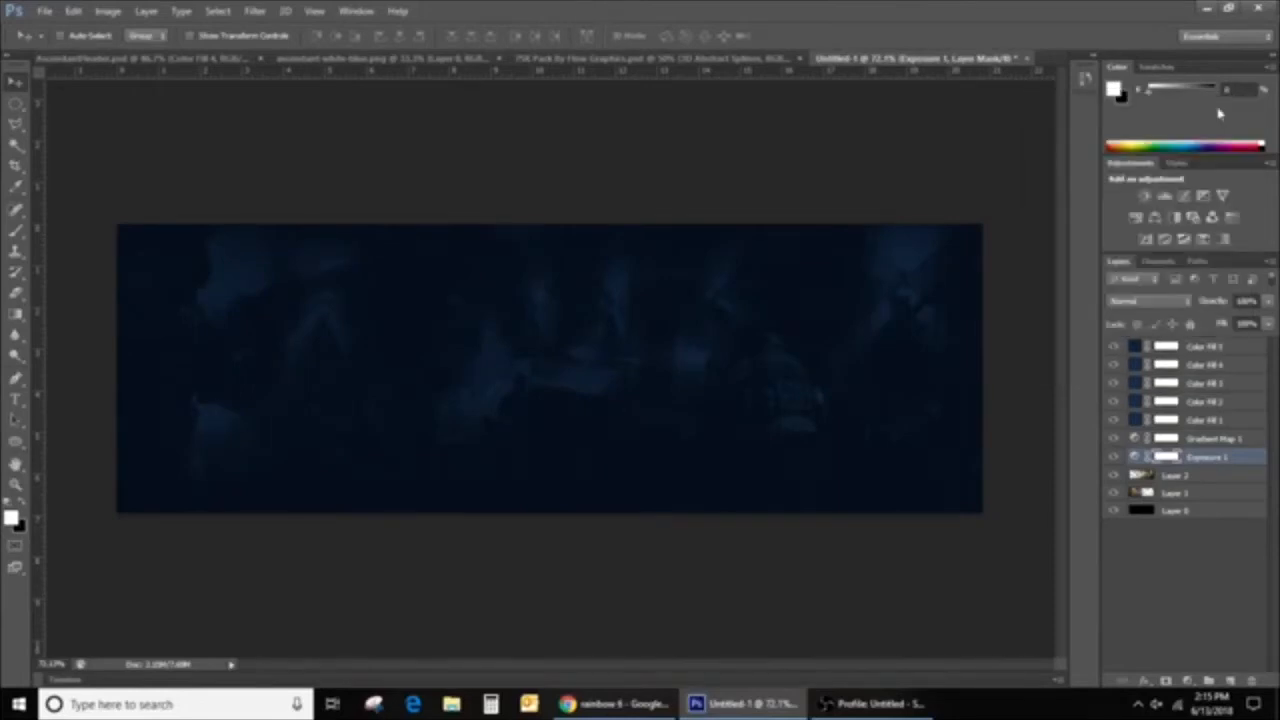
scroll(281, 403, down, 2)
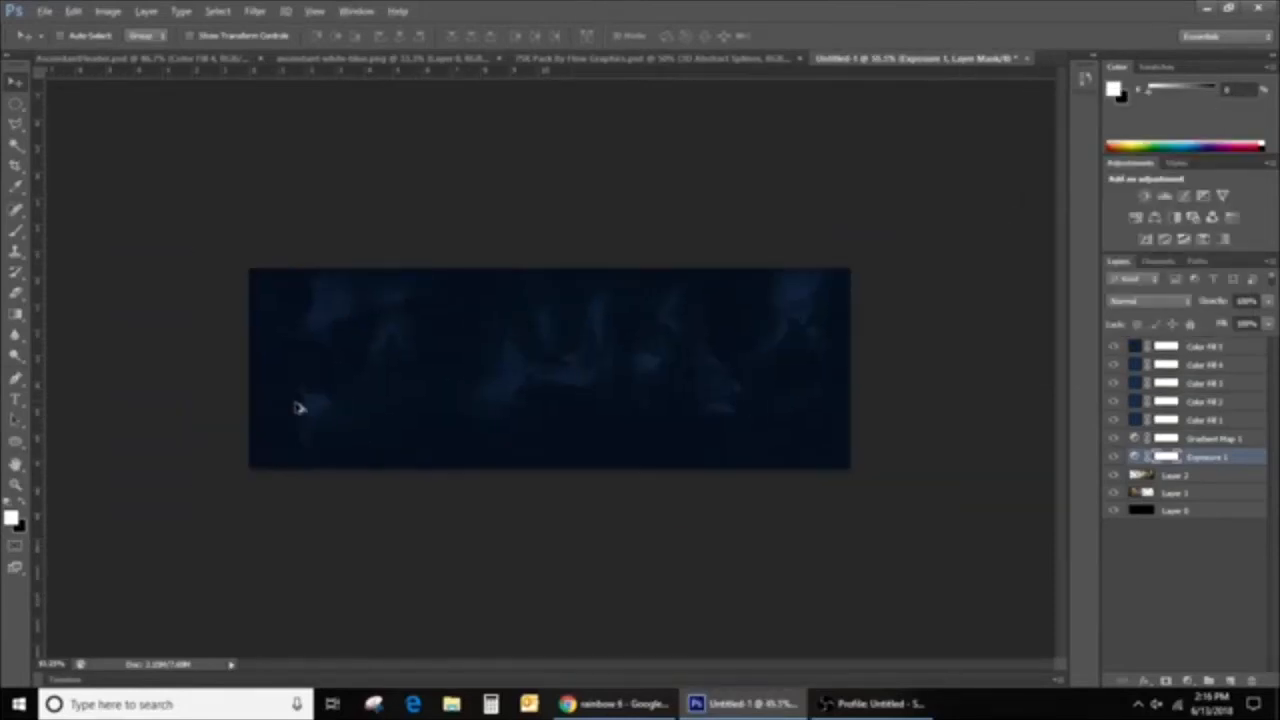
scroll(298, 407, up, 2)
Select Color Fill 5 and check the banner against the AscendantHeader.psd design again
click(1200, 346)
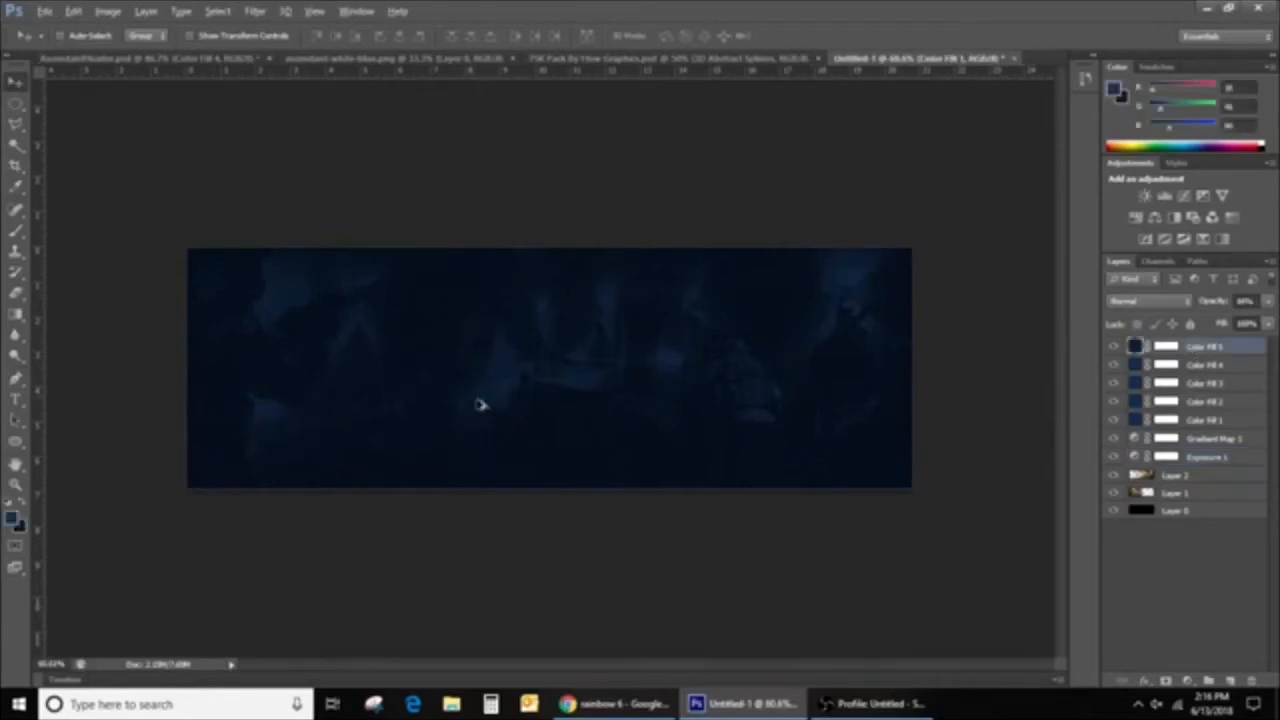
scroll(480, 403, up, 1)
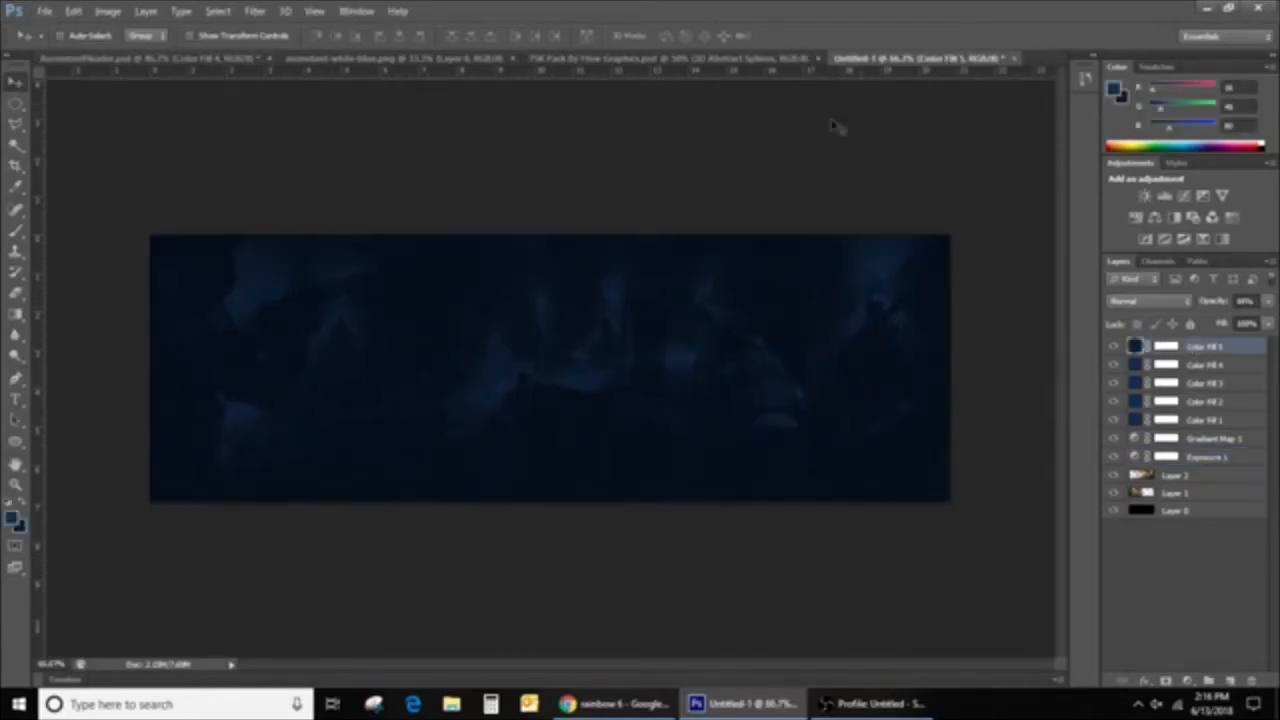
click(143, 58)
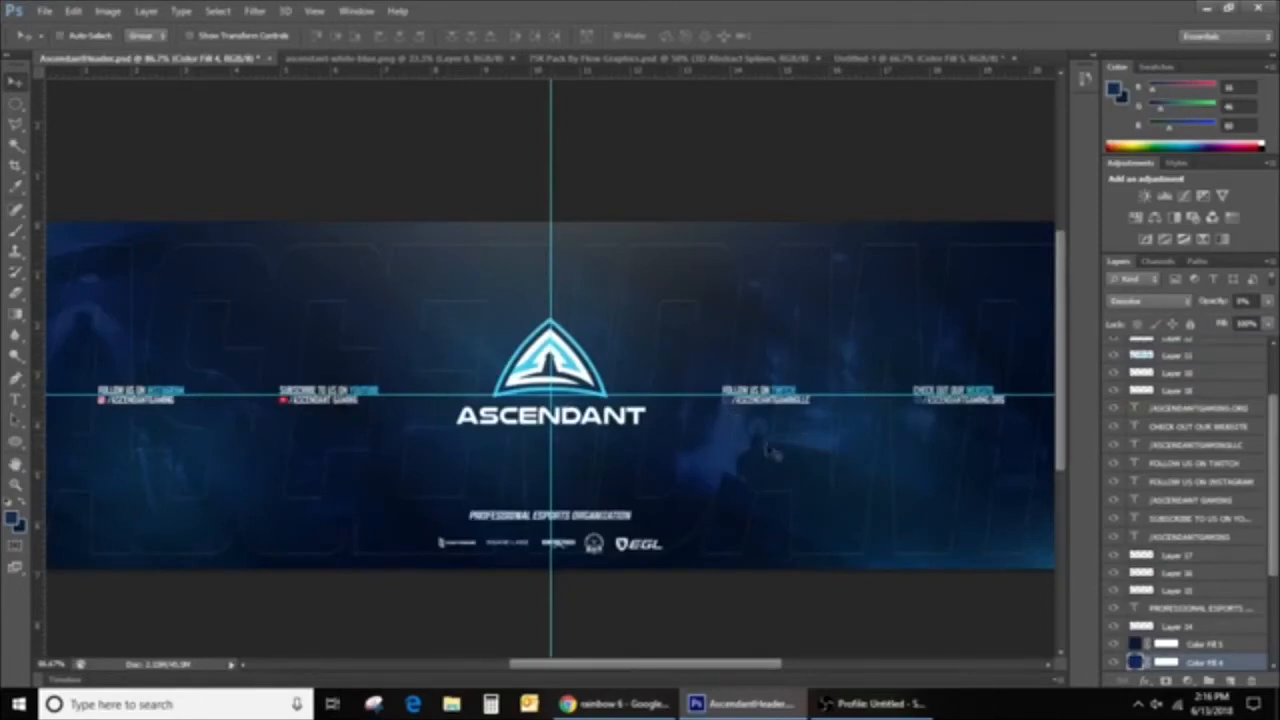
click(871, 57)
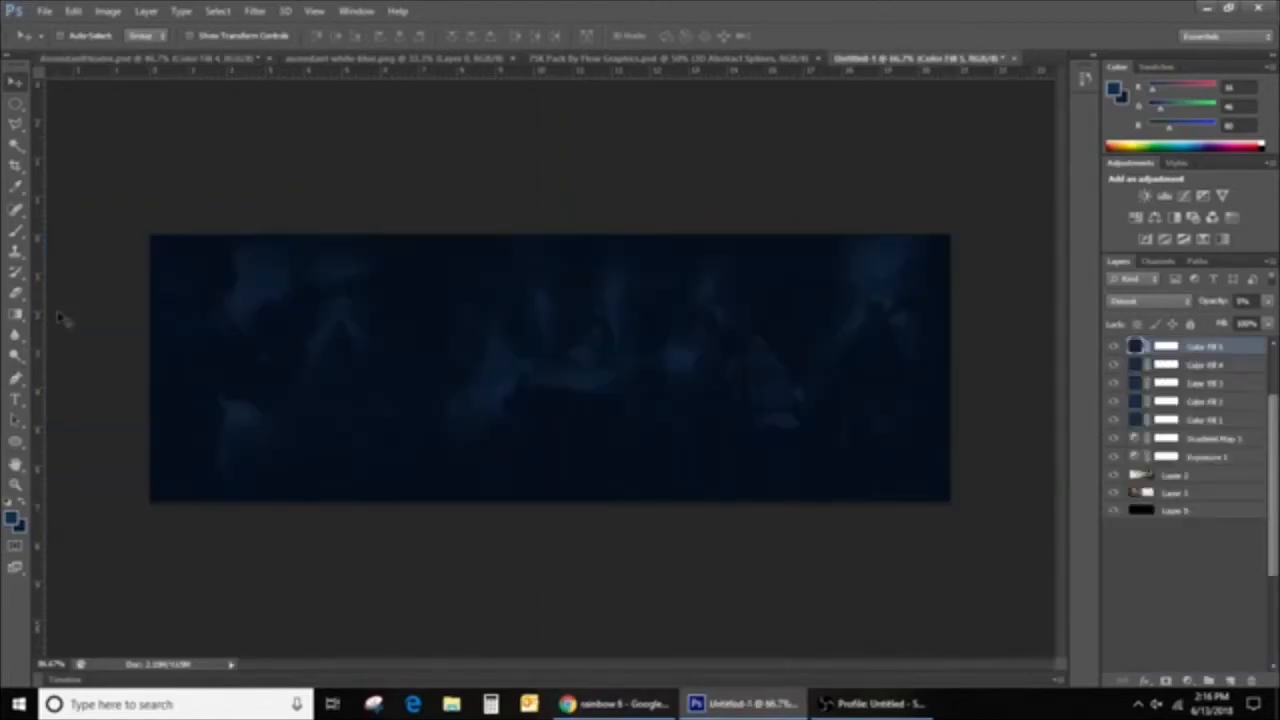
Set the foreground color to the light blue #3fbeee sampled from the logo in ascendant-white-blue.png
click(13, 522)
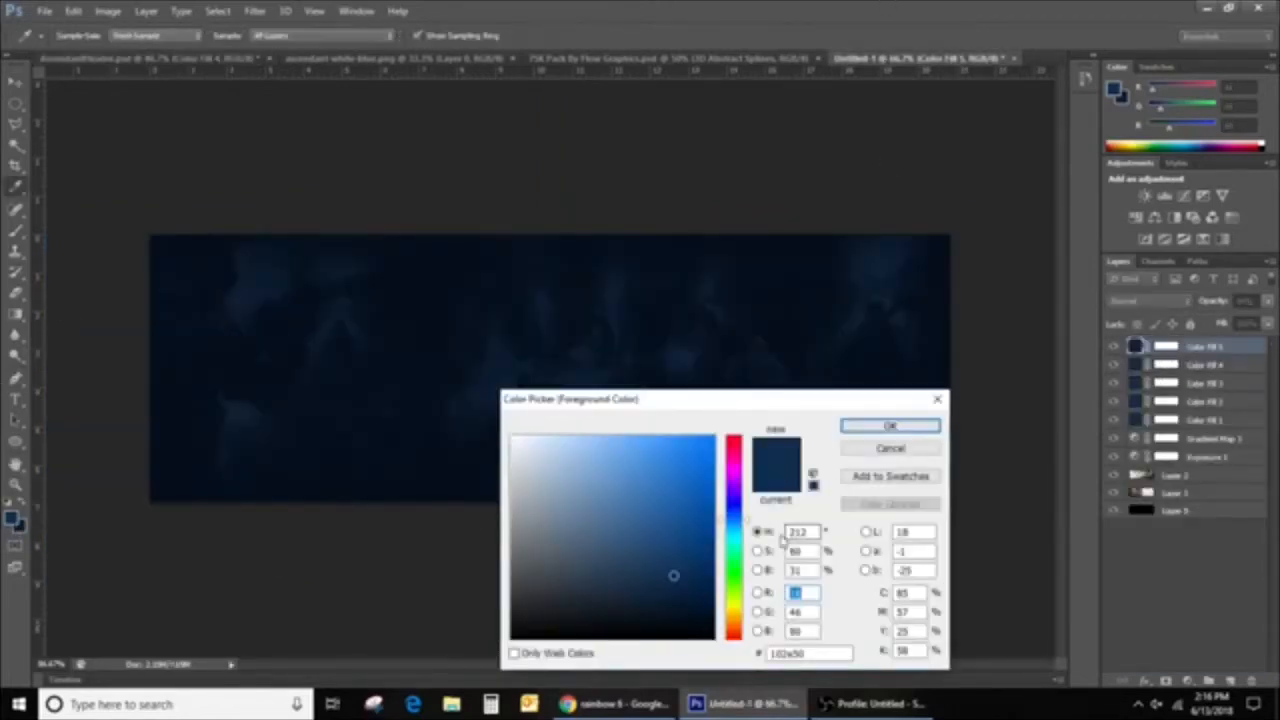
click(942, 404)
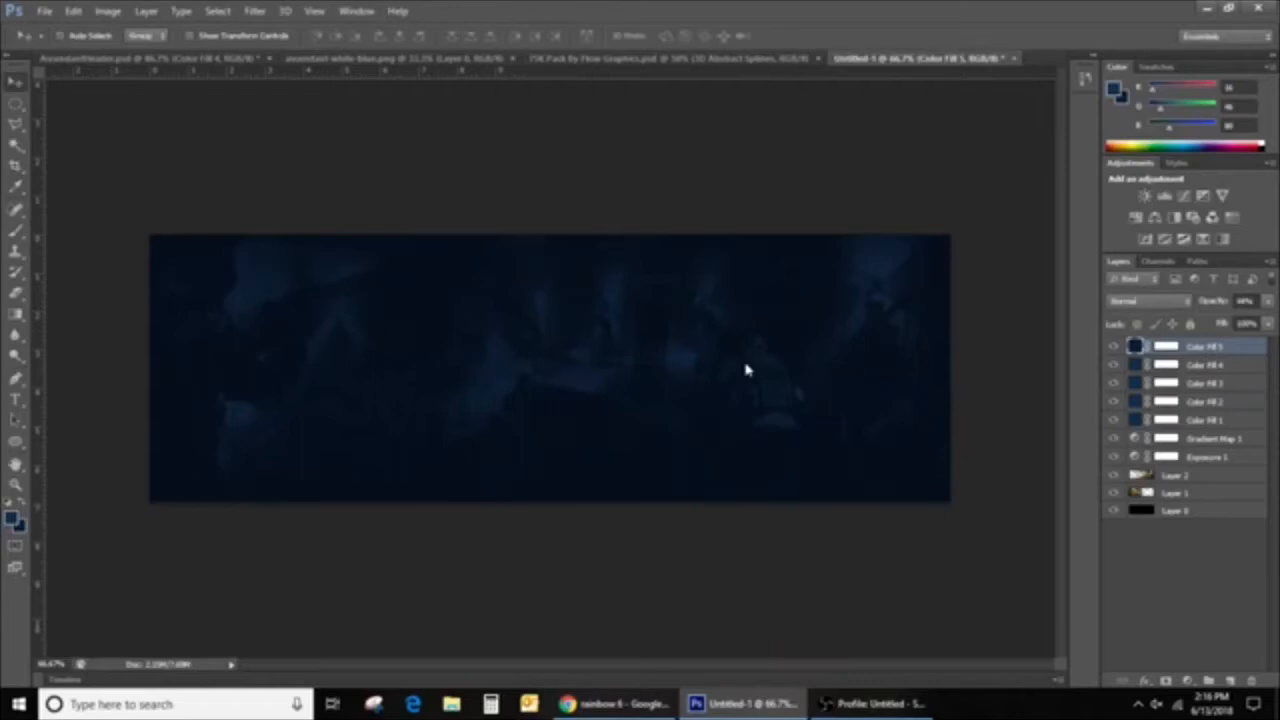
click(345, 58)
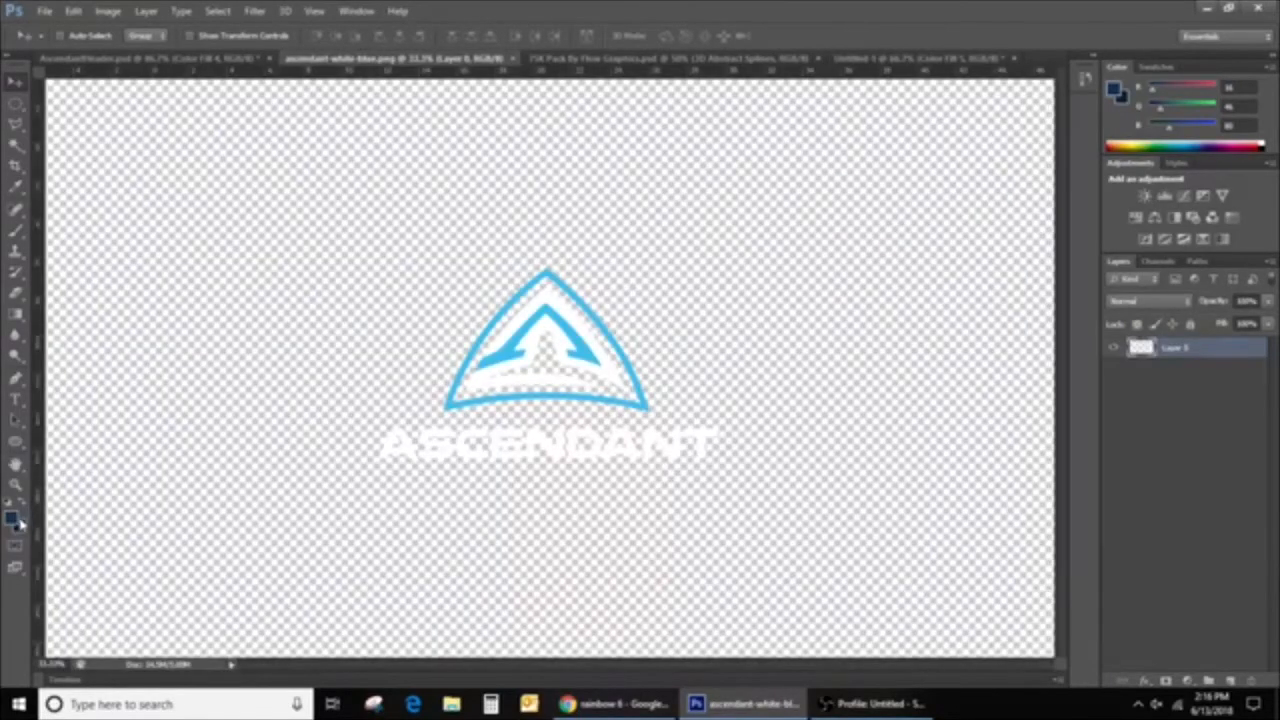
click(13, 522)
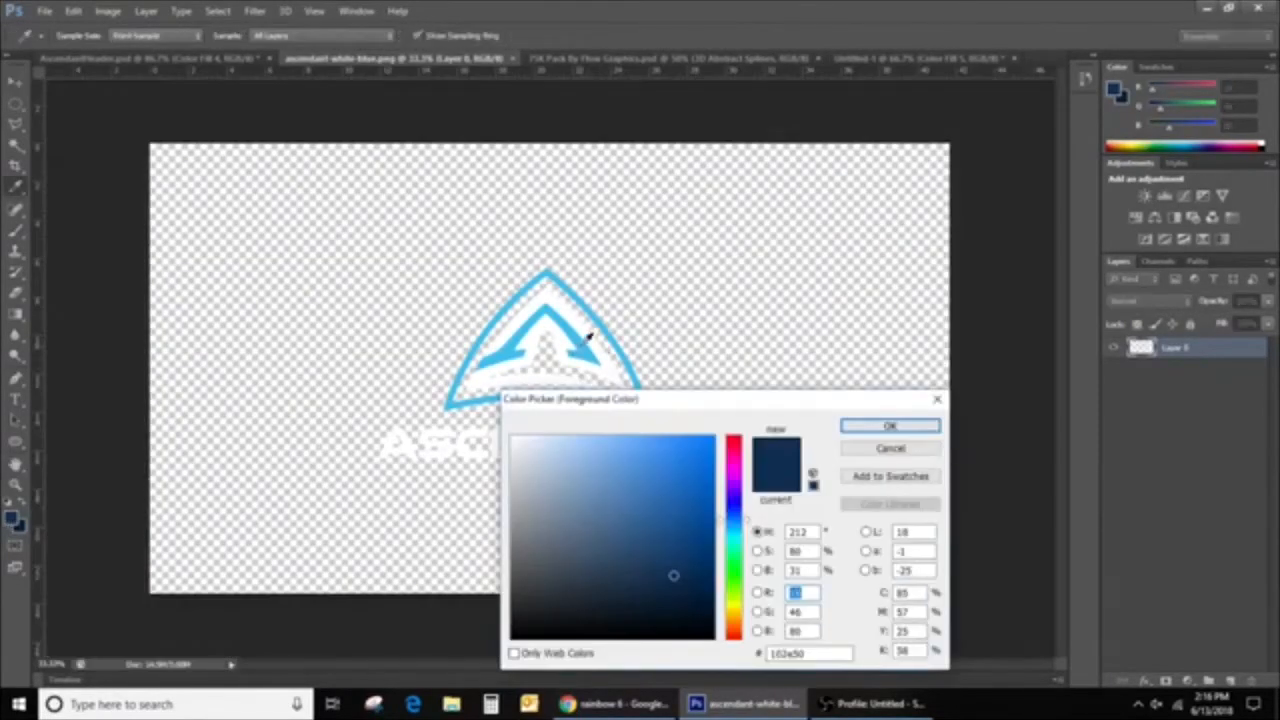
click(588, 338)
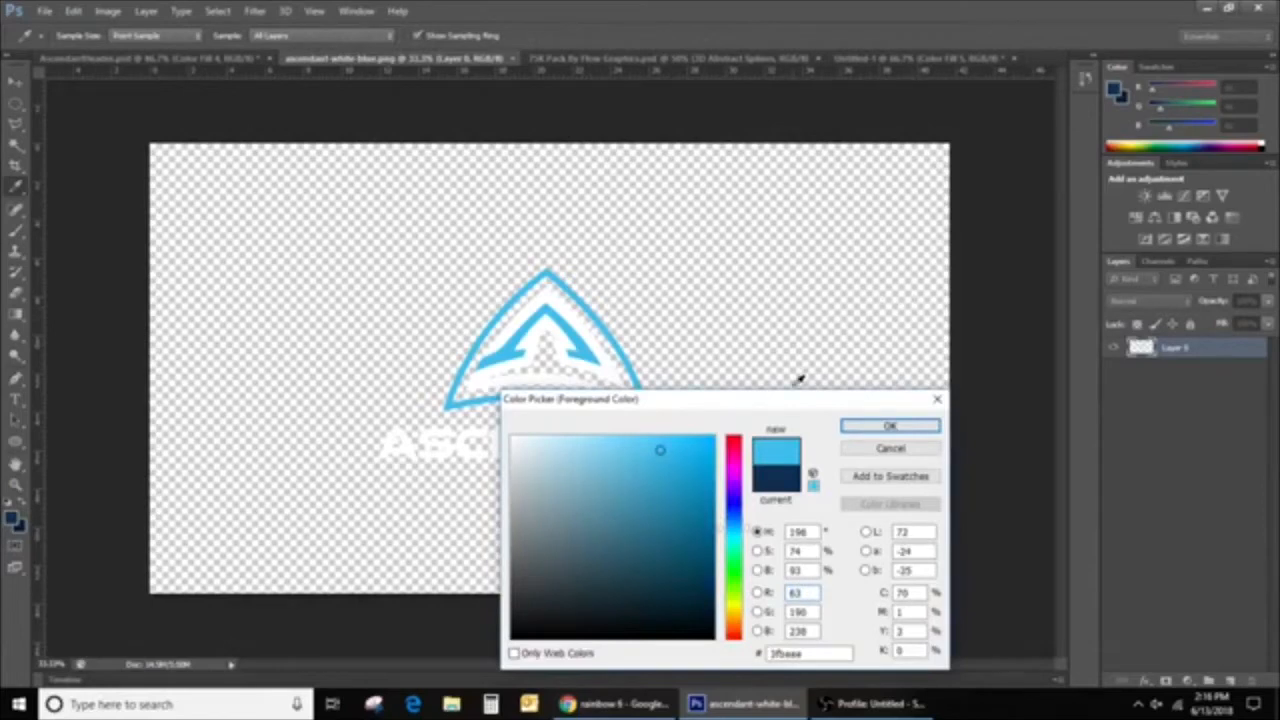
click(889, 426)
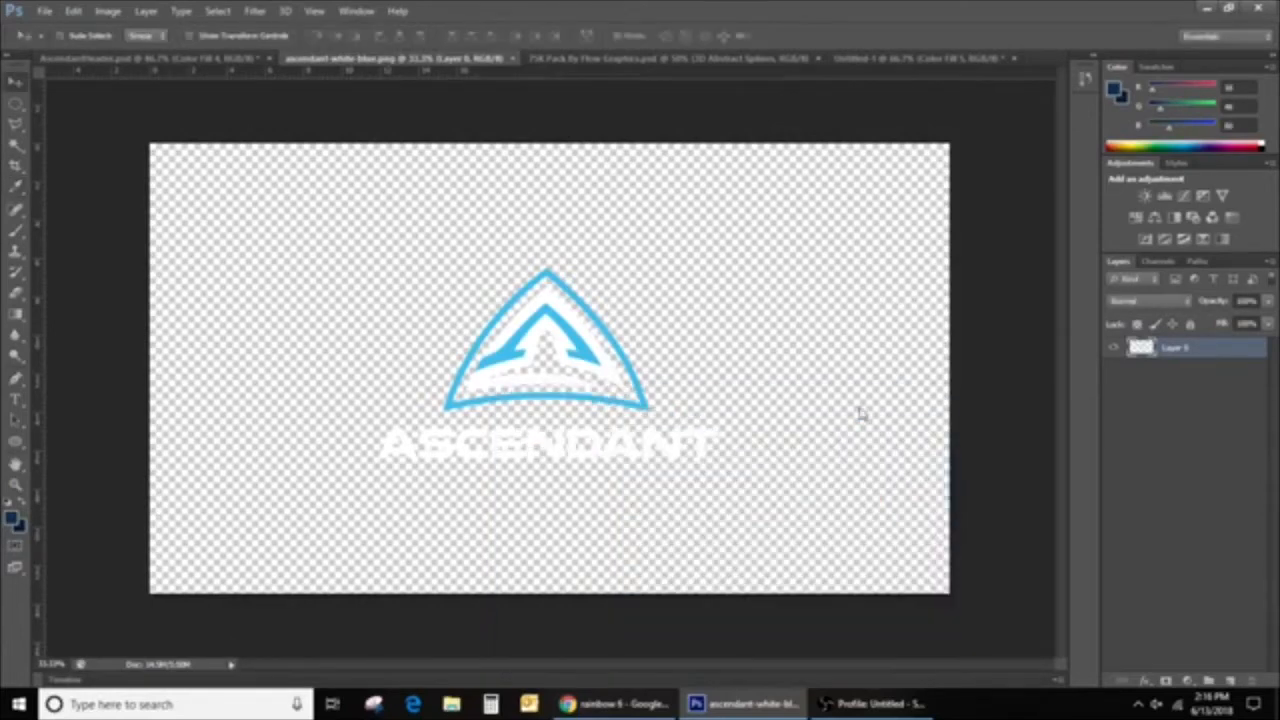
Add a new empty layer above Color Fill 5 in the Untitled-1 banner and switch to the Brush tool
click(878, 58)
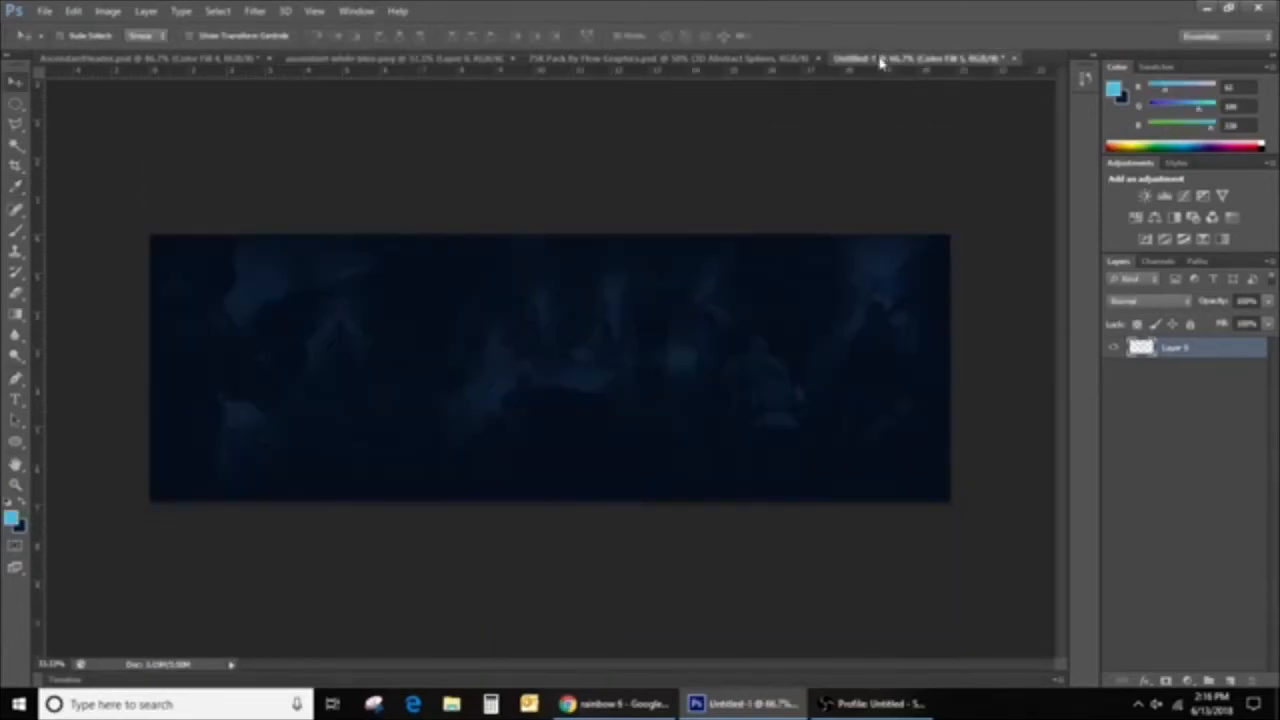
click(14, 229)
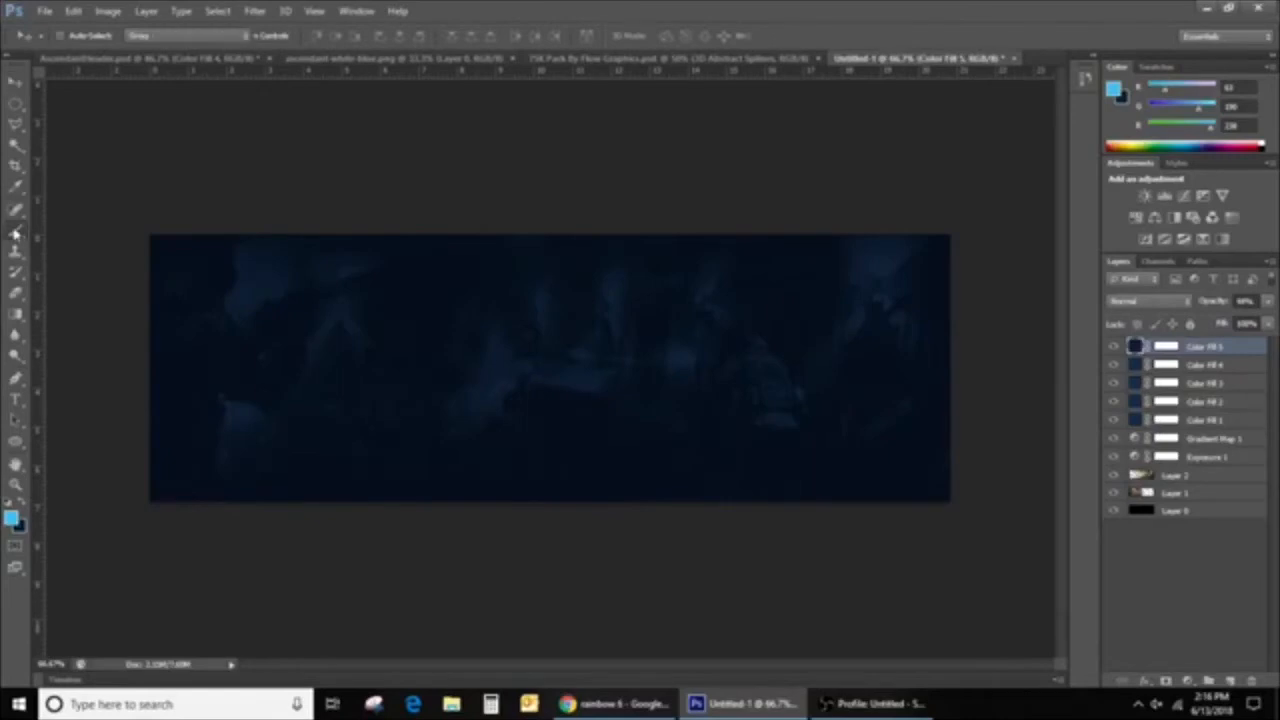
click(1230, 680)
key(ctrl+minus)
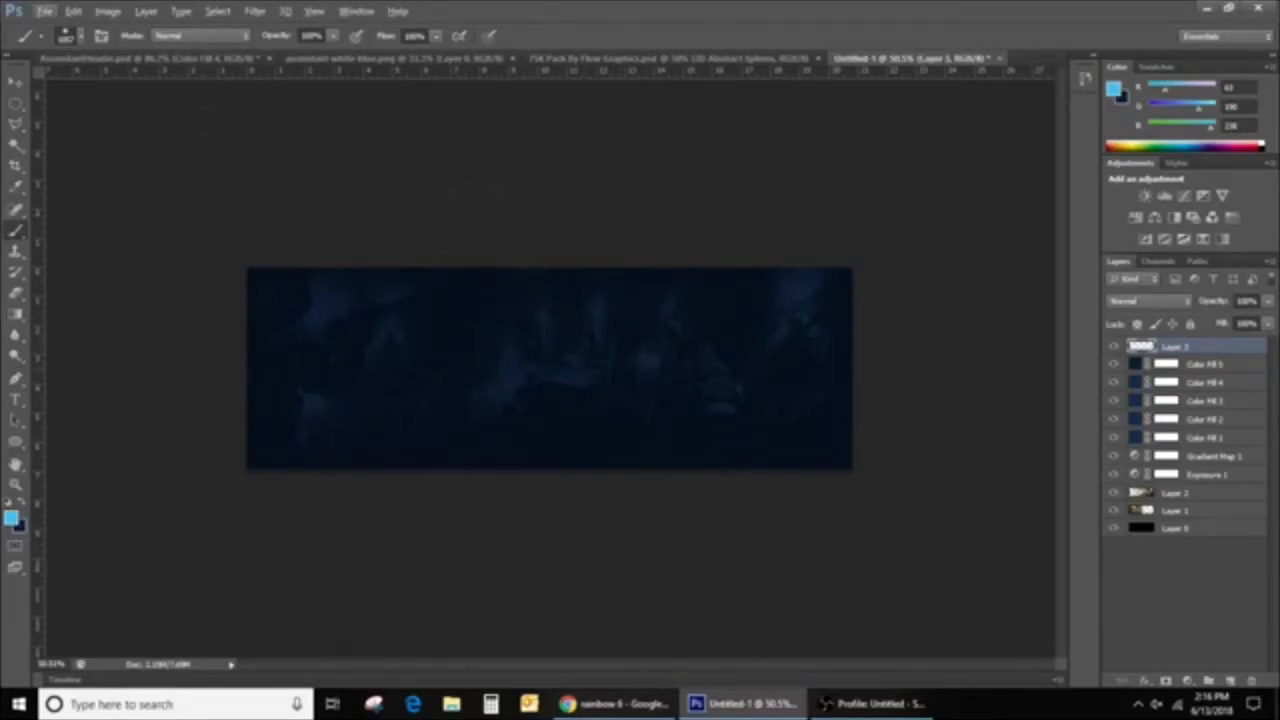
Reduce the size of the soft round 0% hardness brush and fine-tune it over the banner
click(84, 39)
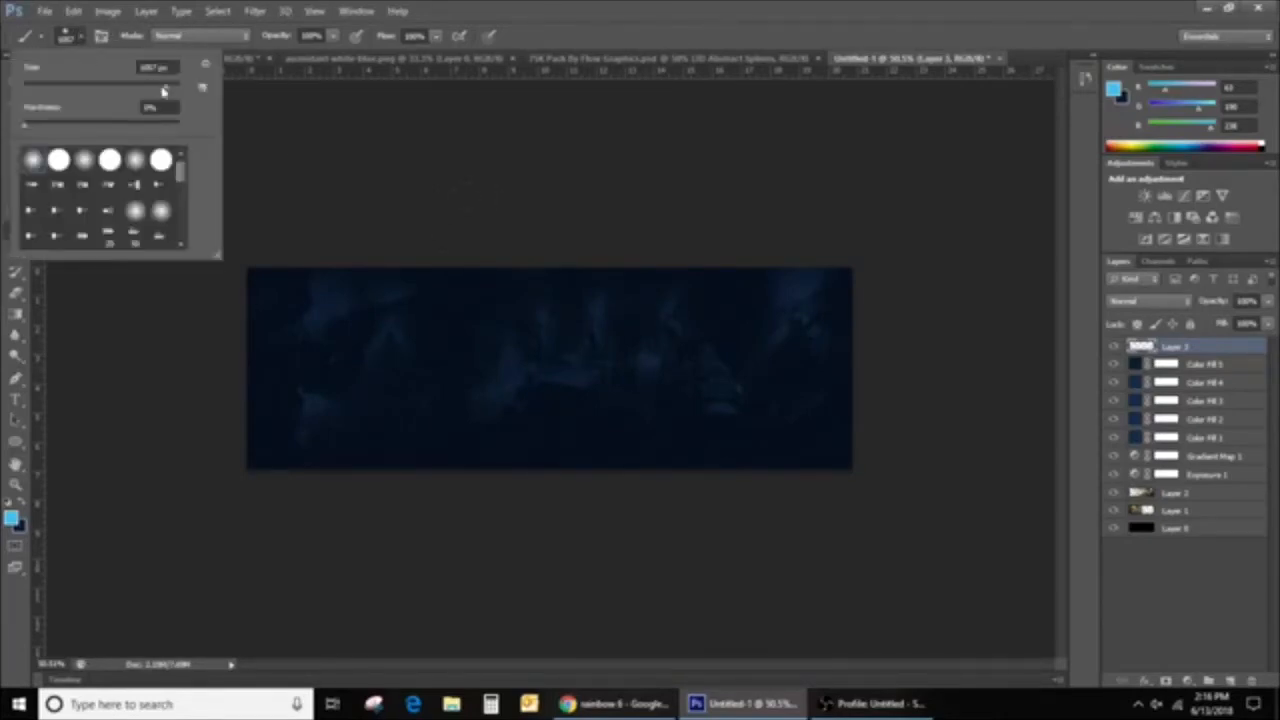
drag(167, 91, 163, 93)
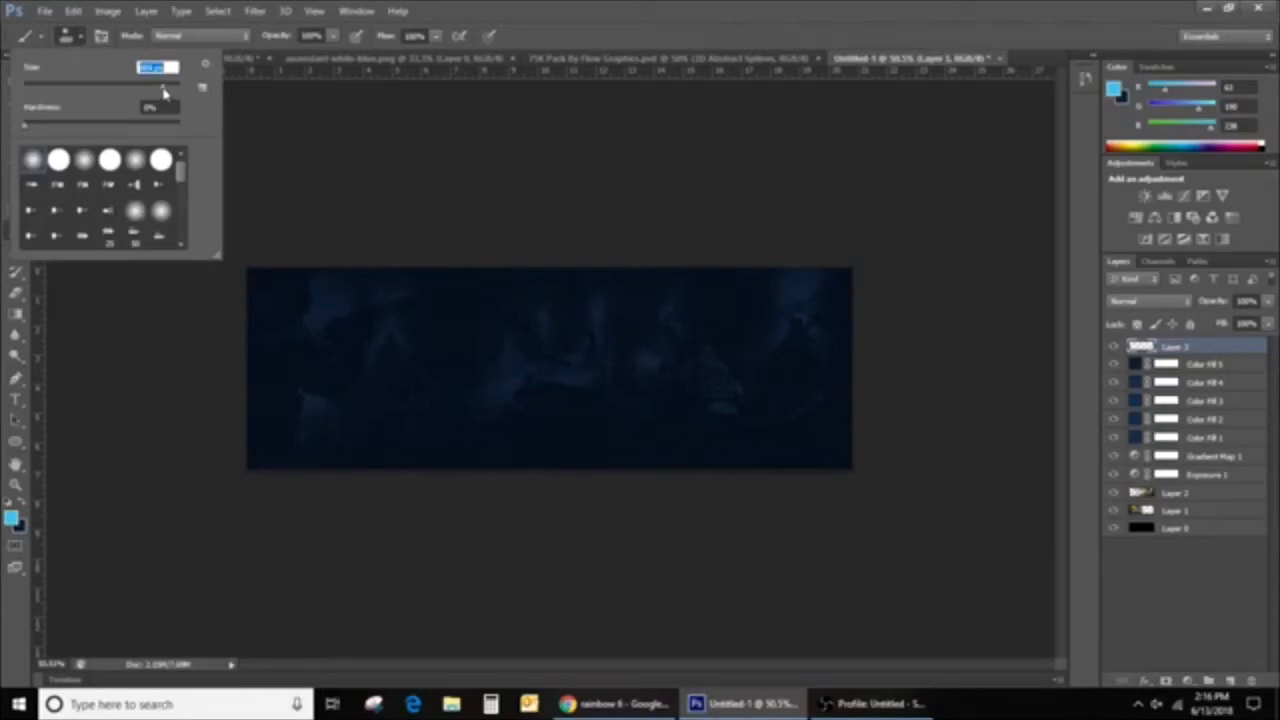
click(15, 379)
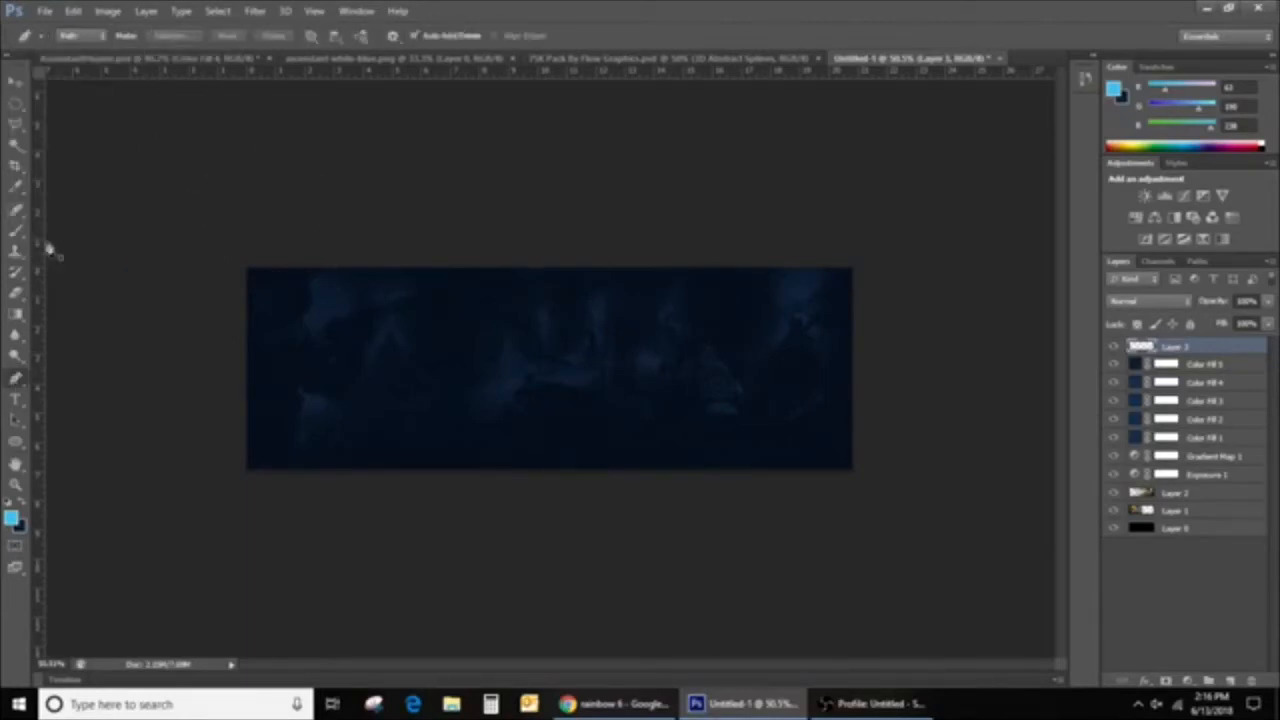
click(16, 233)
click(84, 37)
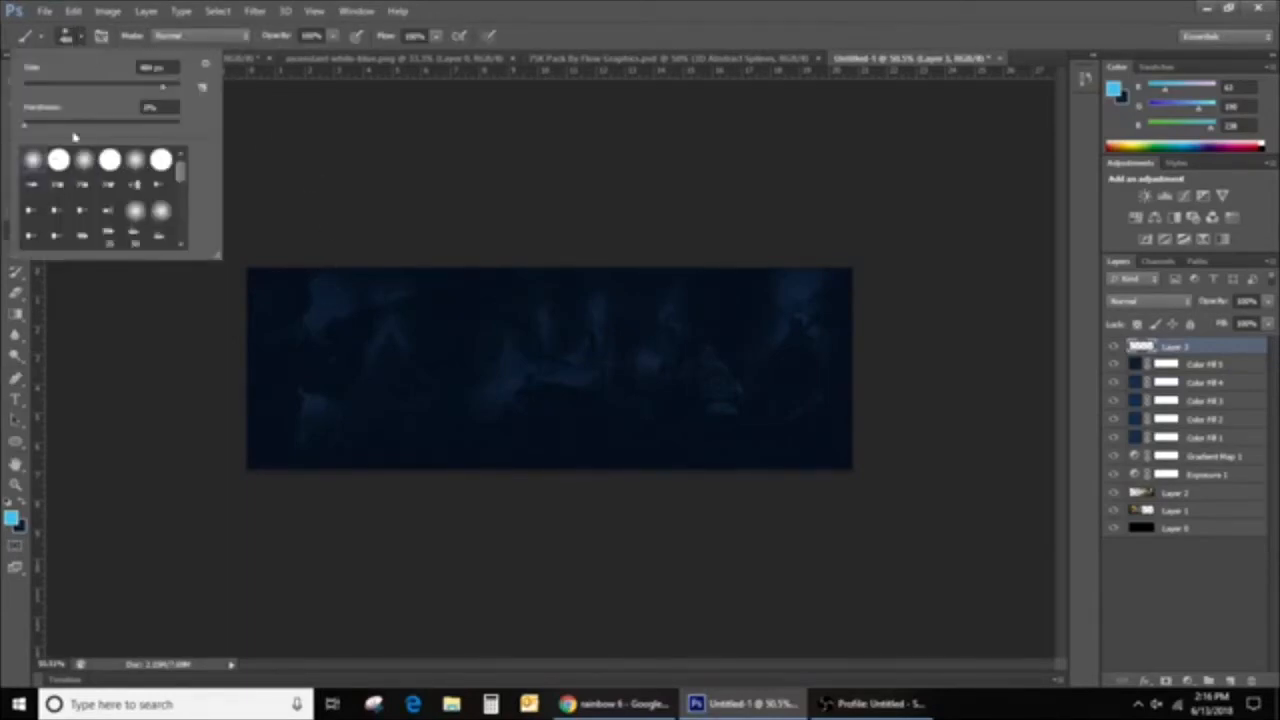
click(4, 368)
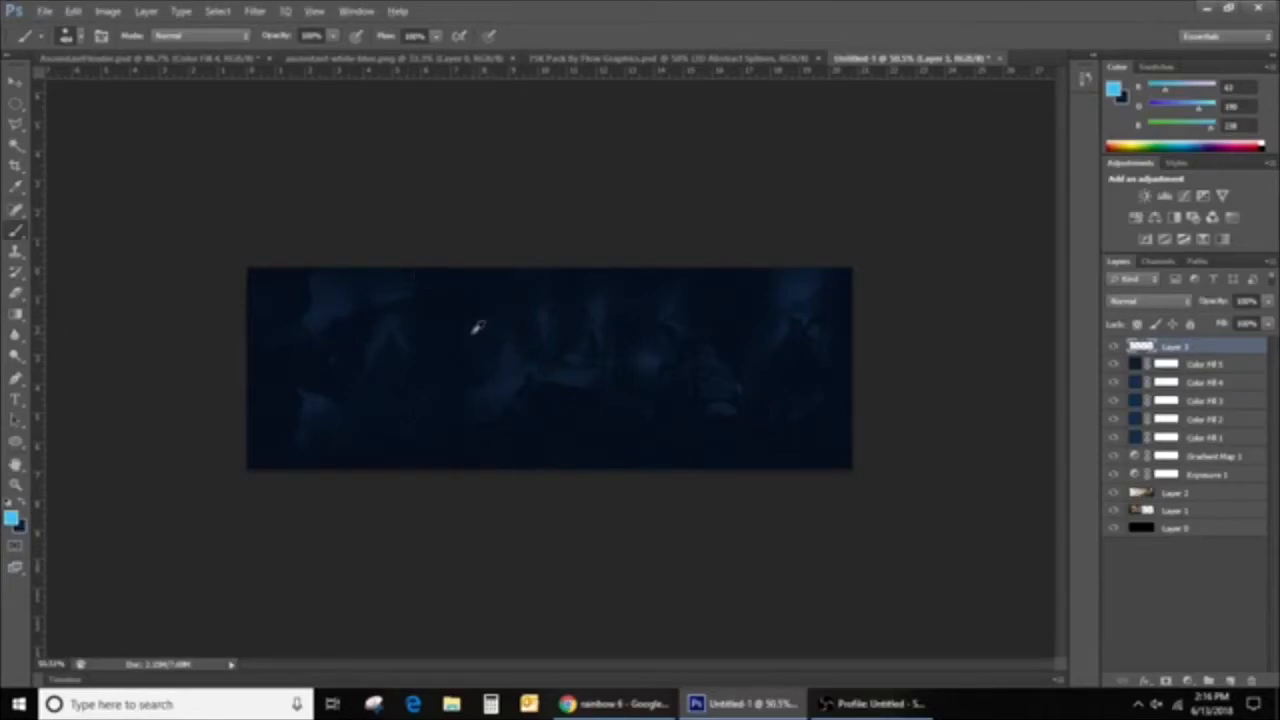
mouse_move(480, 326)
mouse_down()
mouse_move(471, 346)
mouse_move(506, 311)
mouse_move(494, 323)
mouse_up()
alt+click(415, 311)
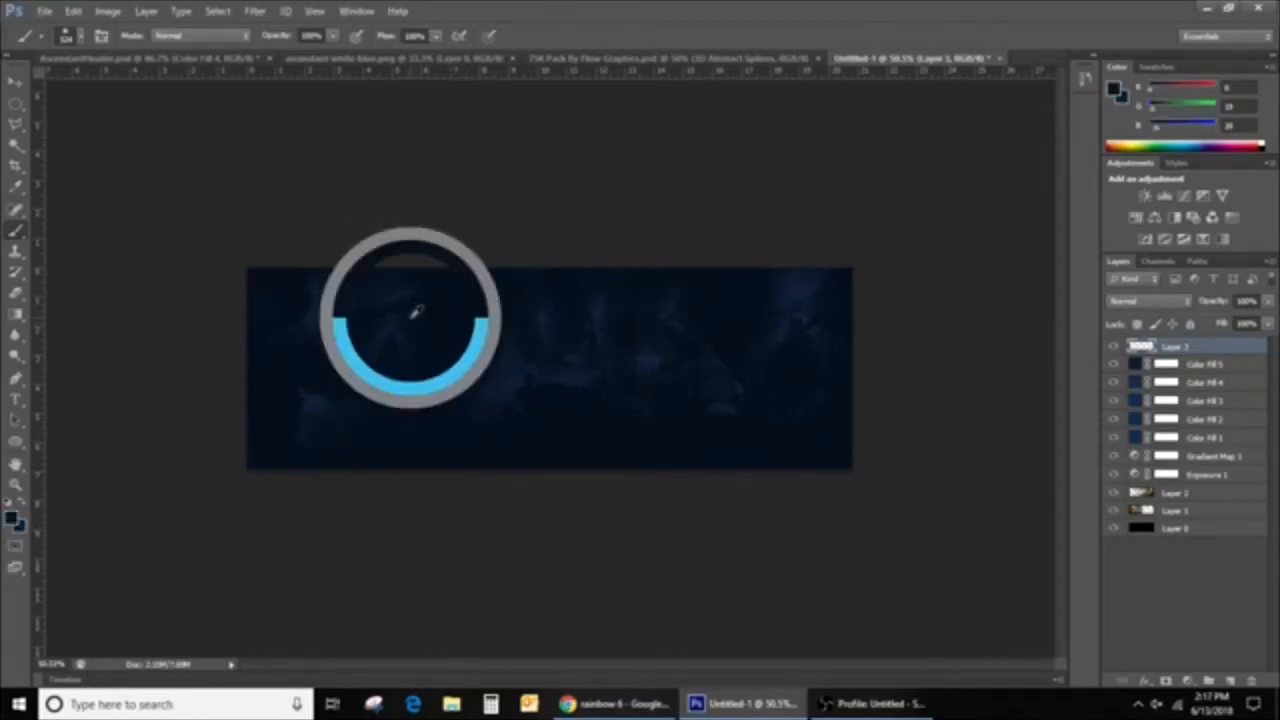
drag(415, 312, 420, 362)
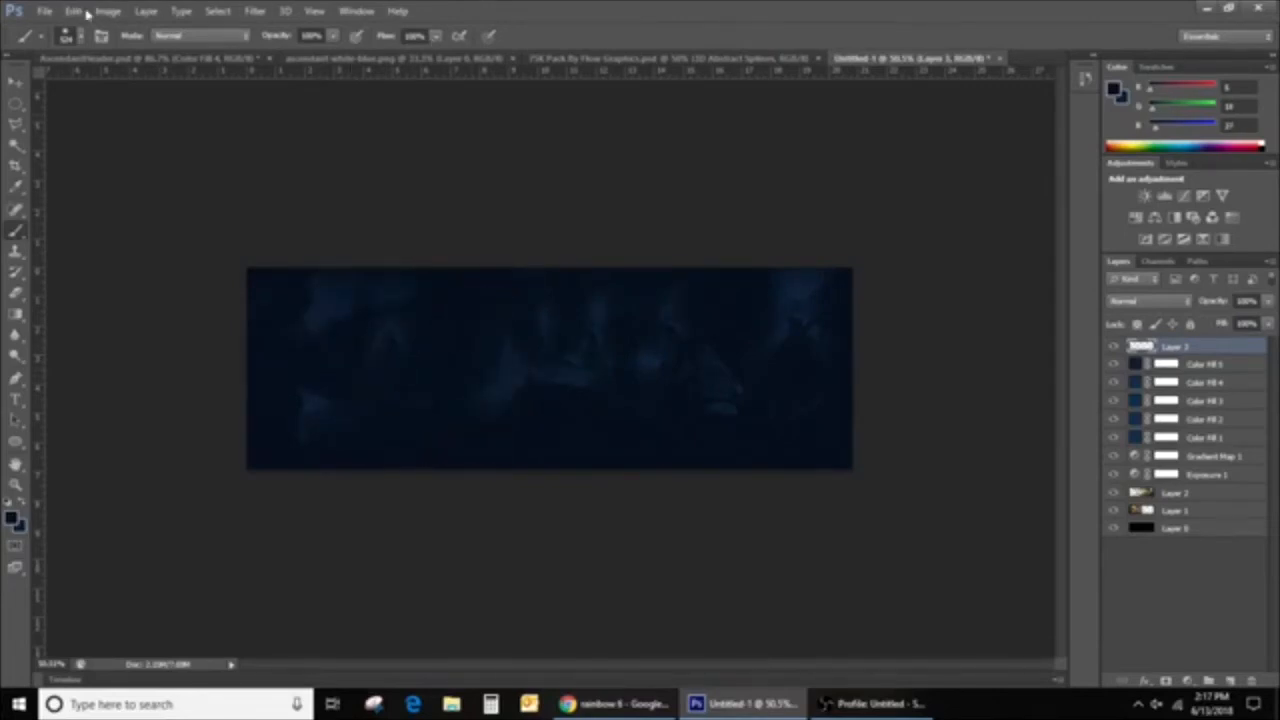
Set the foreground color back to light blue #3fbeee by sampling the logo in ascendant-white-blue.png
click(432, 58)
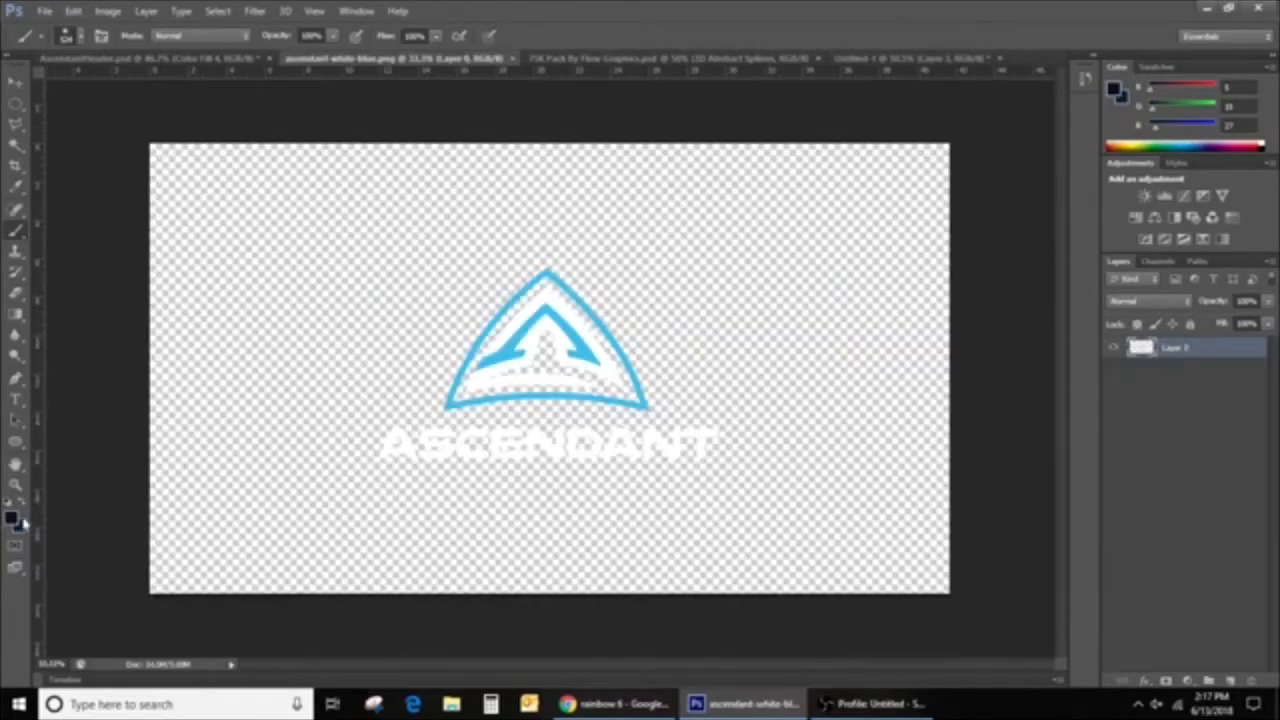
click(13, 520)
click(550, 305)
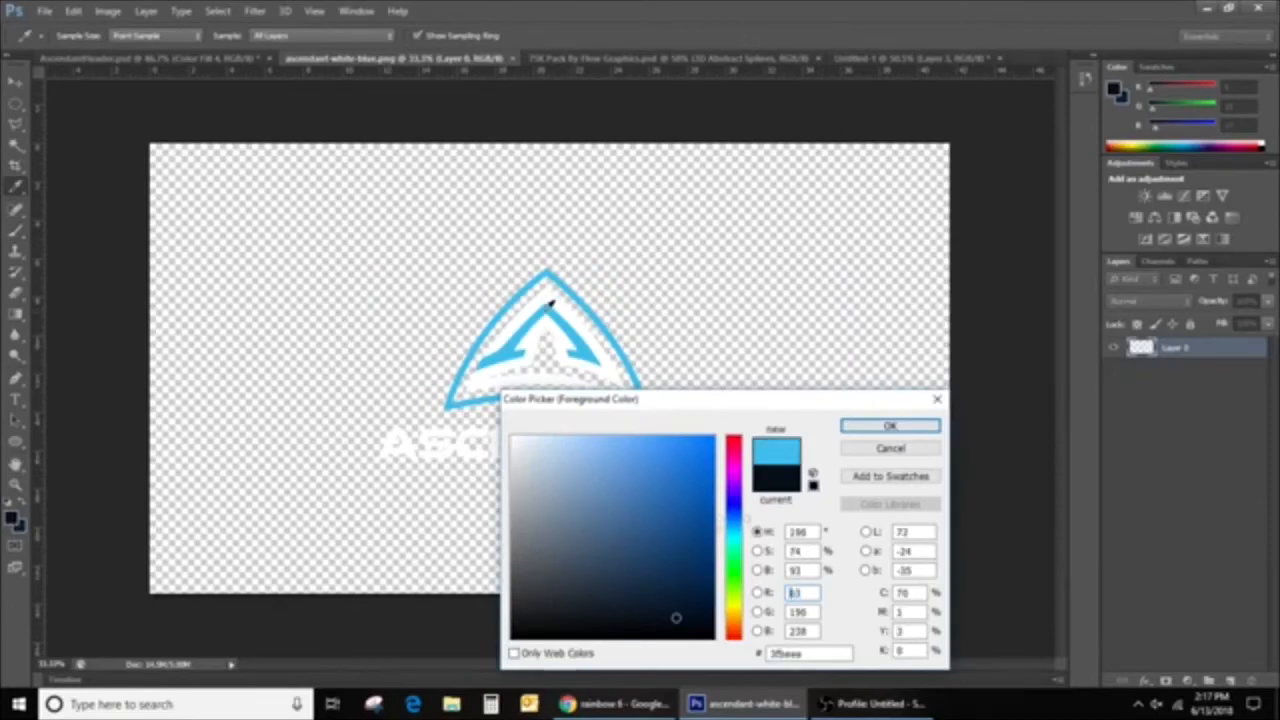
click(862, 426)
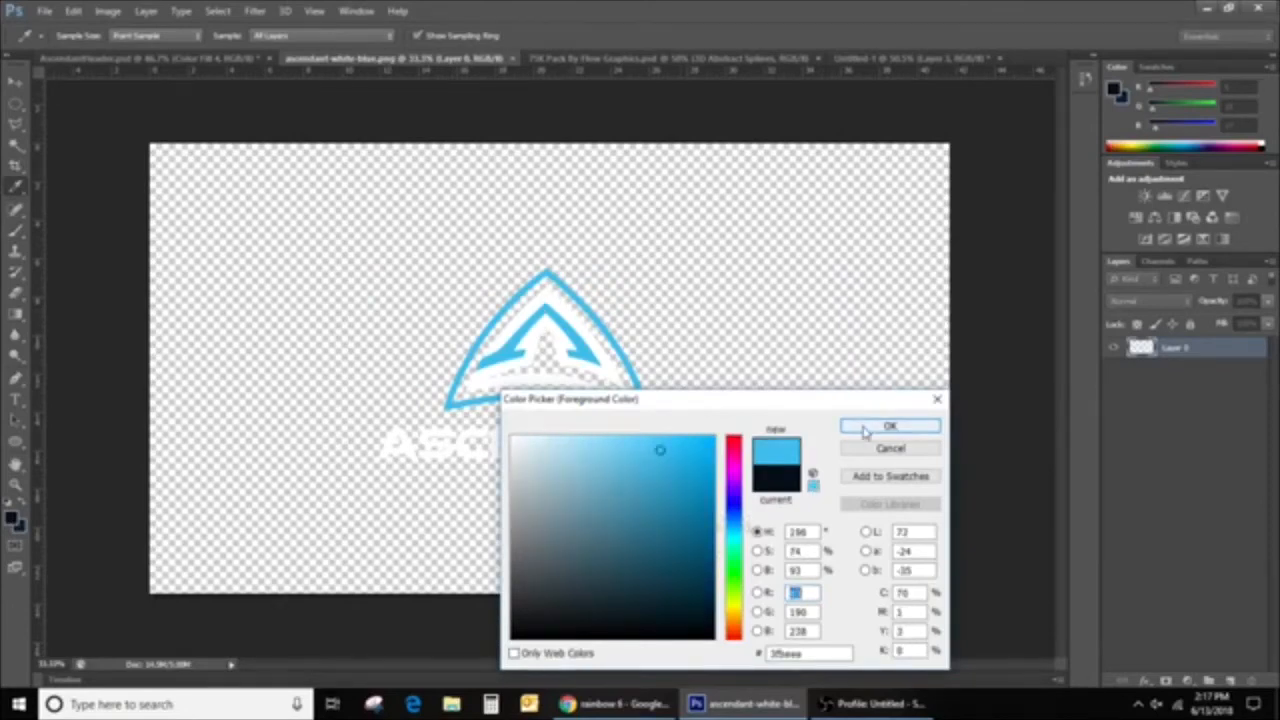
Paint three soft light blue spots on Layer 3 of the banner: left side, upper center-right and lower right corner
click(886, 60)
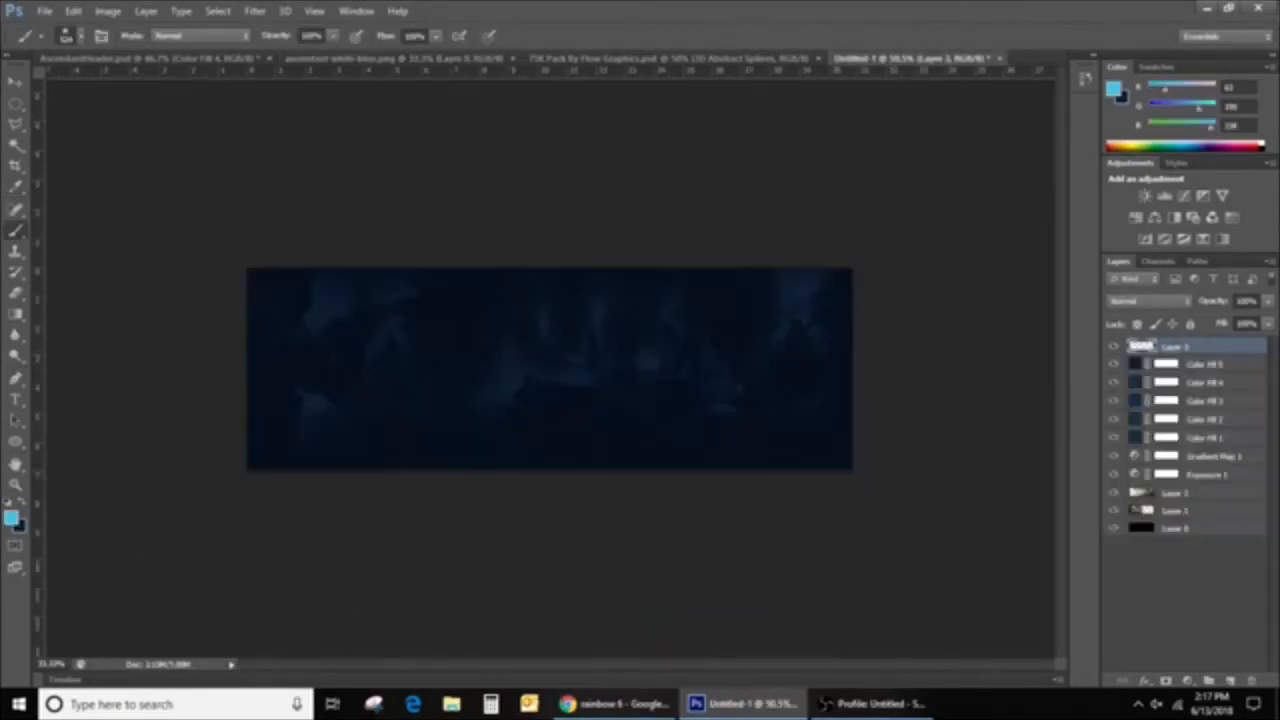
scroll(378, 357, up, 2)
click(363, 373)
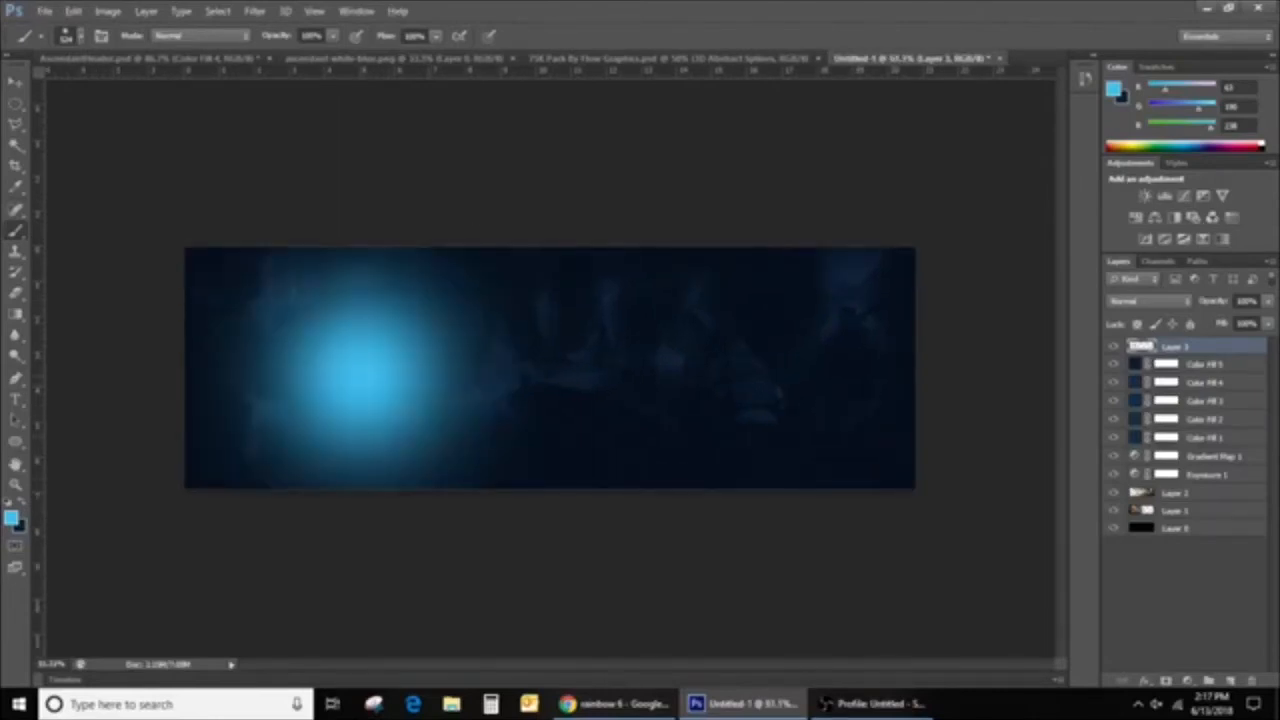
click(660, 320)
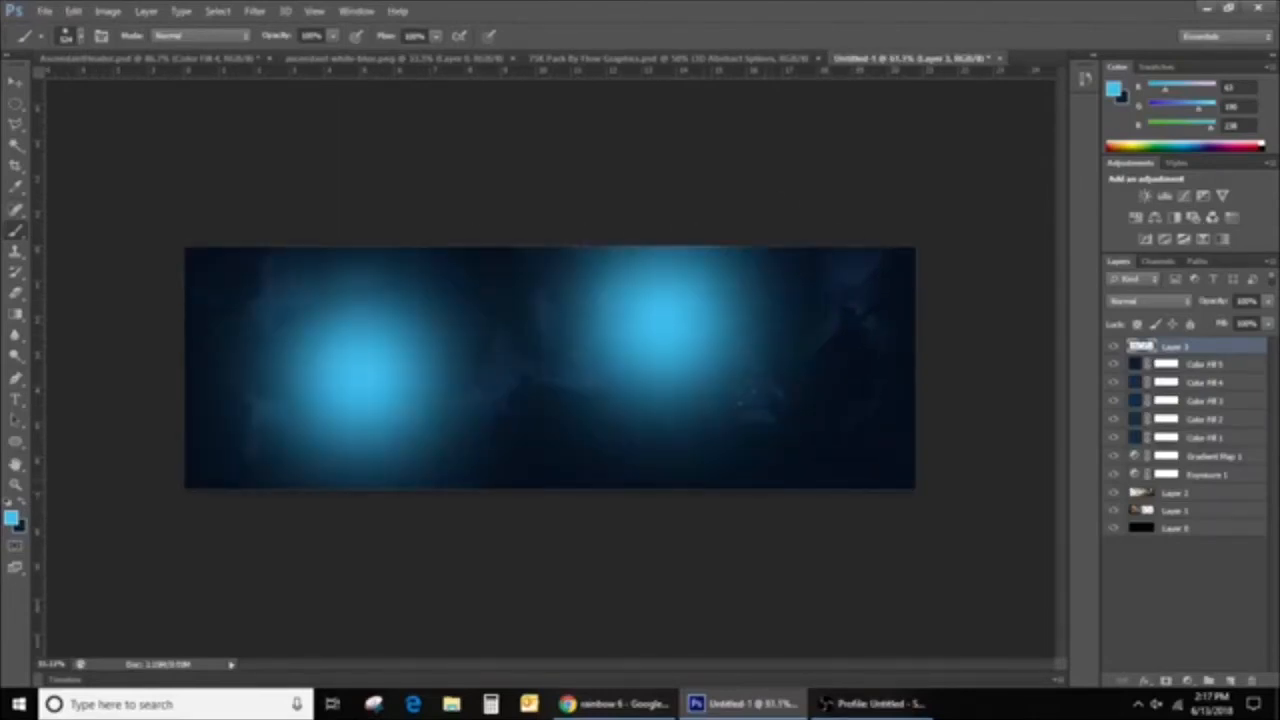
click(843, 458)
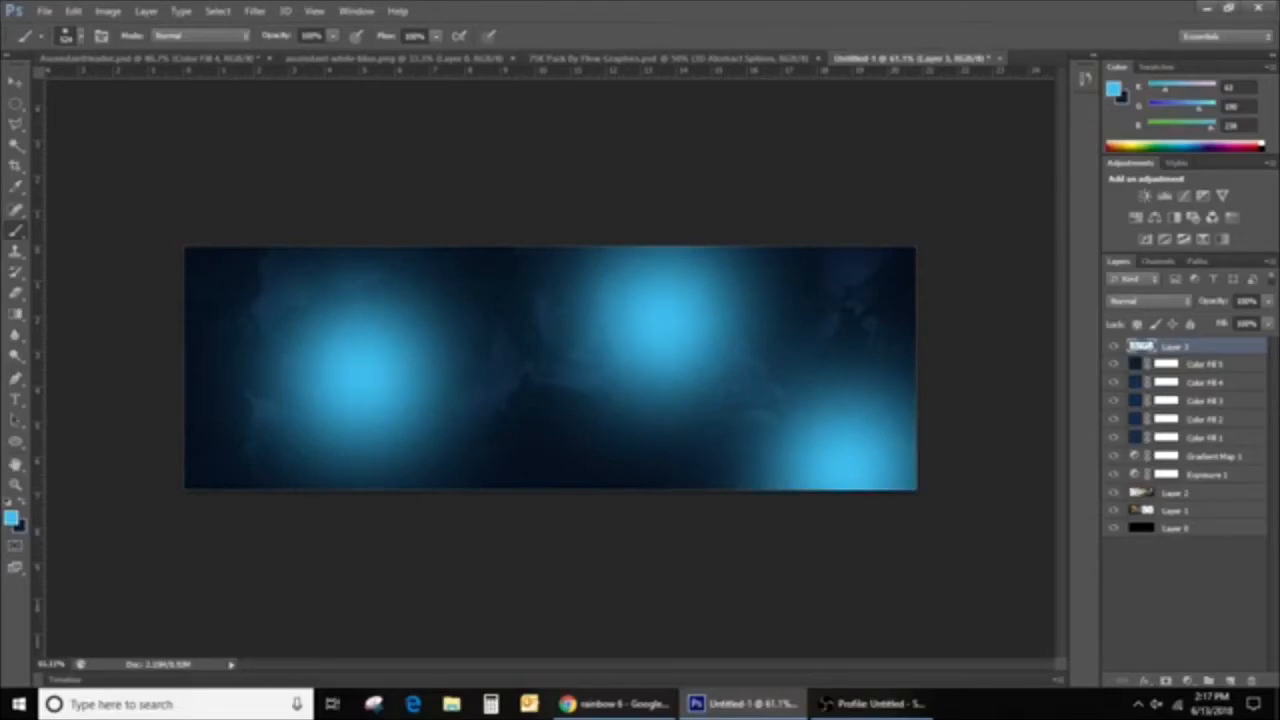
Set Layer 3's blend mode to Linear Dodge (Add) and its opacity to about 28%
click(1187, 301)
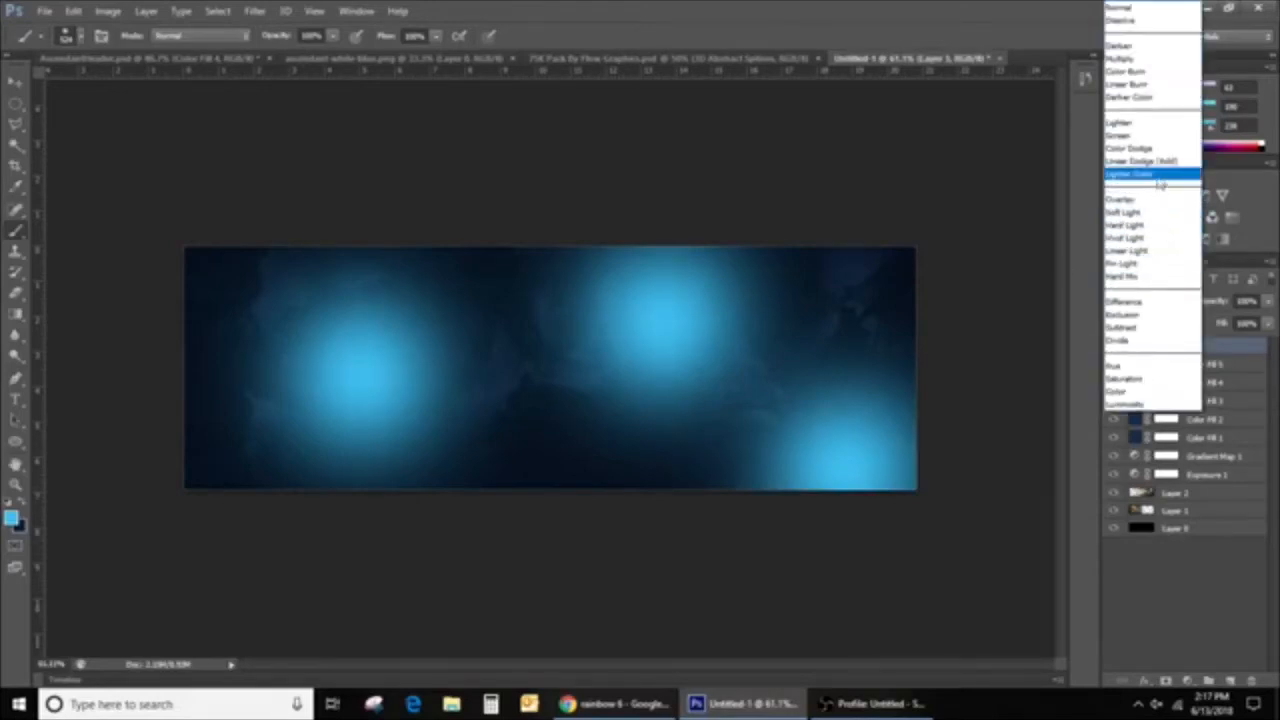
click(1146, 161)
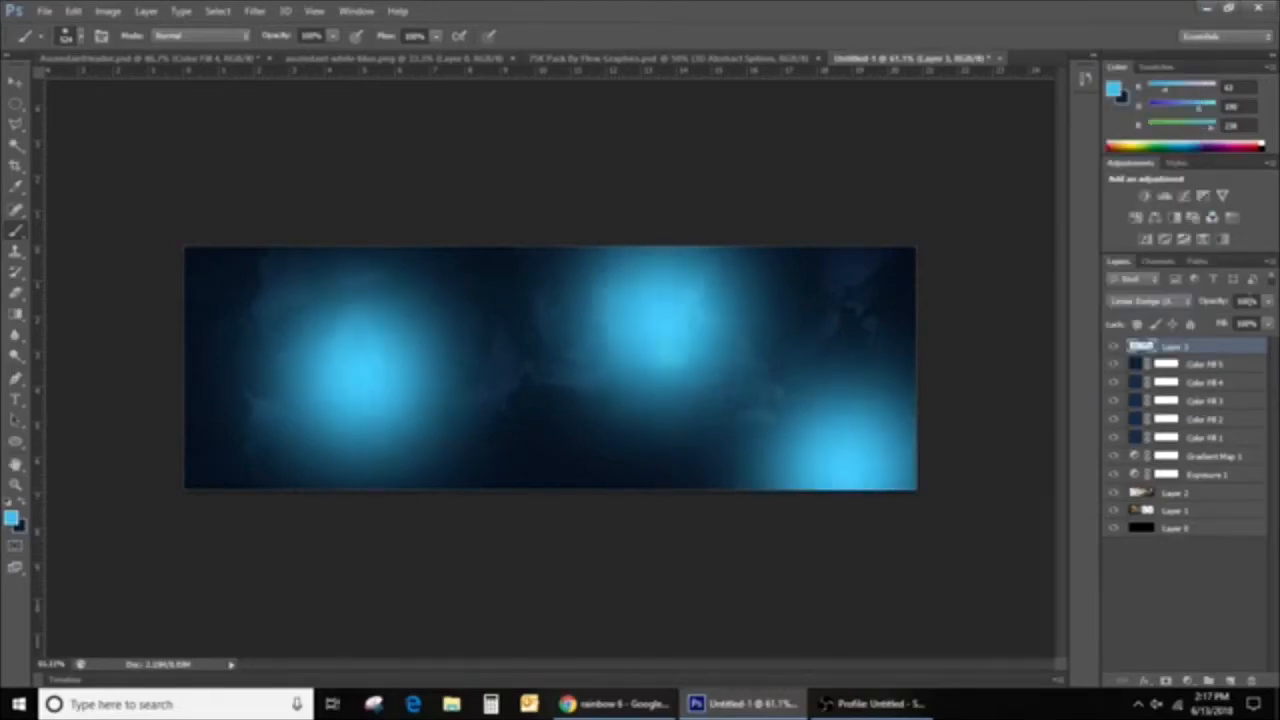
click(1269, 302)
drag(1266, 320, 1236, 338)
drag(1220, 343, 1210, 346)
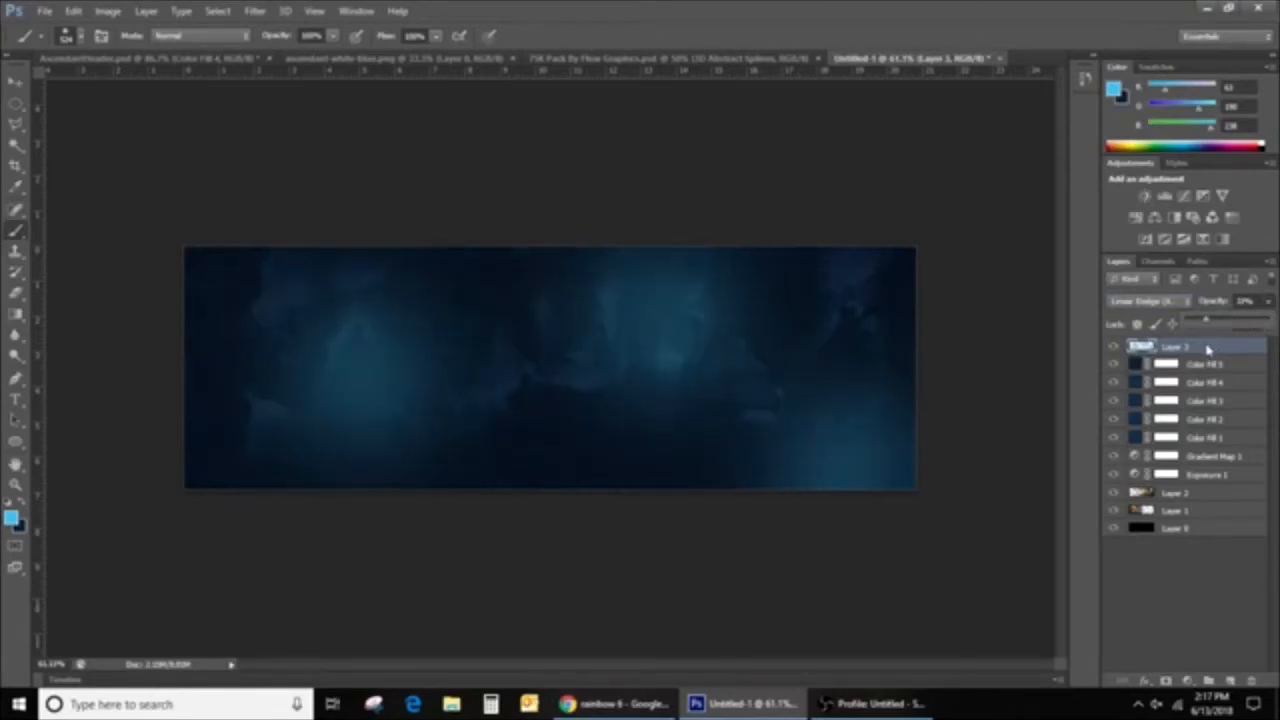
Examine the light blue glows on the banner and compare them with the AscendantHeader.psd design
scroll(646, 466, down, 3)
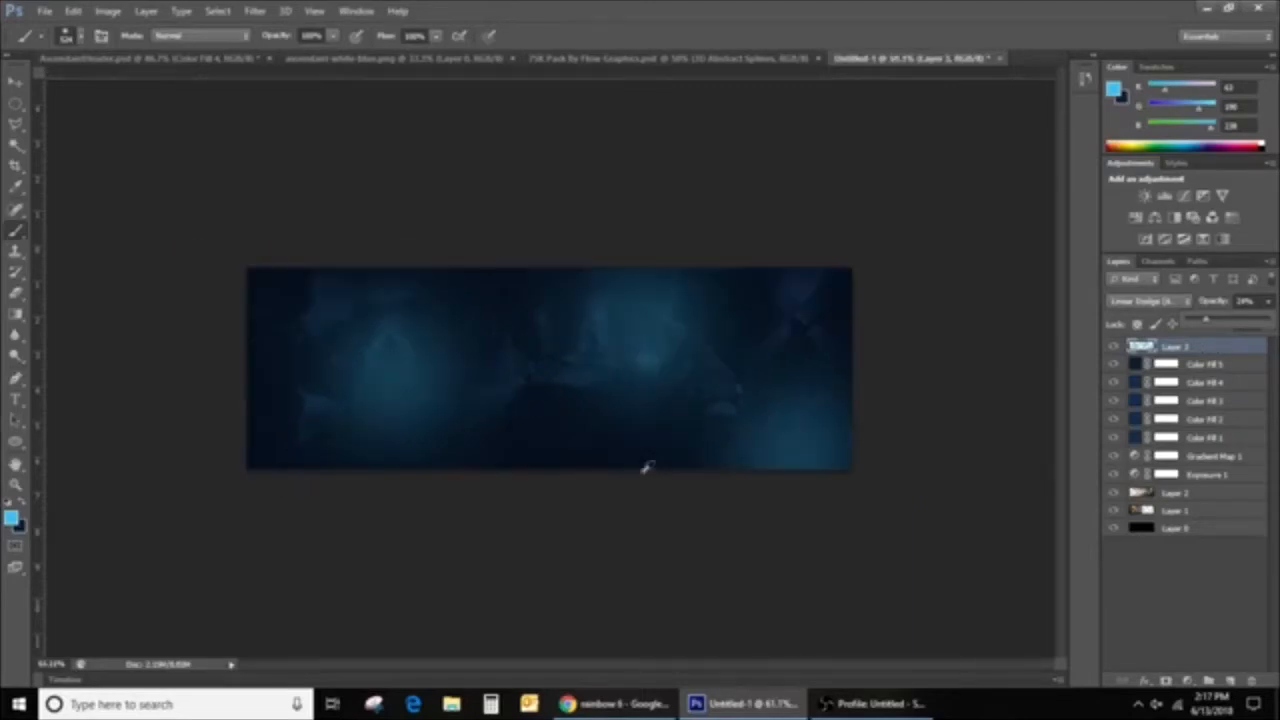
scroll(667, 455, up, 6)
scroll(667, 455, down, 1)
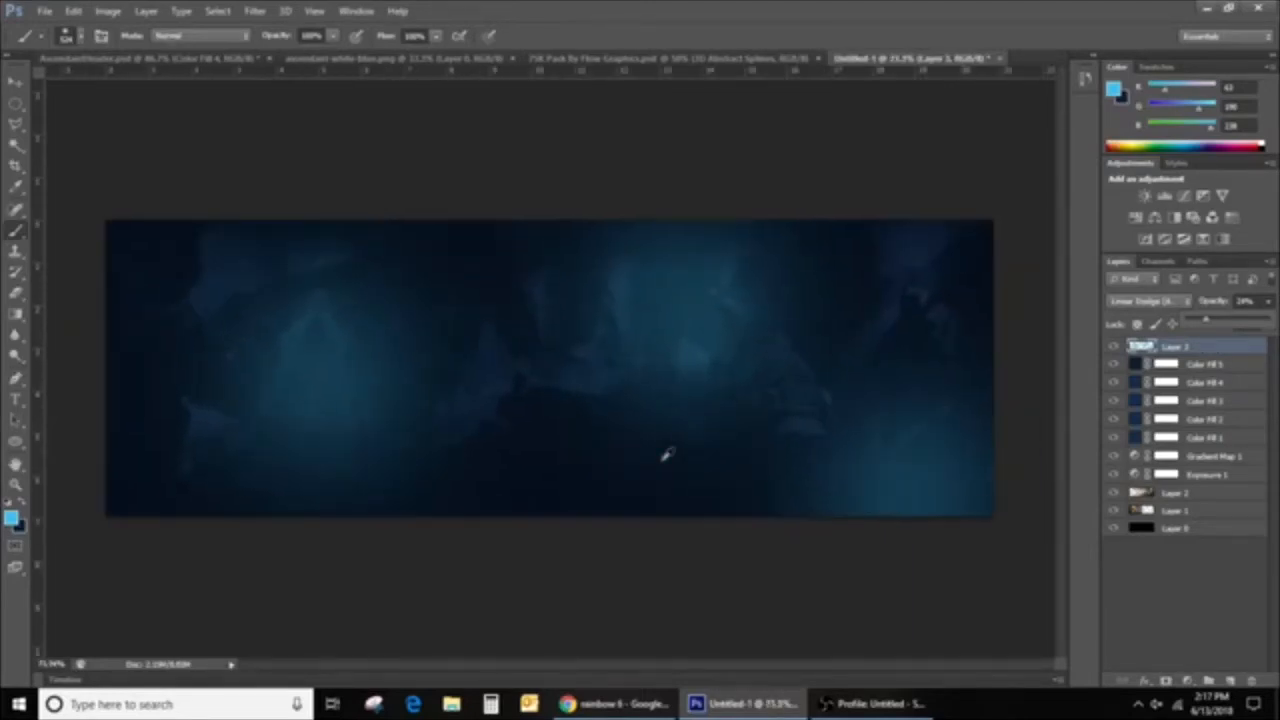
scroll(480, 374, down, 1)
scroll(489, 374, up, 1)
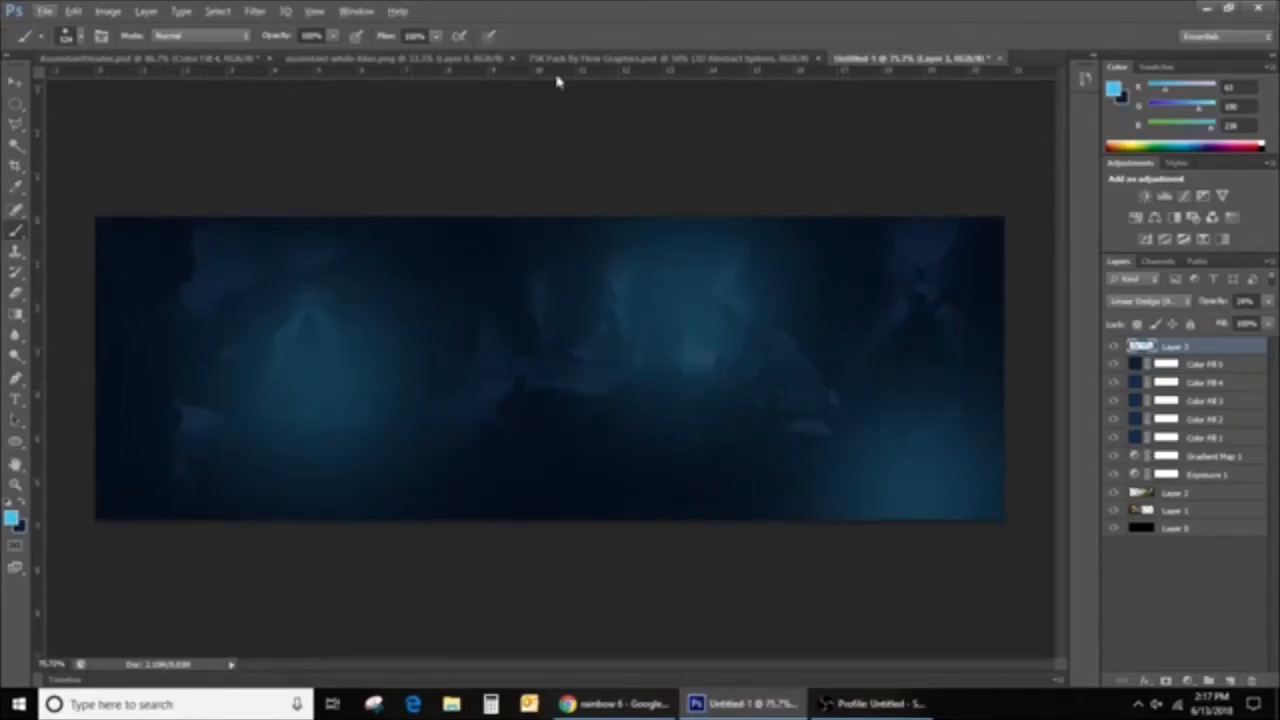
click(110, 60)
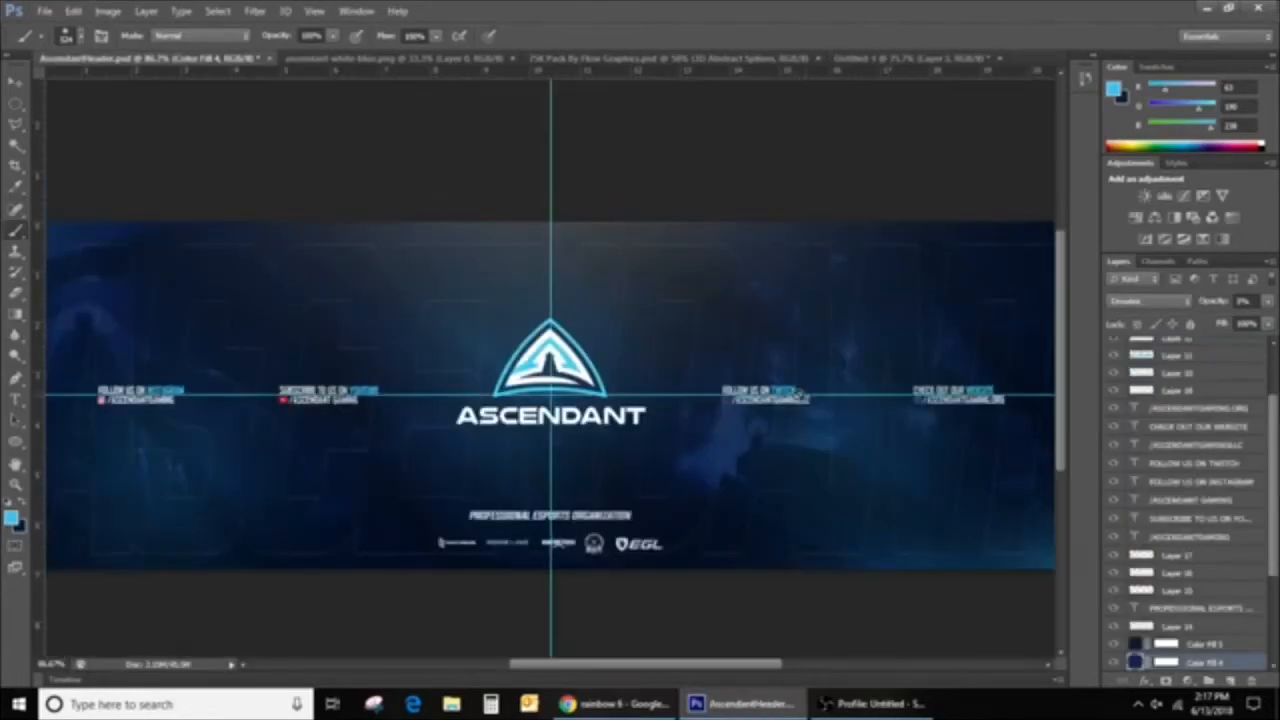
scroll(792, 397, down, 1)
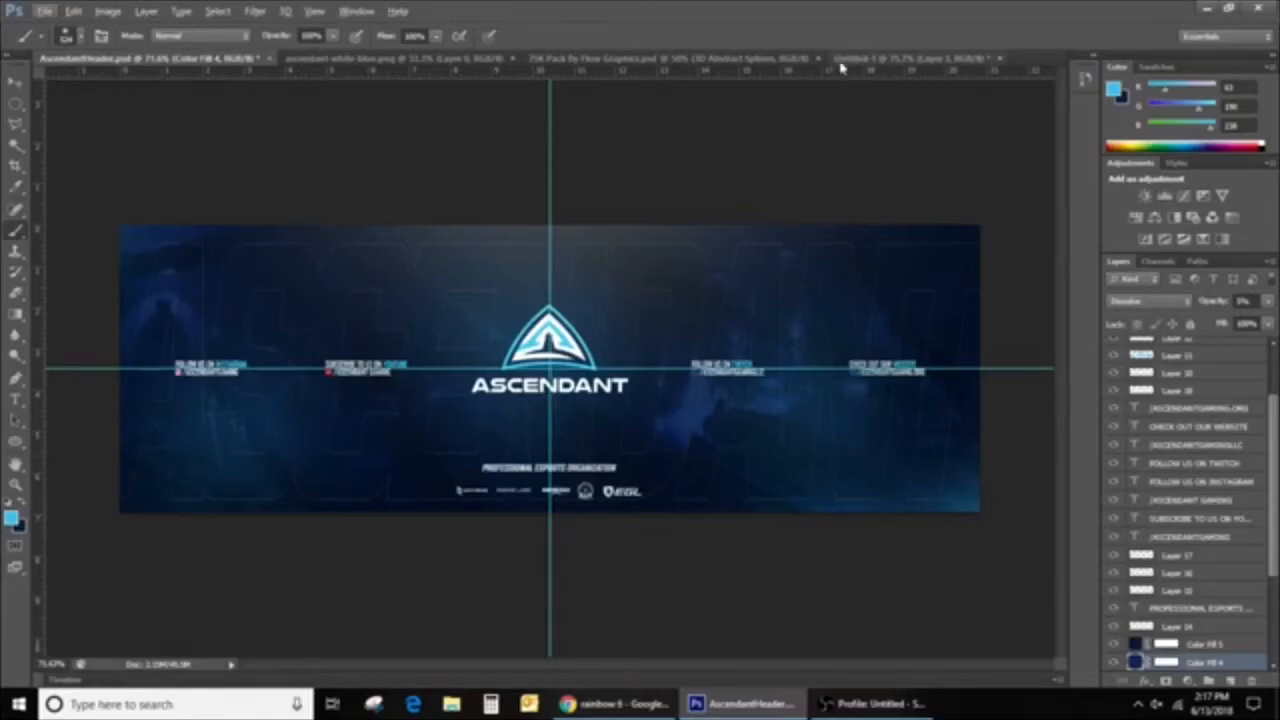
Expand the Auroras group in 75K Pack By Flow Graphics.psd and hide the 3D Abstract Splines group
click(692, 60)
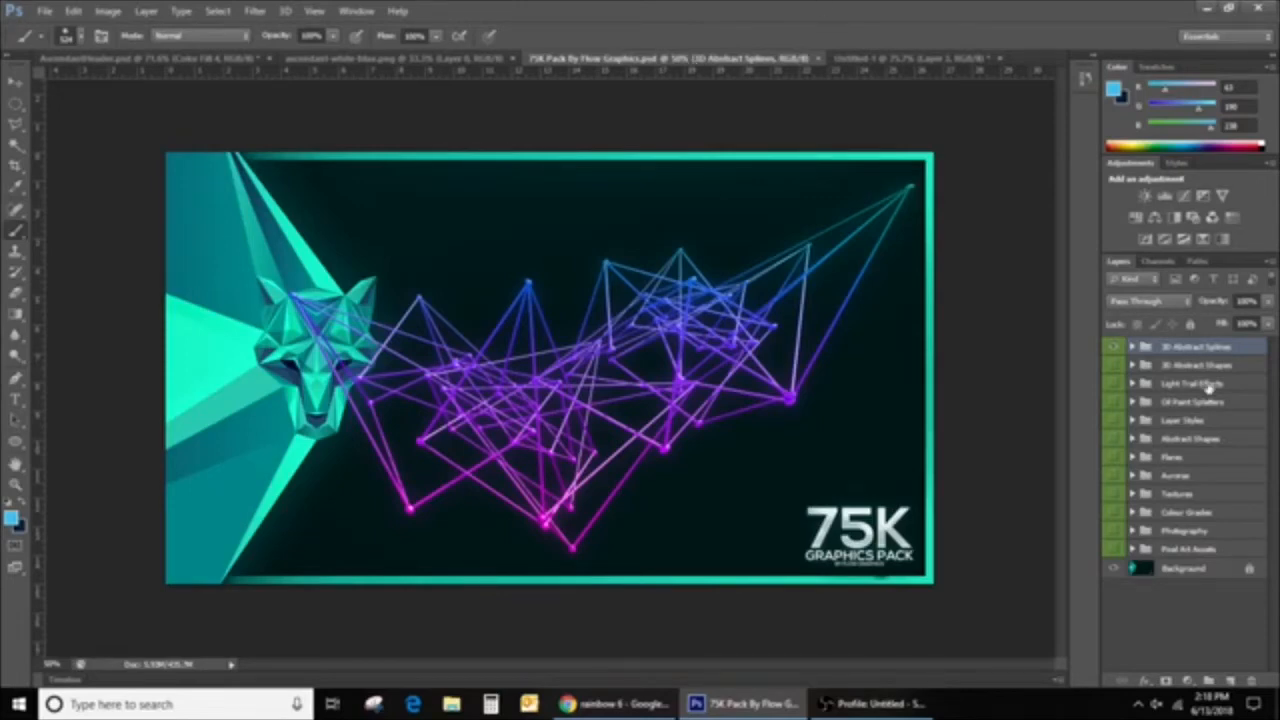
click(878, 62)
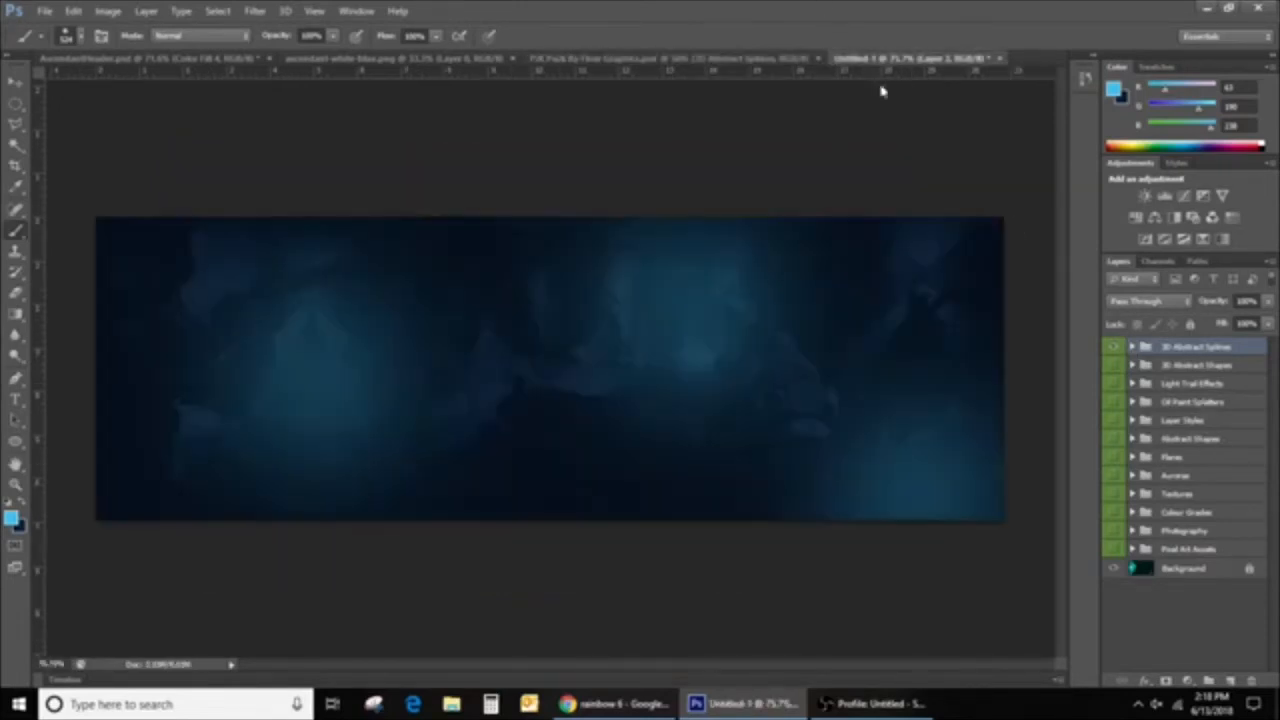
click(665, 60)
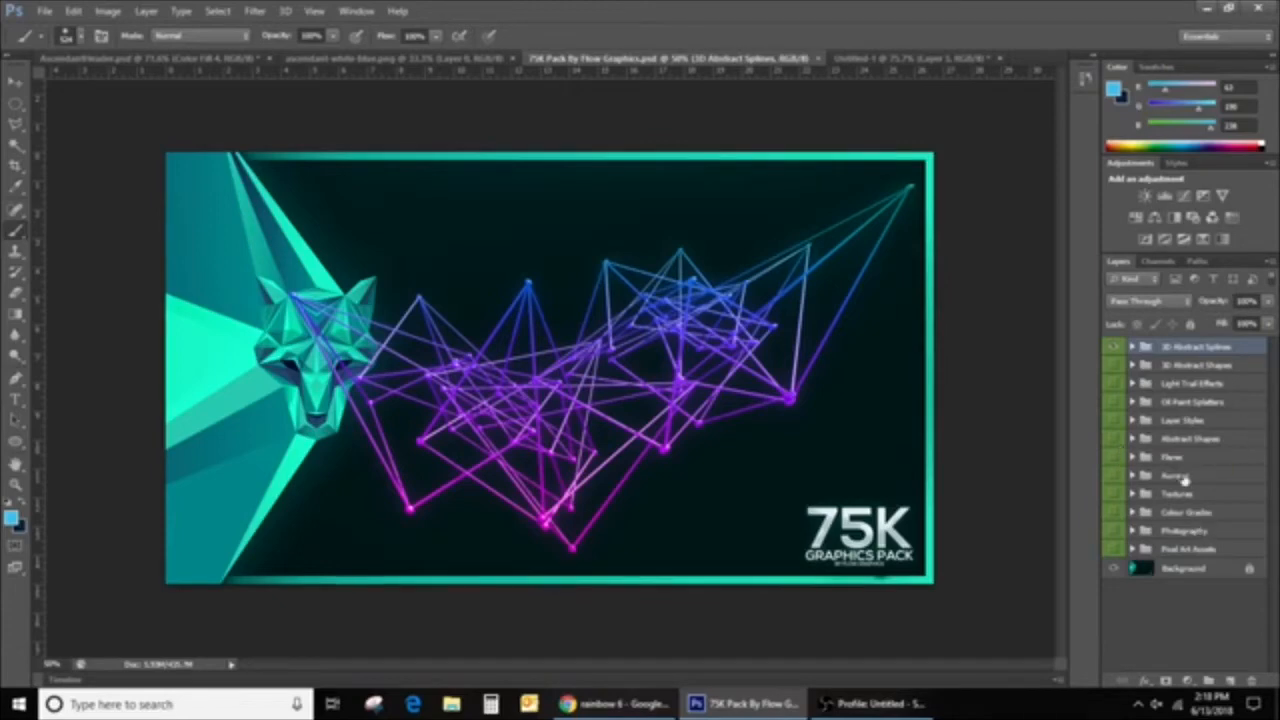
click(1139, 476)
click(1132, 476)
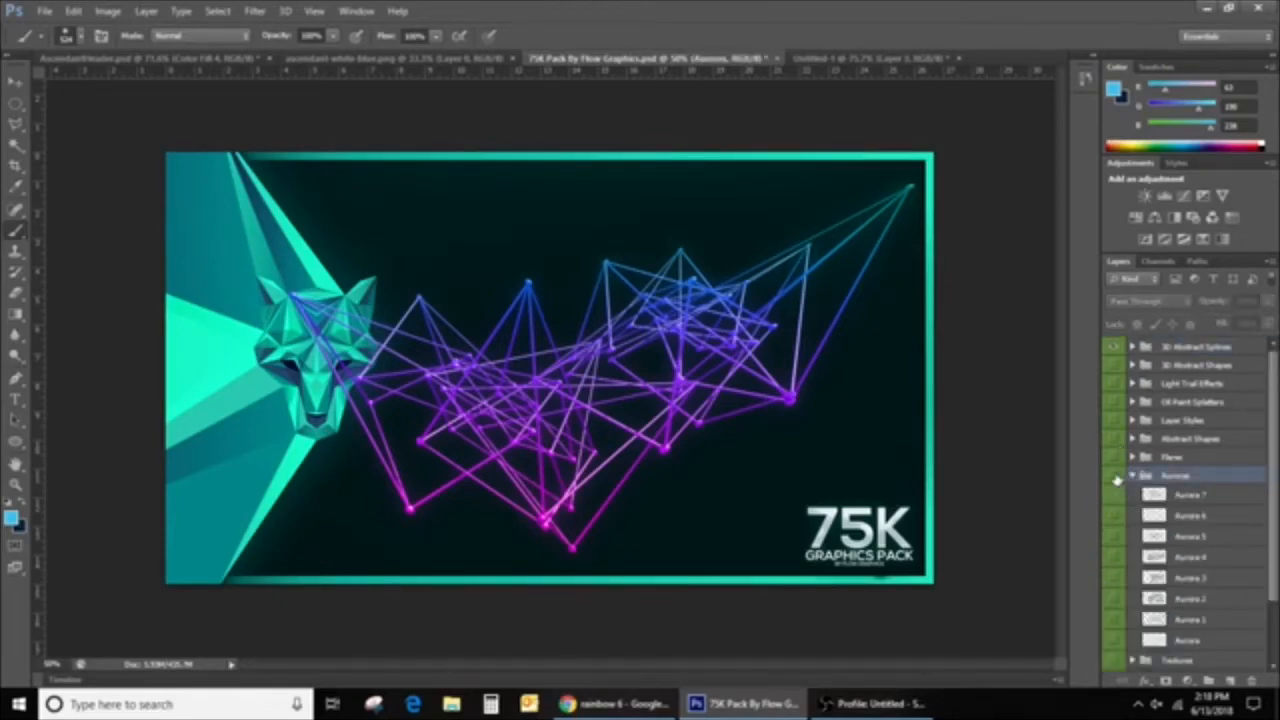
click(1115, 477)
click(1115, 479)
click(1115, 438)
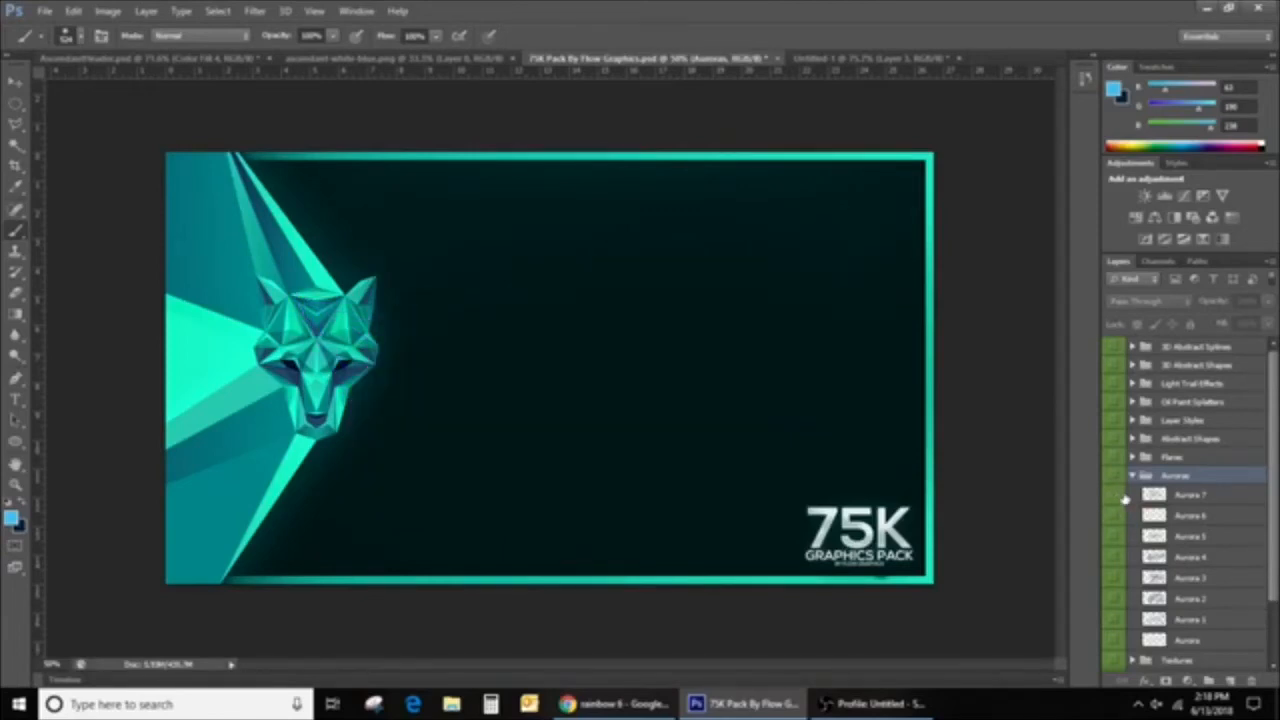
Preview the aurora layers one at a time, from Aurora 7 down to Aurora, and leave only Aurora 7 shown
click(1118, 497)
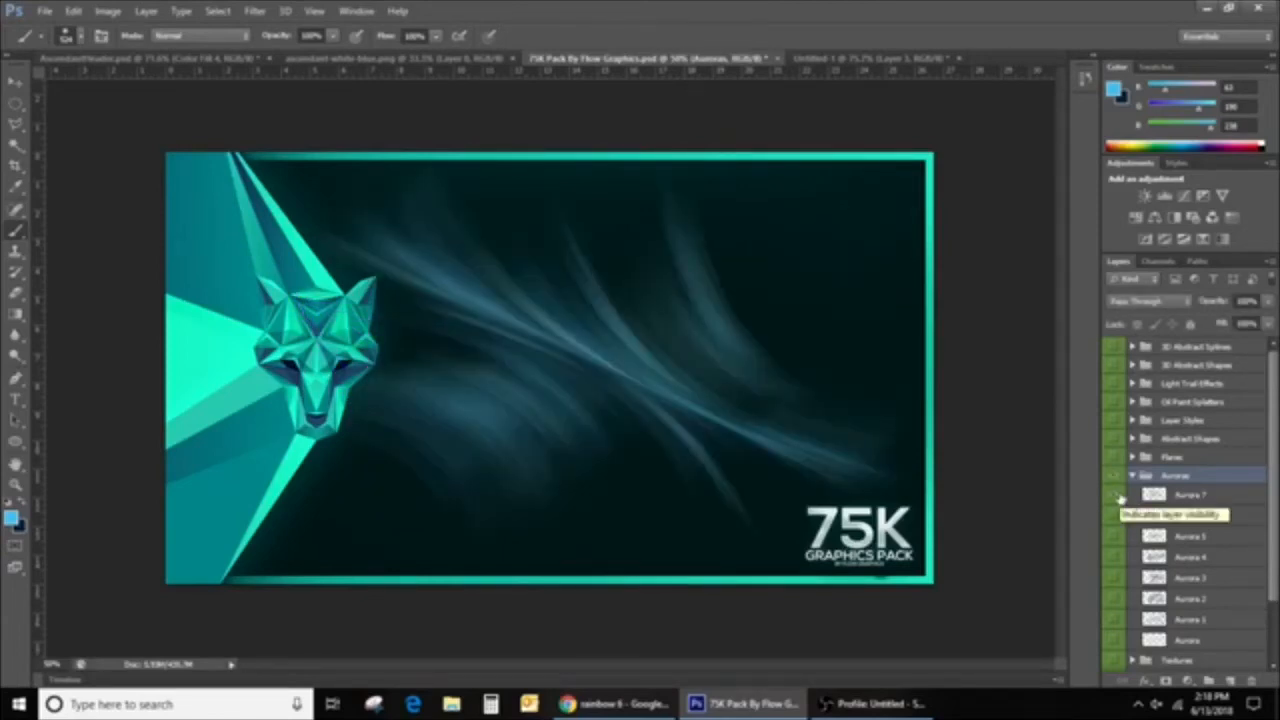
click(1118, 500)
click(1120, 515)
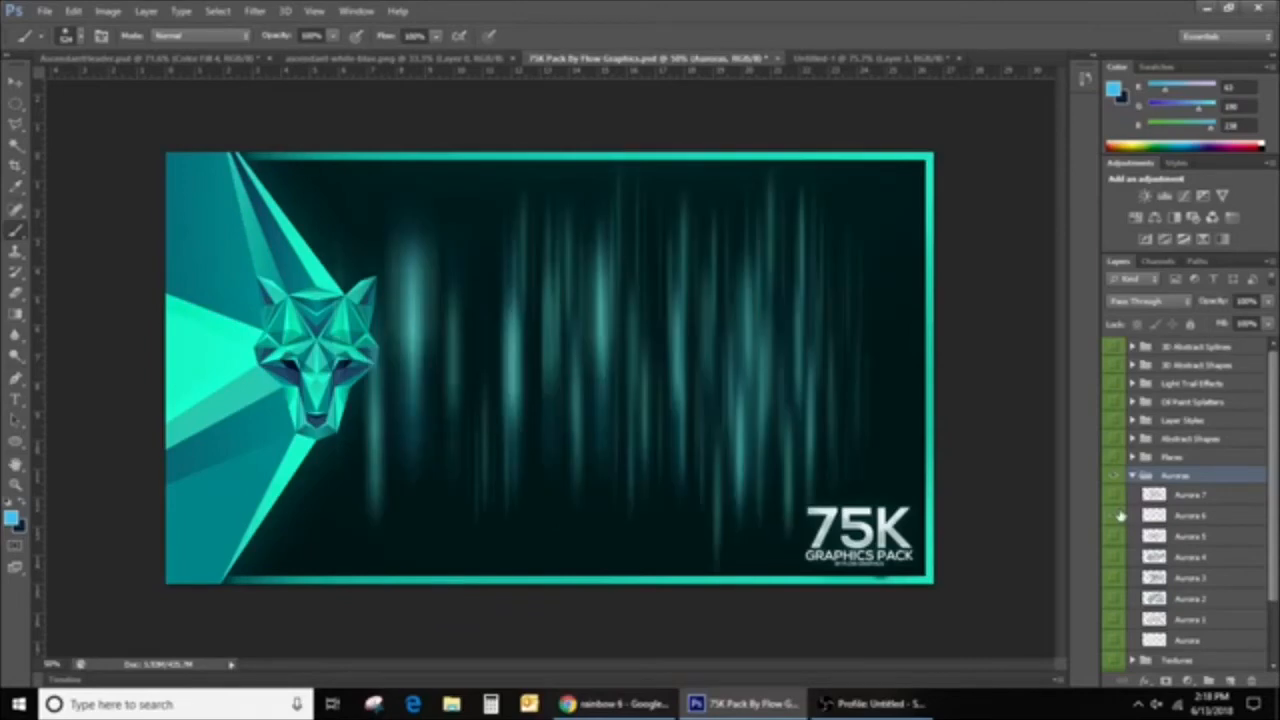
click(1120, 515)
click(1115, 537)
click(1115, 541)
scroll(1120, 530, down, 3)
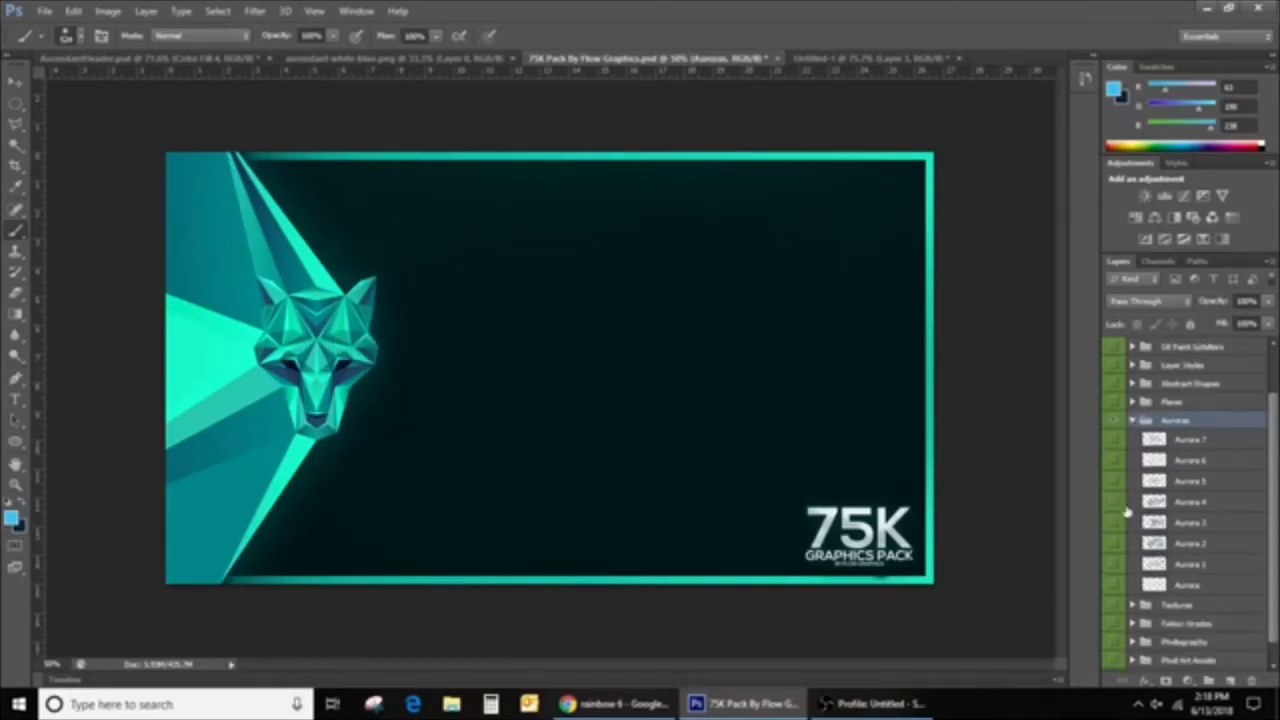
click(1120, 503)
click(1120, 503)
click(1114, 528)
click(1112, 533)
click(1113, 553)
click(1113, 555)
click(1115, 573)
click(1114, 575)
click(1113, 588)
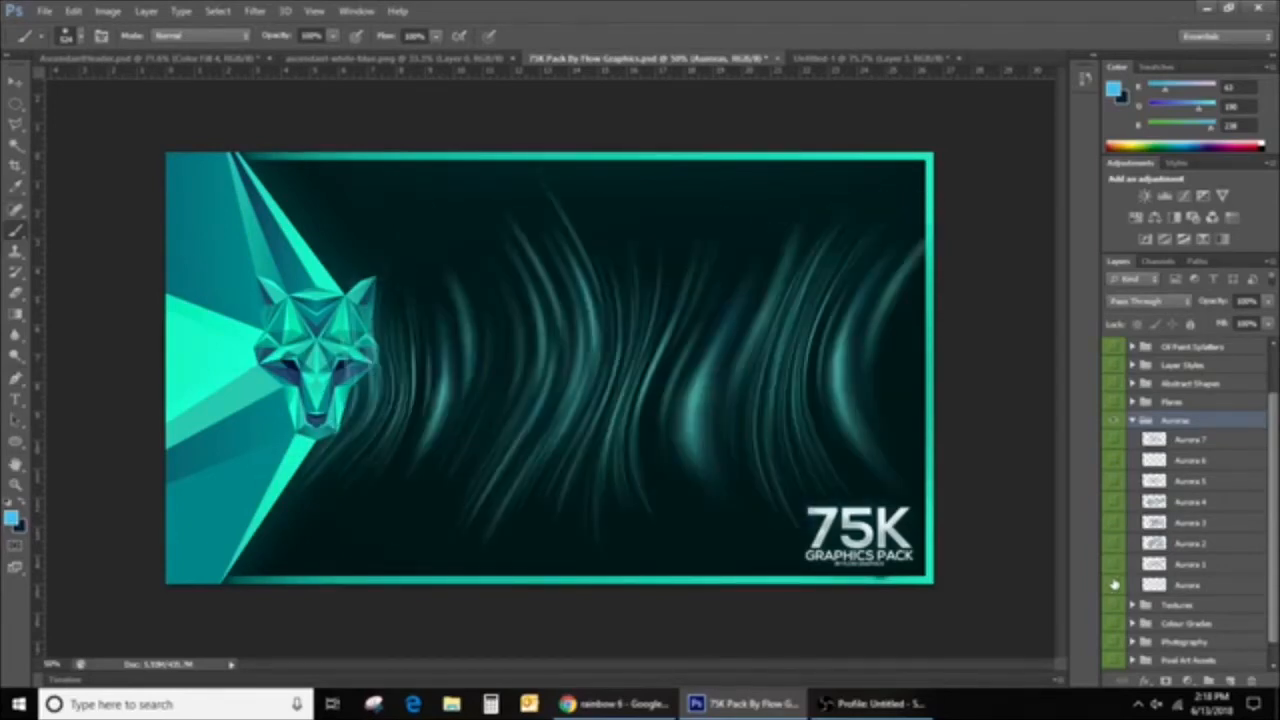
click(1113, 588)
click(1117, 441)
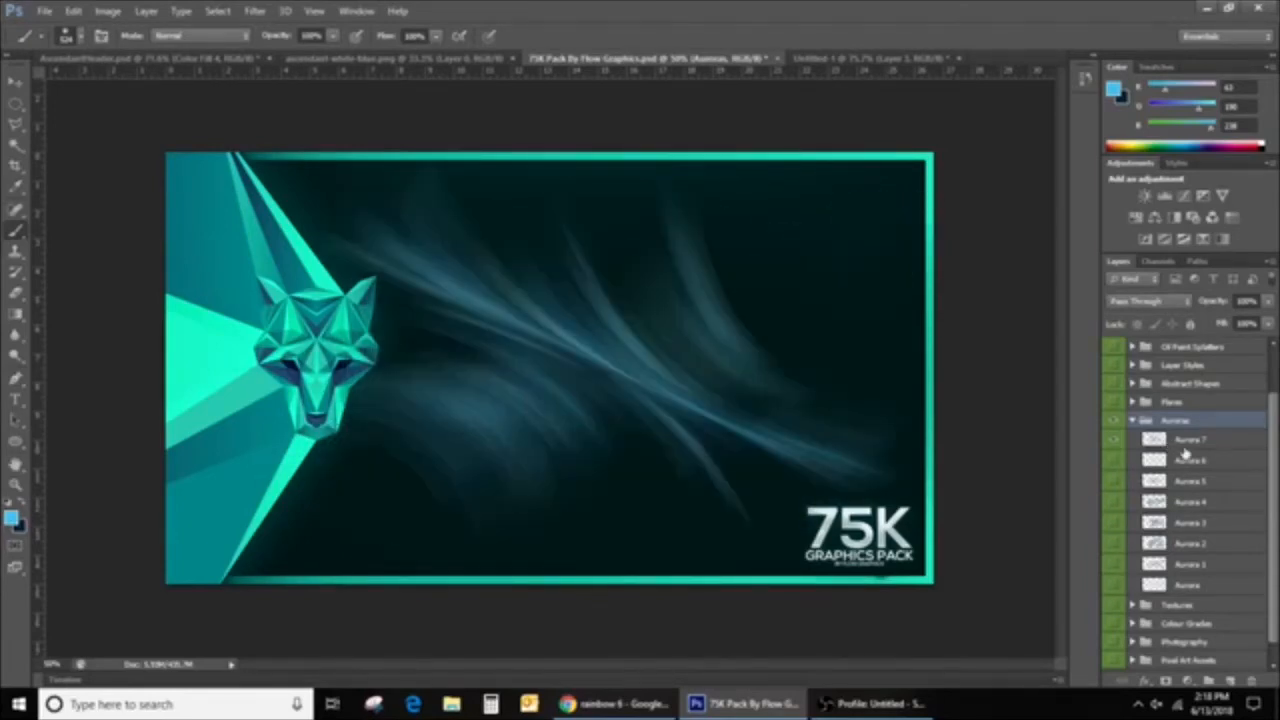
Copy the Aurora 7 layer from the graphics pack into the Untitled-1 banner and hide it there
click(1186, 448)
drag(855, 58, 320, 363)
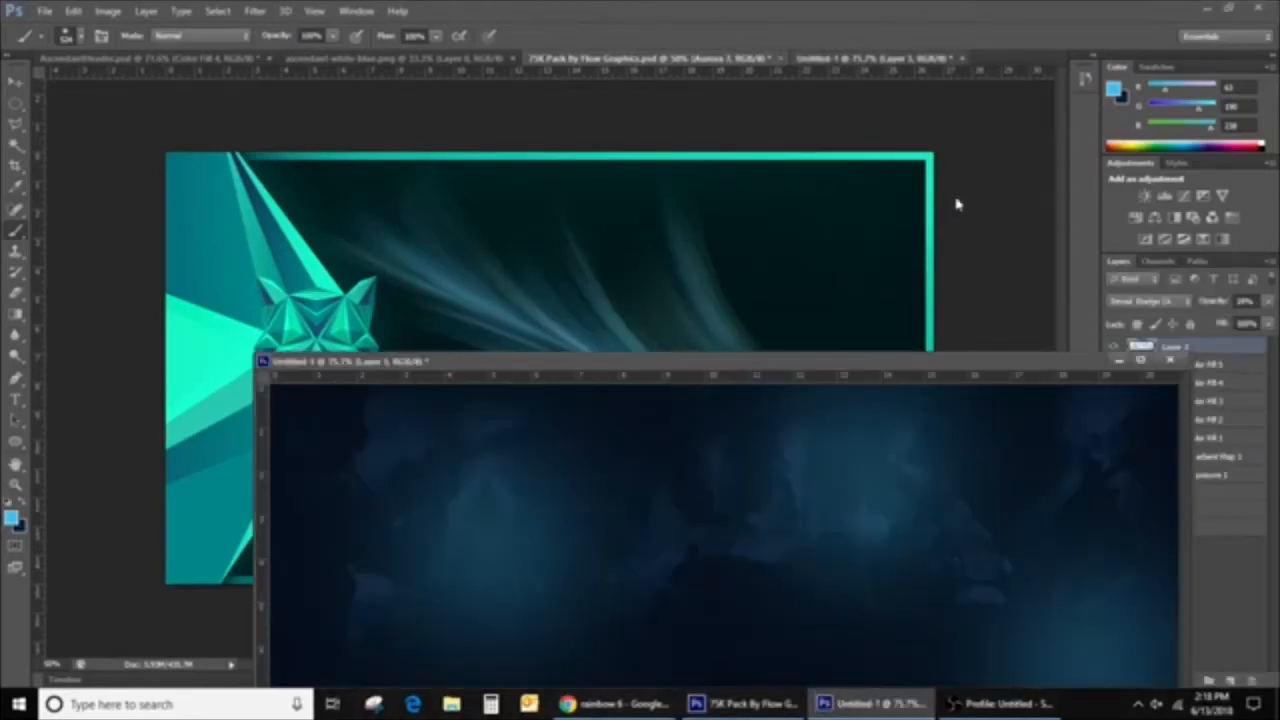
drag(1227, 493, 869, 391)
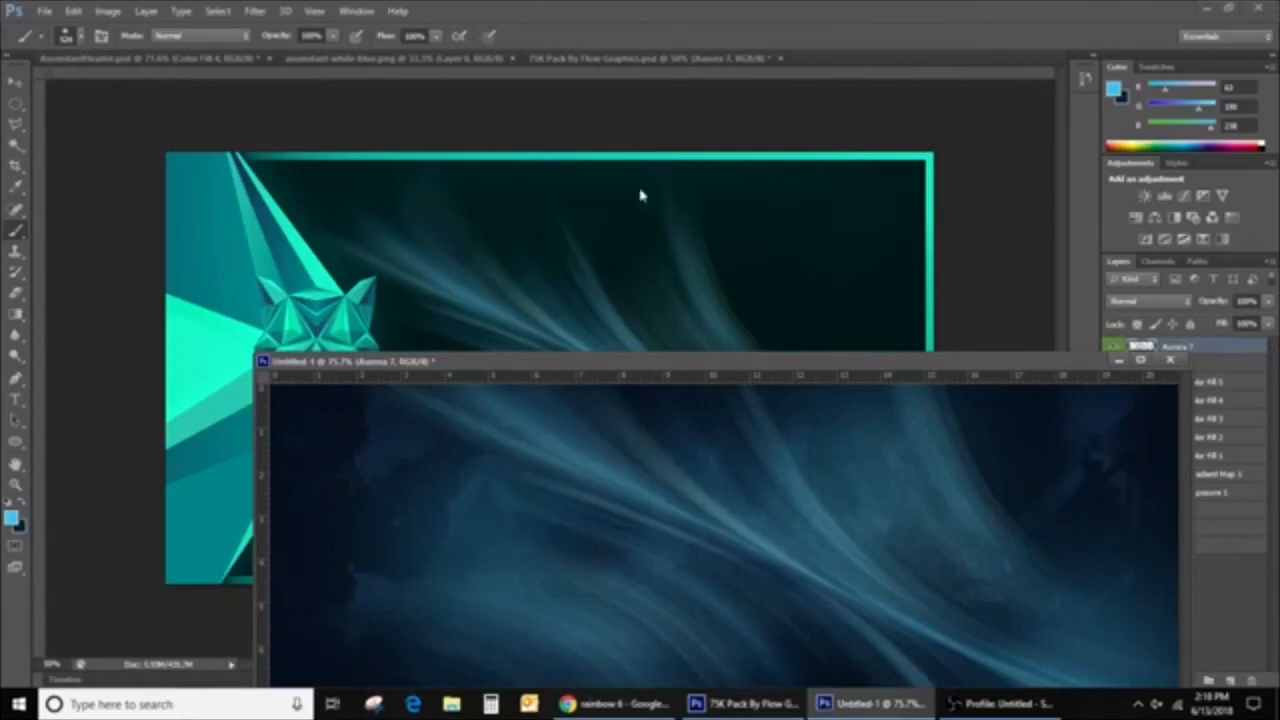
click(603, 57)
drag(971, 368, 985, 62)
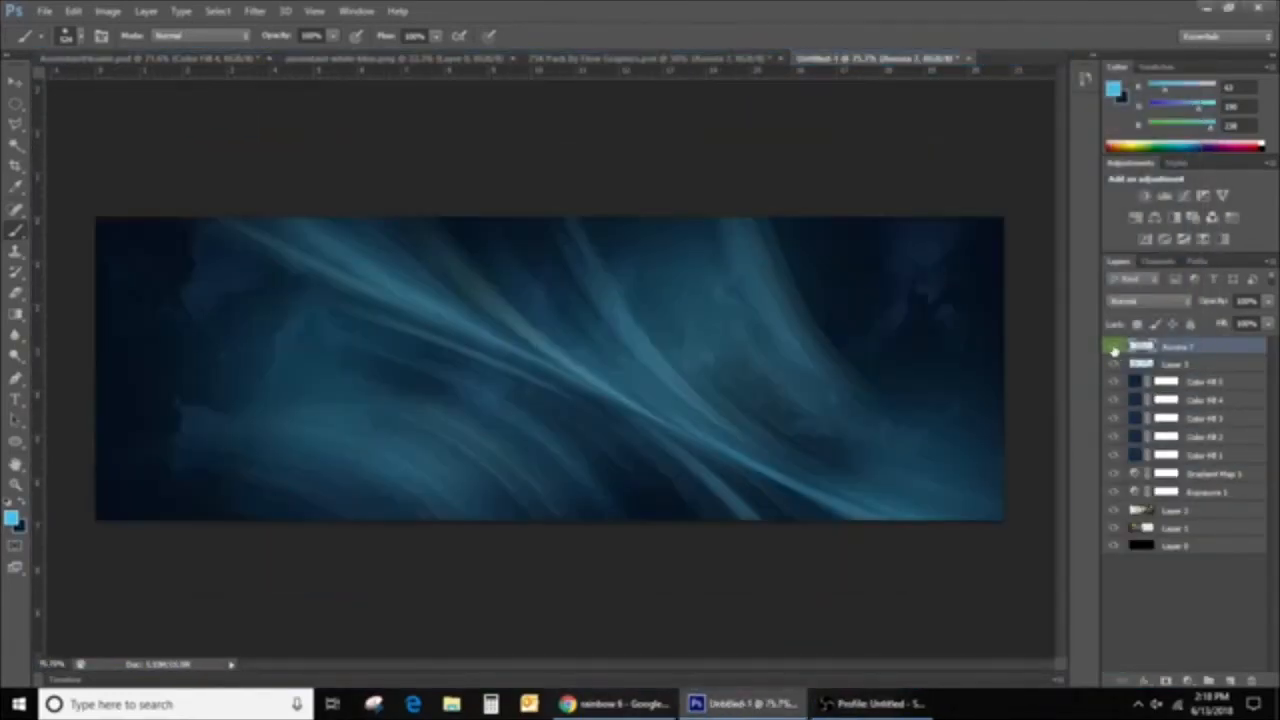
click(1113, 347)
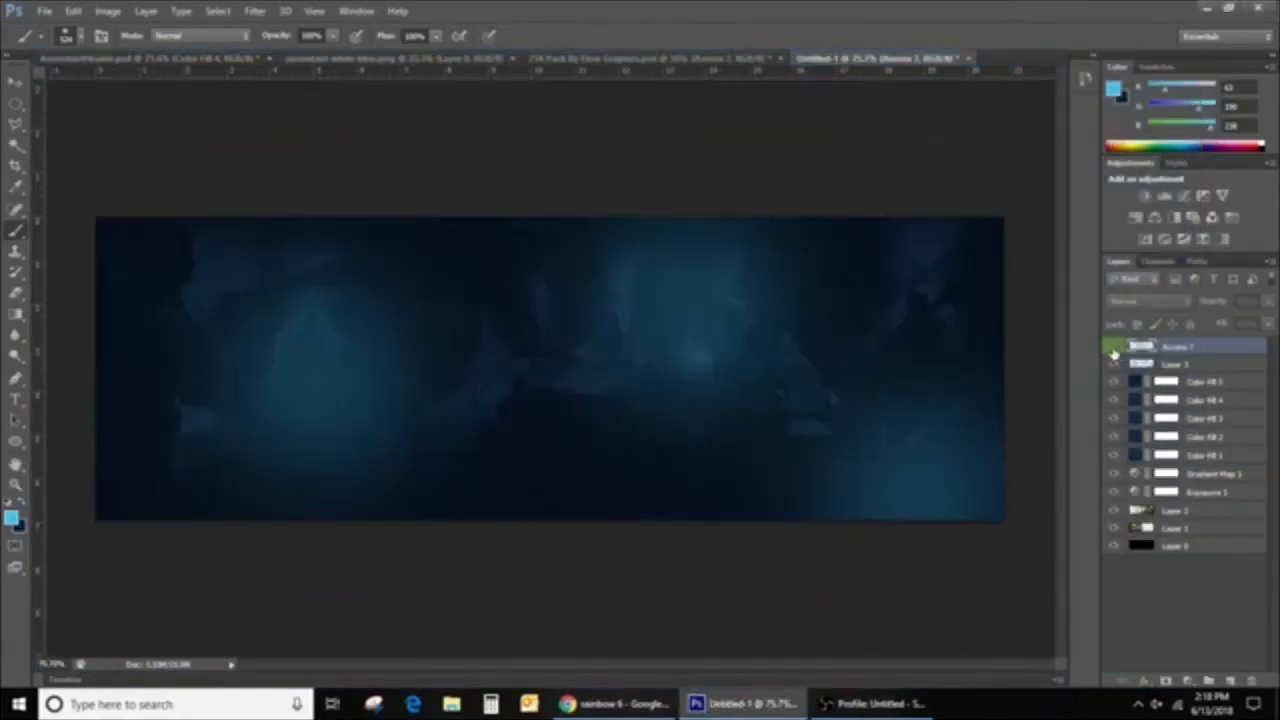
Return to 75K Pack By Flow Graphics.psd, hide the Auroras group and expand the Flares group
click(668, 60)
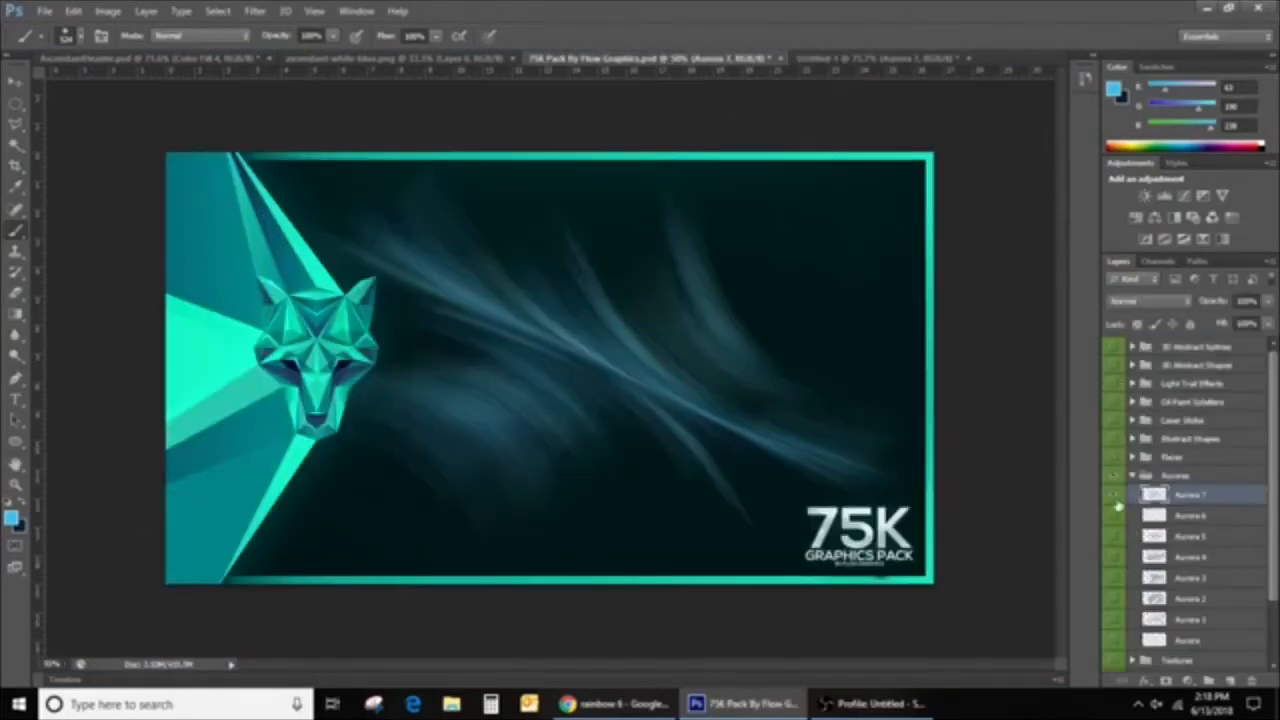
click(1115, 477)
click(1131, 477)
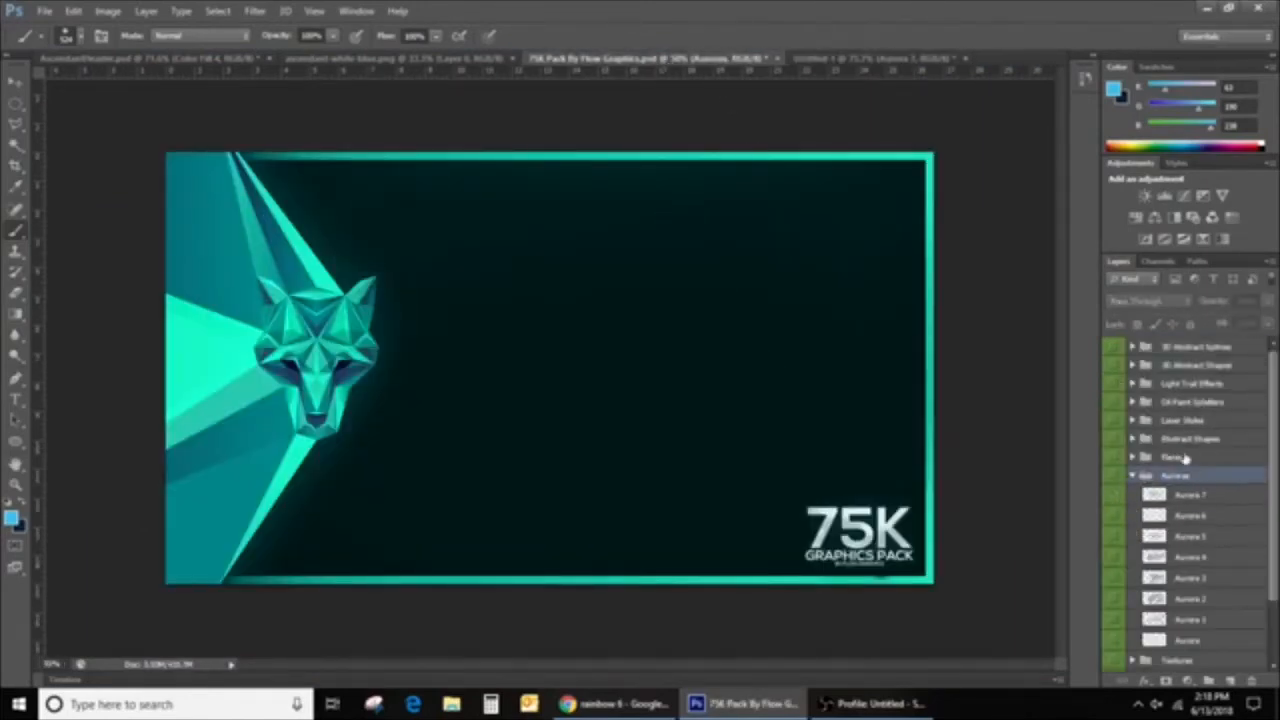
click(1135, 456)
click(1131, 458)
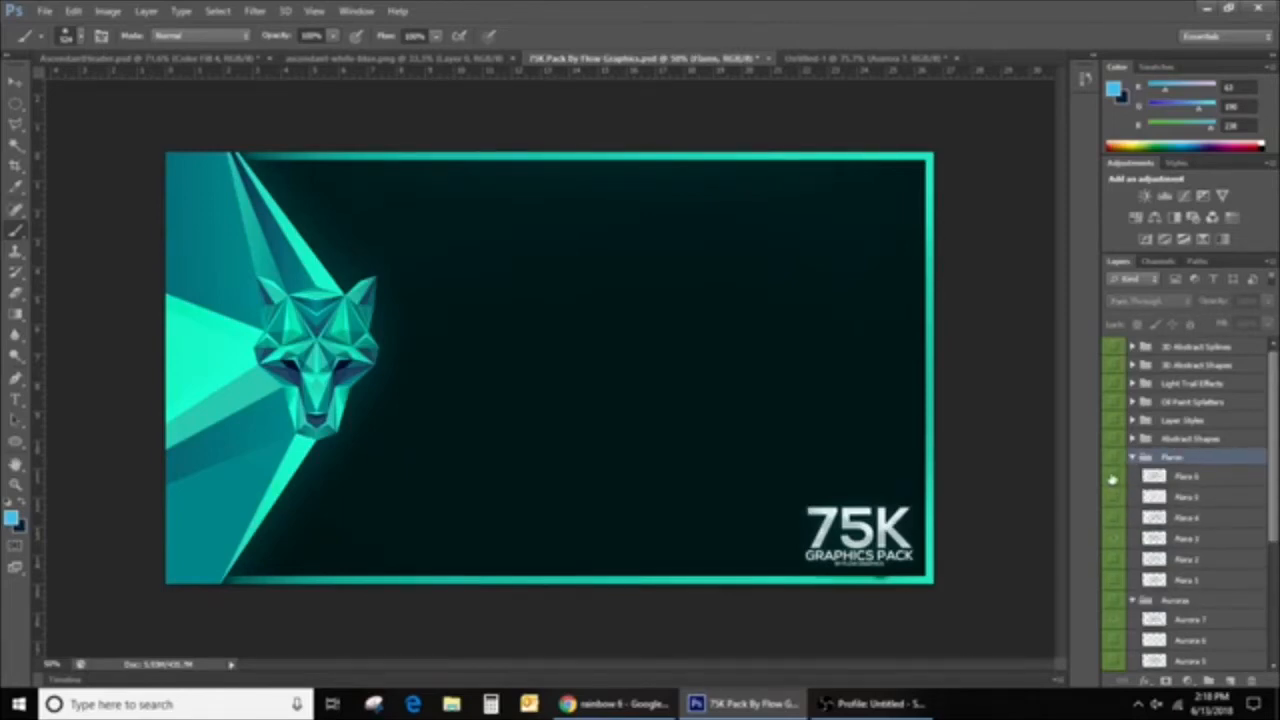
Show the Flares group, preview several of its flare layers and leave only Flare 4 shown
click(1112, 478)
click(1112, 478)
click(1110, 500)
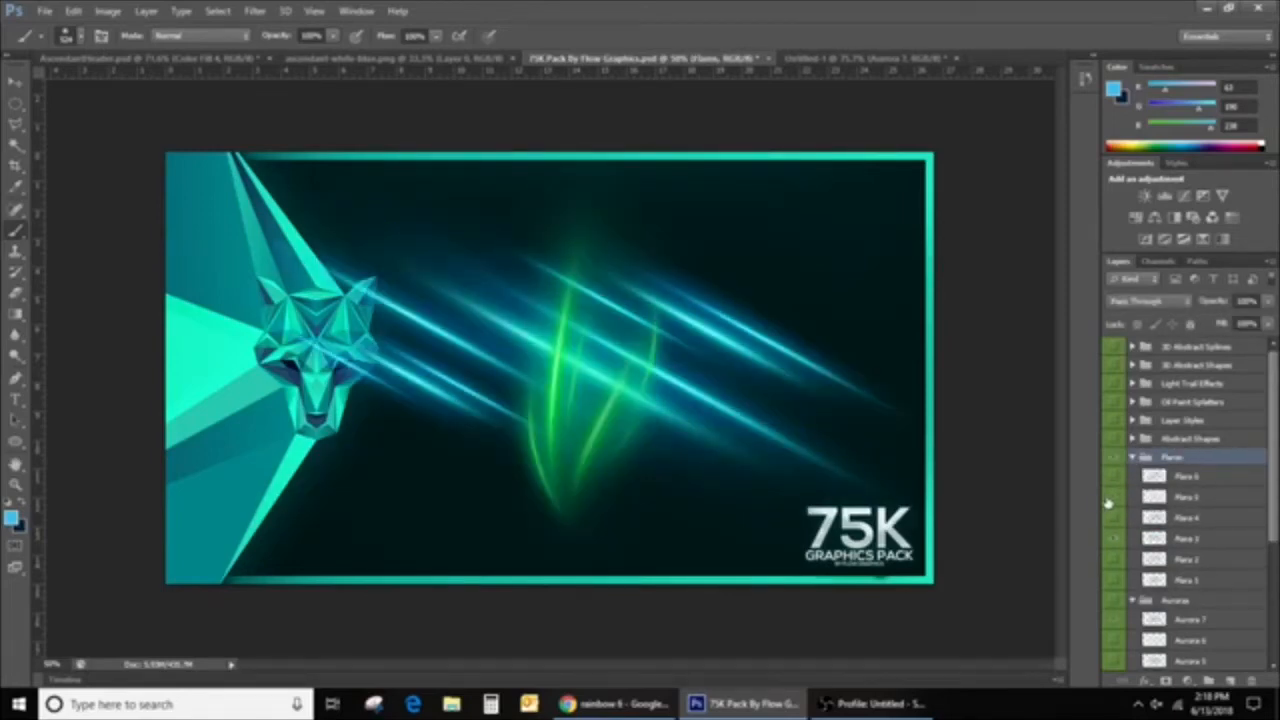
click(1110, 500)
click(1112, 540)
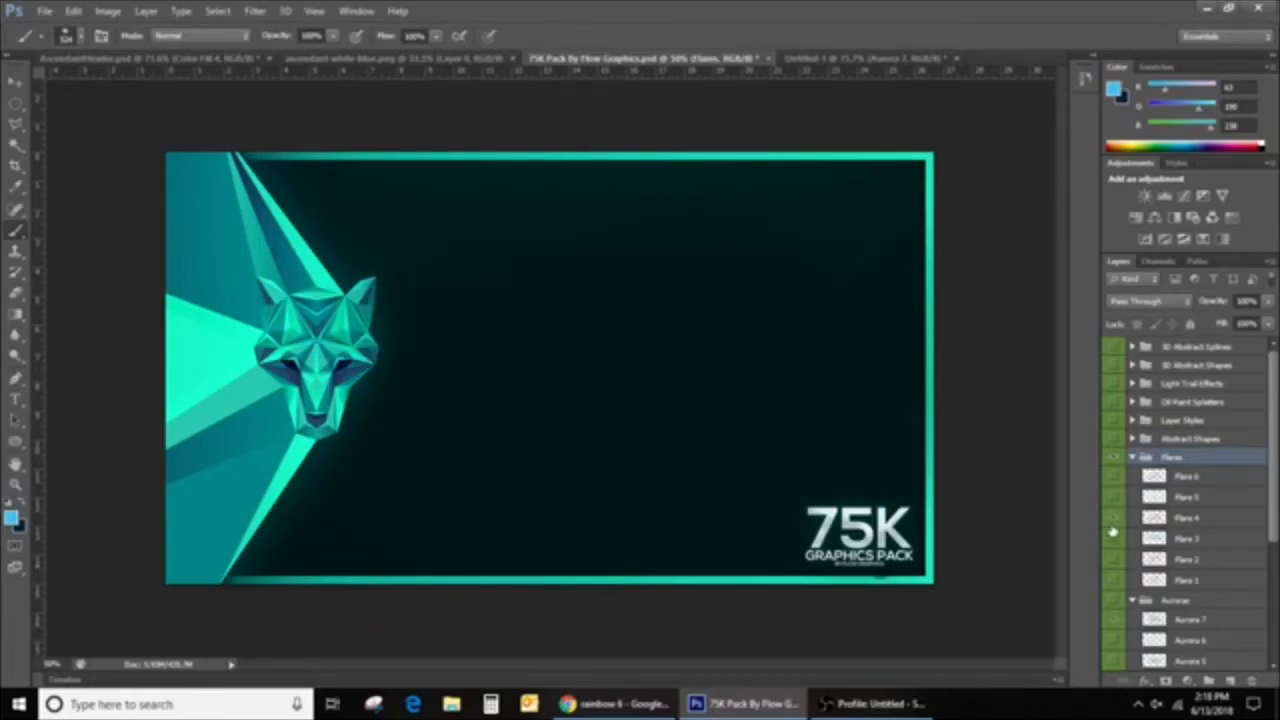
click(1112, 520)
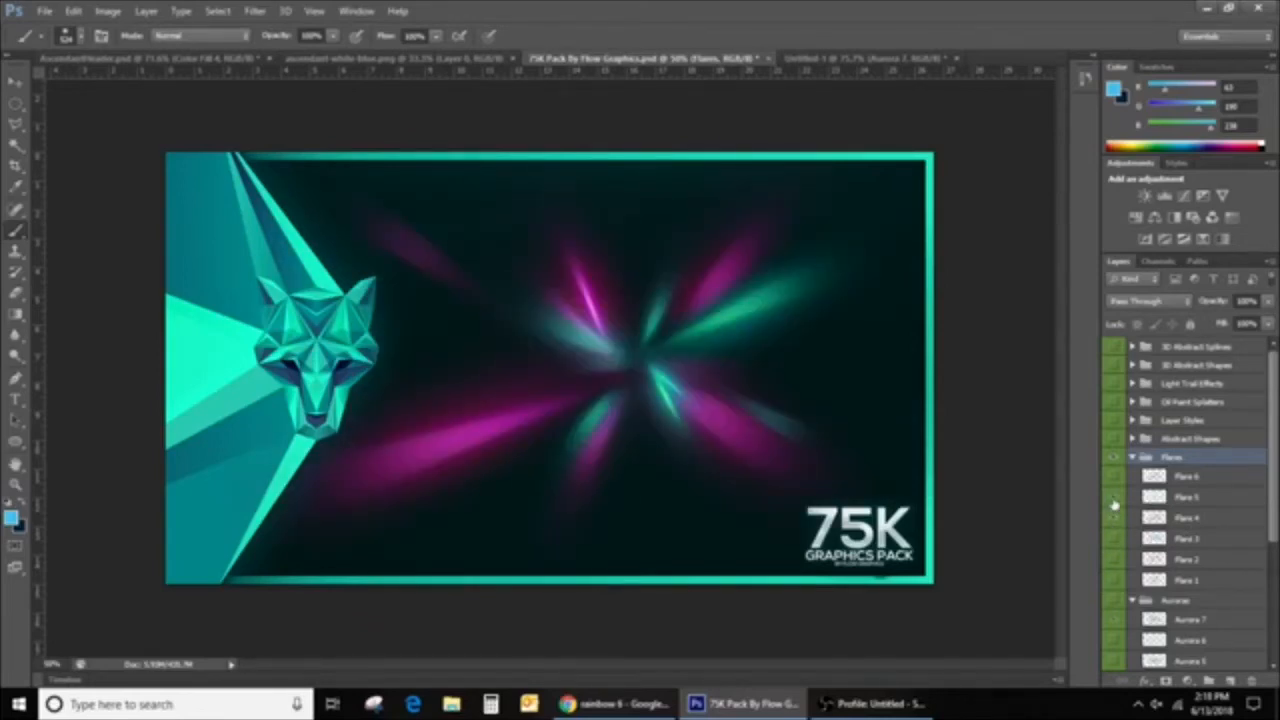
click(1113, 500)
click(1113, 500)
Copy the Flare 4 layer from the graphics pack into the Untitled-1 banner
drag(840, 58, 640, 357)
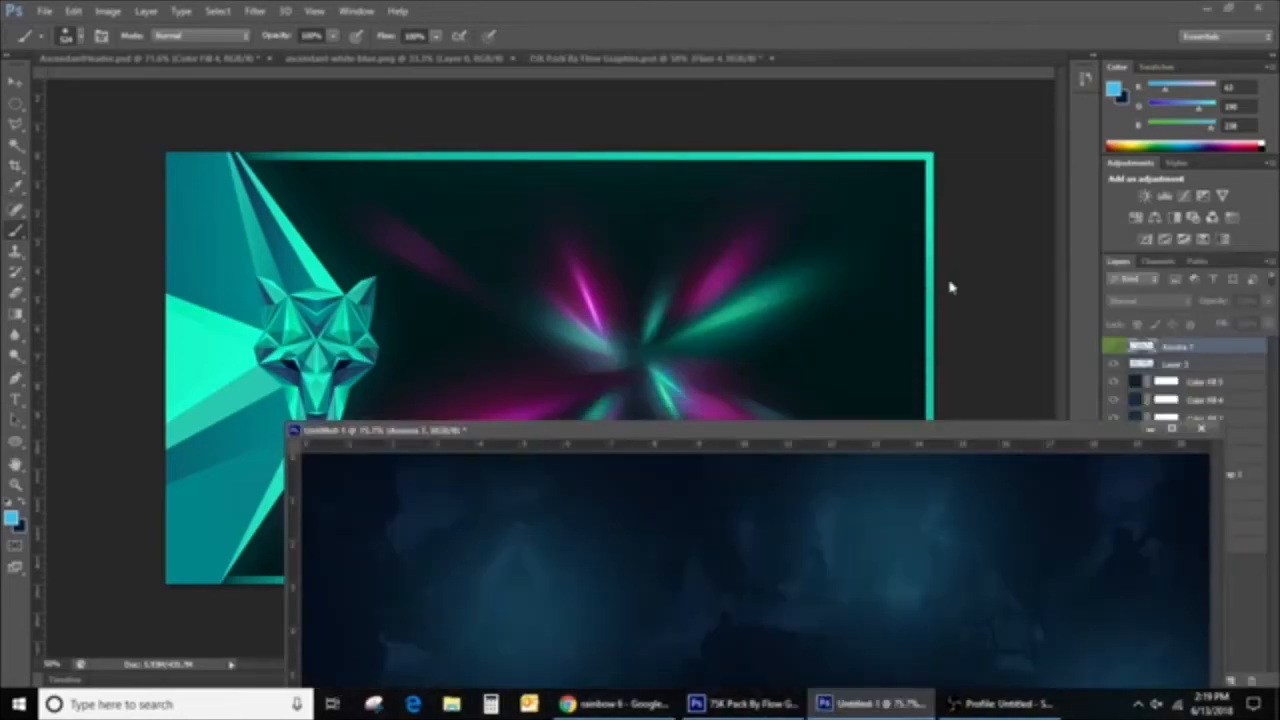
click(950, 288)
drag(1251, 527, 800, 58)
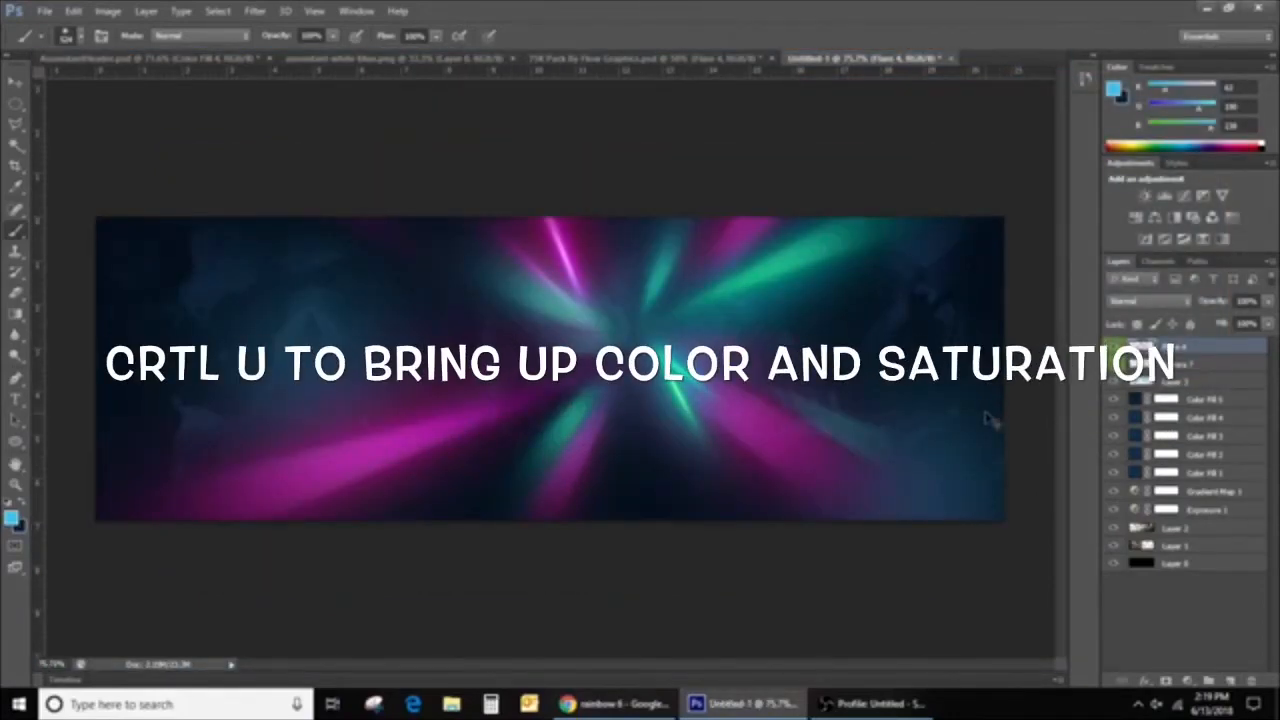
Desaturate the Flare 4 layer completely with Hue/Saturation, setting Saturation to -100
key(ctrl+u)
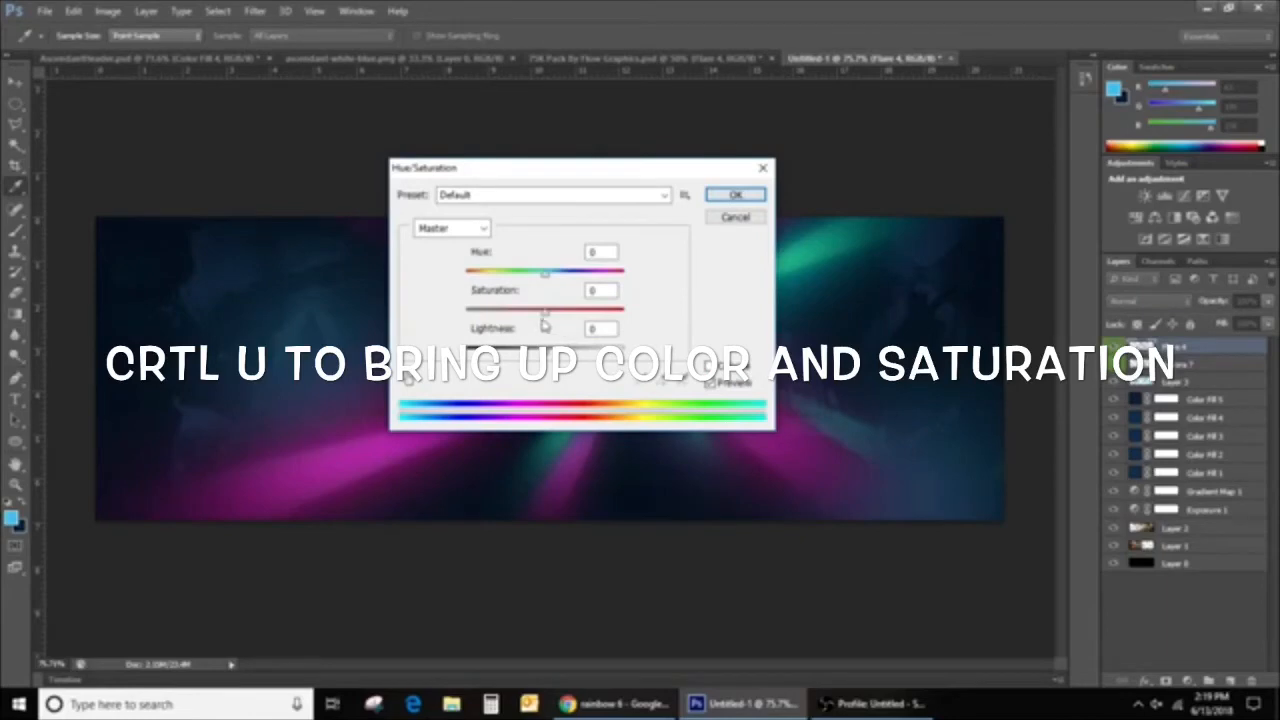
click(551, 312)
drag(551, 314, 466, 313)
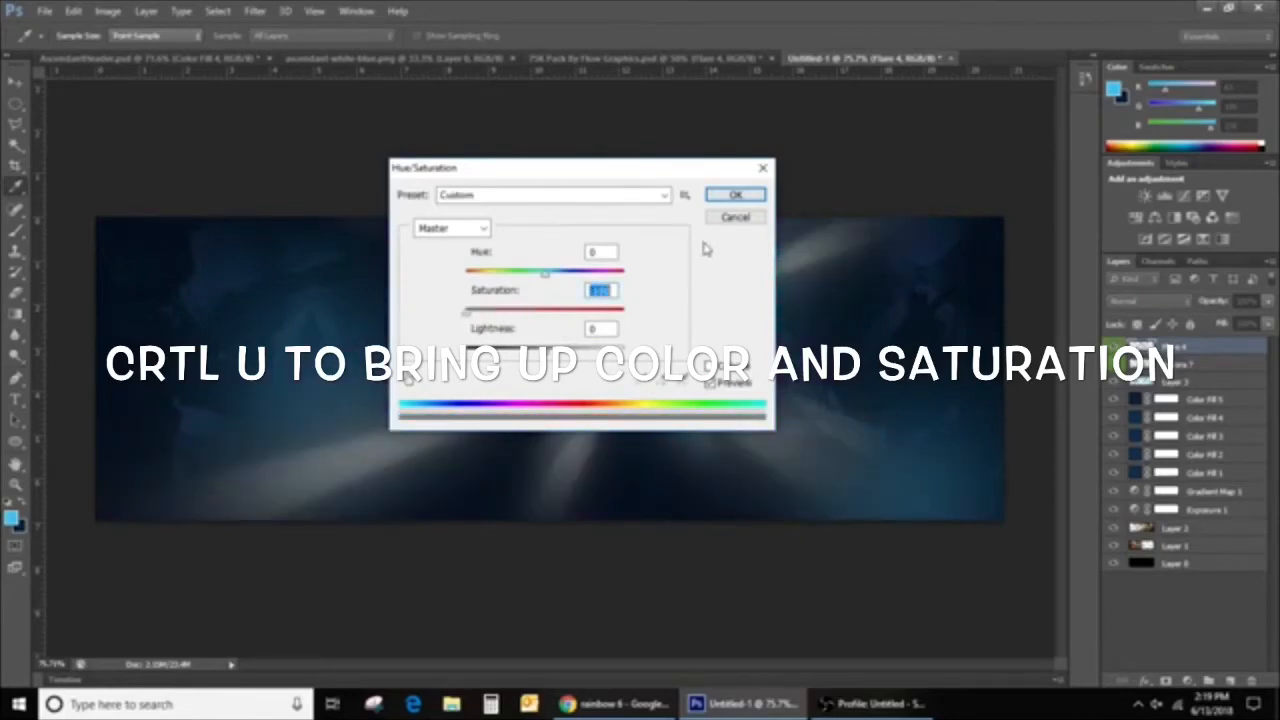
click(728, 198)
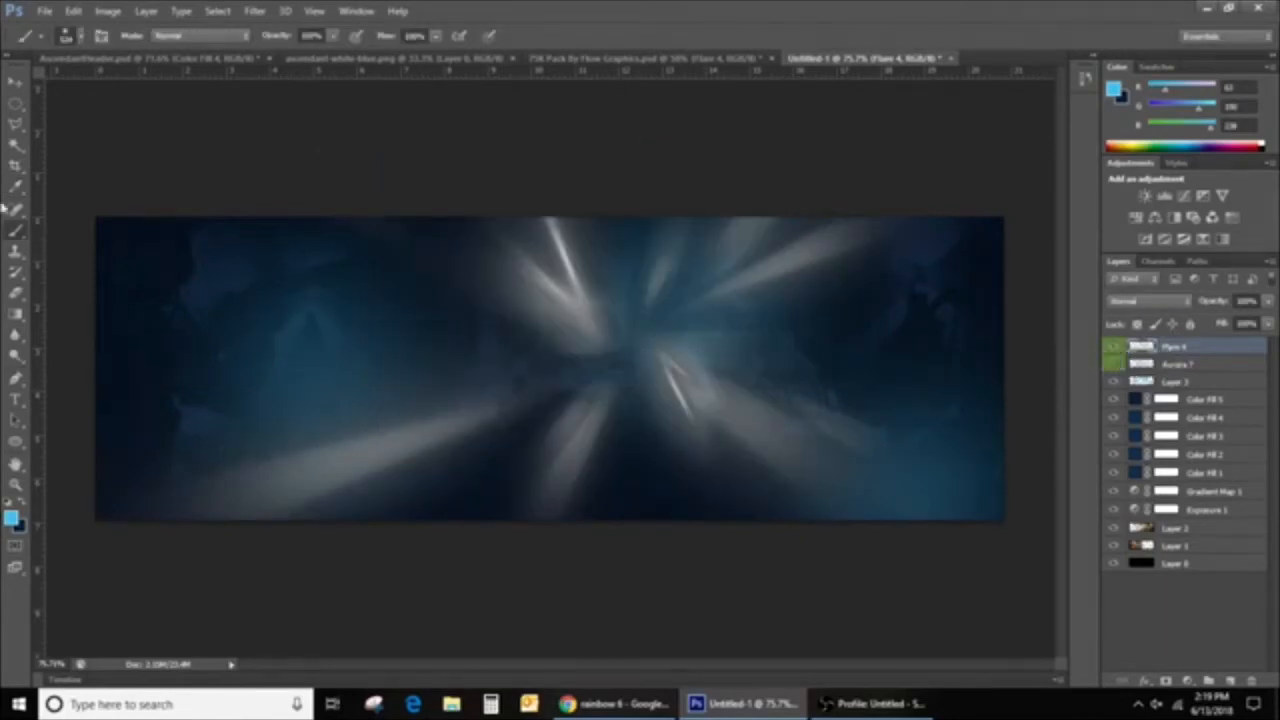
Scale the Flare 4 layer down and place it in the banner's lower-left corner
click(15, 82)
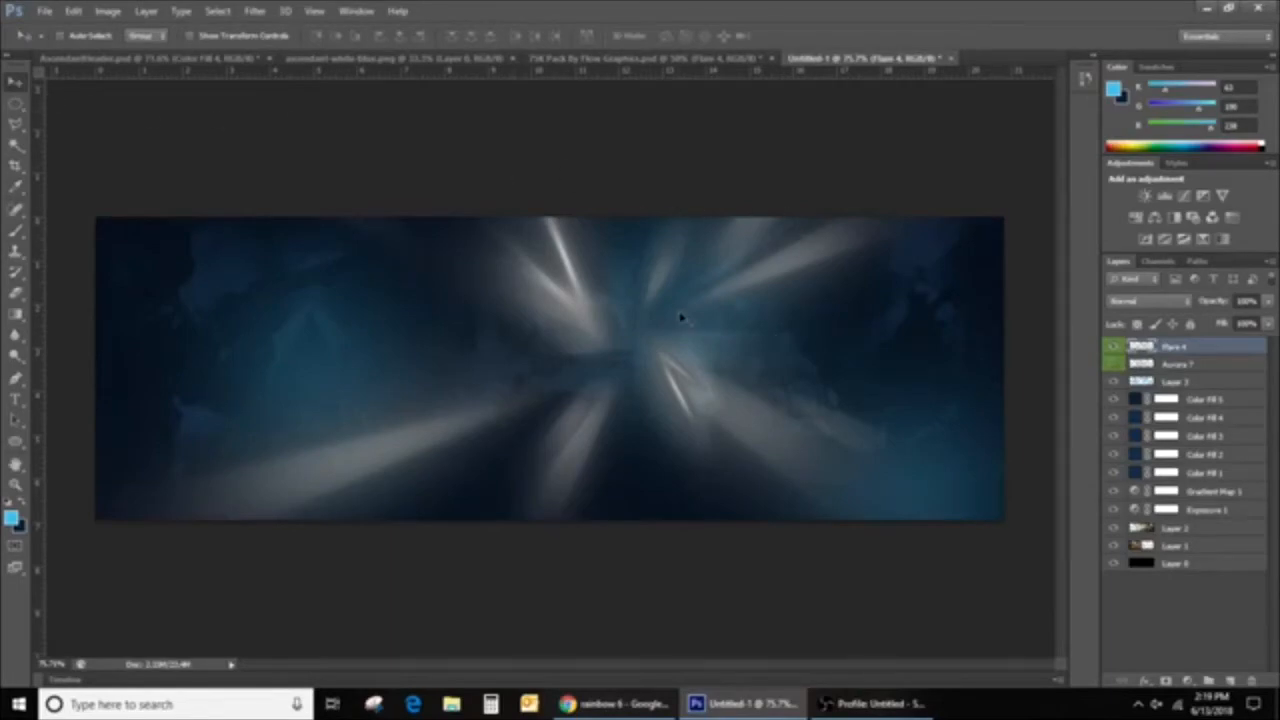
drag(674, 388, 603, 372)
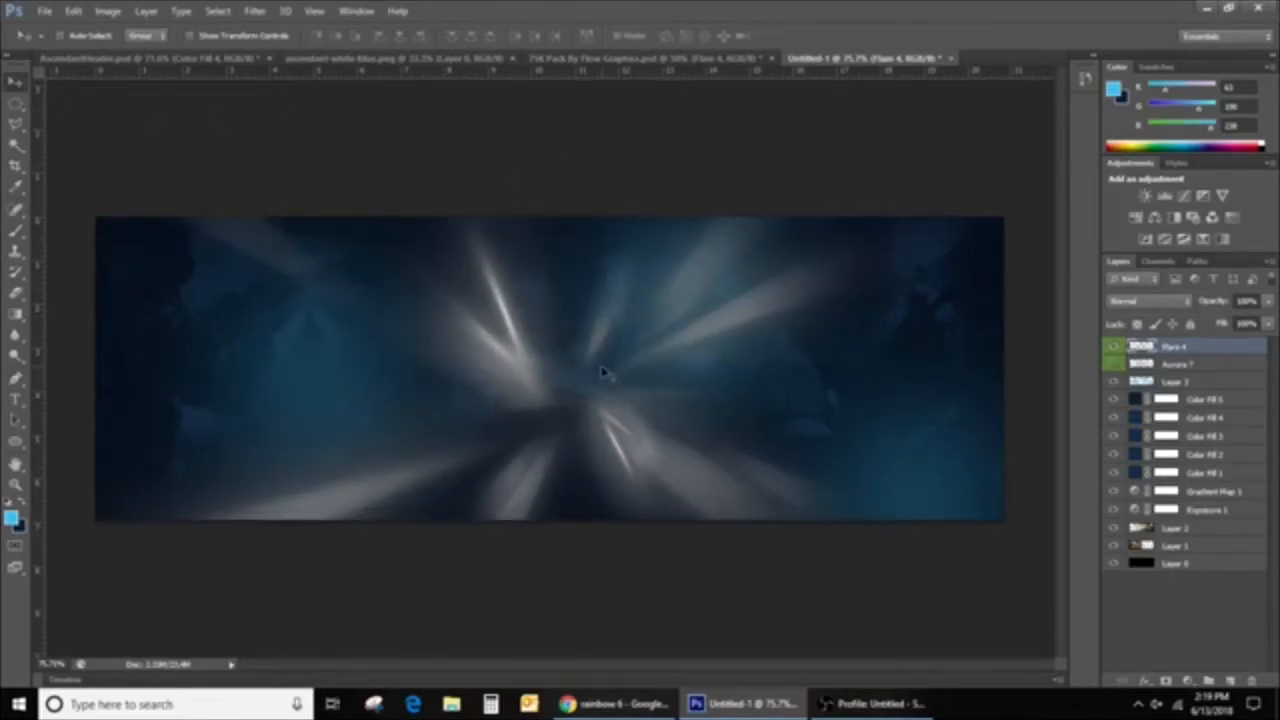
key(ctrl+t)
drag(737, 303, 634, 349)
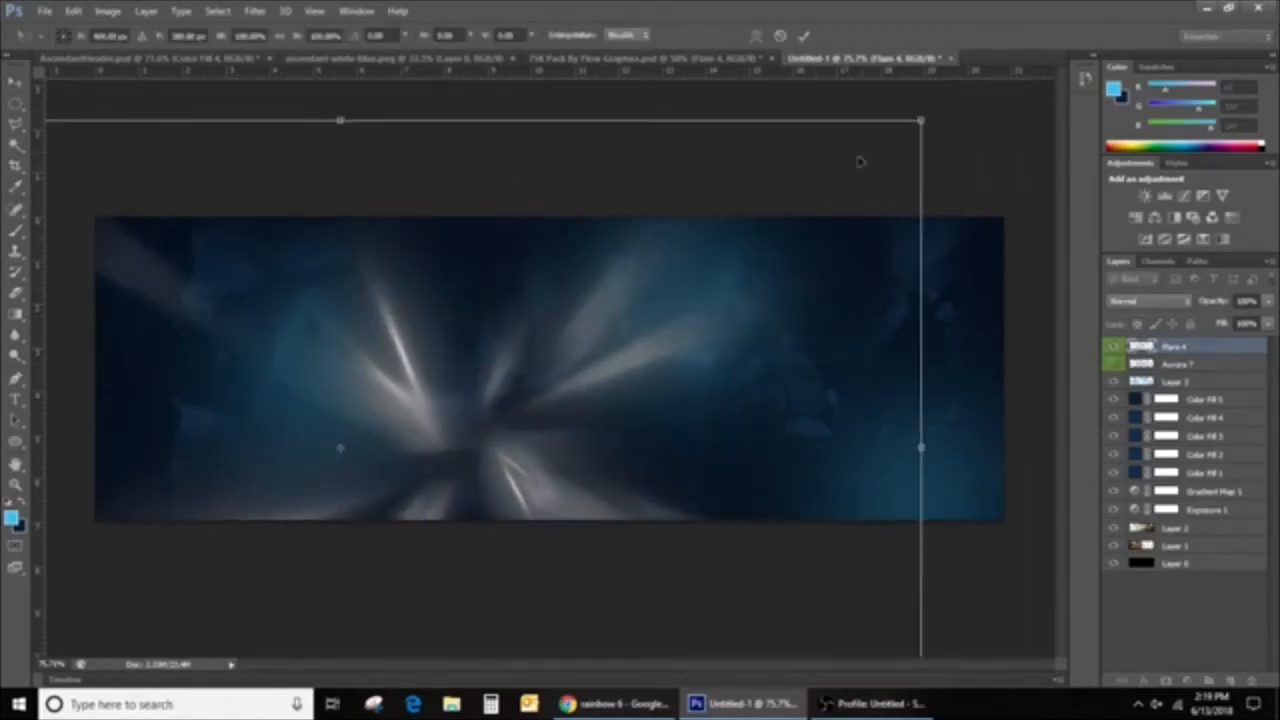
drag(928, 118, 537, 371)
key(Return)
drag(390, 456, 337, 543)
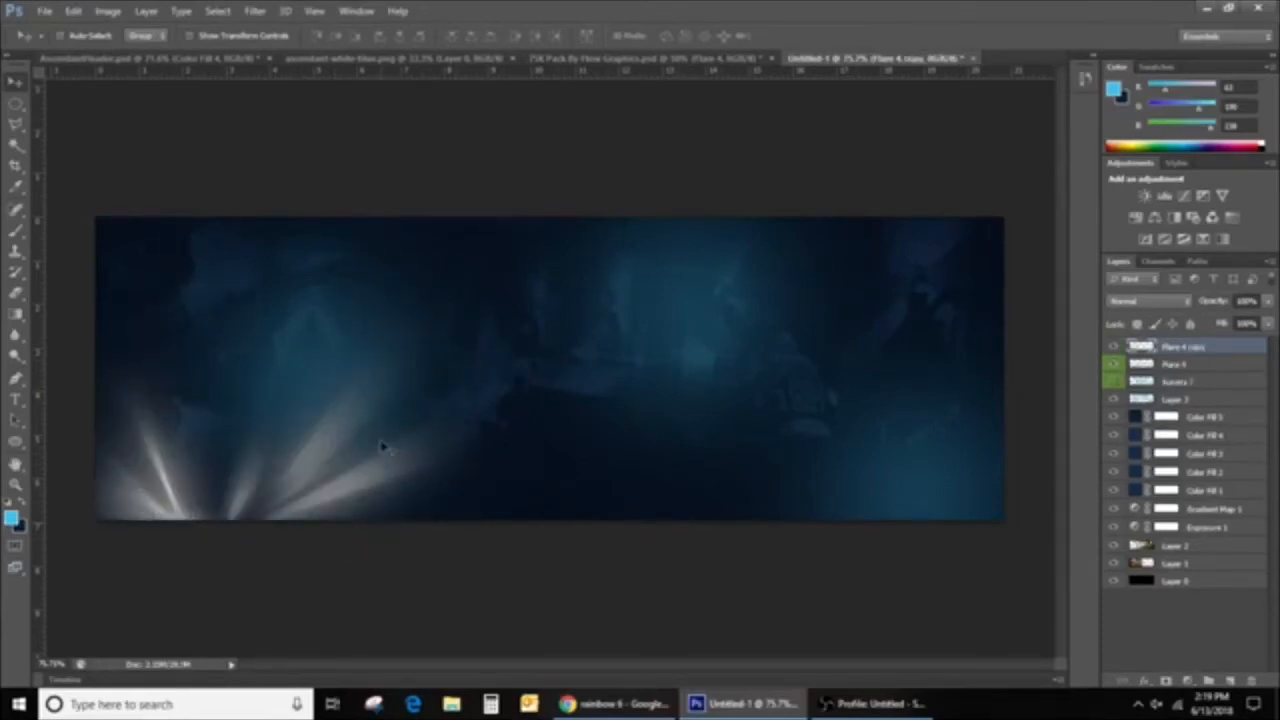
Place a duplicate of Flare 4 at the banner's lower right and blacken it with Hue/Saturation, setting Lightness to -100
drag(380, 443, 980, 484)
key(ctrl+u)
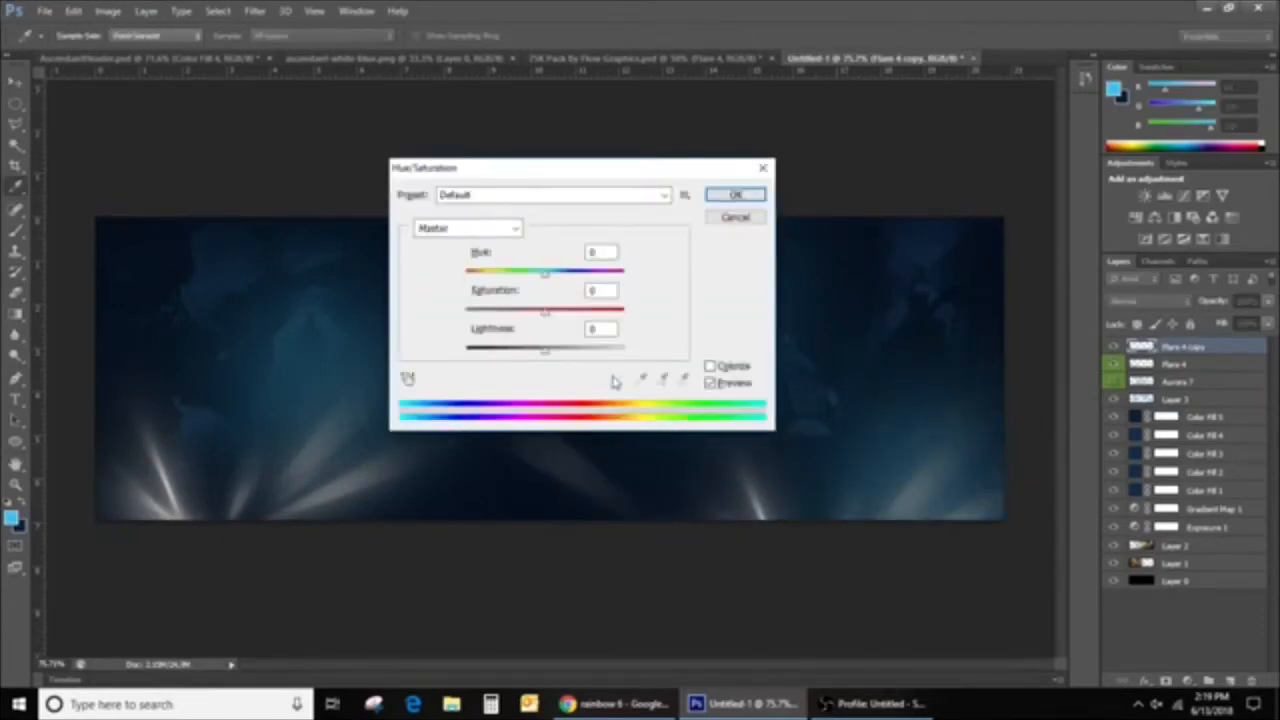
drag(543, 349, 465, 350)
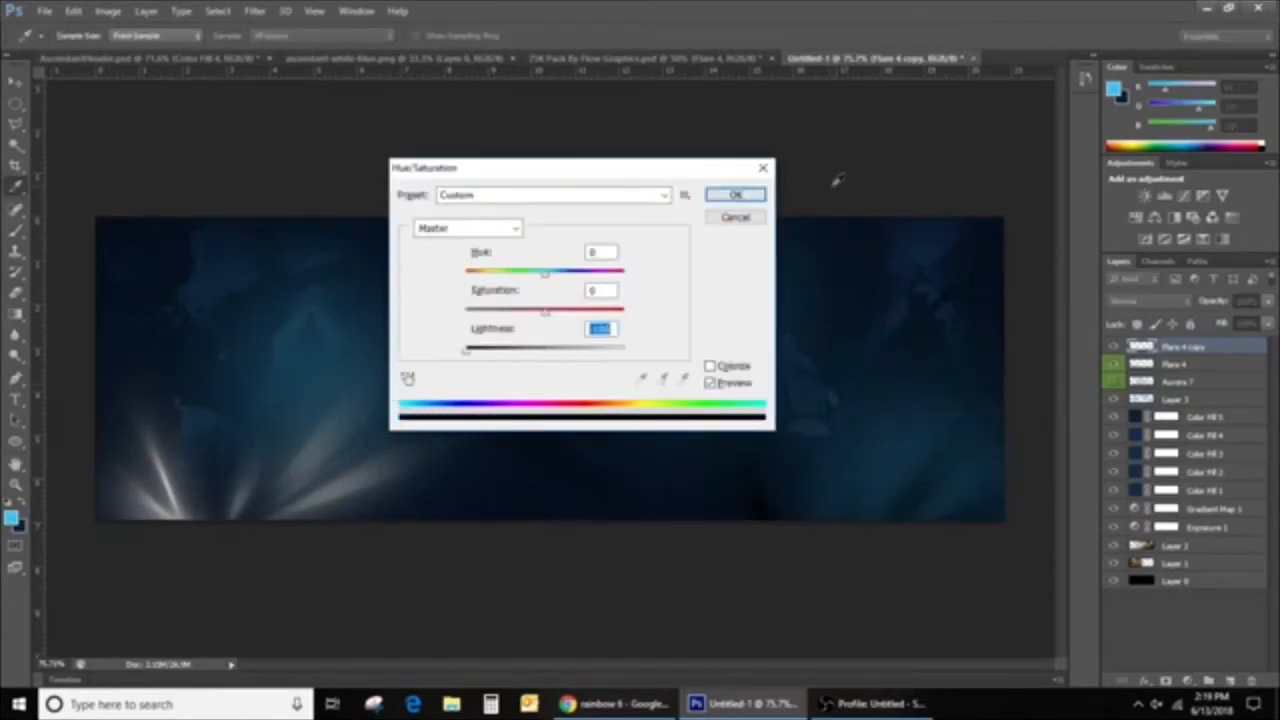
click(737, 194)
Rotate the black Flare 4 copy about 67° counterclockwise and reposition it near the banner's lower-right corner
drag(810, 465, 850, 433)
key(ctrl+t)
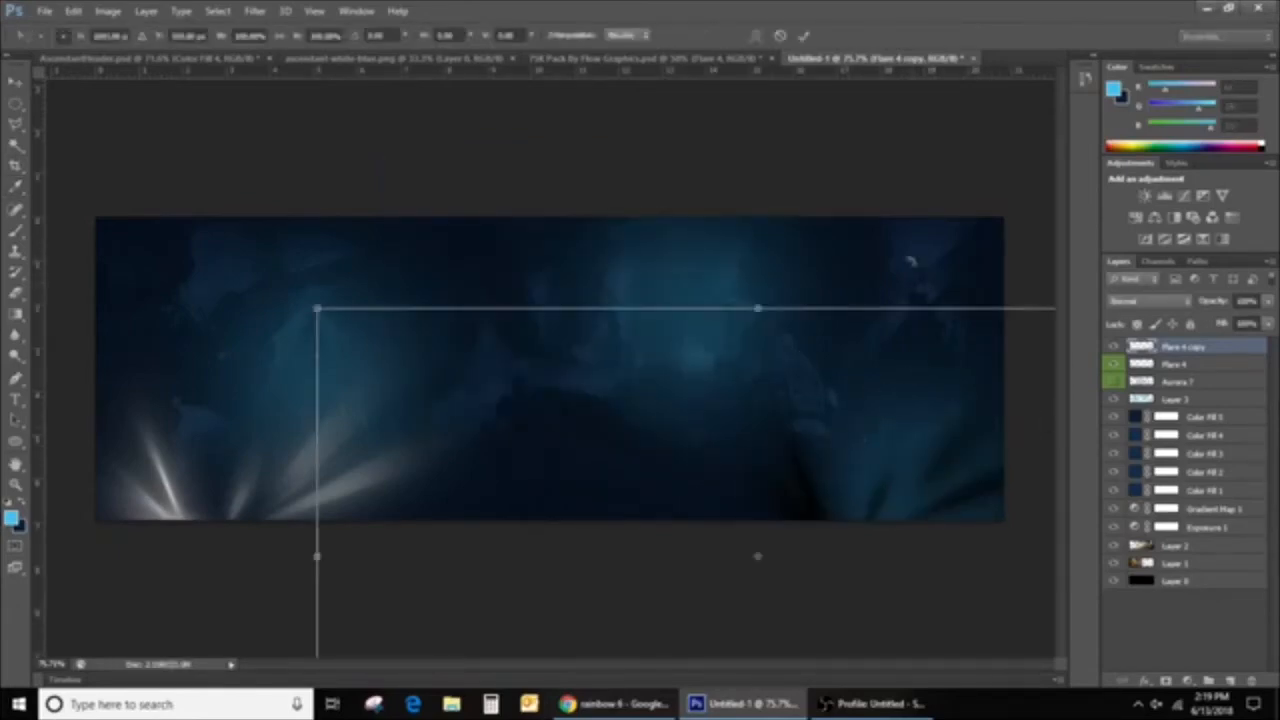
drag(910, 262, 686, 237)
drag(900, 360, 1055, 450)
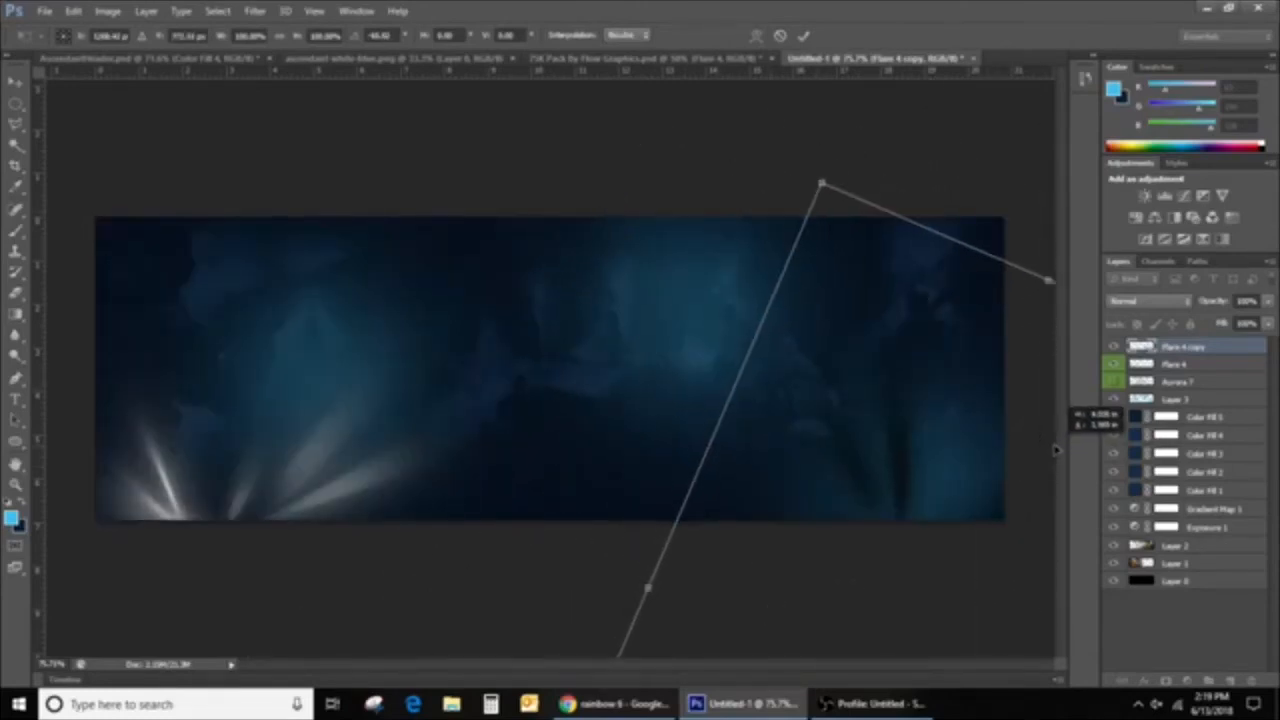
key(Return)
scroll(664, 416, down, 5)
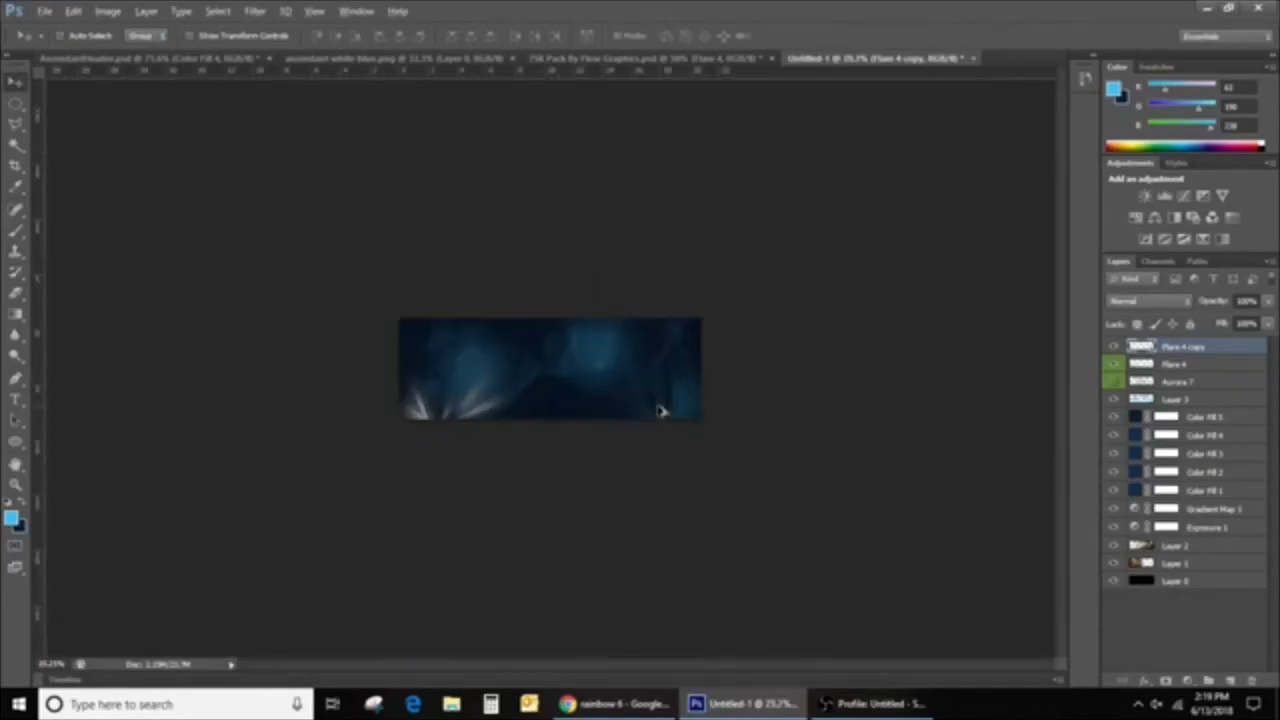
scroll(634, 400, up, 4)
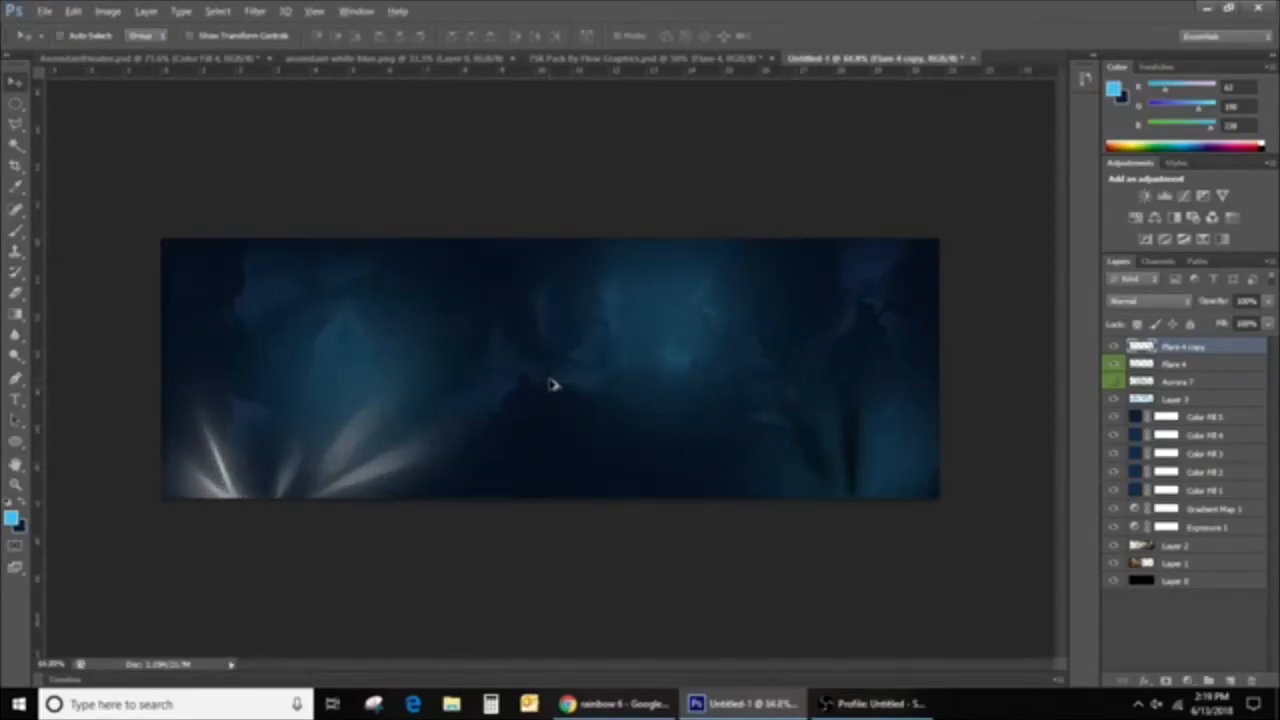
Lower the original Flare 4 layer's opacity to about 10%
key(alt)
click(1270, 299)
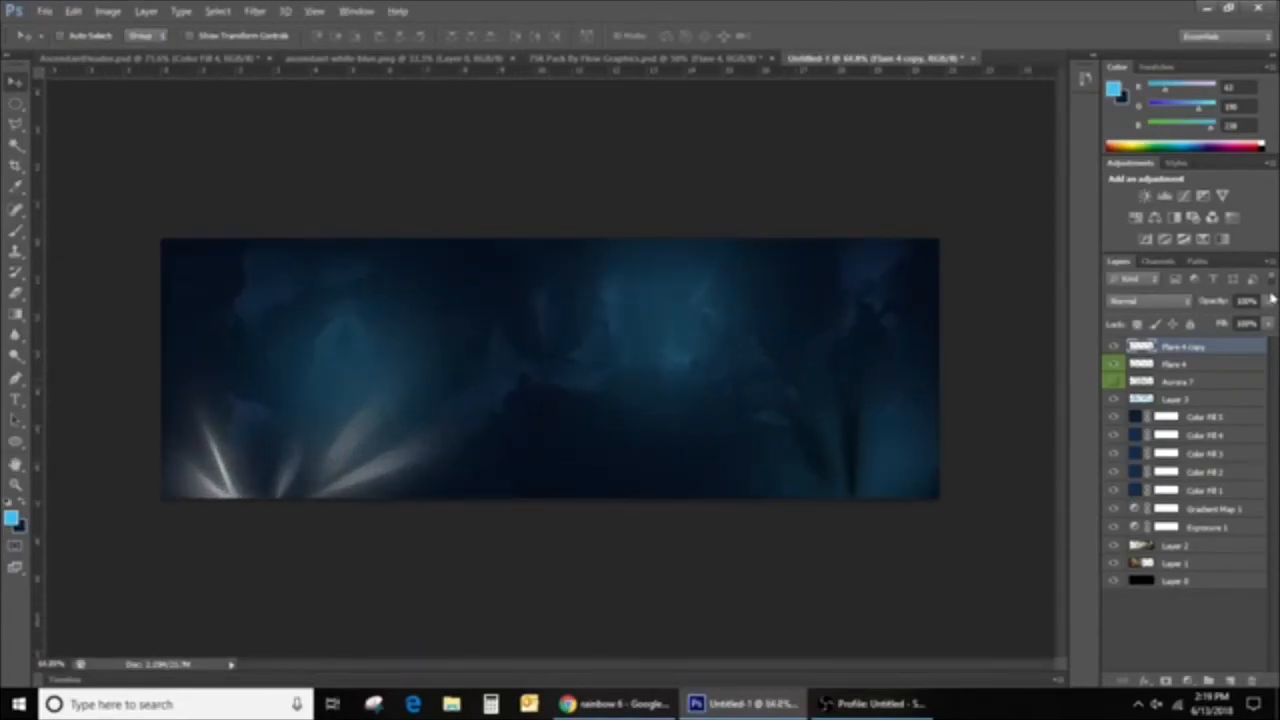
click(1193, 366)
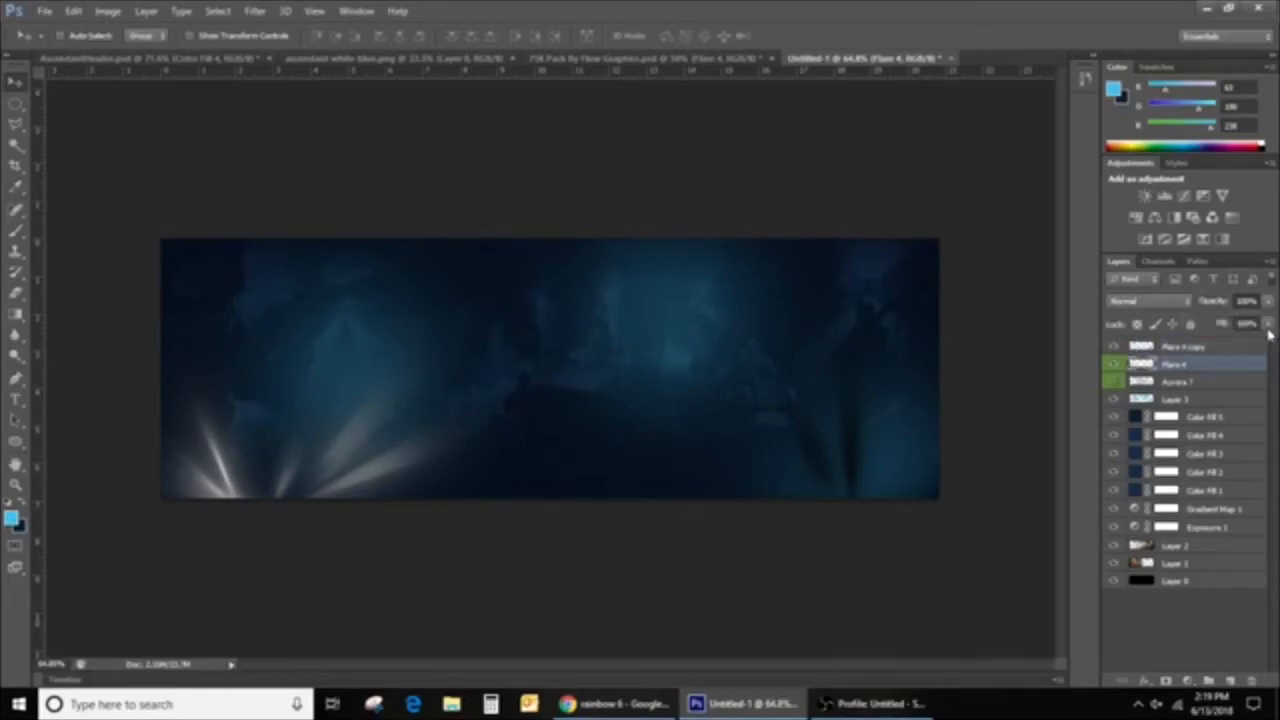
click(1269, 302)
drag(1268, 319, 1198, 344)
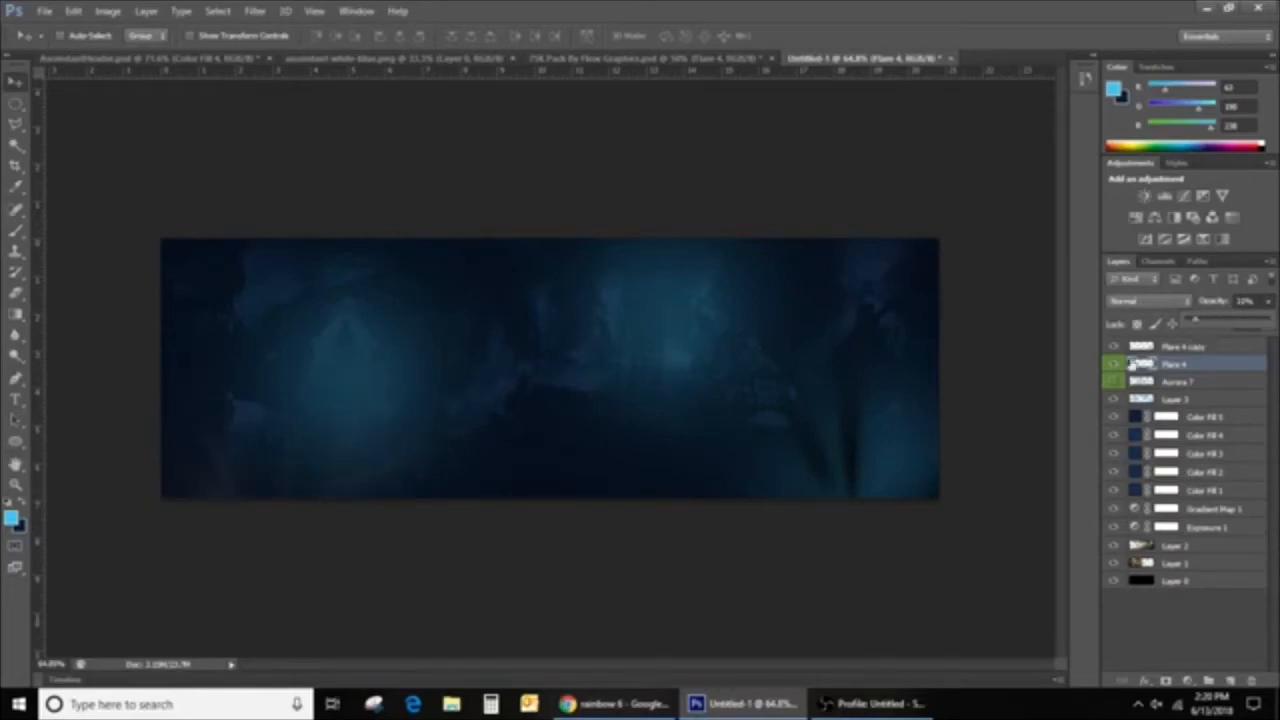
scroll(786, 436, down, 1)
scroll(438, 328, up, 2)
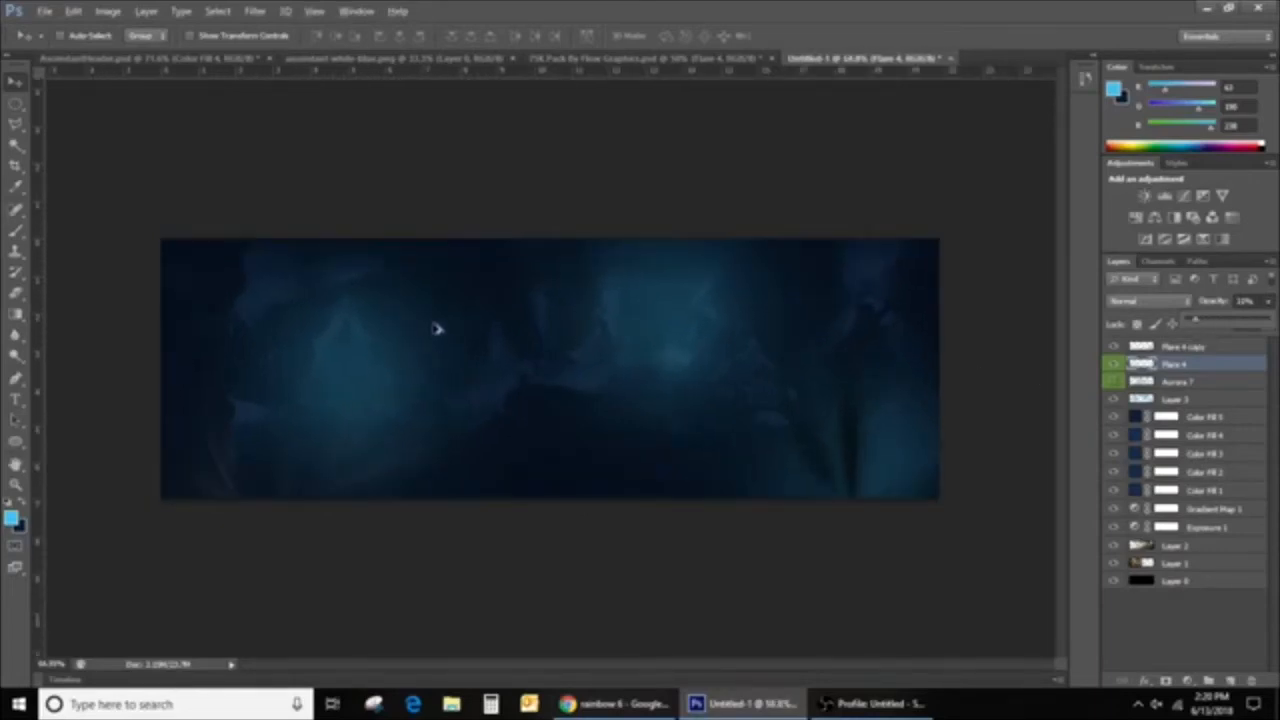
Show the Aurora 7 layer over the left part of the banner and lower its opacity to about 21%
click(1197, 384)
drag(660, 440, 342, 370)
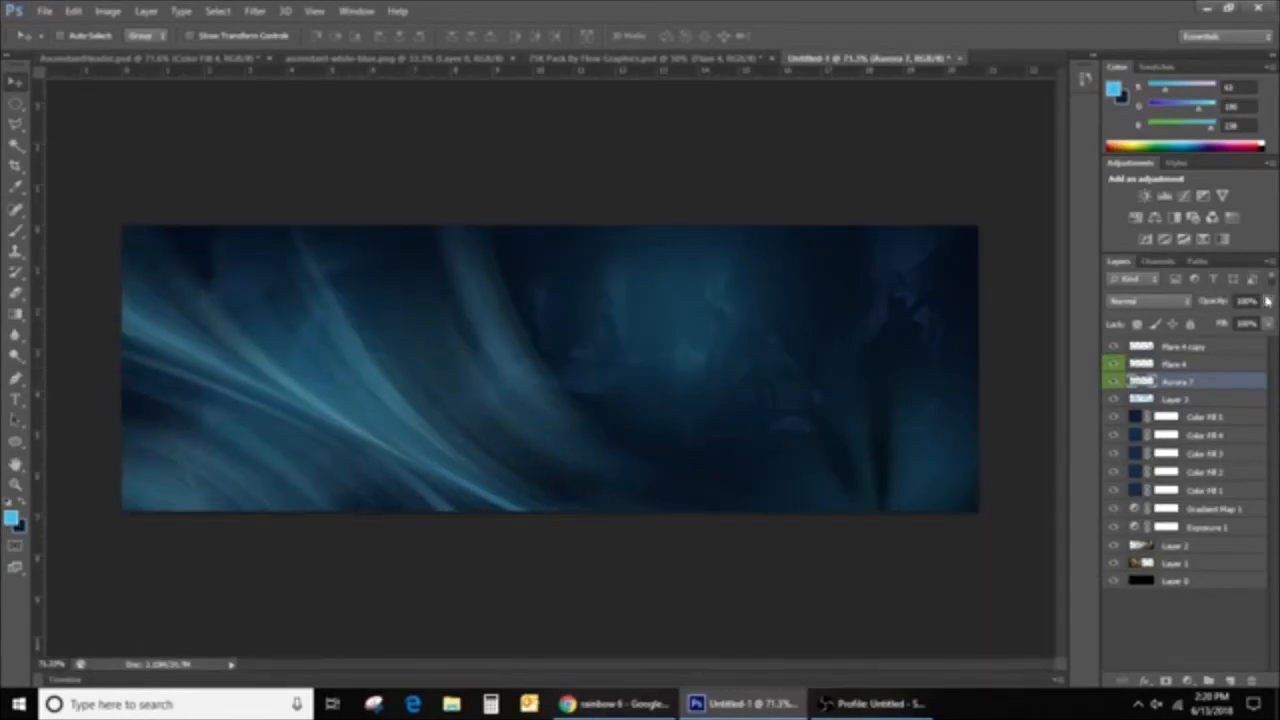
click(1268, 301)
drag(1262, 328, 1222, 334)
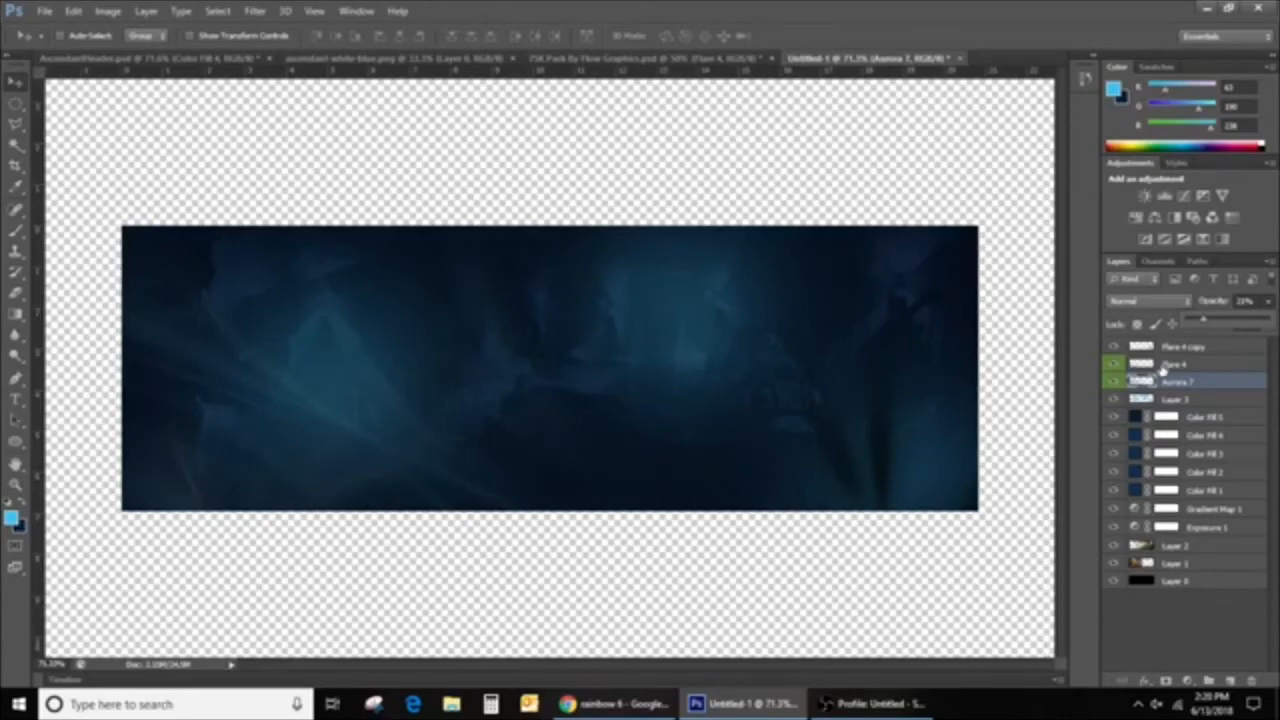
Duplicate the Aurora 7 layer, then move the copy to the banner's right side and rotate it
key(ctrl+j)
key(ctrl+t)
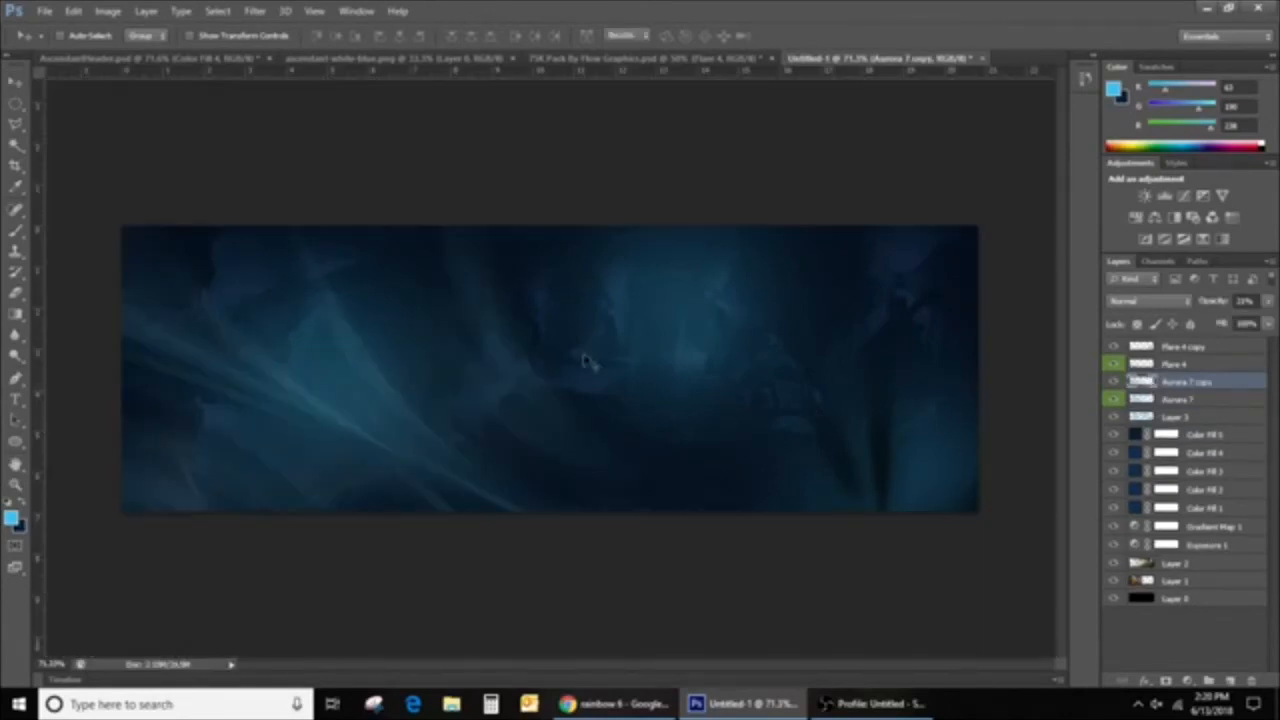
drag(540, 333, 1082, 220)
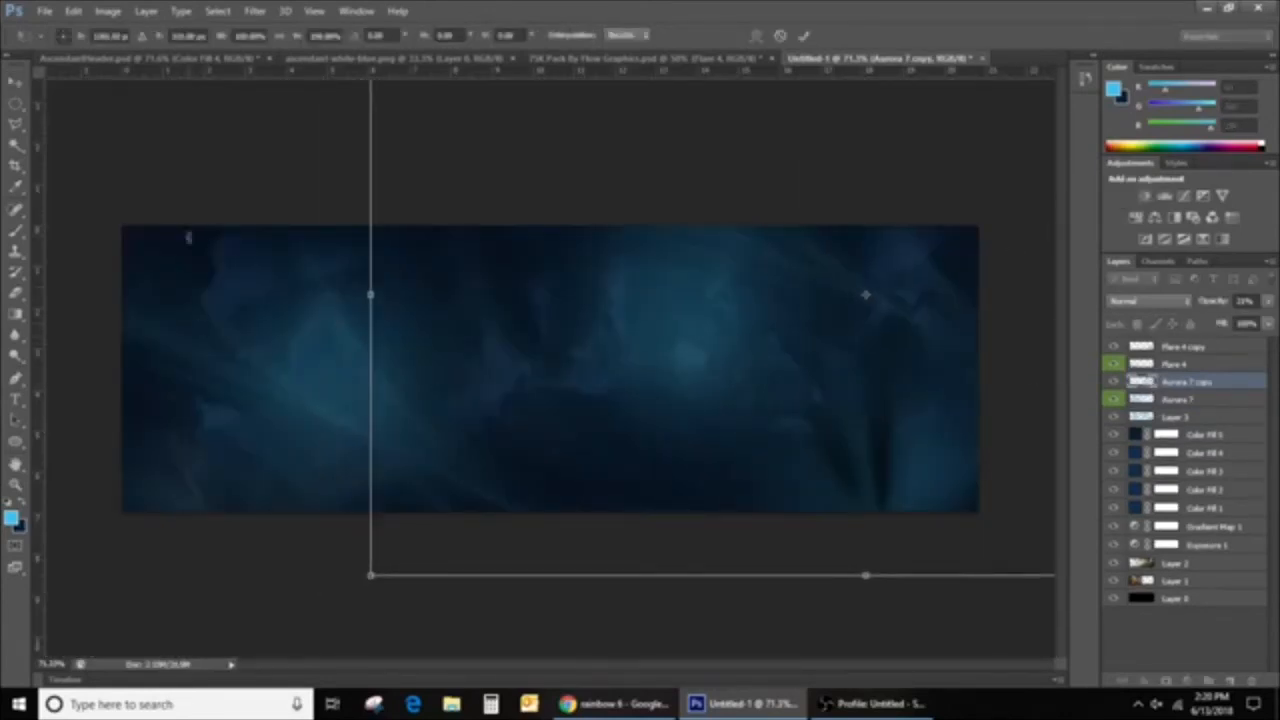
drag(234, 221, 335, 450)
mouse_move(814, 209)
mouse_down()
mouse_move(800, 251)
mouse_move(803, 197)
mouse_up()
key(Return)
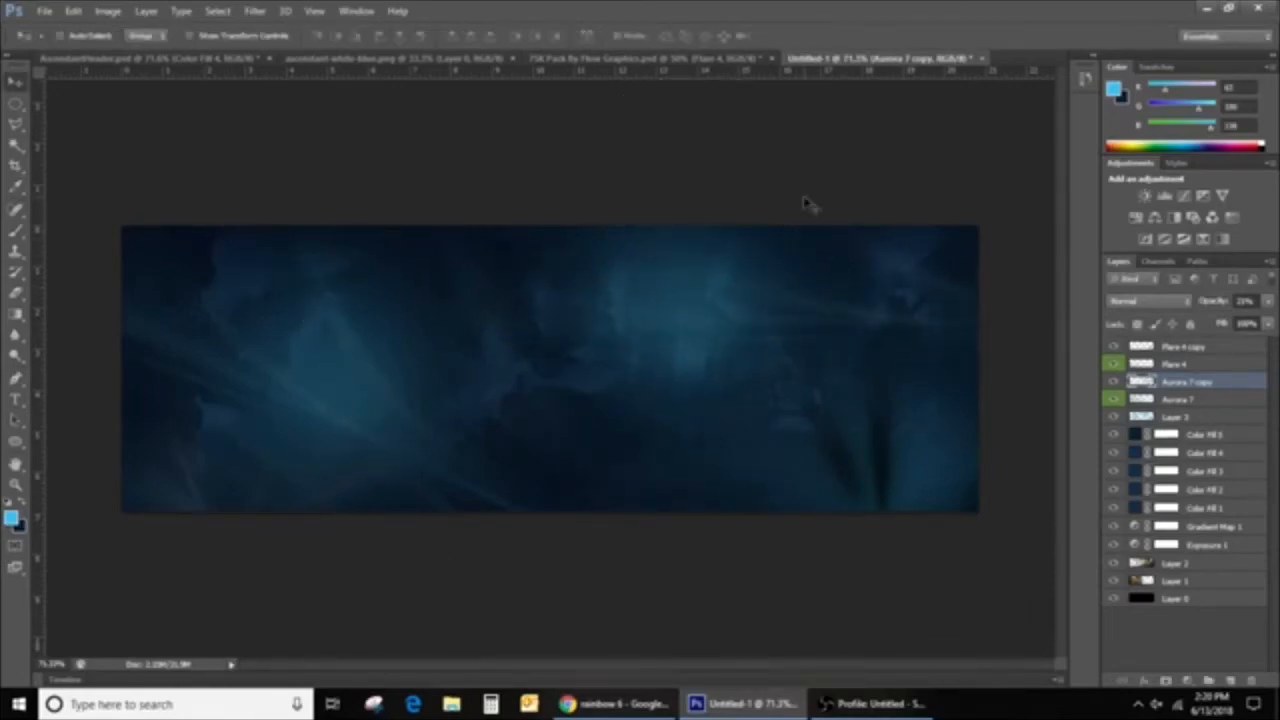
Lower the Flare 4 copy layer's opacity to about 52%
click(1195, 348)
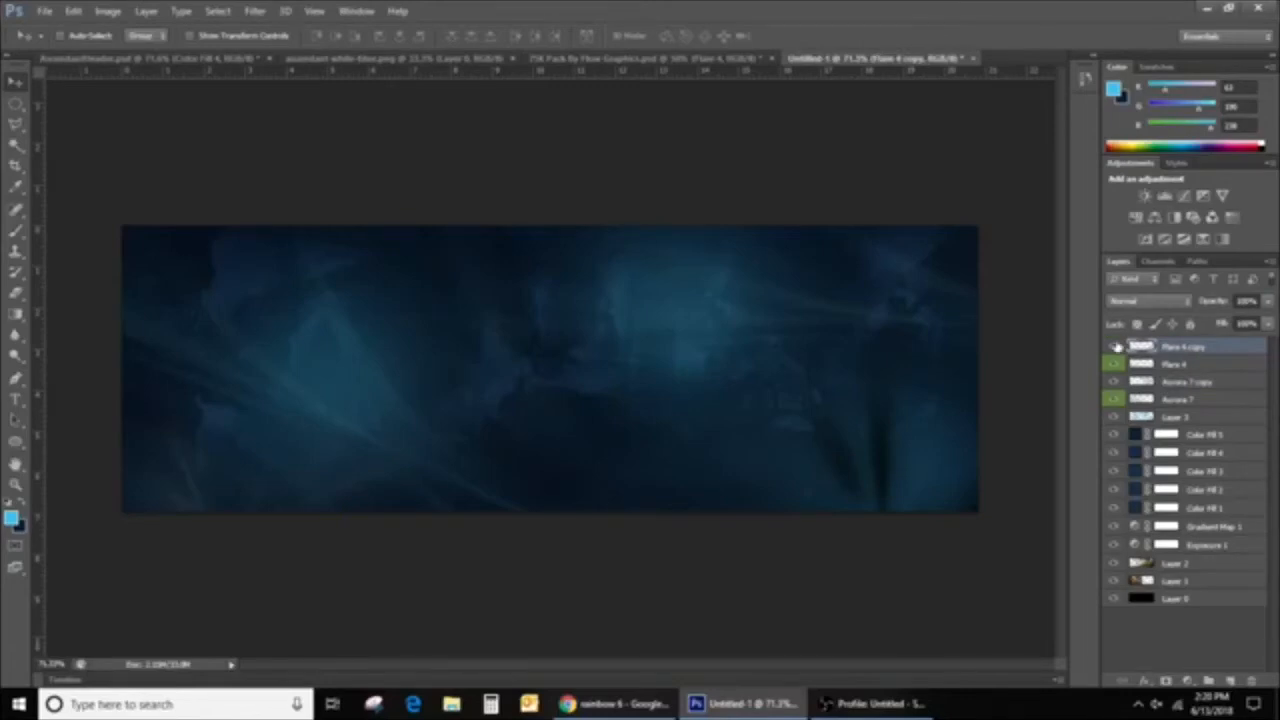
click(1114, 347)
click(1114, 347)
click(1268, 302)
drag(1267, 318, 1239, 330)
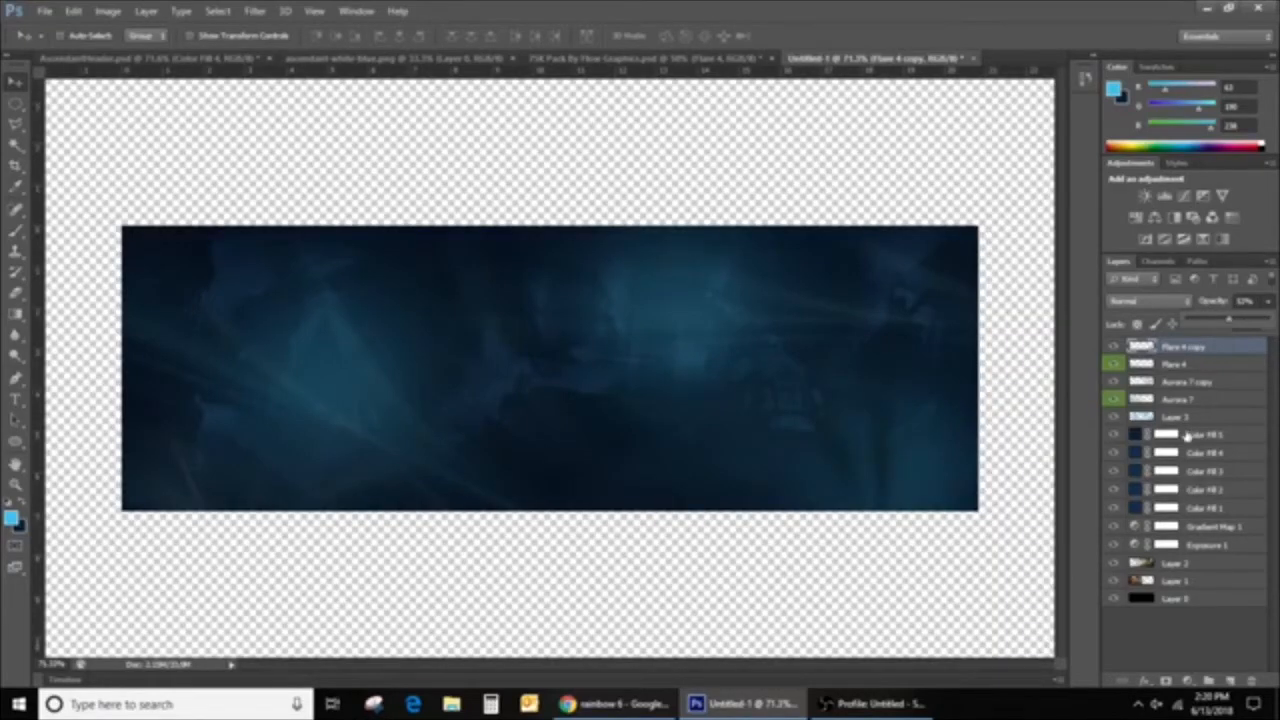
scroll(449, 392, down, 1)
scroll(465, 402, up, 5)
scroll(485, 400, down, 5)
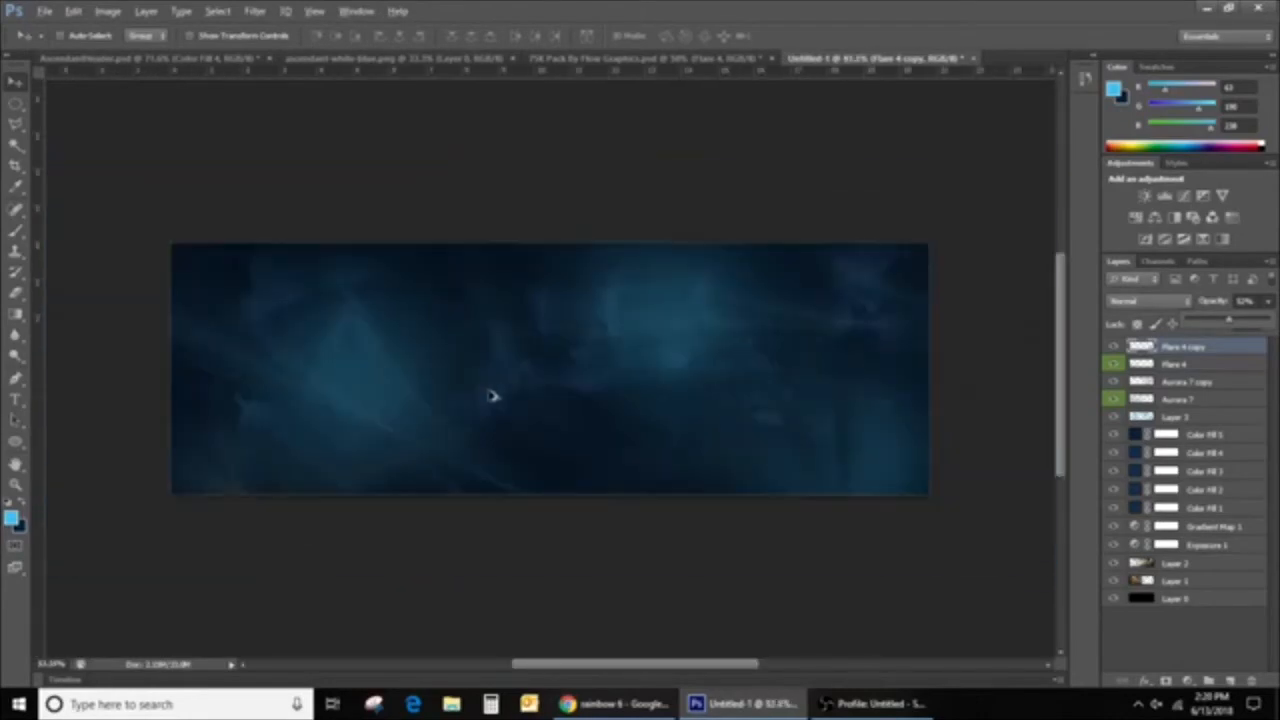
scroll(500, 385, up, 3)
scroll(866, 310, down, 1)
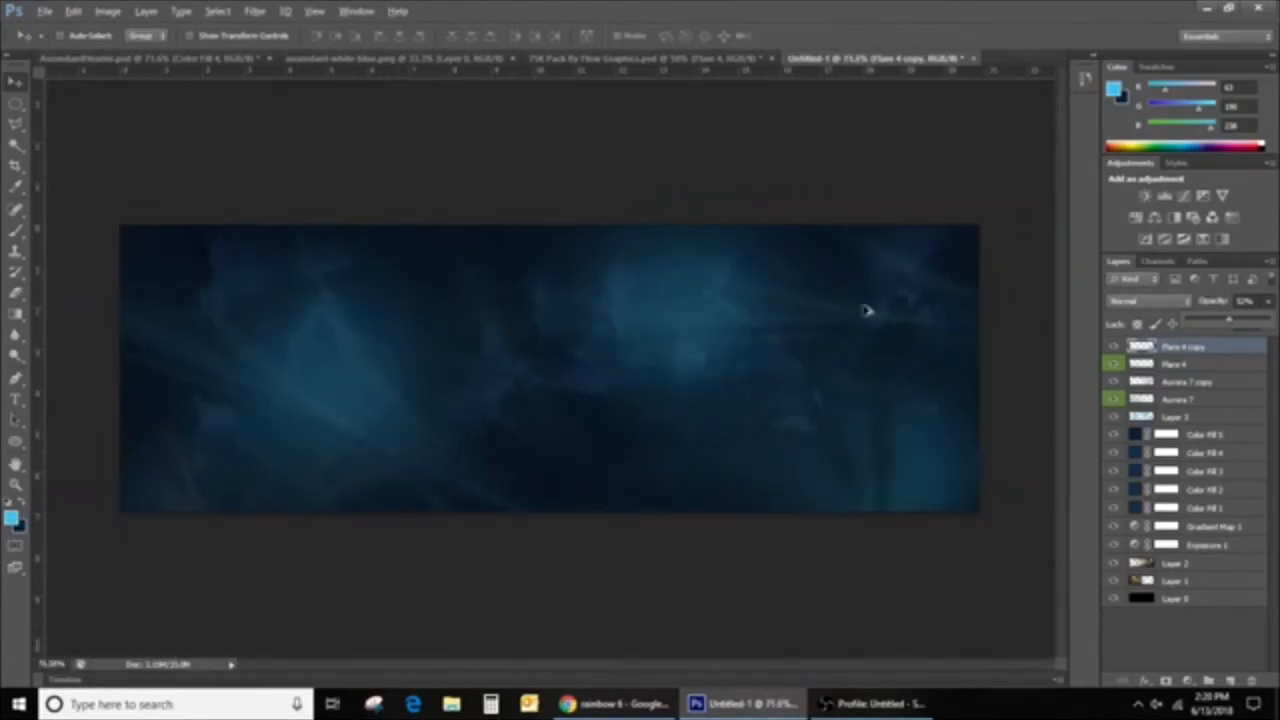
click(1216, 399)
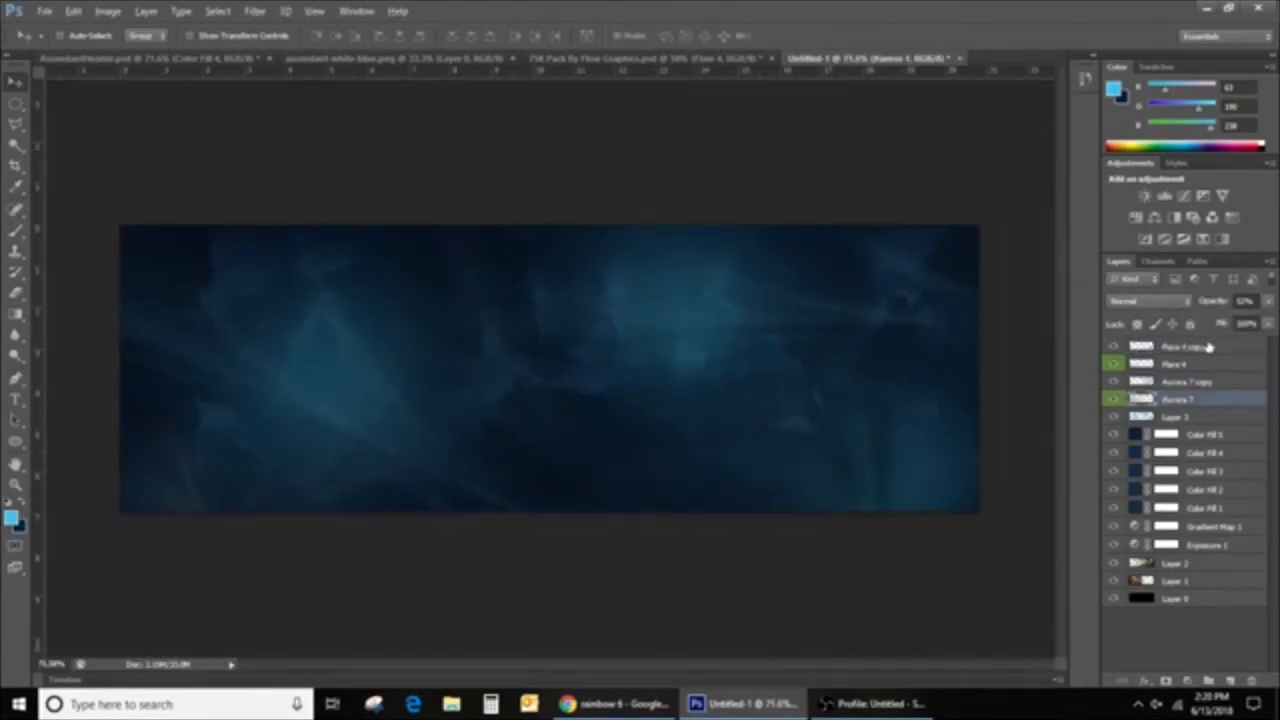
click(1210, 347)
Set the foreground colour to white (ffffff) and enlarge the soft round brush with 0% hardness
click(105, 58)
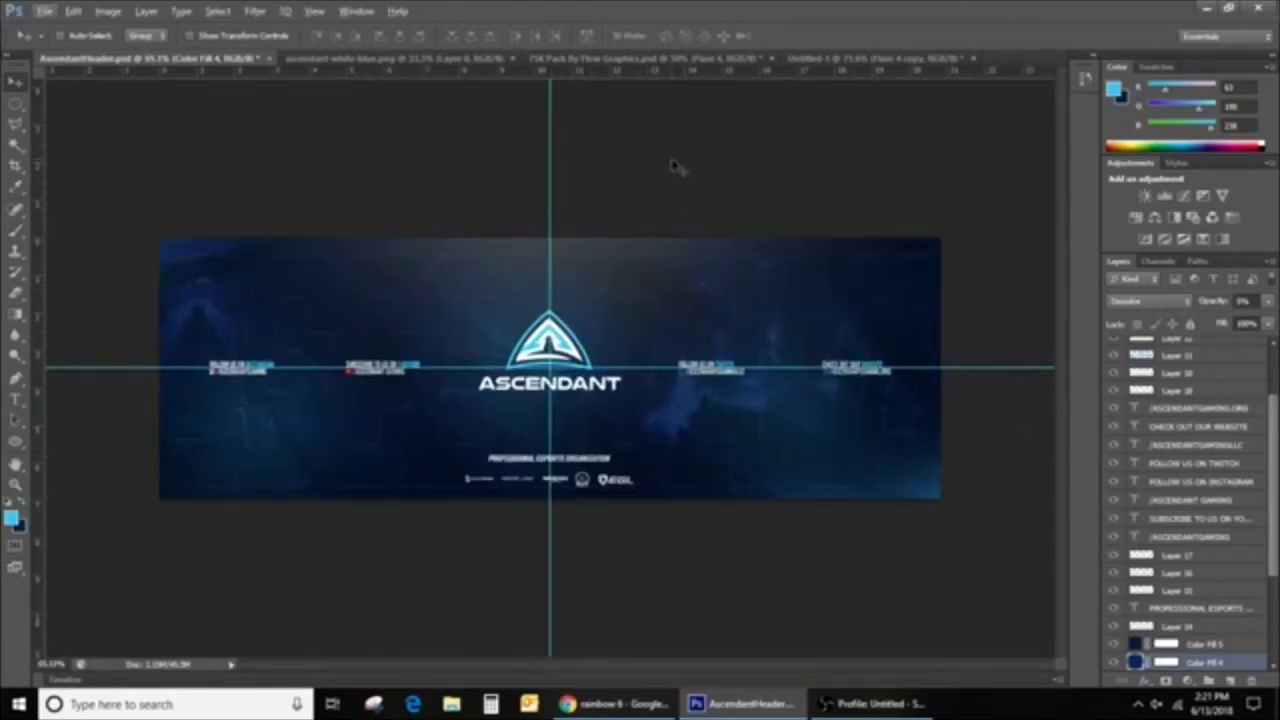
click(828, 60)
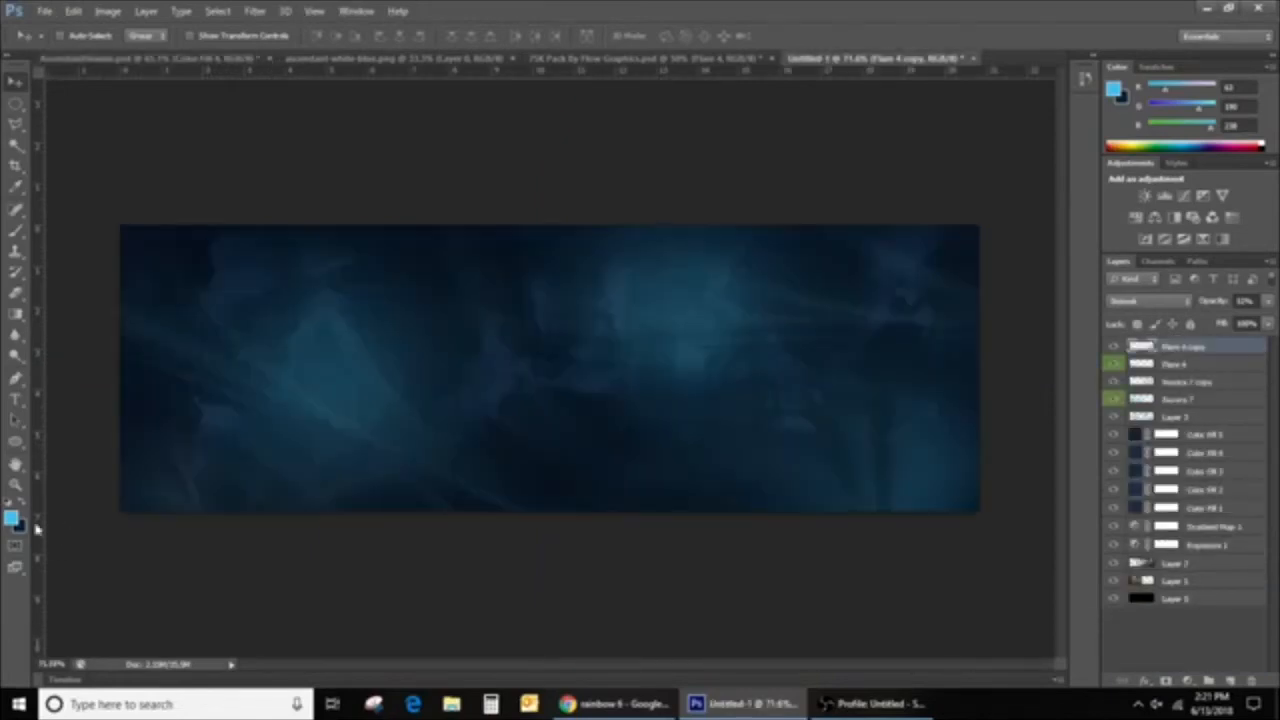
click(11, 518)
drag(579, 489, 410, 365)
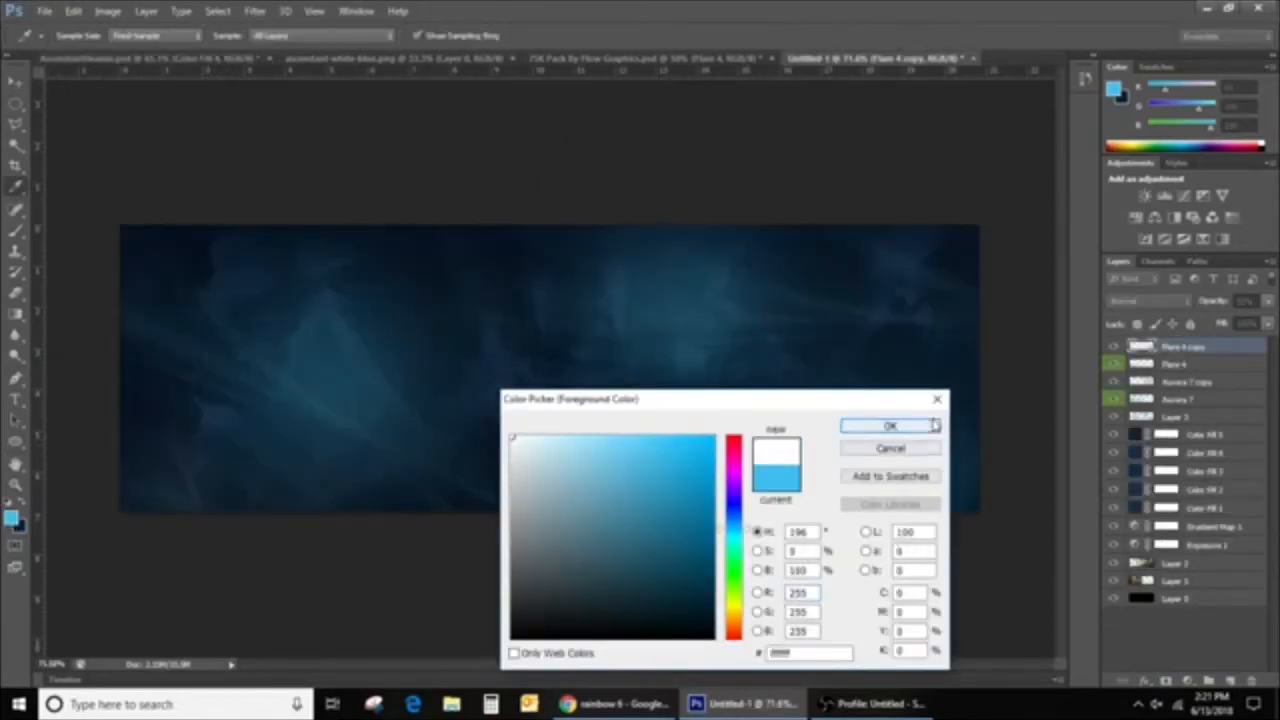
click(932, 427)
click(15, 228)
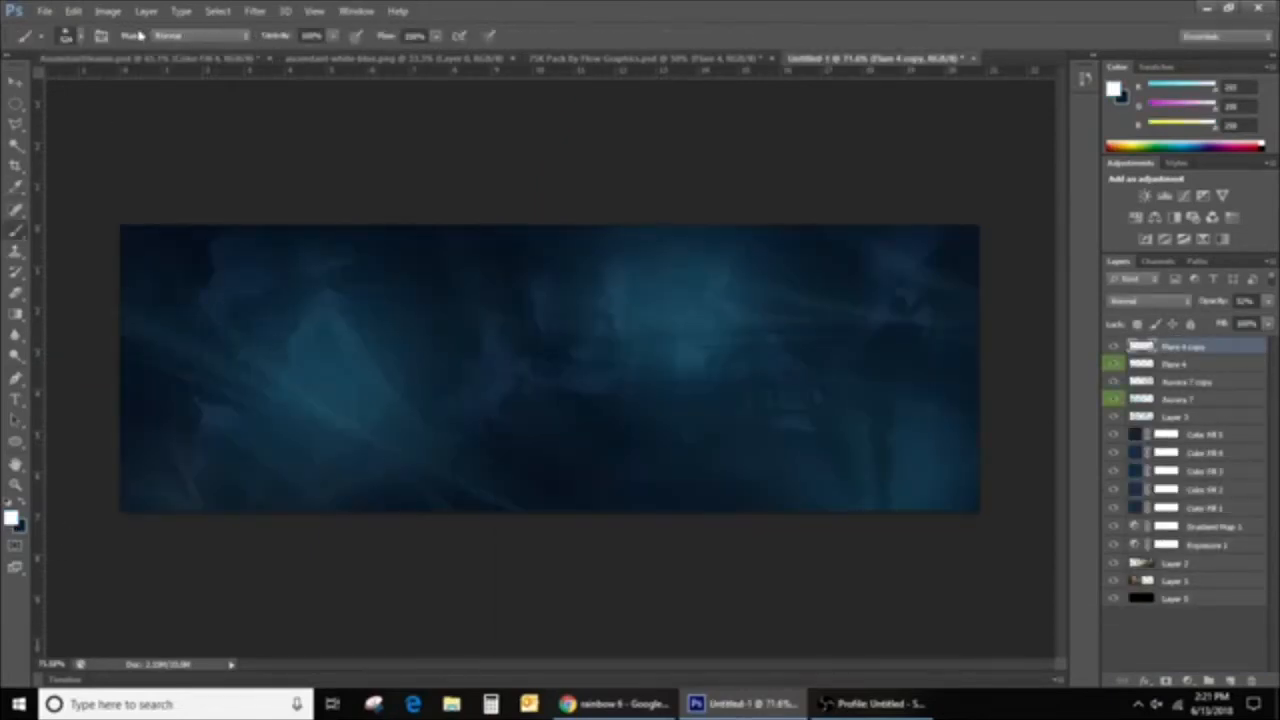
click(82, 38)
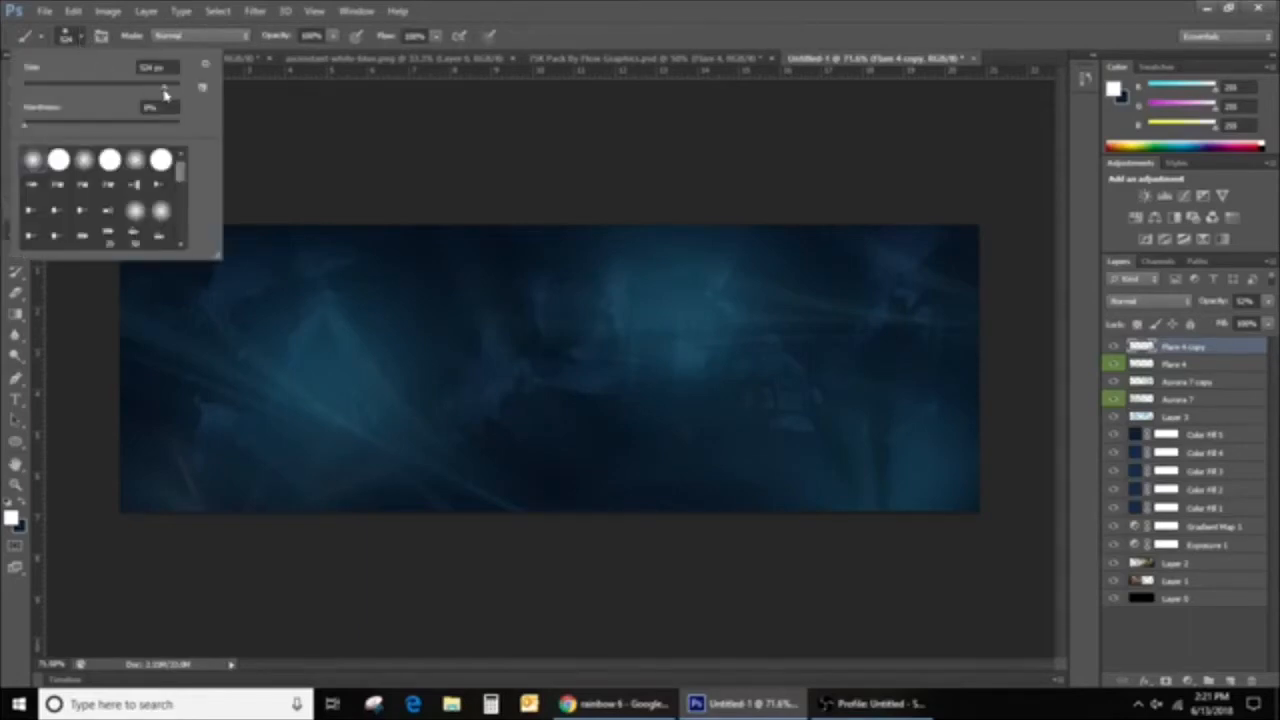
click(165, 93)
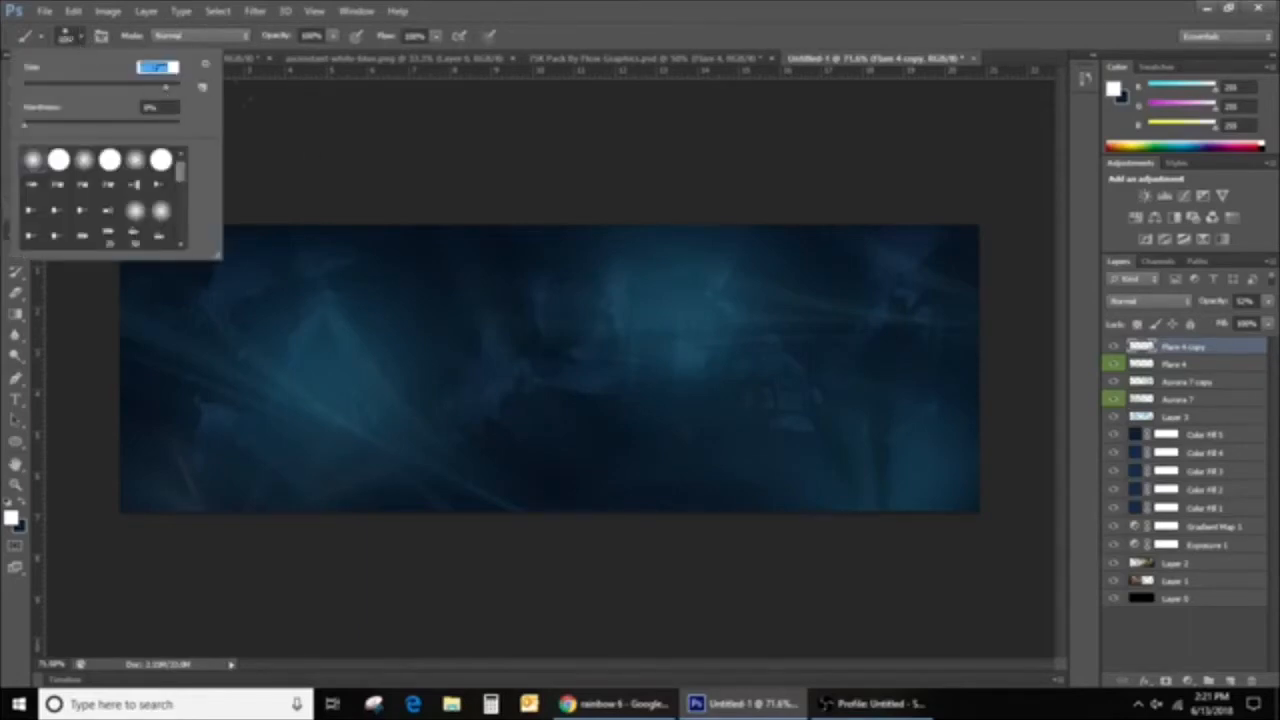
click(4, 326)
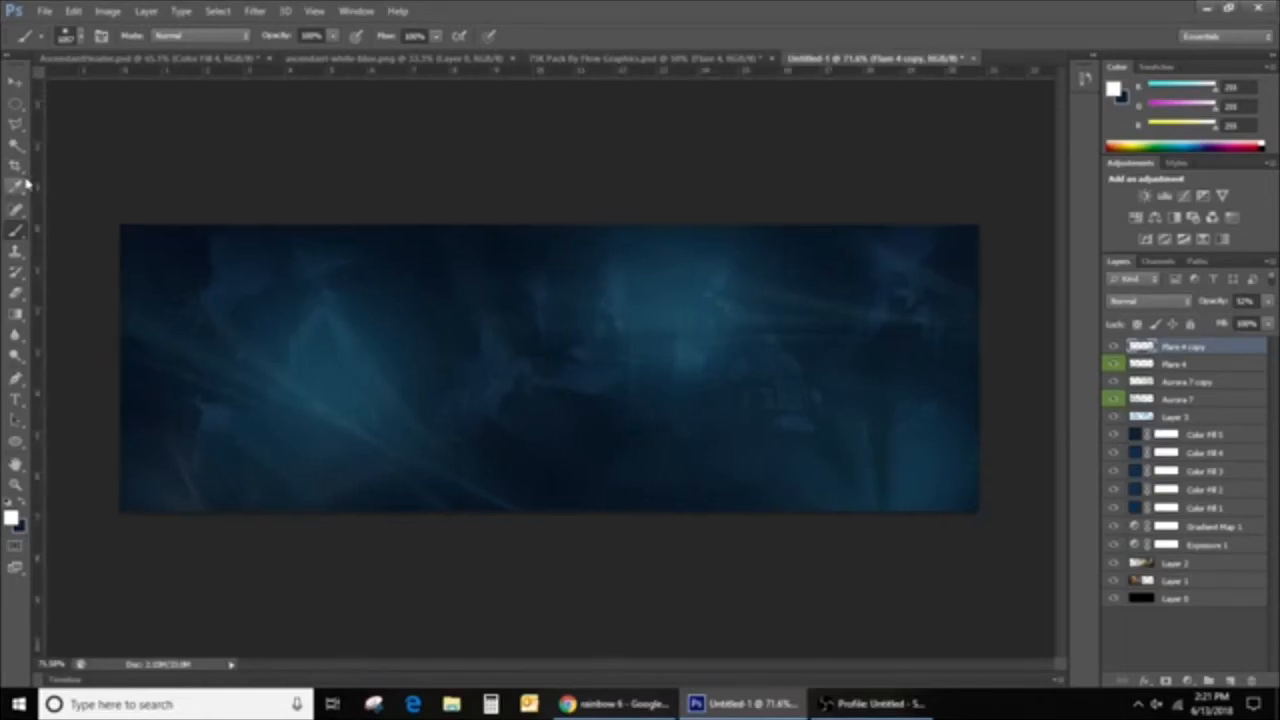
Add one vertical and one horizontal guide crossing at the centre of the banner
drag(37, 189, 549, 318)
drag(595, 72, 574, 368)
scroll(586, 303, down, 3)
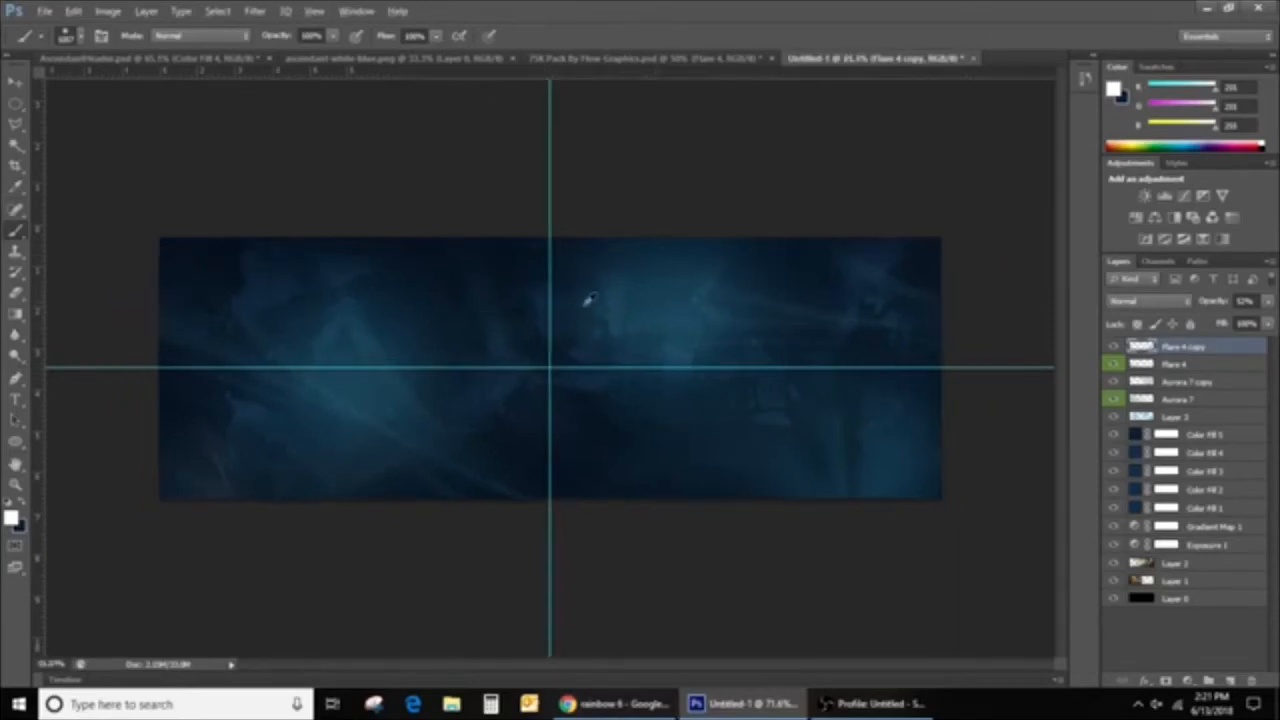
Paint a soft white glow at the banner's top centre on a new layer and lower that layer's opacity to about 79%
click(1230, 680)
scroll(505, 195, down, 3)
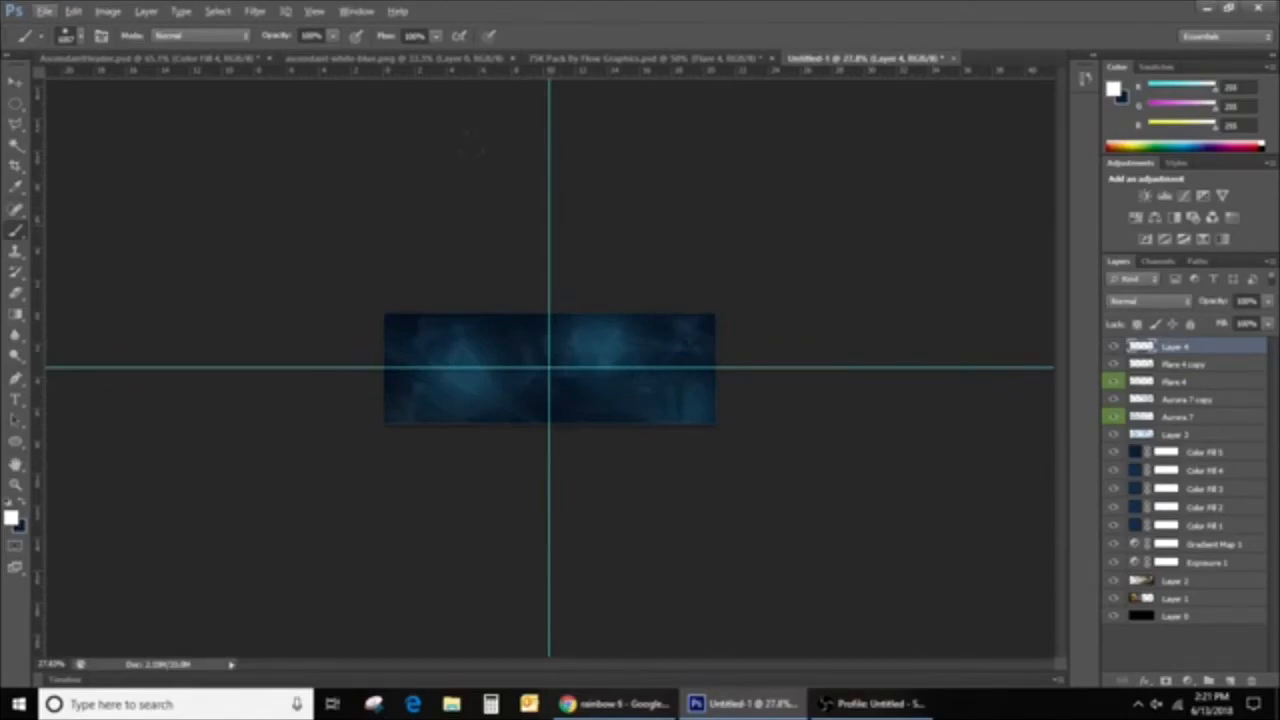
scroll(549, 217, up, 5)
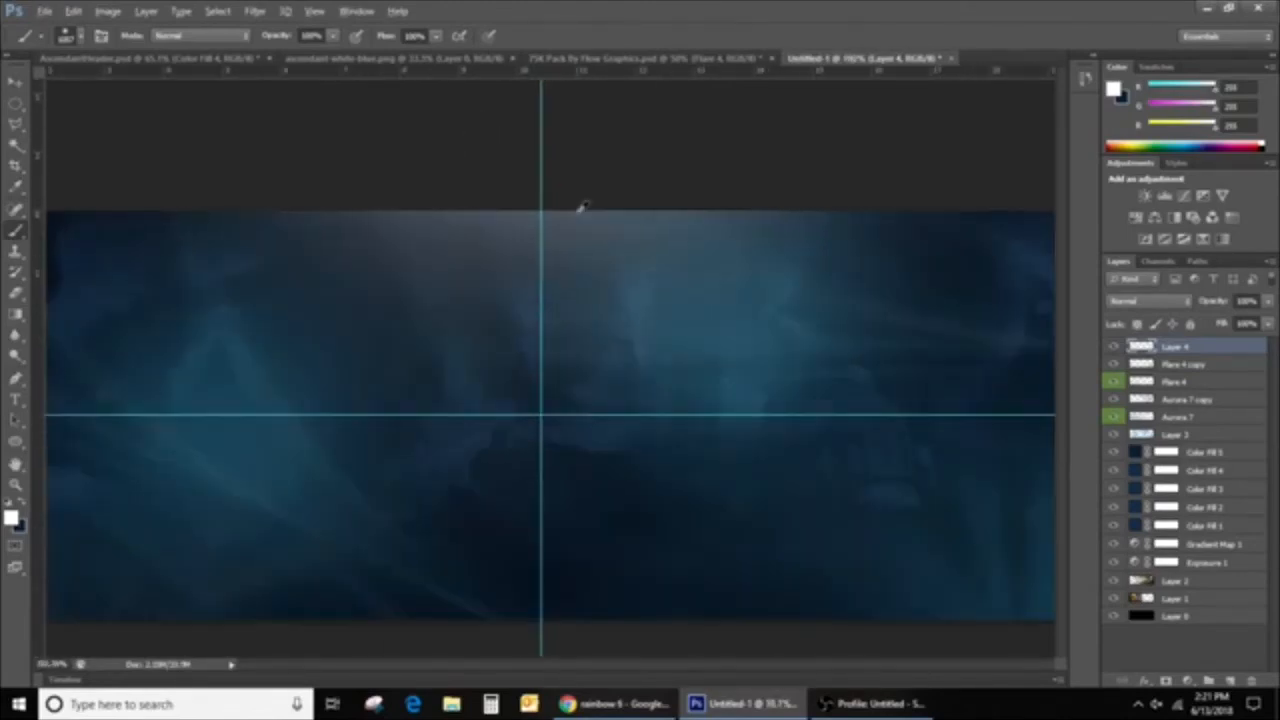
scroll(583, 206, down, 3)
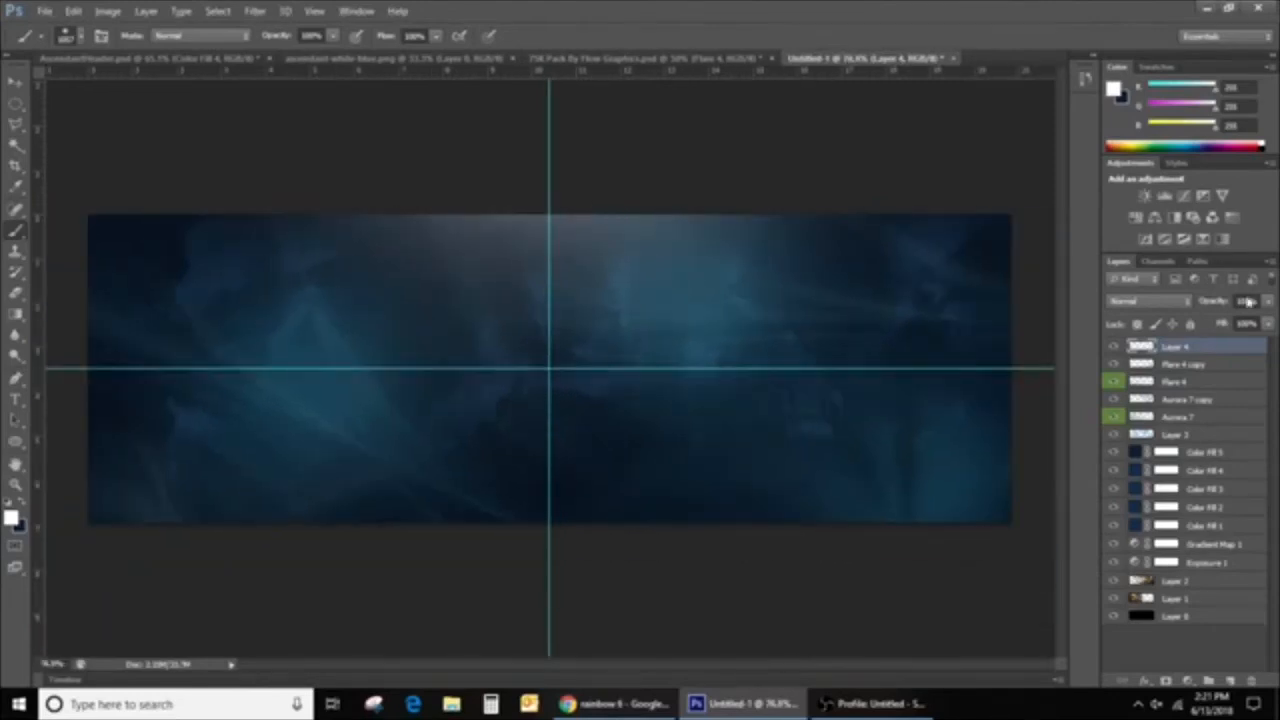
click(1267, 301)
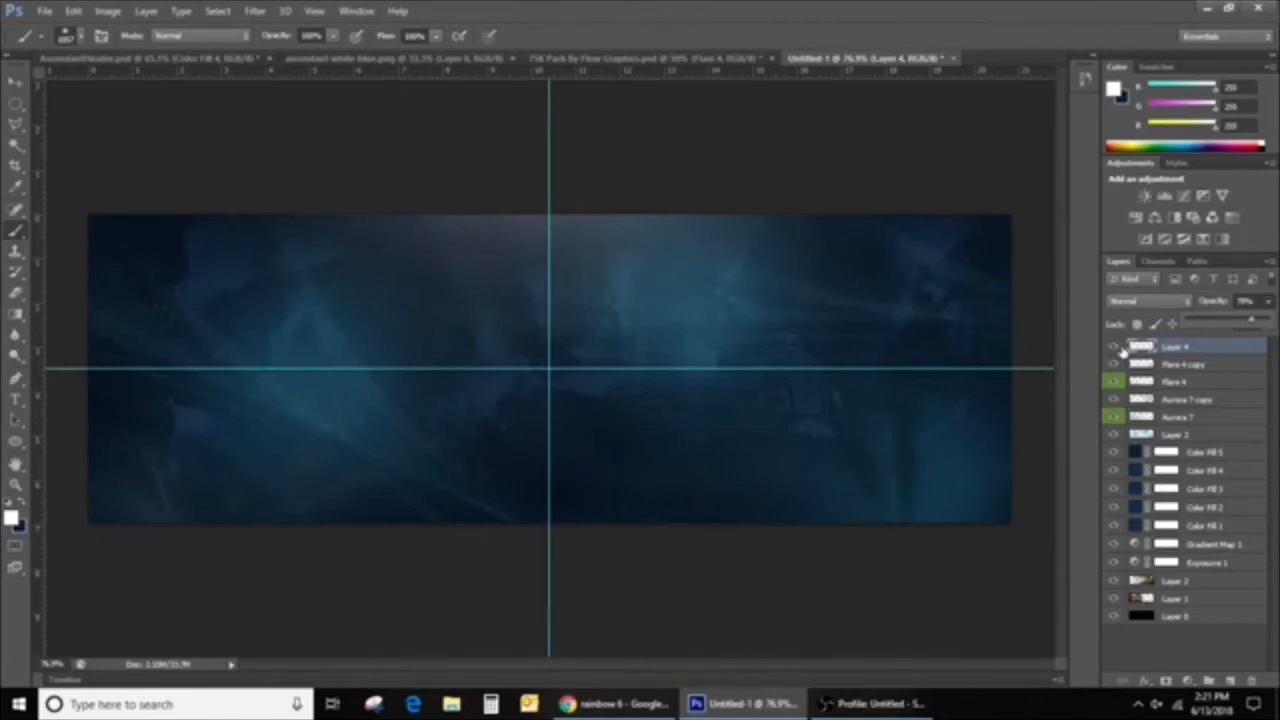
click(1133, 346)
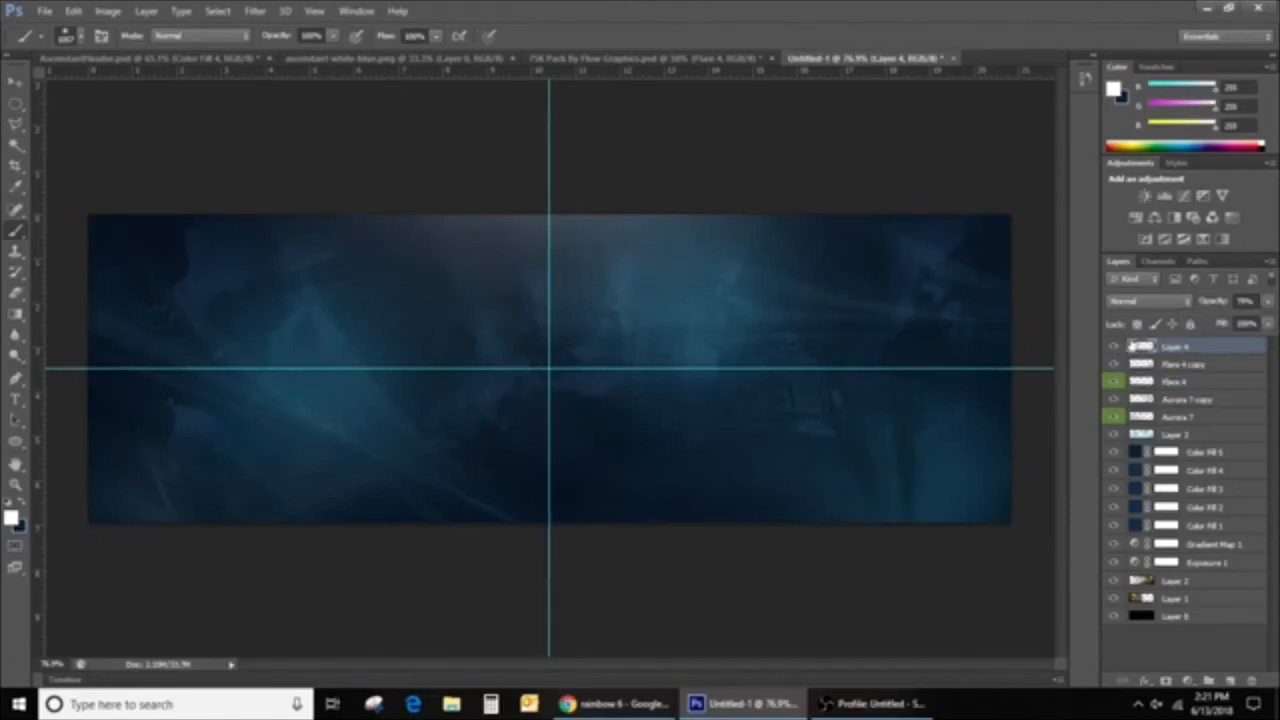
Compare the banner with and without the white glow layer, and against the finished AscendantHeader.psd
click(1111, 347)
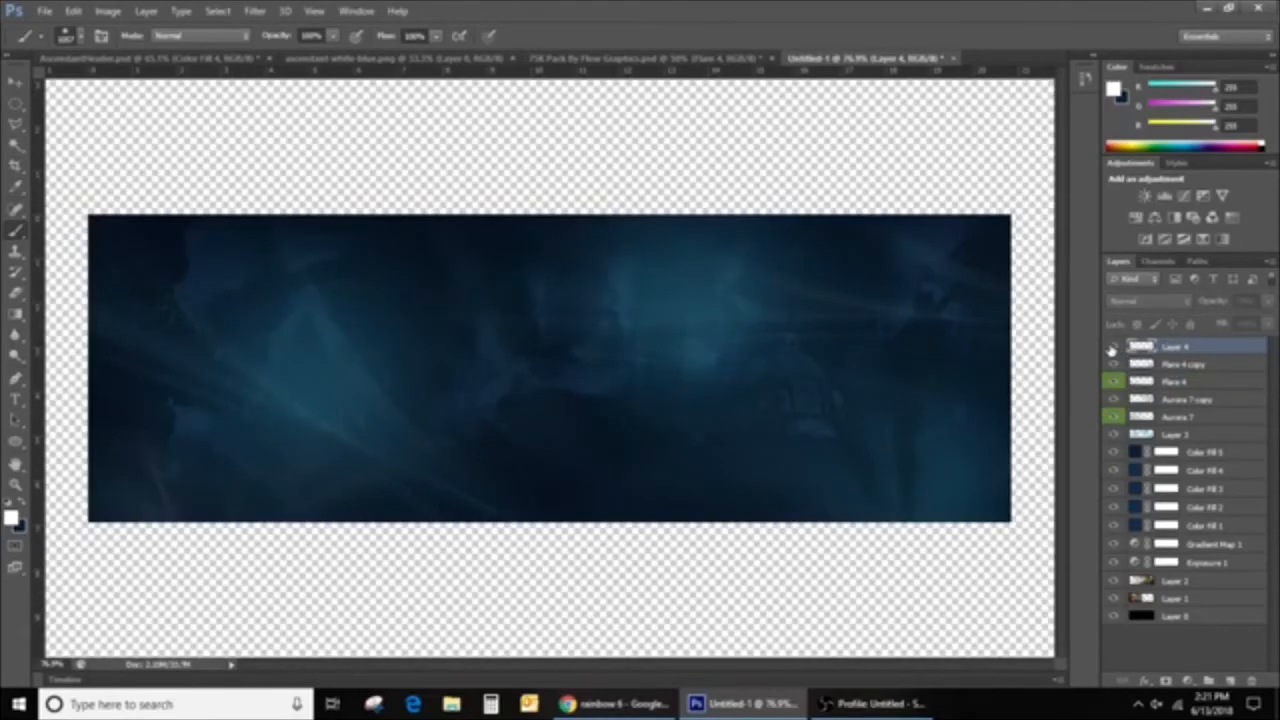
click(1111, 347)
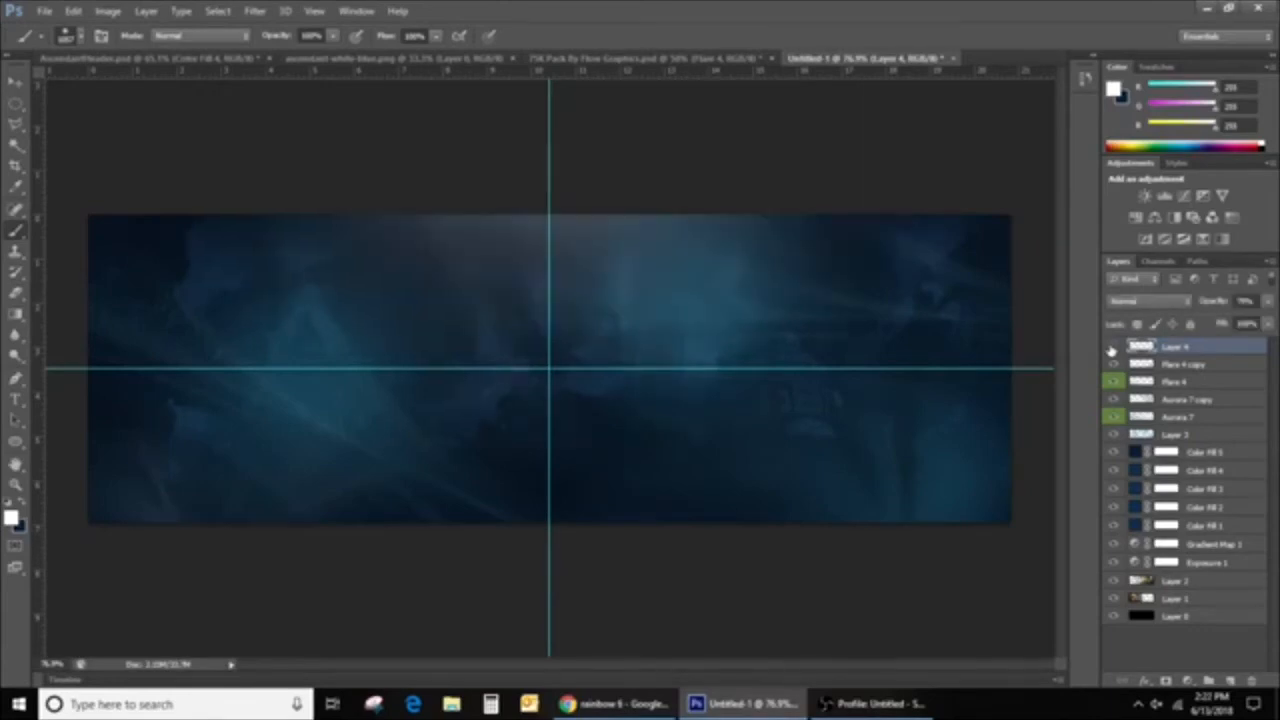
click(1111, 347)
click(1111, 347)
click(1111, 347)
click(1111, 347)
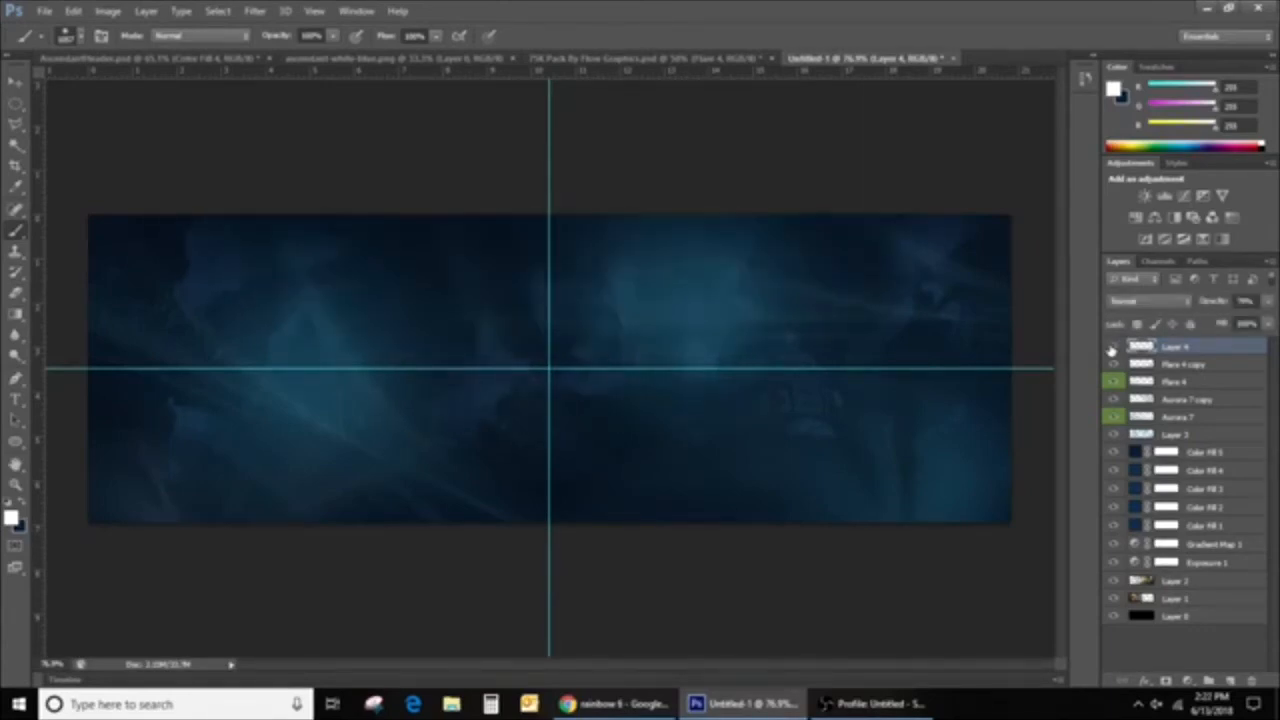
click(15, 84)
scroll(678, 268, down, 3)
scroll(620, 285, up, 2)
scroll(483, 283, up, 1)
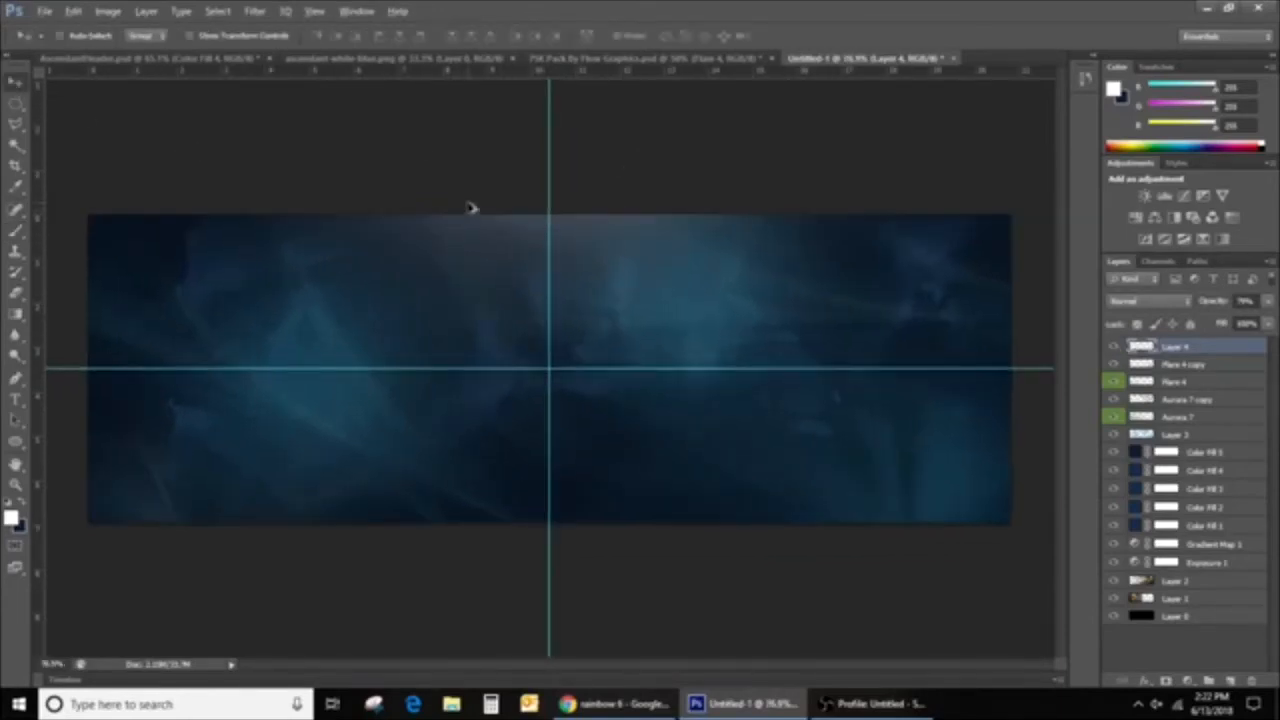
click(172, 58)
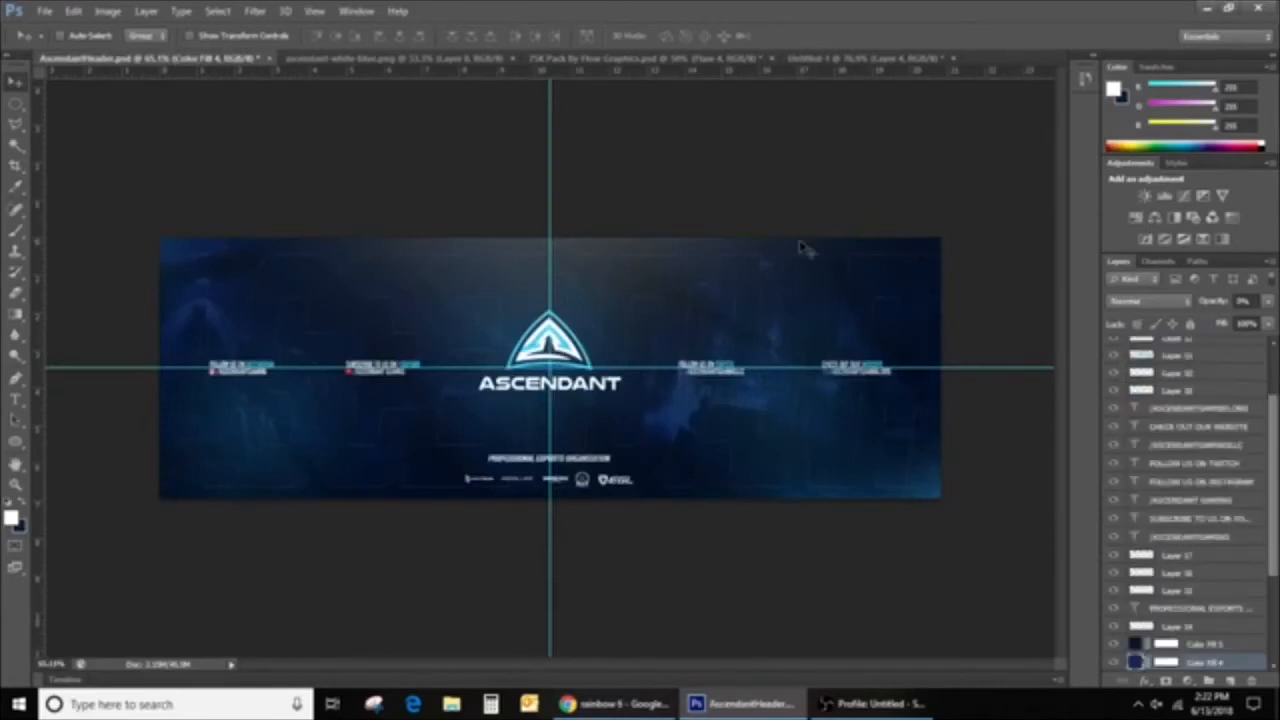
click(840, 60)
Copy the Ascendant logo from the white-and-blue logo PNG into the banner document as a new layer
drag(397, 58, 176, 307)
click(816, 195)
click(798, 392)
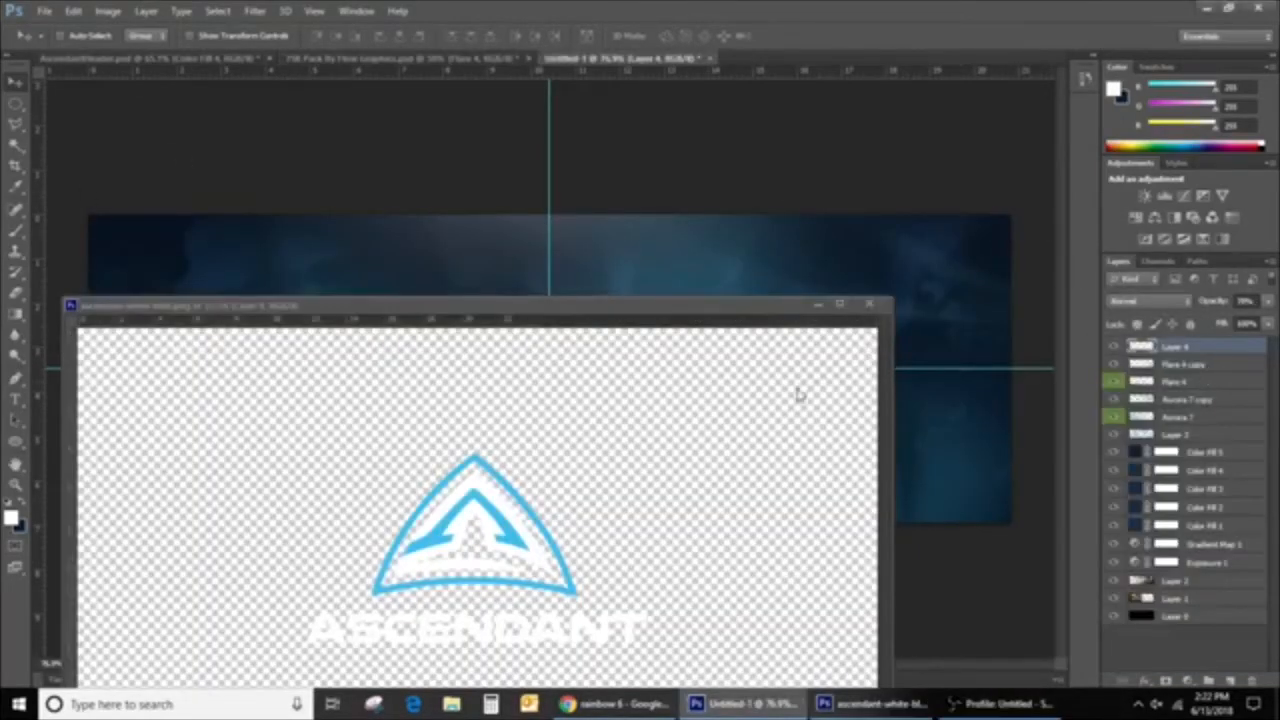
drag(1204, 355, 840, 60)
click(577, 60)
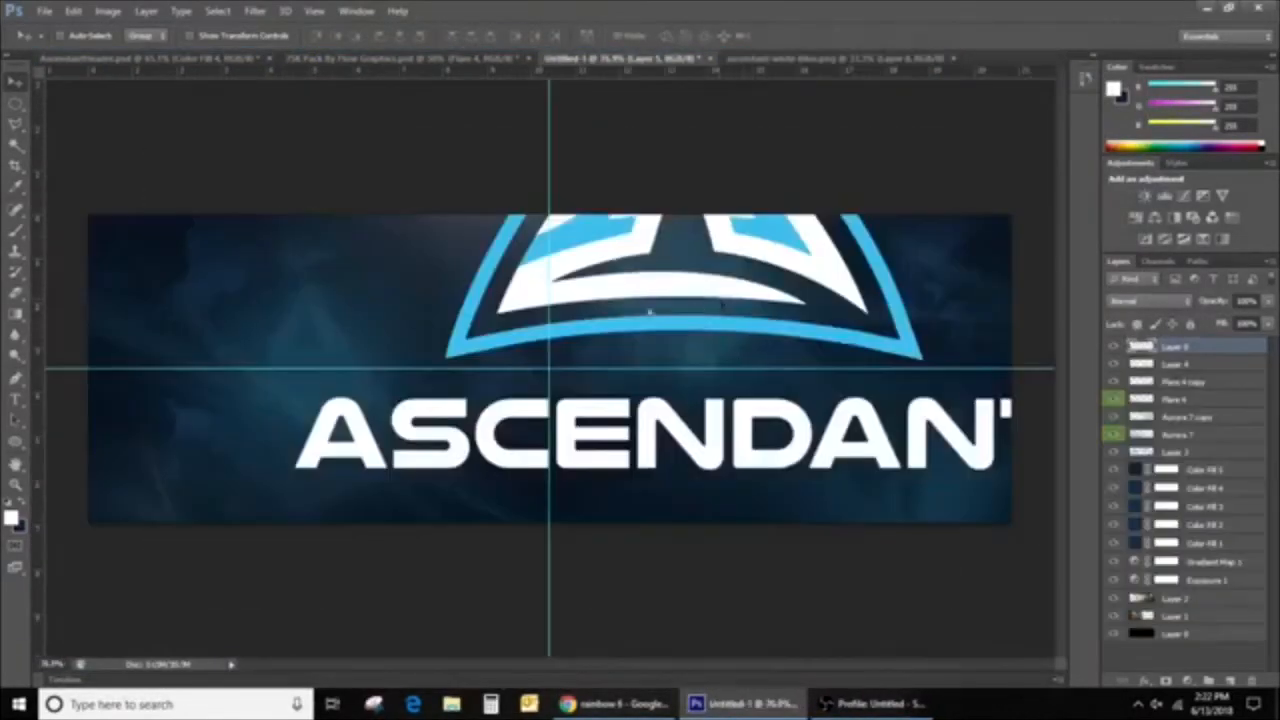
Scale the Ascendant logo down to about 24% and centre it on the vertical guide, just above the horizontal guide
drag(650, 310, 463, 330)
key(ctrl+t)
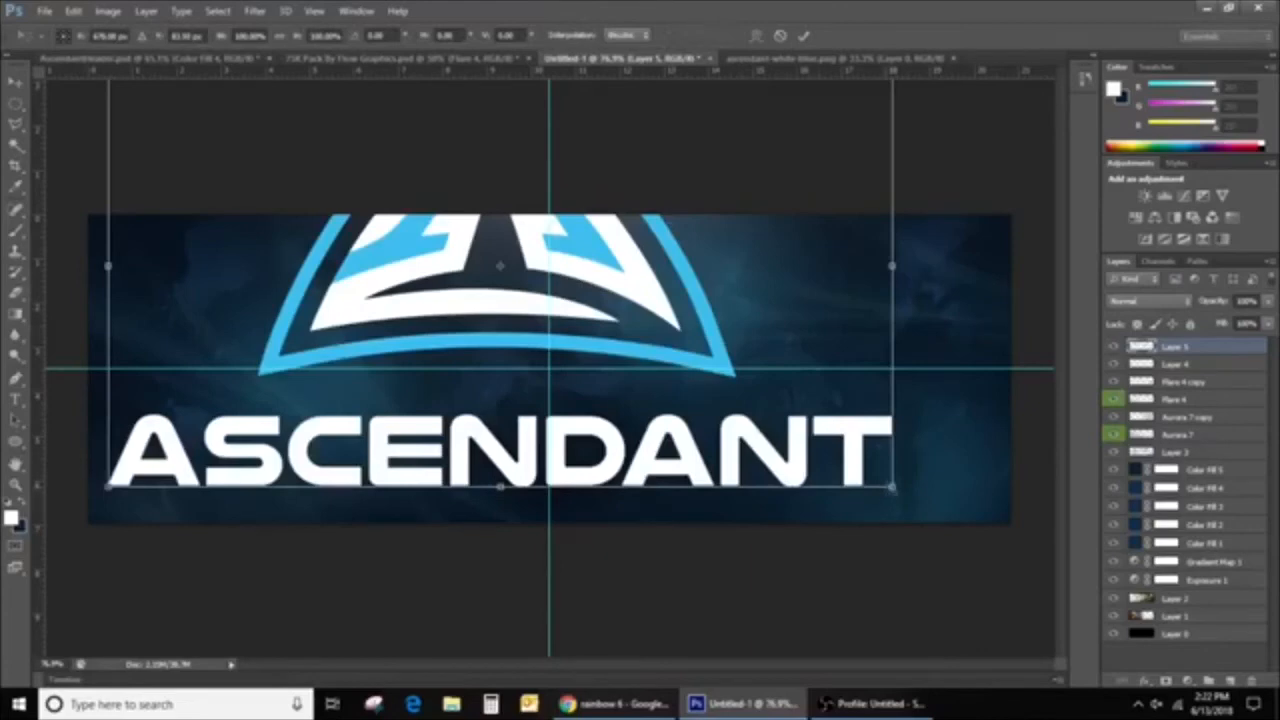
drag(892, 487, 648, 372)
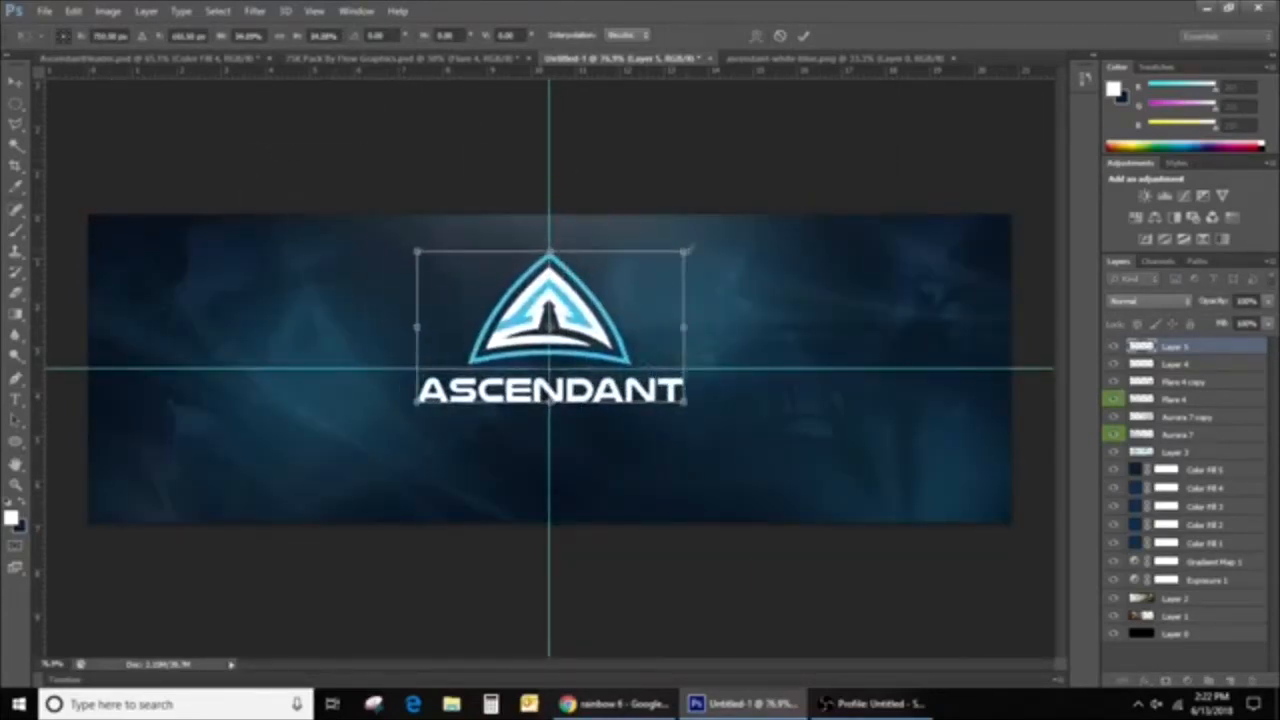
drag(685, 250, 605, 297)
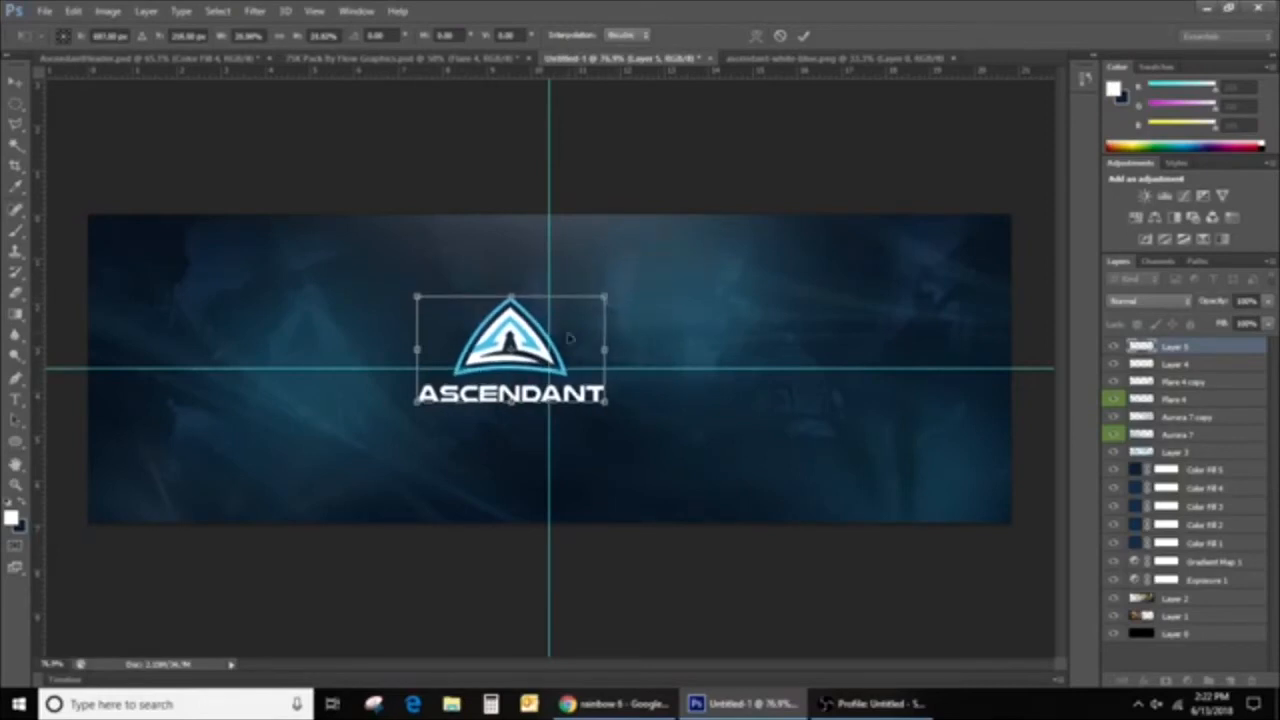
drag(570, 337, 607, 310)
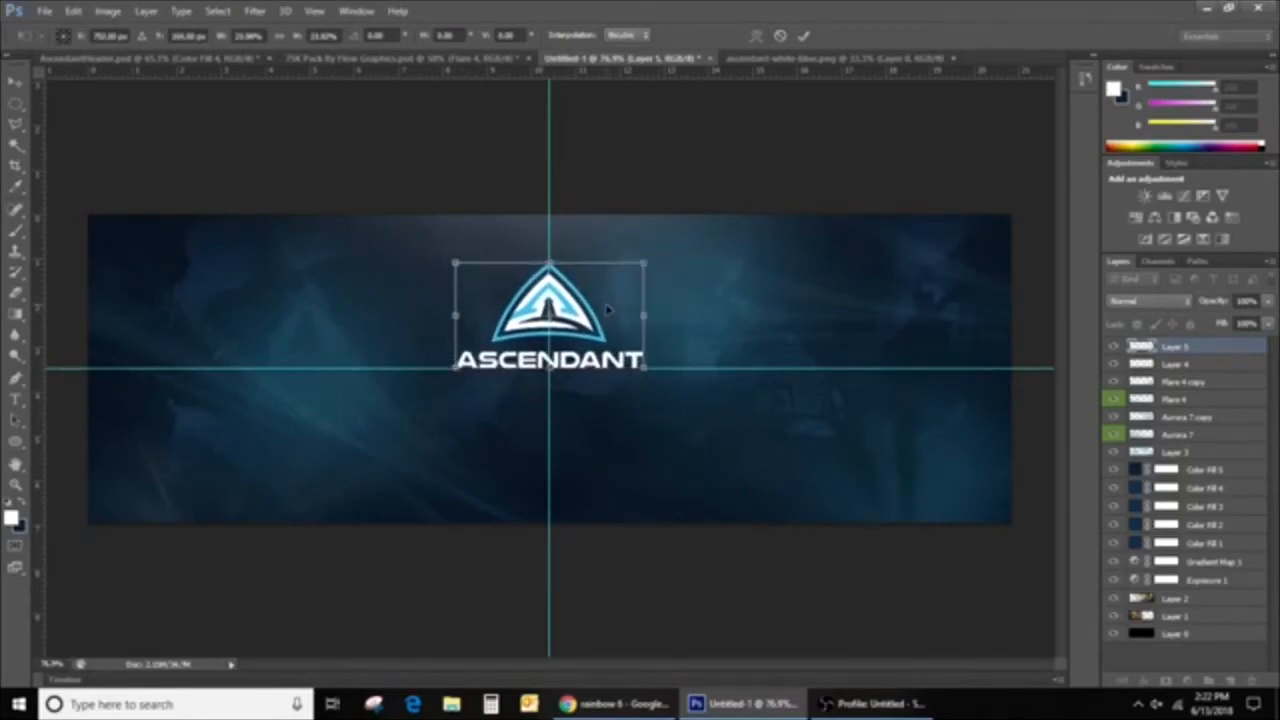
key(Return)
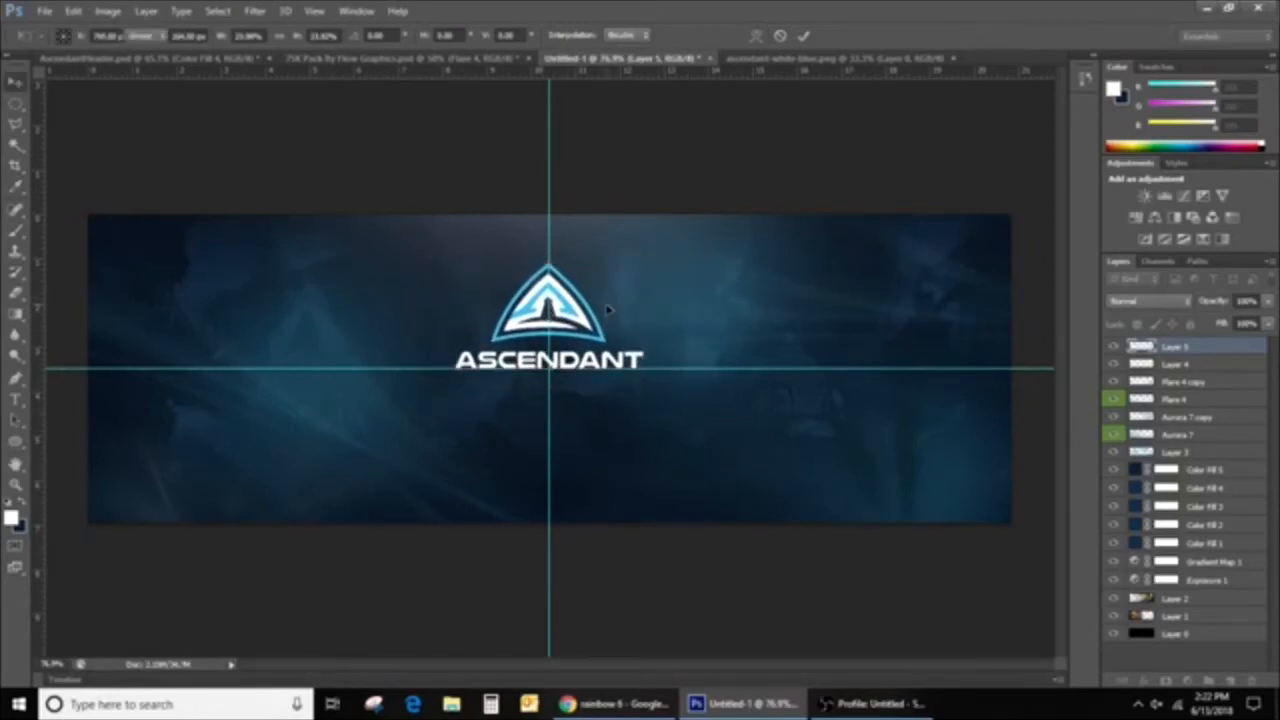
Check the logo placement in the finished AscendantHeader.psd and return to the untitled banner document
click(160, 58)
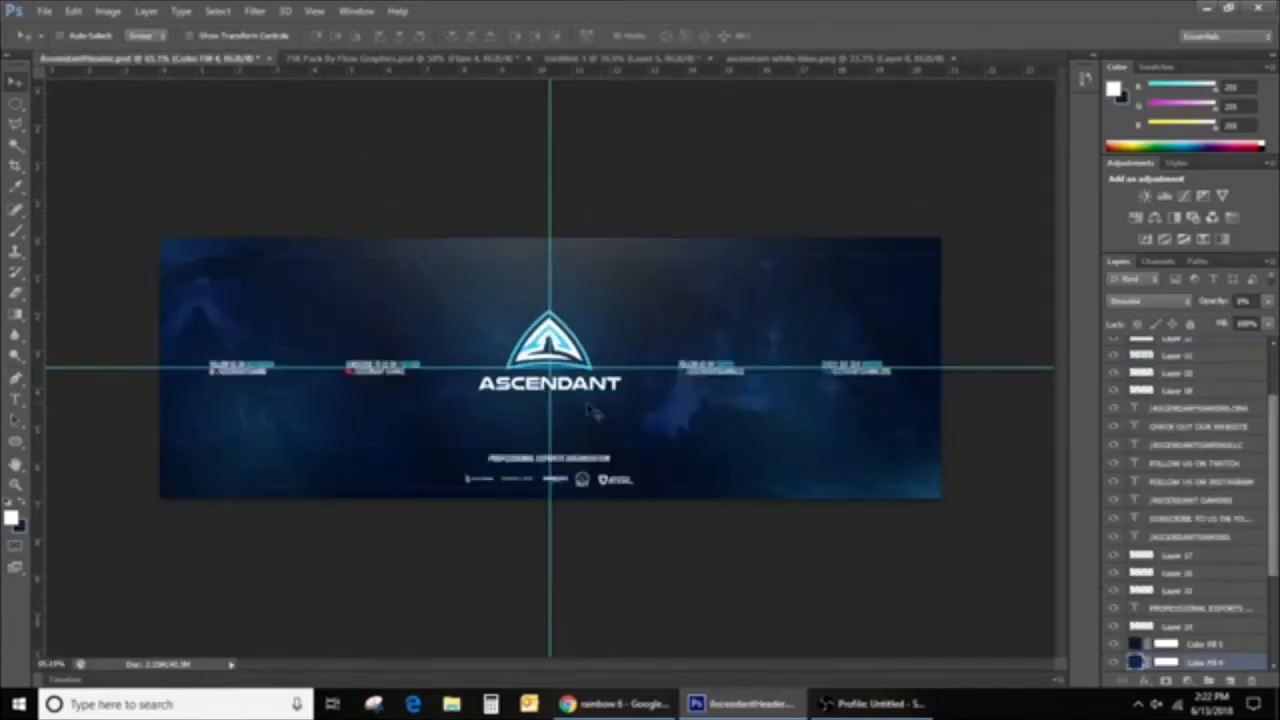
click(858, 58)
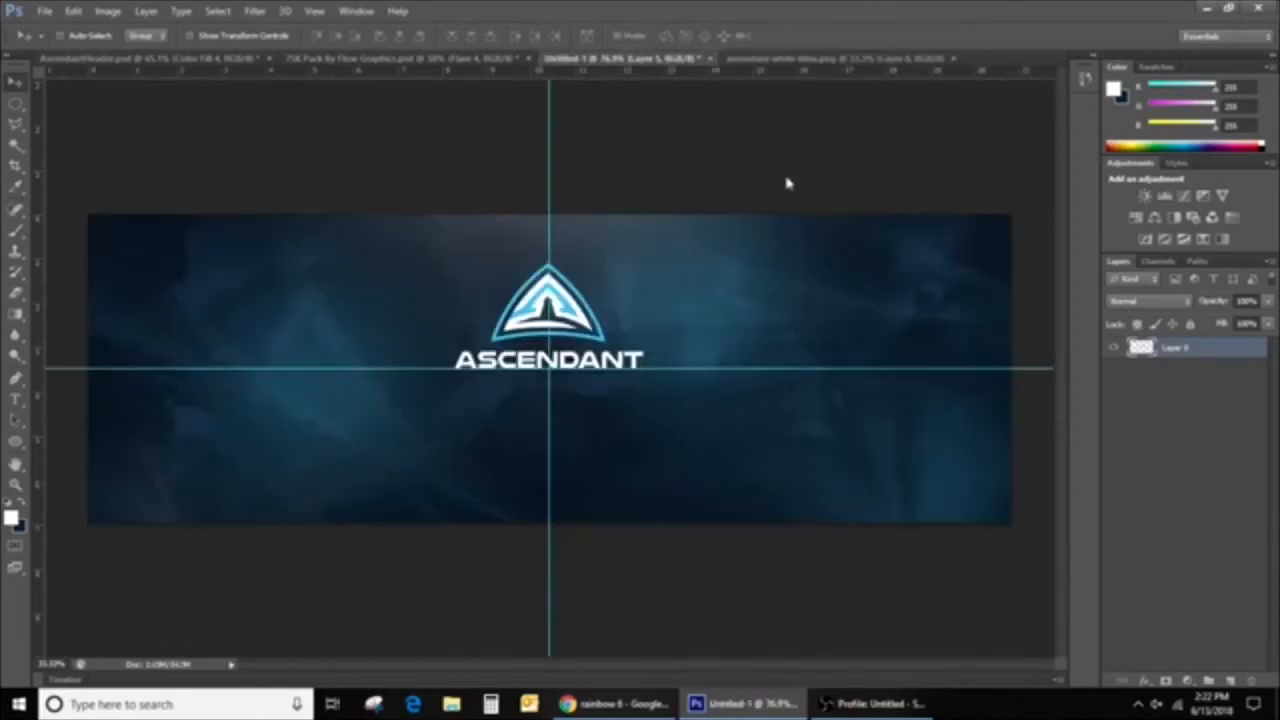
click(596, 58)
Move the Ascendant logo straight down along the vertical guide until it sits across the horizontal guide at the banner's centre
key(ctrl+t)
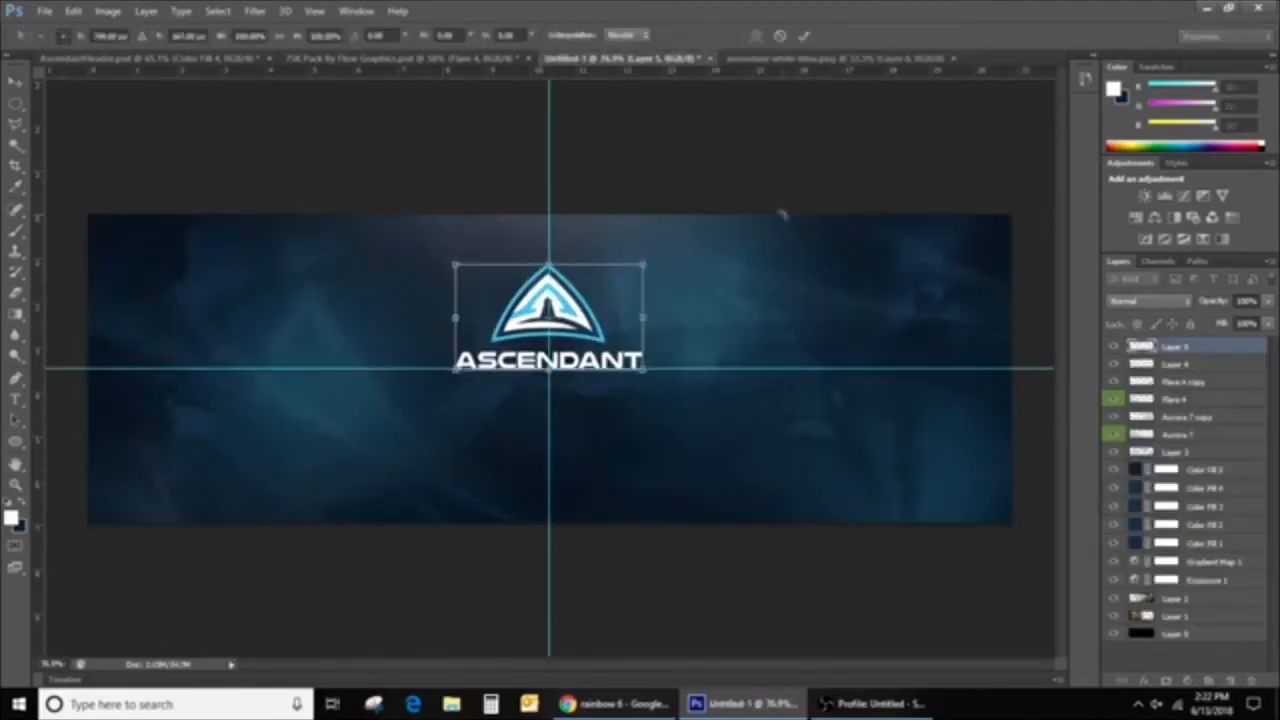
key(Down)
key(Down)
key(Down)
key(Down)
key(Down)
key(Down)
key(Down)
key(Down)
key(Down)
key(Down)
key(Down)
key(Down)
key(Down)
key(Down)
key(Down)
key(Down)
key(Down)
key(Down)
key(Down)
key(Down)
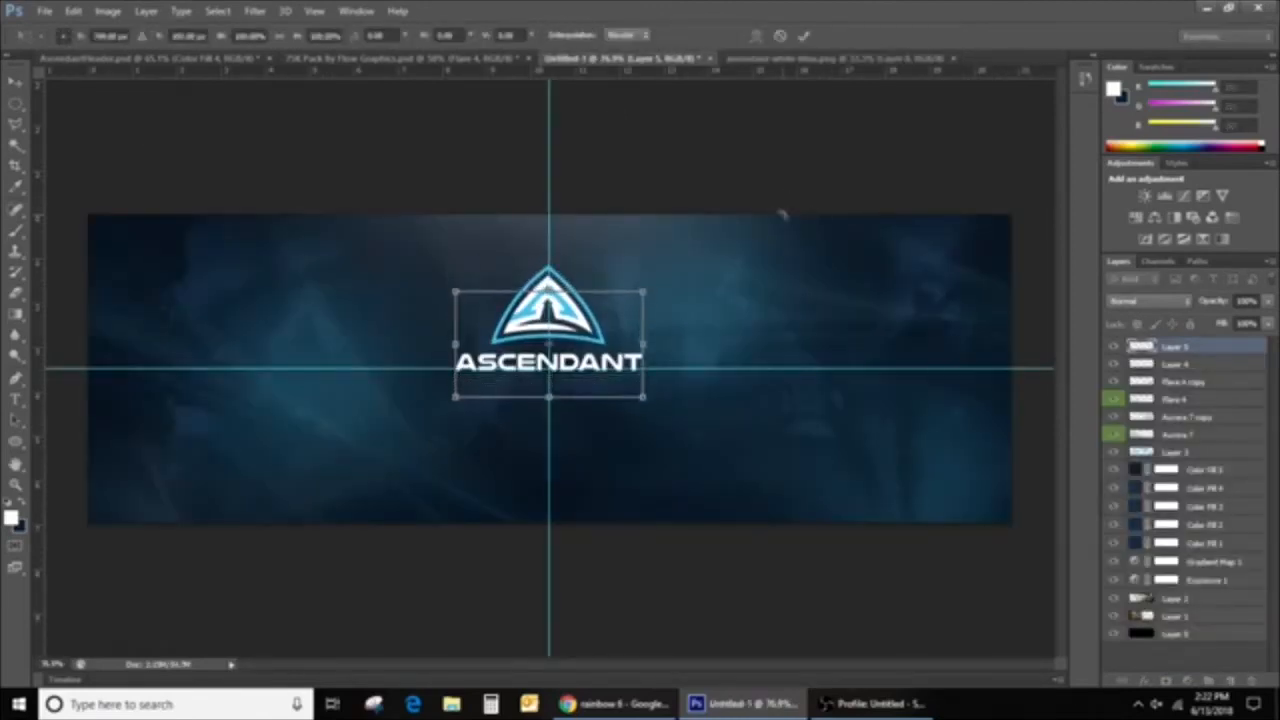
key(Down)
key(Down)
key(Down)
key(Down)
key(Down)
key(Down)
key(Down)
key(Down)
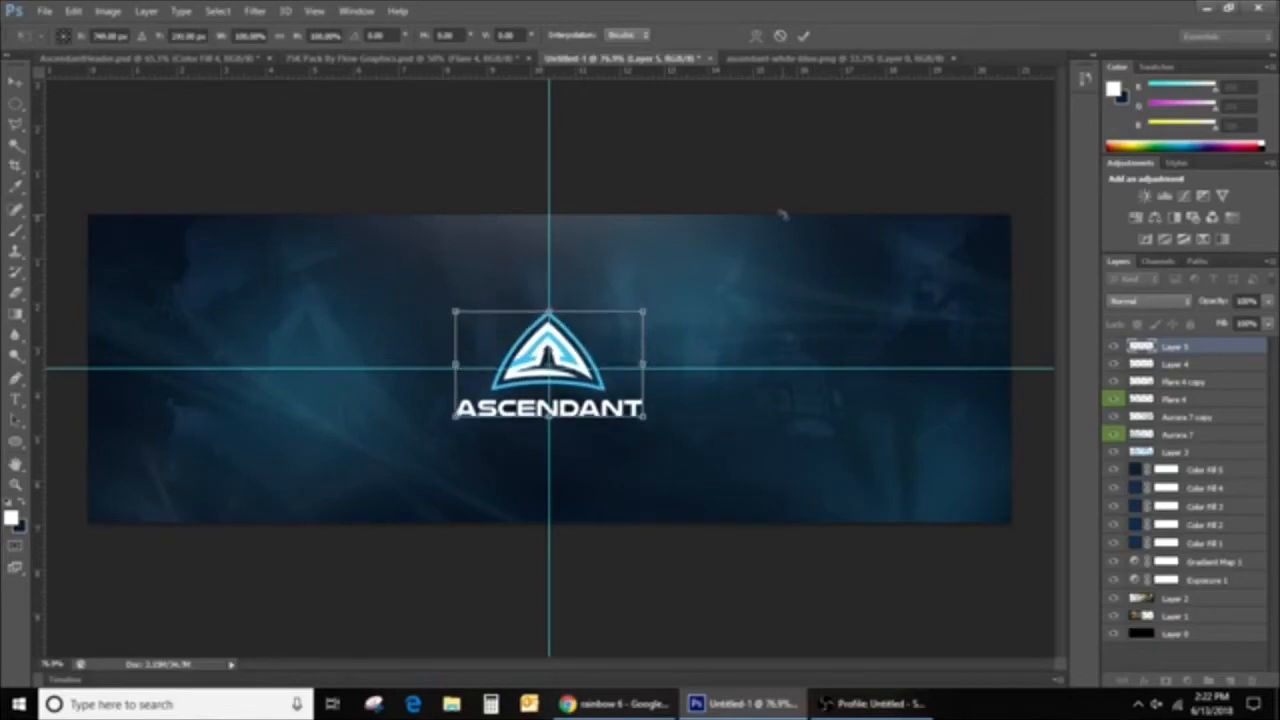
key(Up)
key(Up)
key(Up)
key(Up)
key(Up)
key(Up)
key(Up)
key(Up)
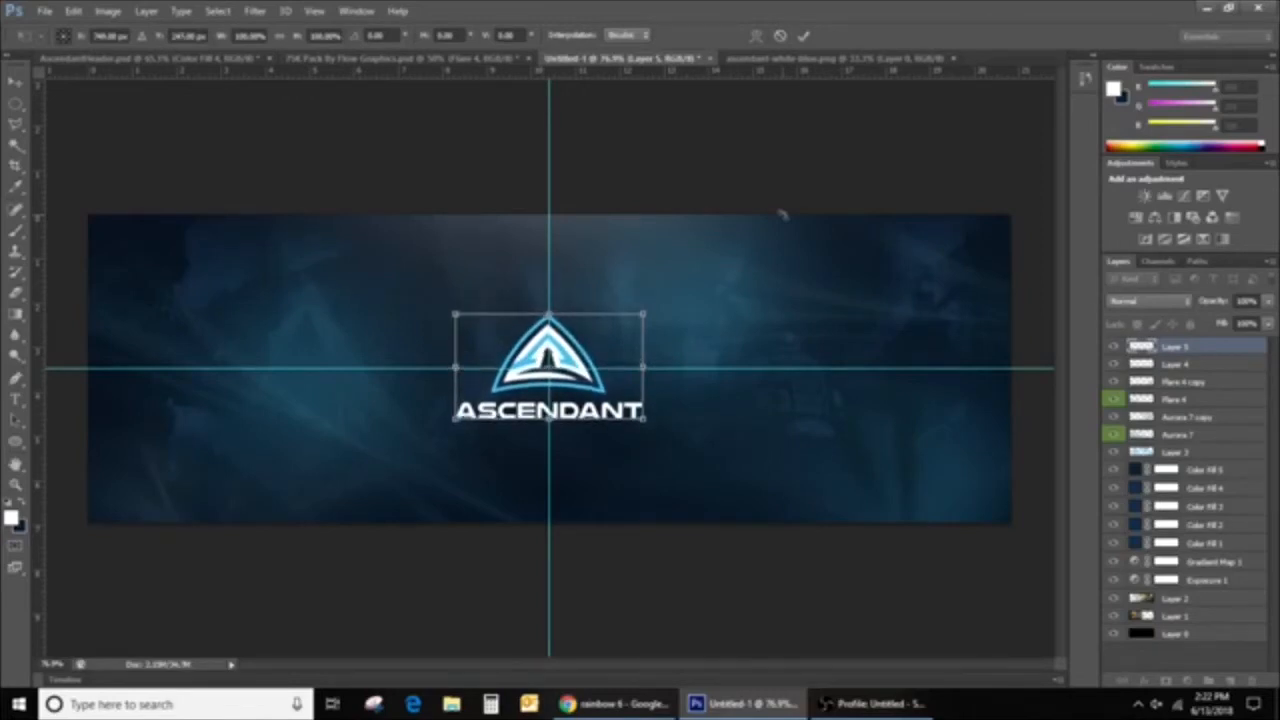
key(Up)
key(Up)
key(Up)
key(Up)
key(Up)
key(Up)
key(Return)
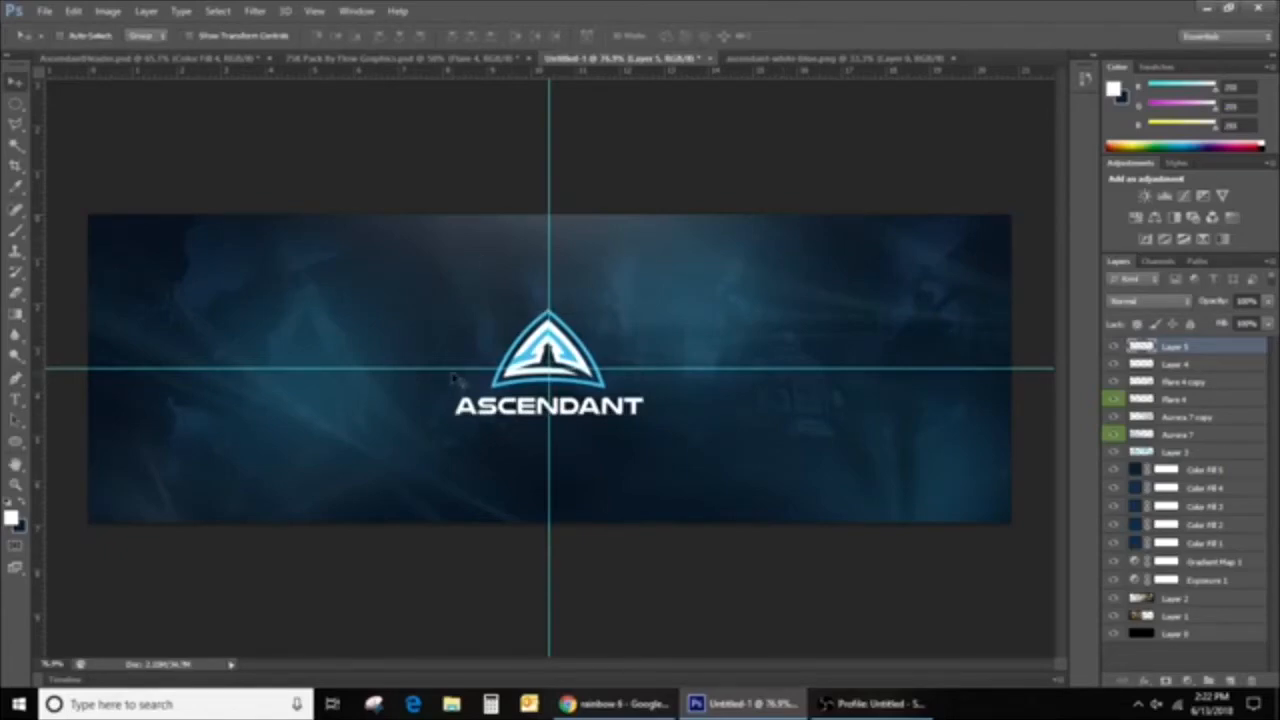
key(ctrl+t)
key(Up)
key(Up)
key(Up)
key(Up)
key(Up)
key(Up)
key(Up)
key(Up)
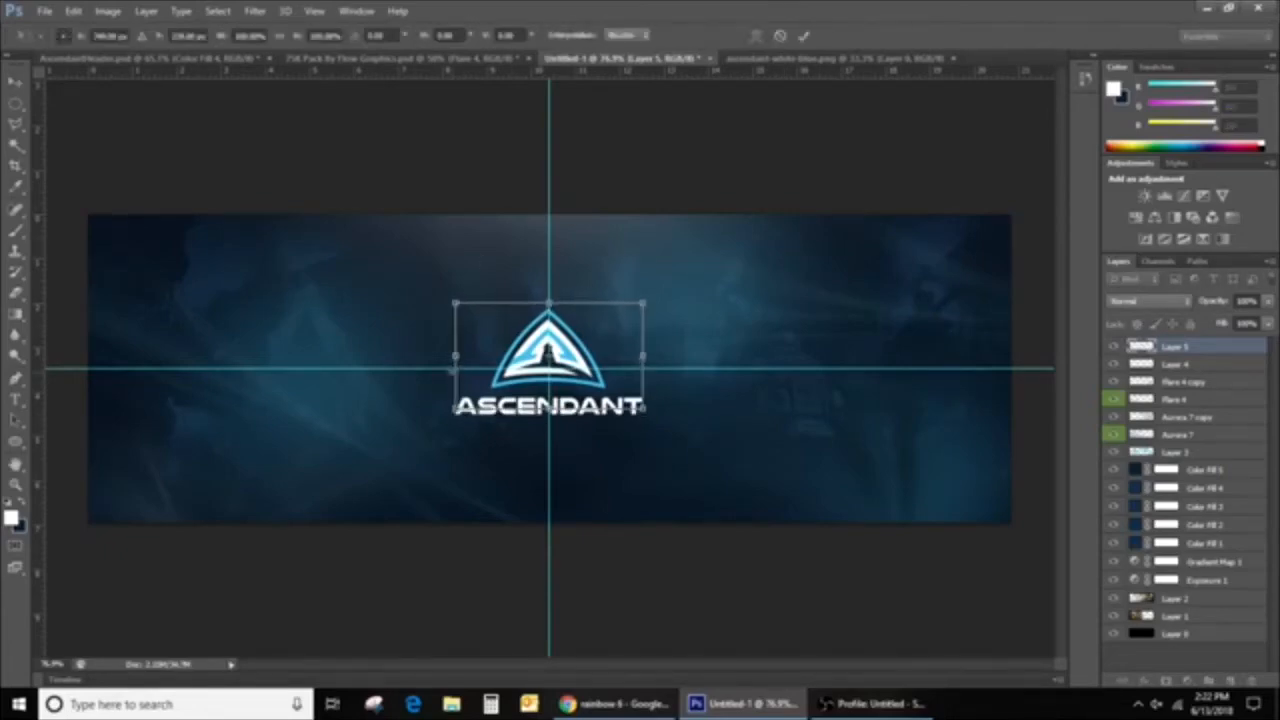
key(Return)
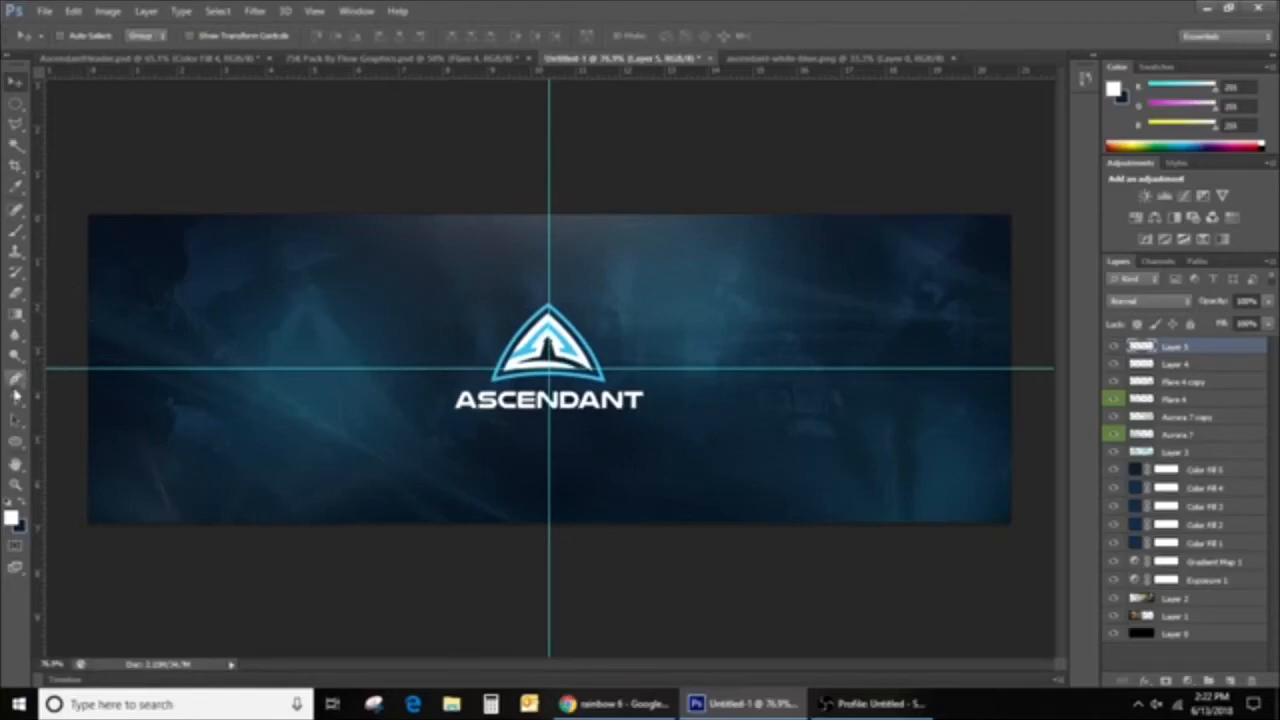
Add the centre-aligned white italic text "PROFESSIONAL ESPORTS ORGANIZATION" below the Ascendant logo
click(15, 398)
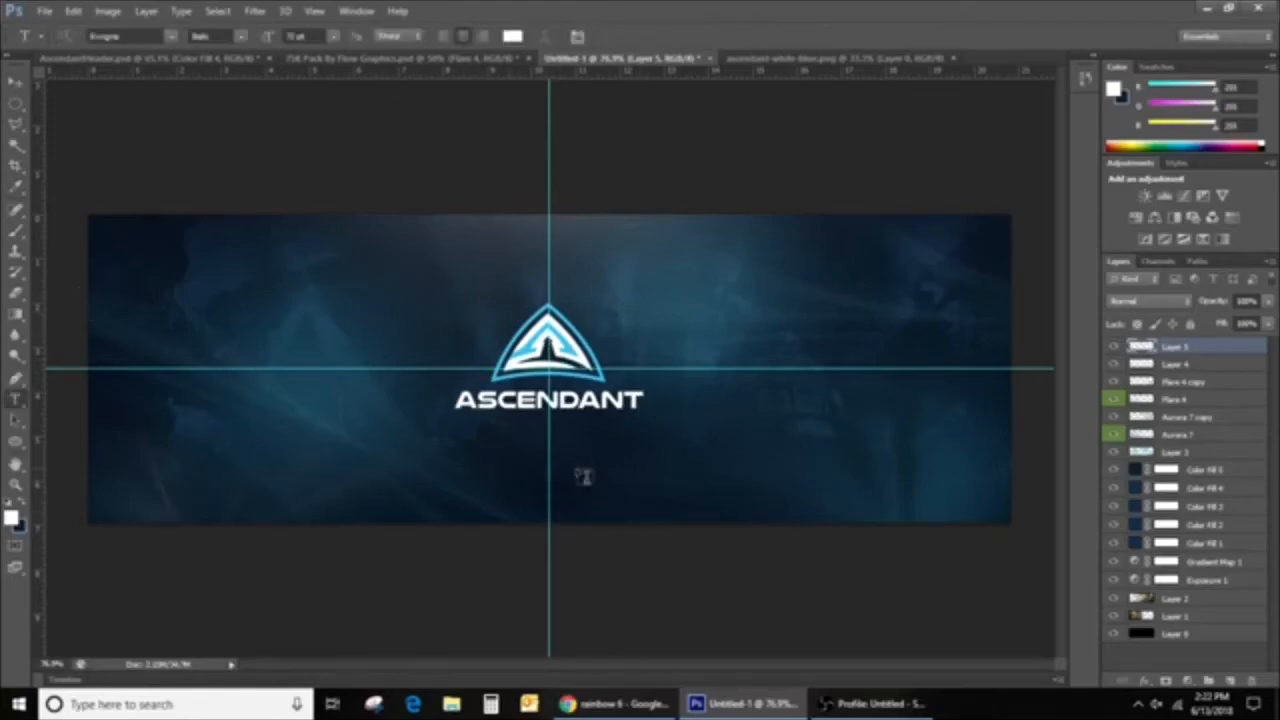
click(515, 486)
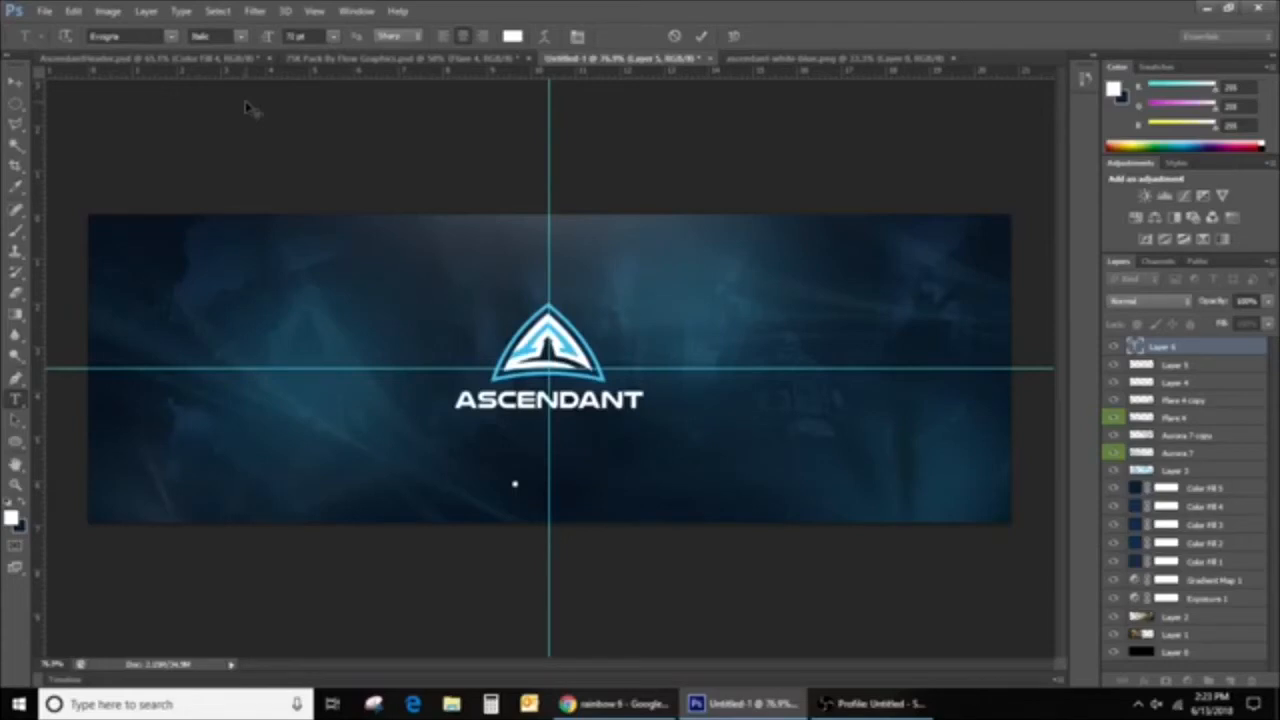
text(PROFESS)
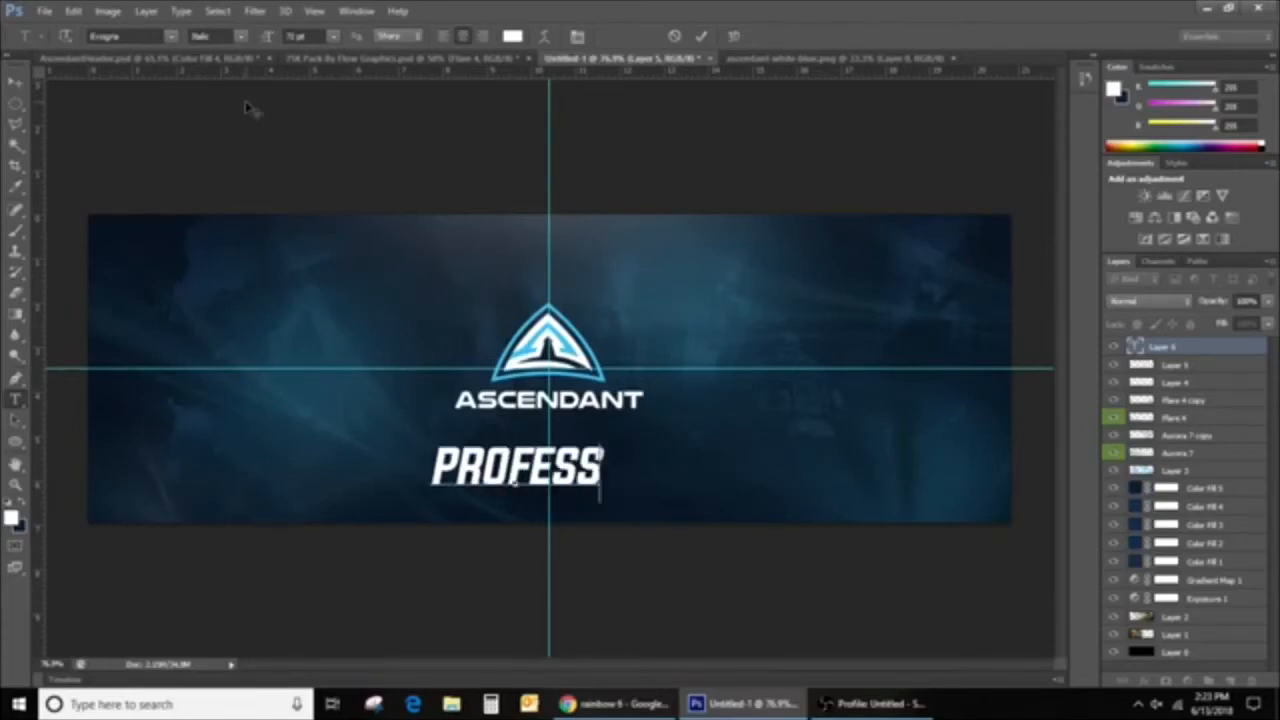
text(IOA=NAL)
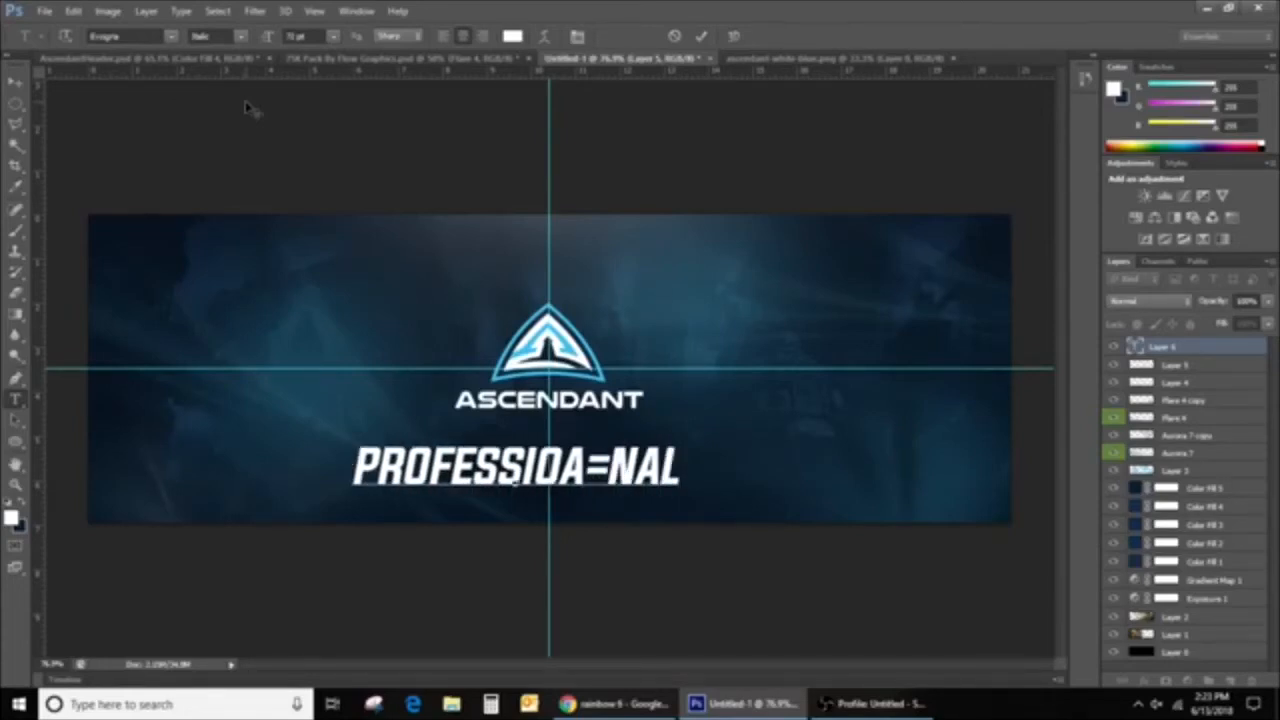
key(BackSpace)
key(BackSpace)
key(BackSpace)
key(BackSpace)
key(BackSpace)
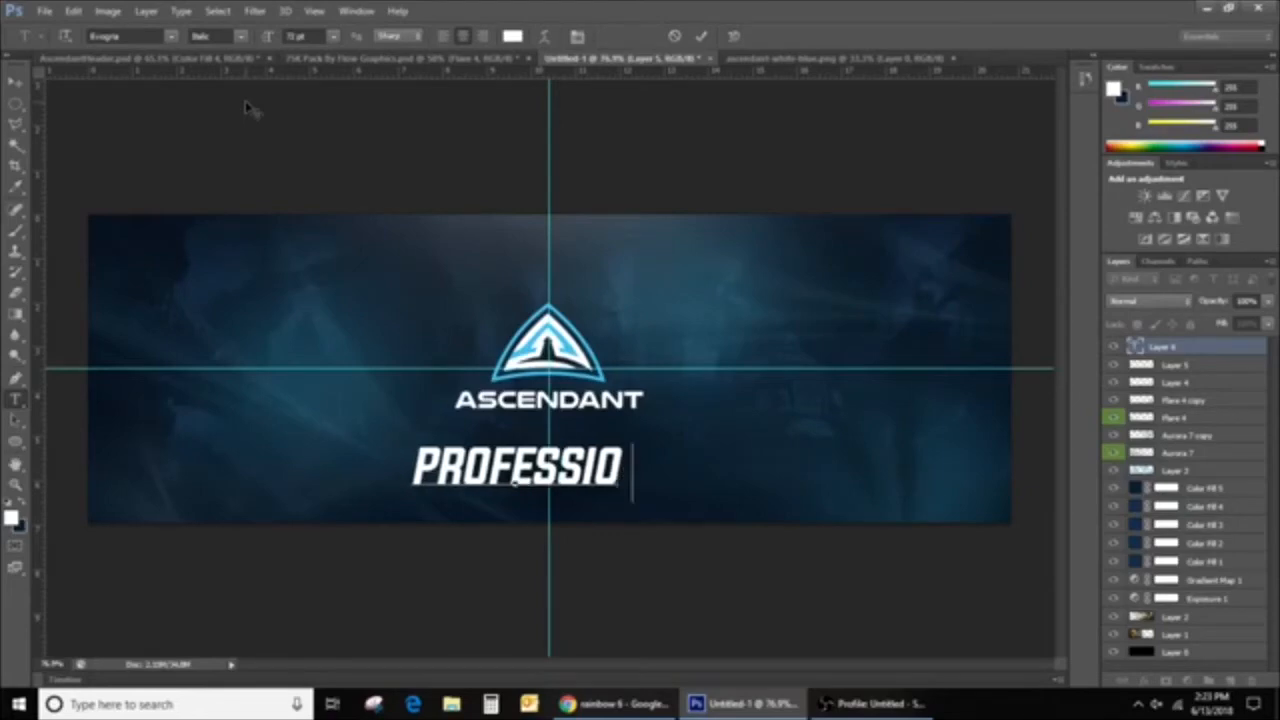
text(NAL ESPORTS )
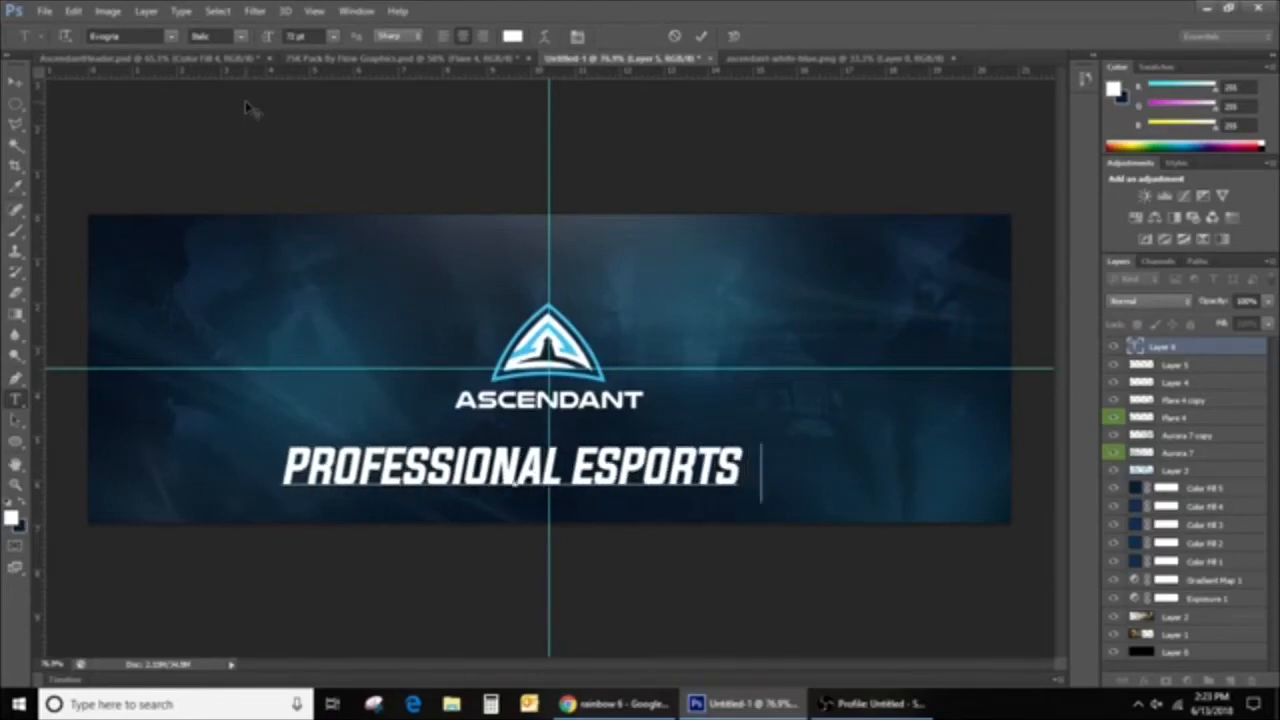
text(ORGANOZA)
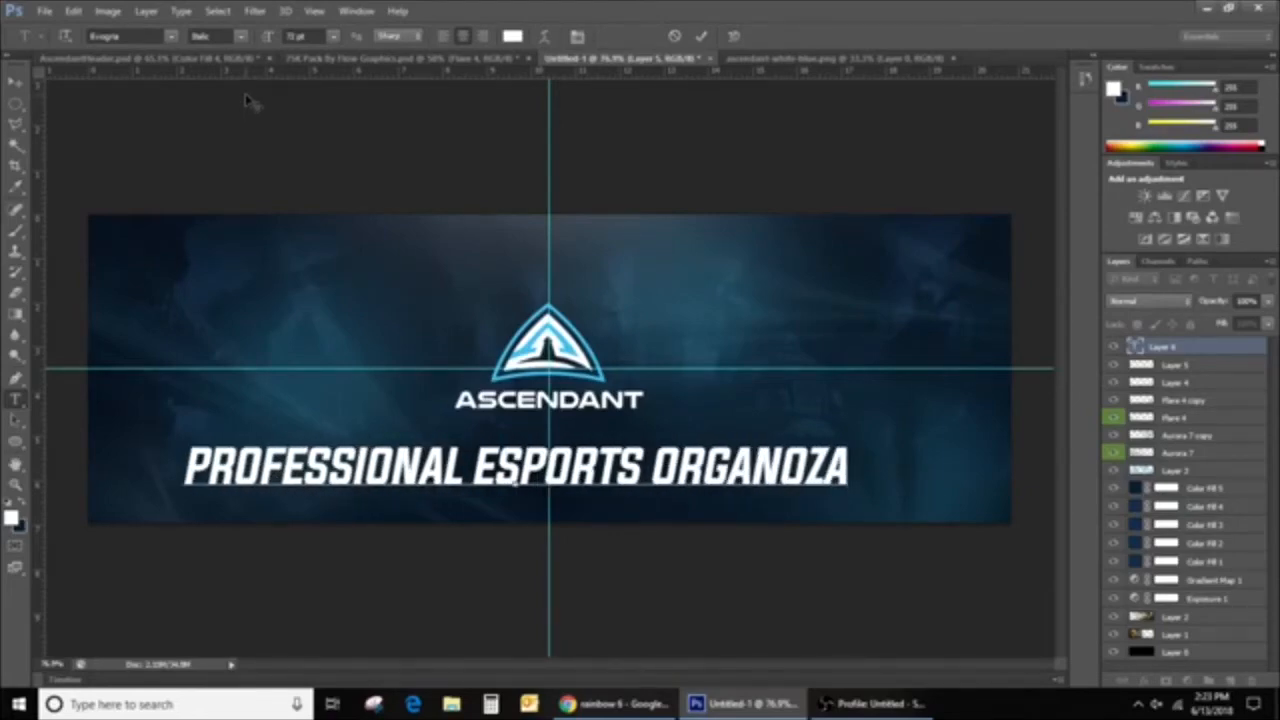
key(BackSpace)
key(BackSpace)
key(BackSpace)
text(IZA)
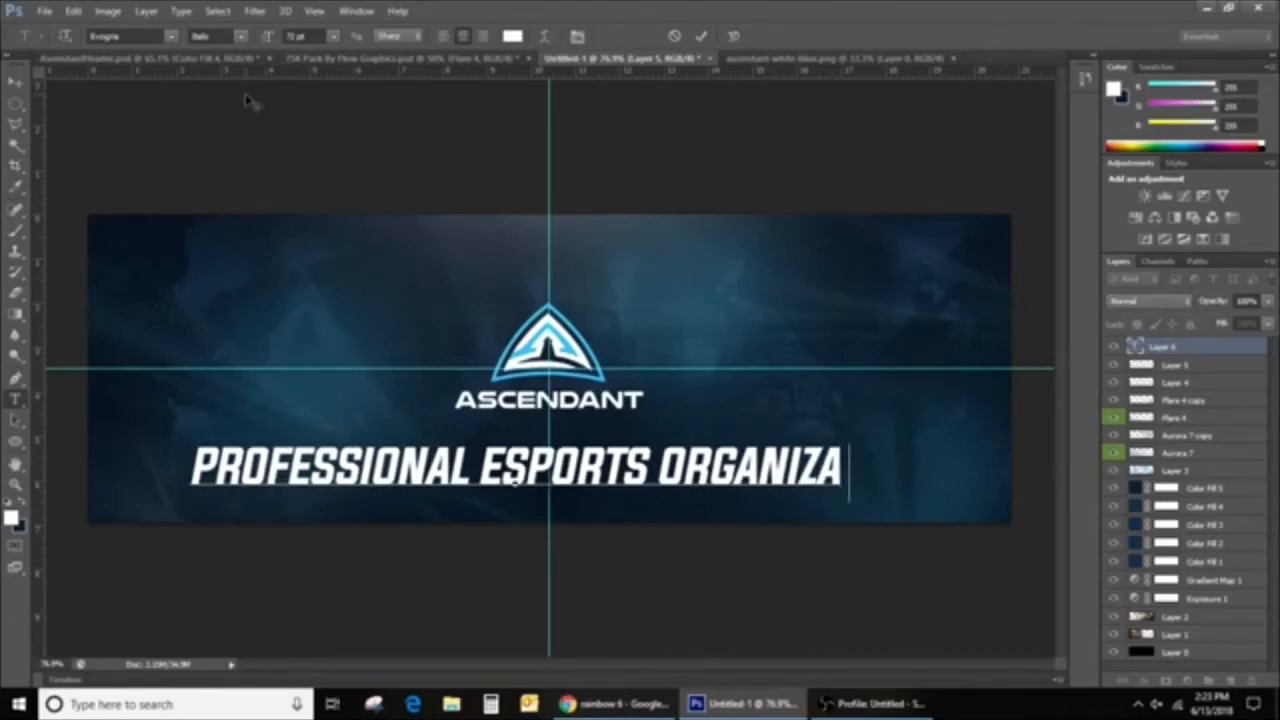
text(TION)
Reduce the font size of the "PROFESSIONAL ESPORTS ORGANIZATION" text to 18 pt
scroll(798, 268, down, 2)
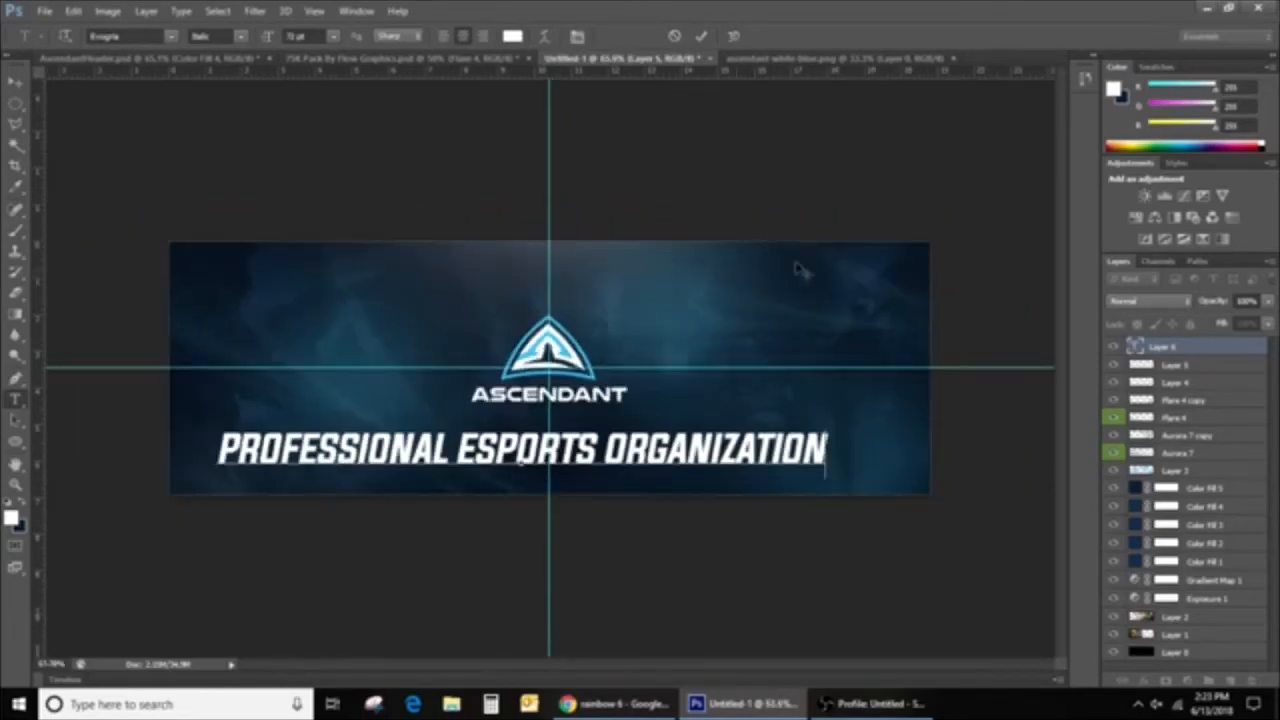
scroll(800, 268, down, 1)
drag(735, 465, 120, 534)
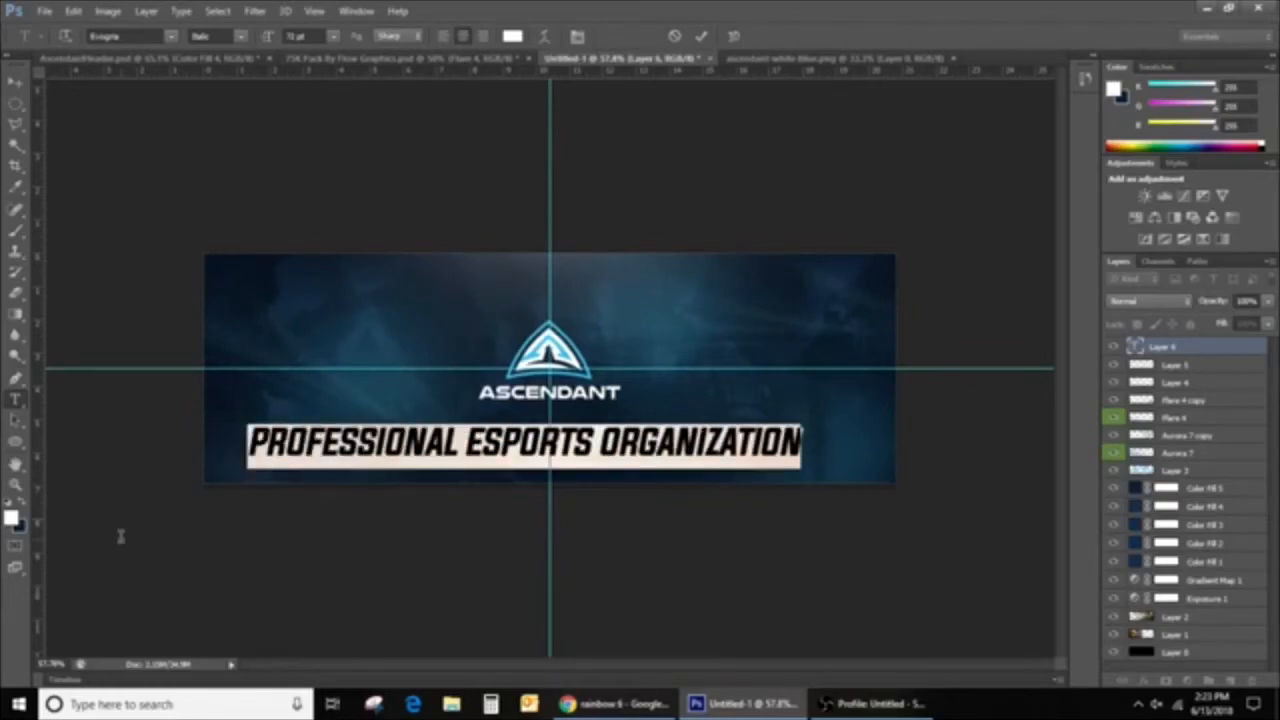
click(333, 36)
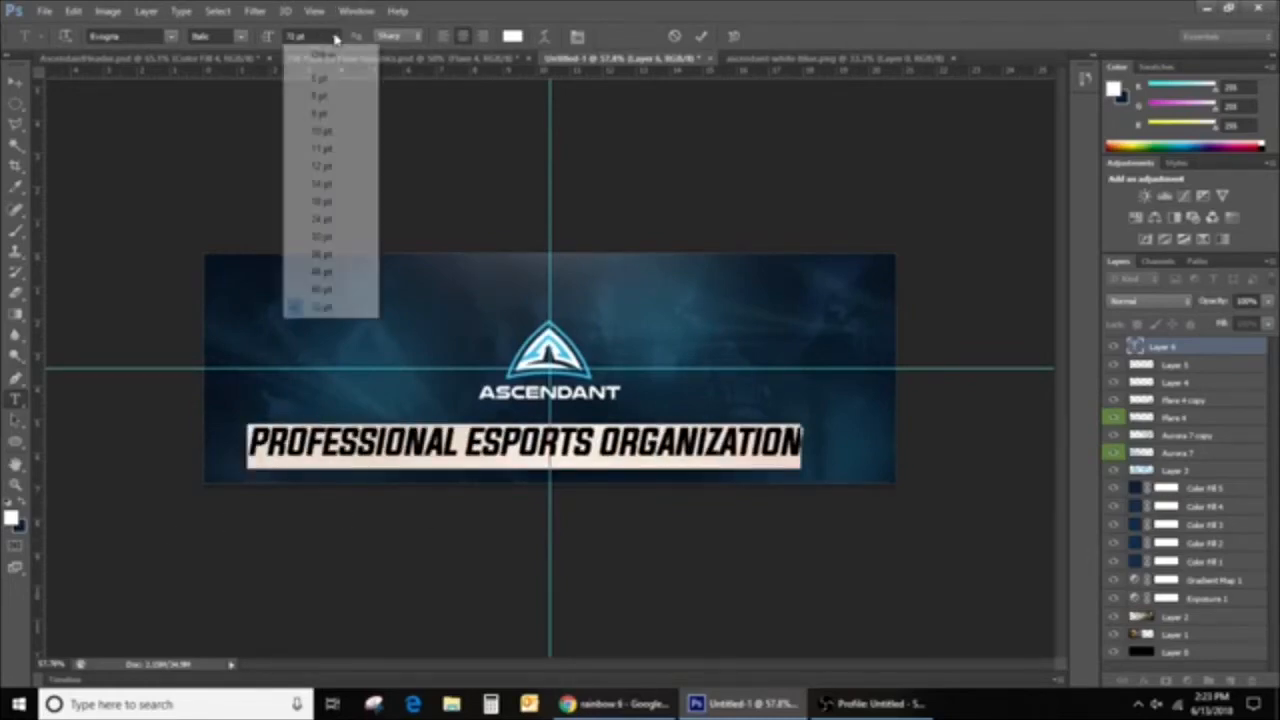
click(324, 219)
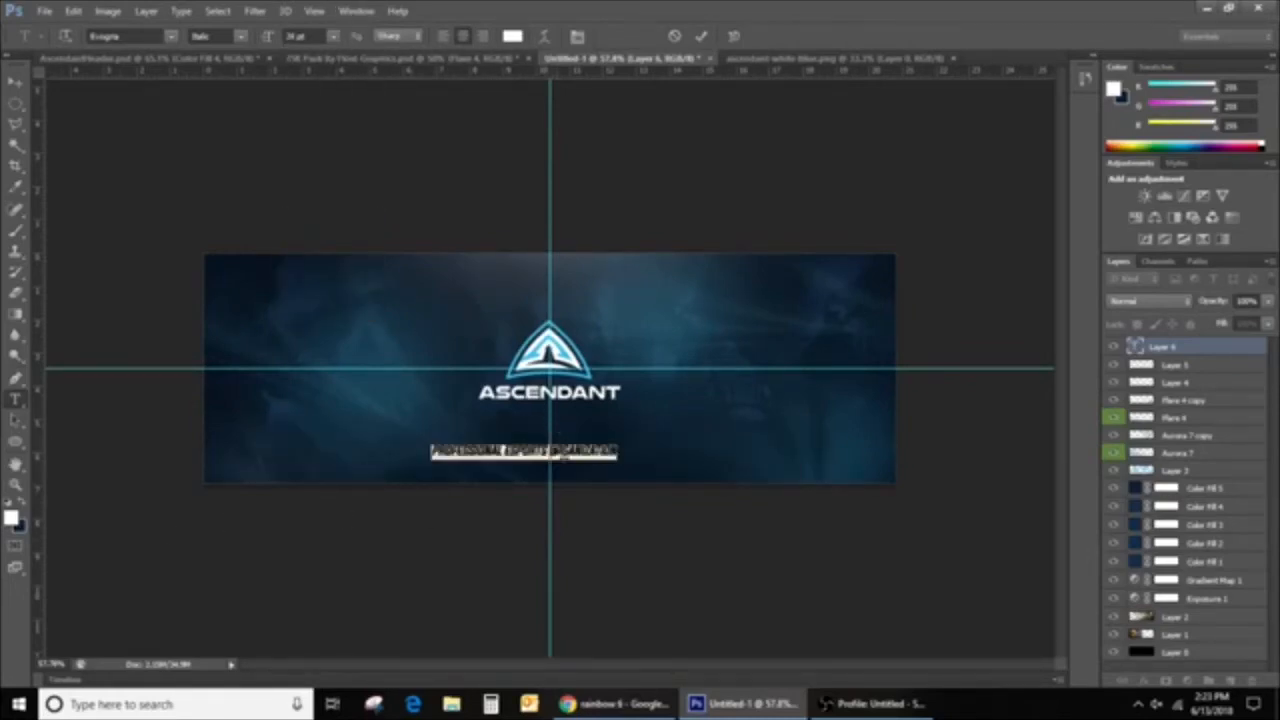
click(333, 36)
click(352, 184)
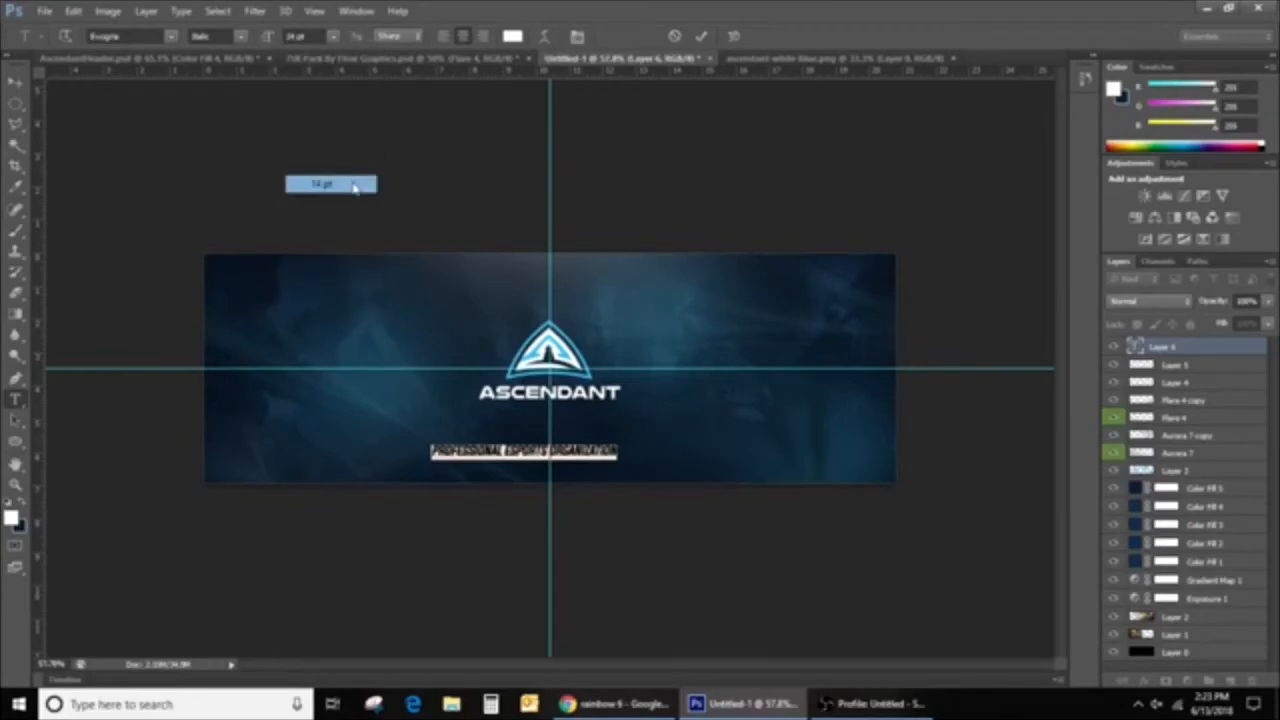
click(334, 37)
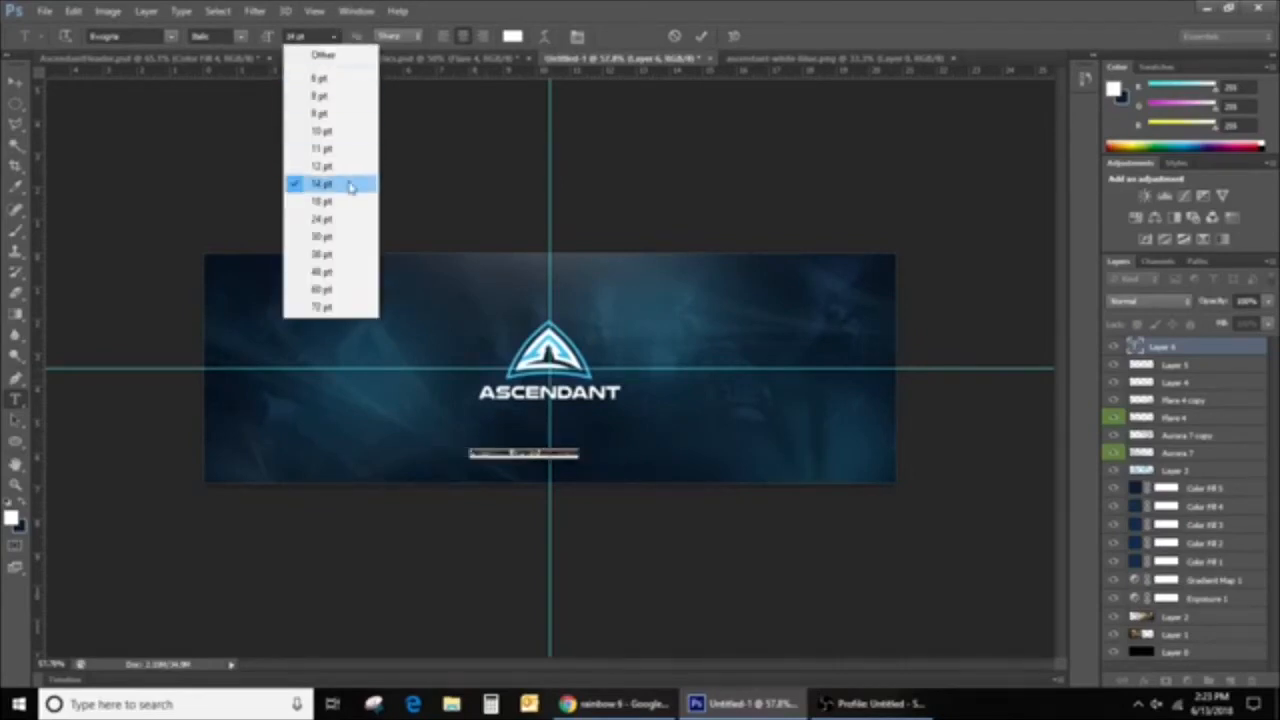
click(345, 201)
click(573, 452)
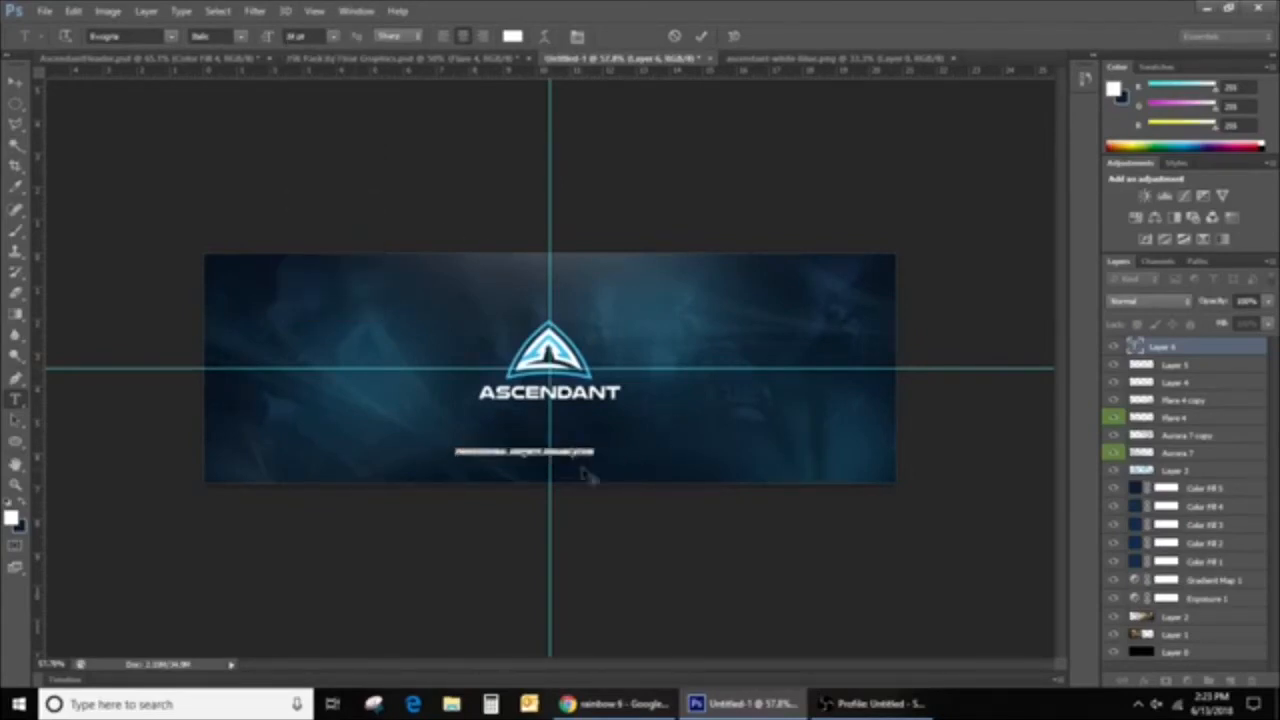
Widen the letter spacing across the whole "PROFESSIONAL ESPORTS ORGANIZATION" tagline and commit the text
drag(583, 473, 386, 440)
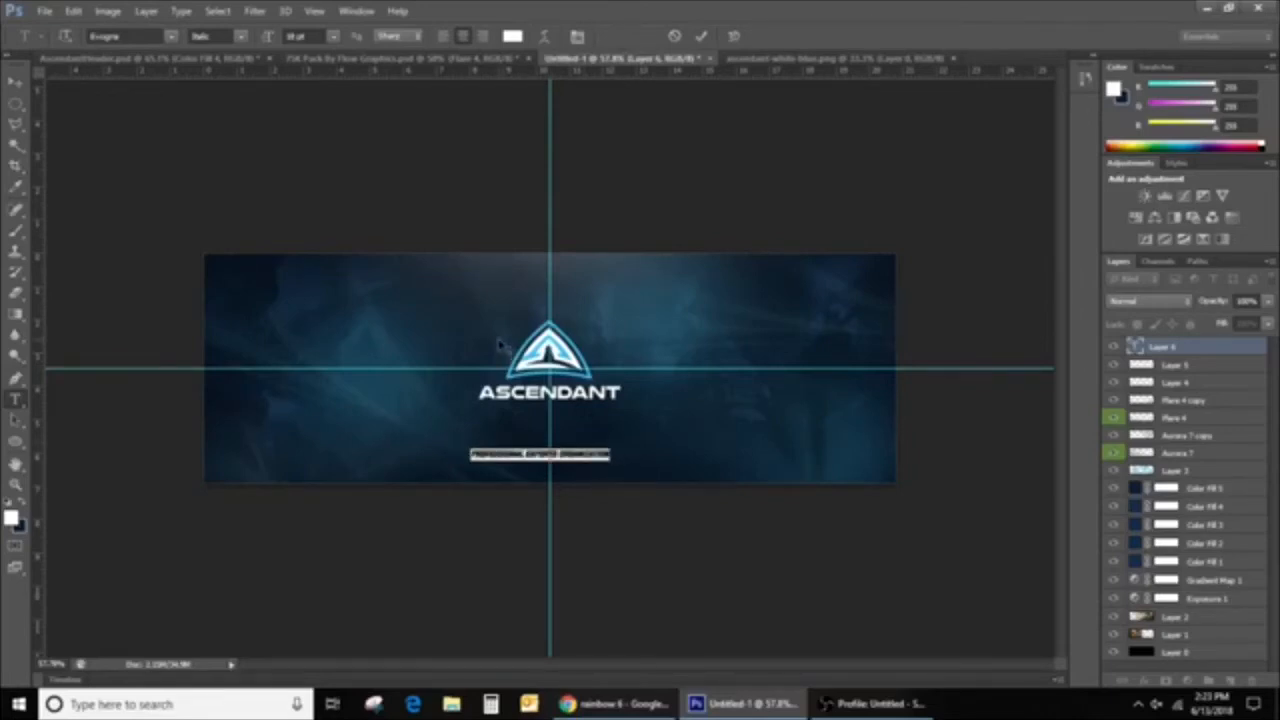
key(alt+Right)
key(alt+Right)
key(alt+Right)
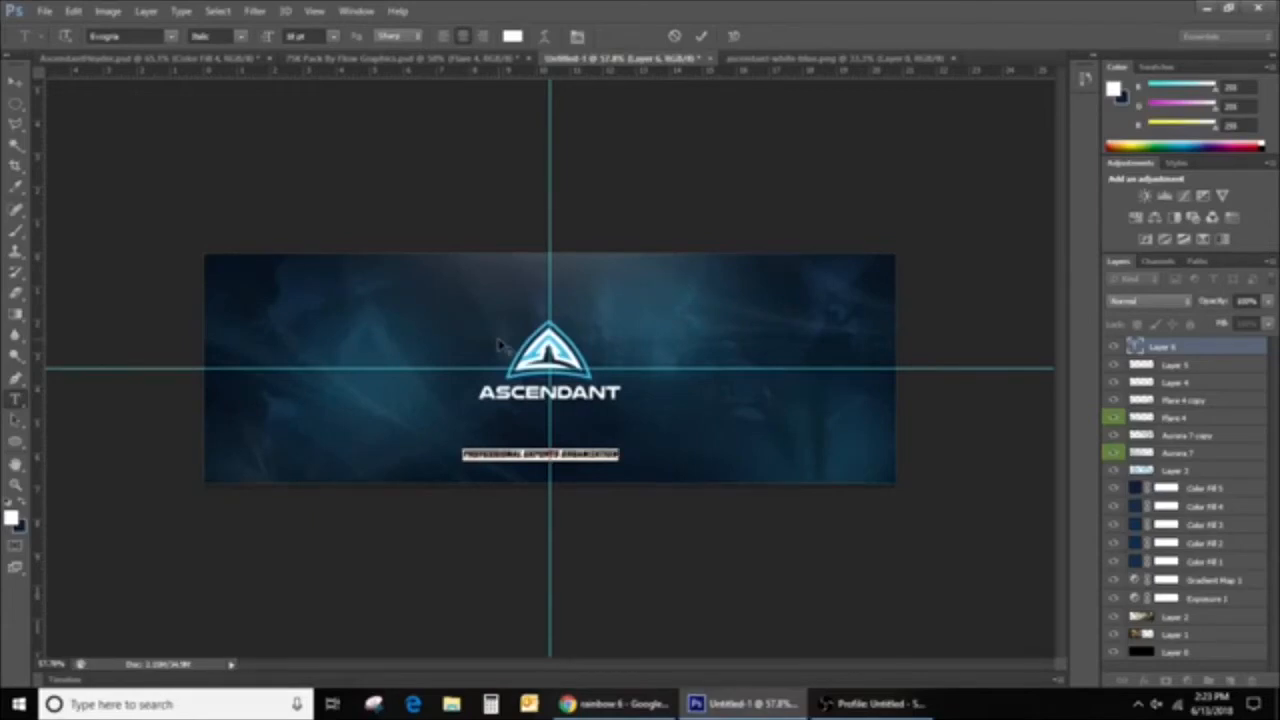
key(alt+Right)
key(alt+Right)
key(alt+Right)
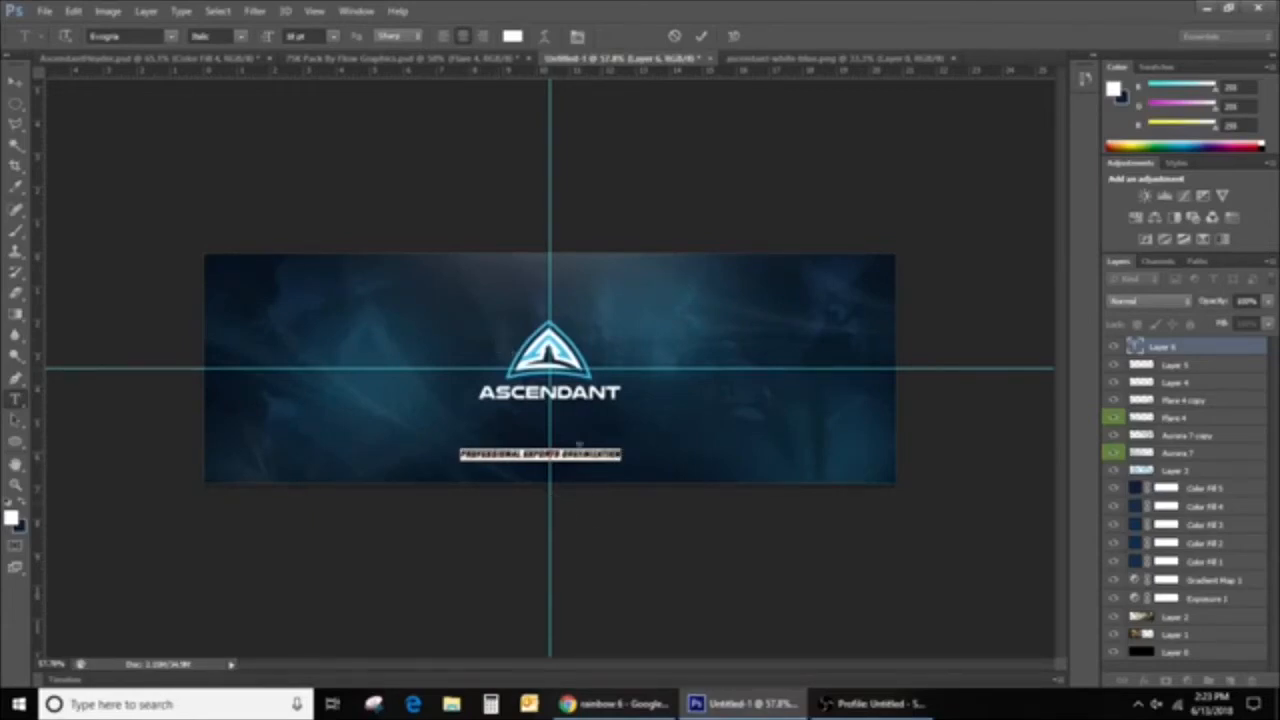
key(ctrl+Return)
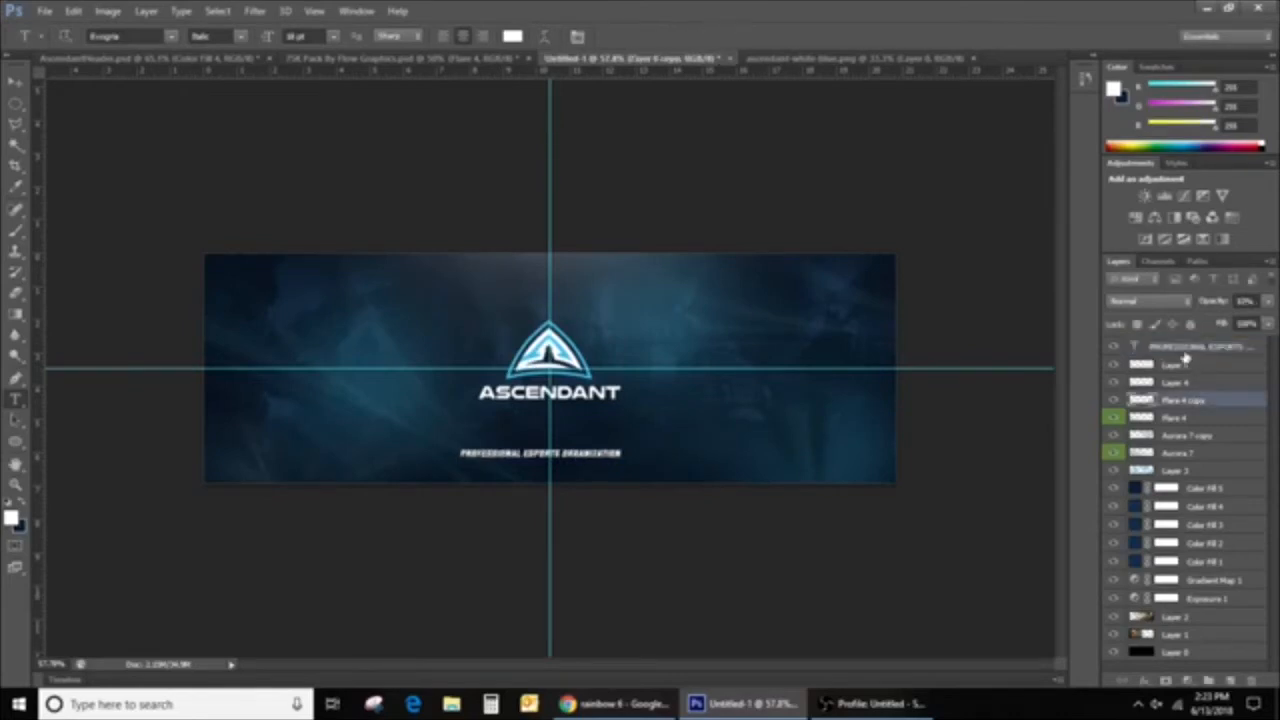
Centre the tagline horizontally on the vertical guide beneath the logo and shift it slightly downward
key(ctrl+t)
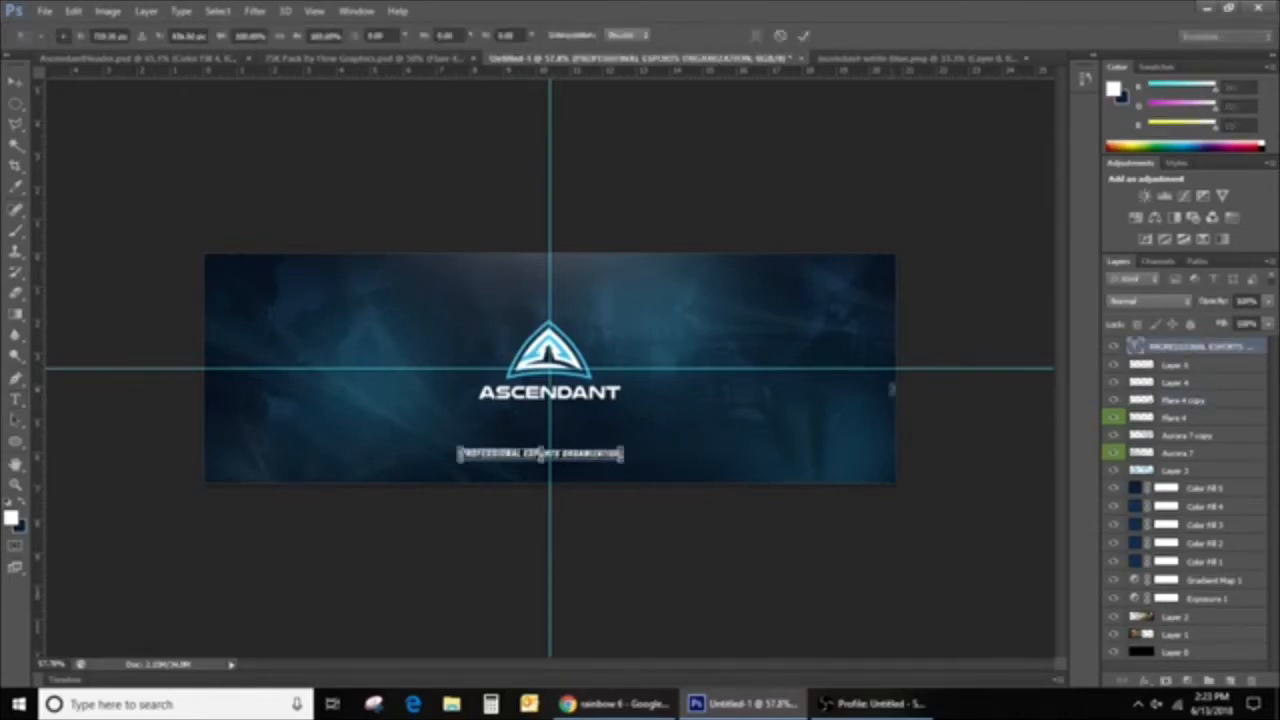
key(Right)
key(Right)
key(Right)
key(Right)
key(Right)
key(Right)
key(Right)
key(Right)
key(Right)
key(Right)
key(Right)
key(Right)
key(Right)
key(Right)
key(Right)
key(Right)
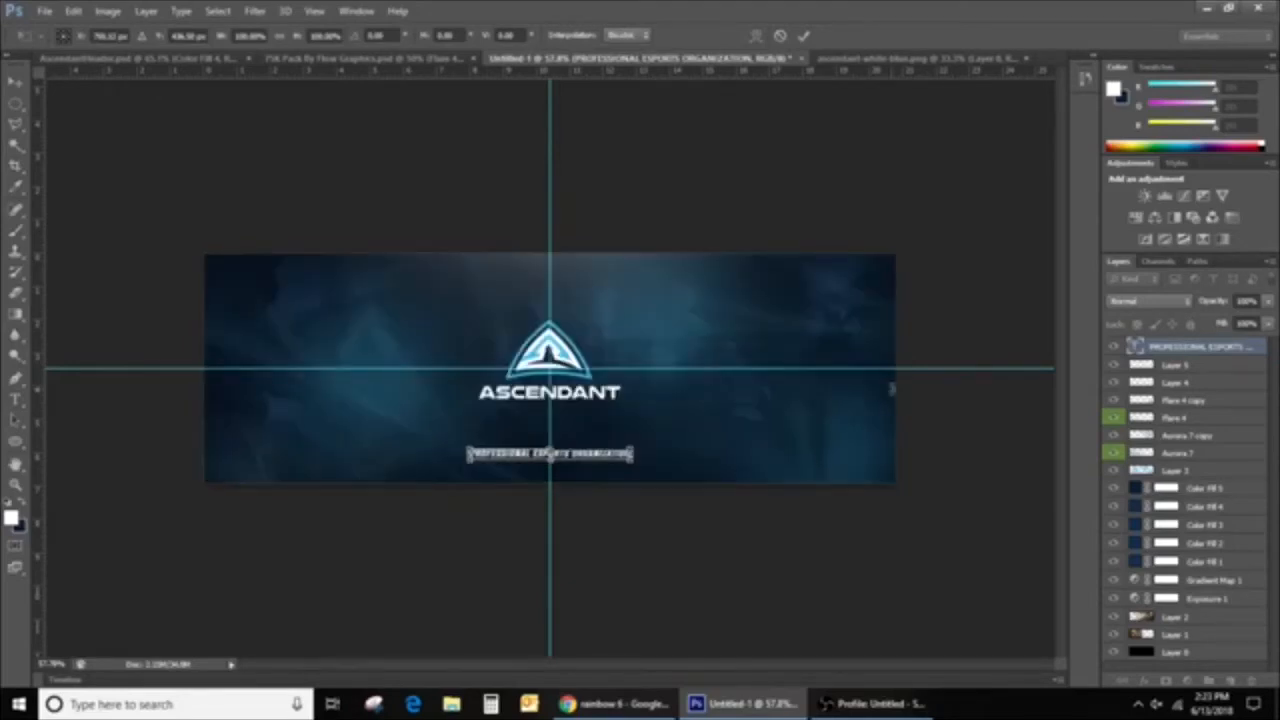
key(Return)
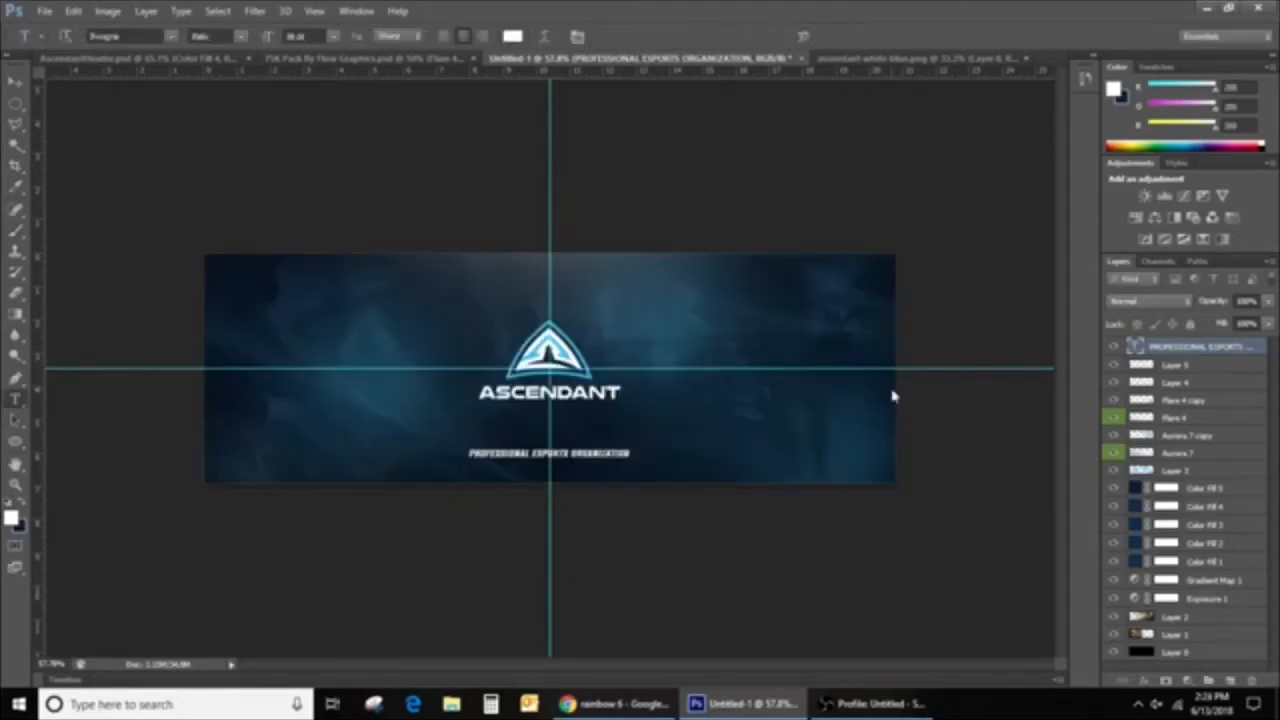
click(15, 80)
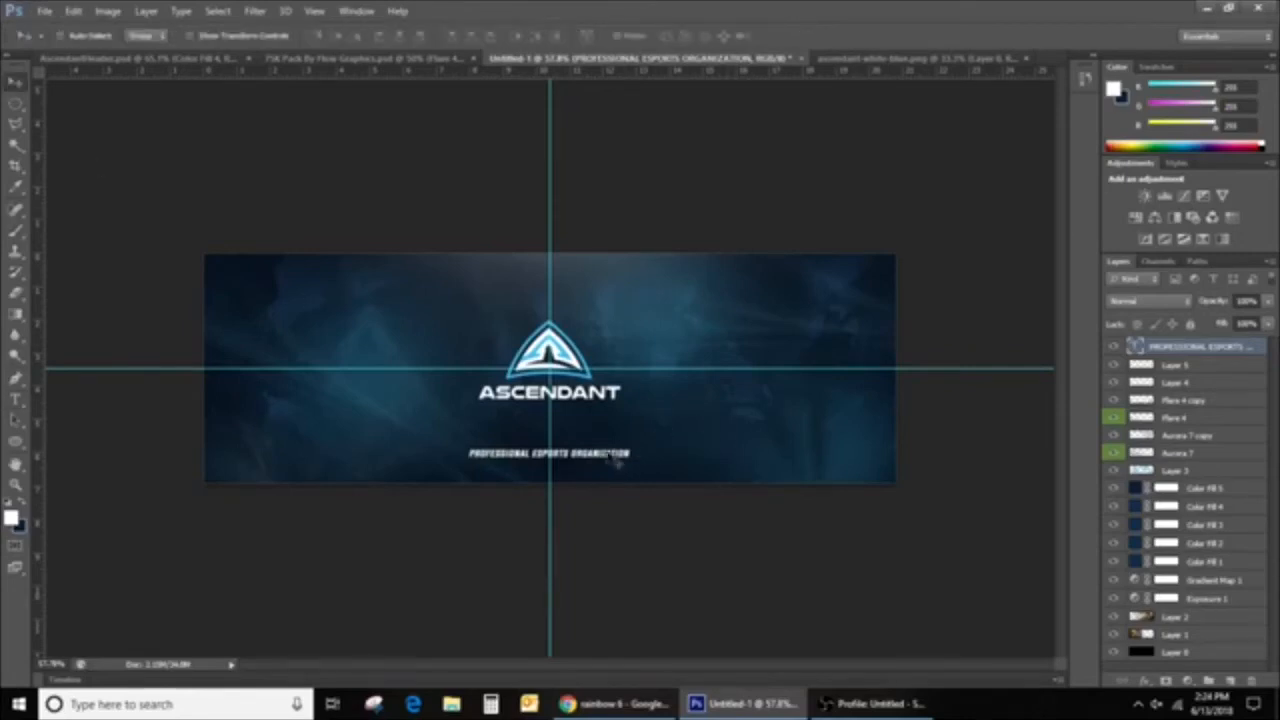
drag(616, 458, 614, 460)
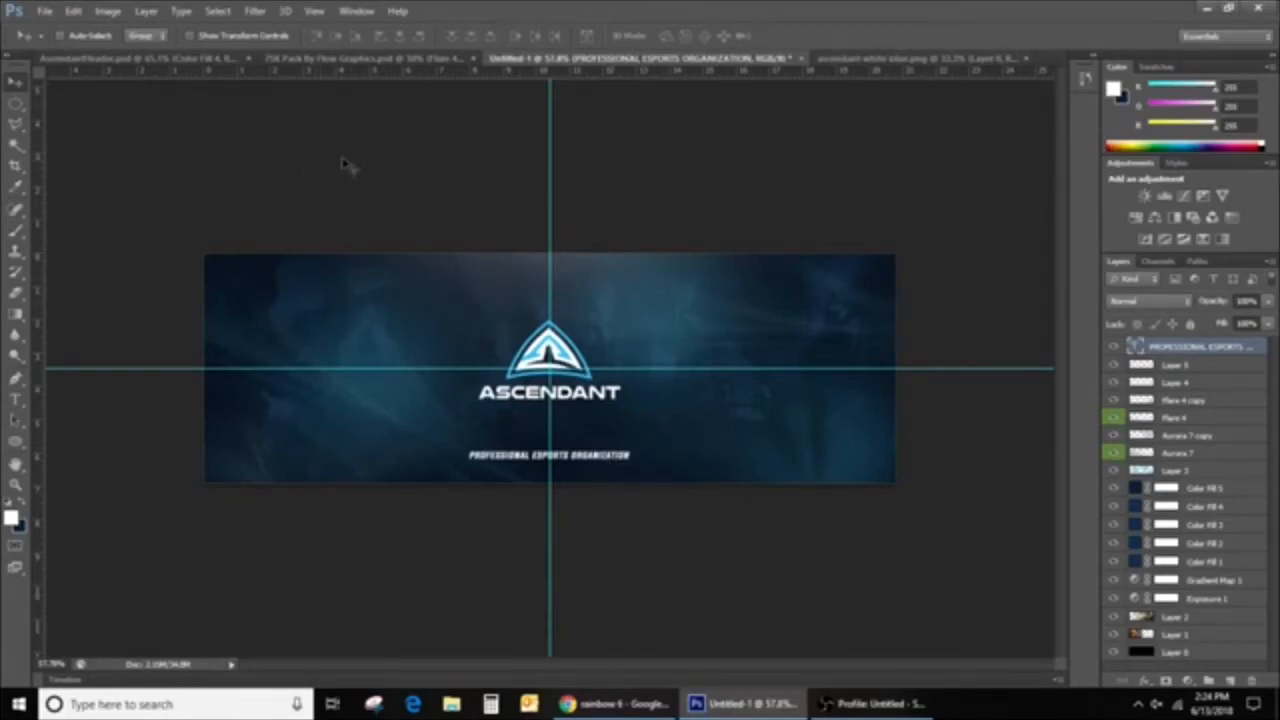
click(14, 400)
key(ctrl+plus)
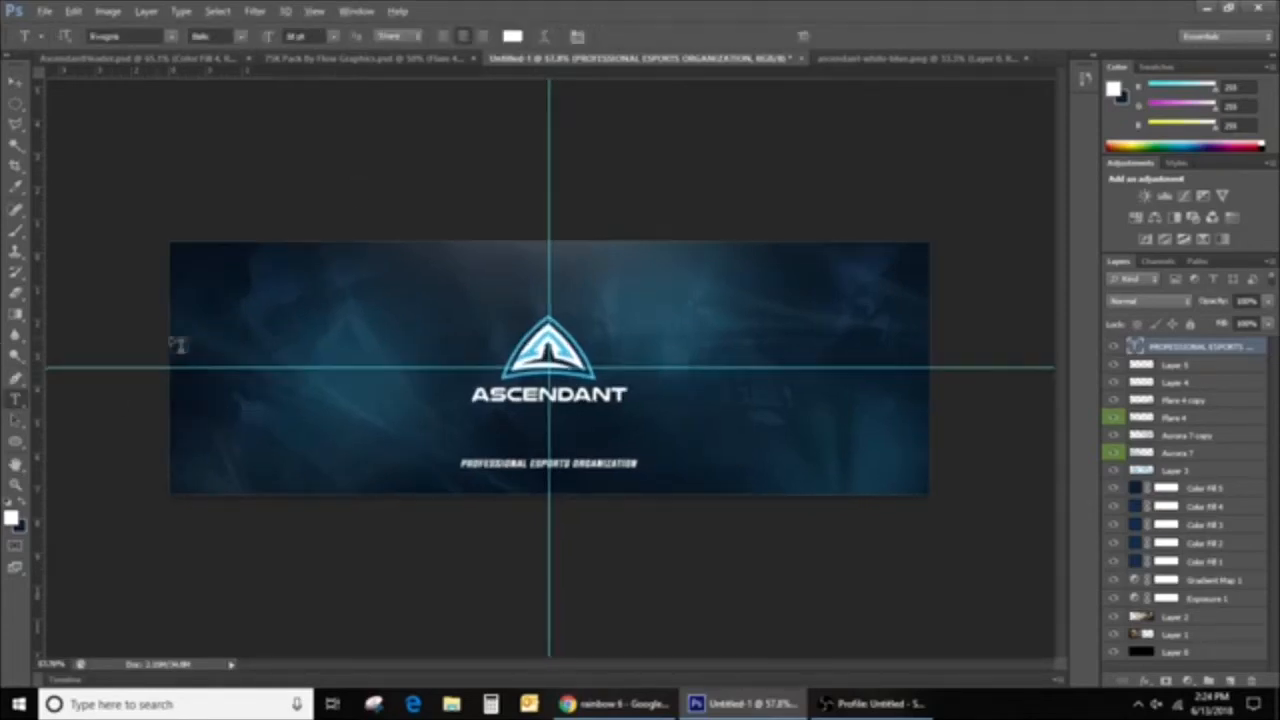
scroll(178, 345, up, 3)
click(119, 348)
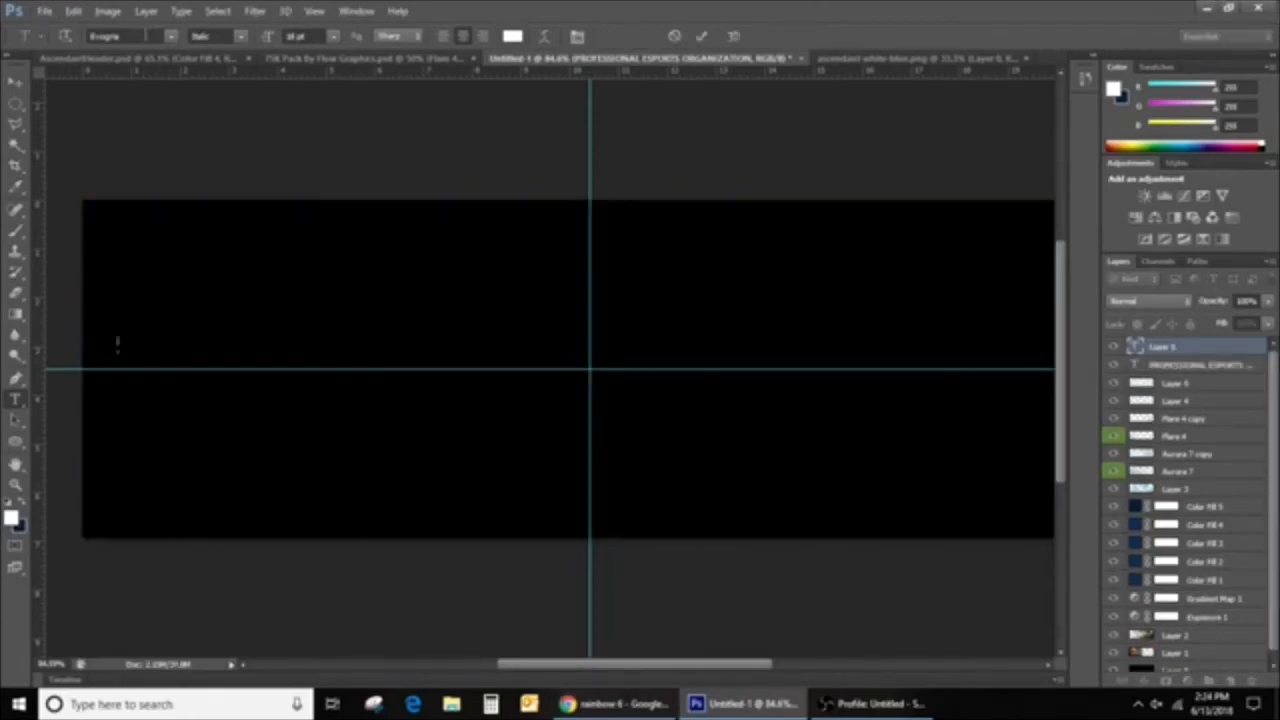
click(150, 35)
text(a)
key(Return)
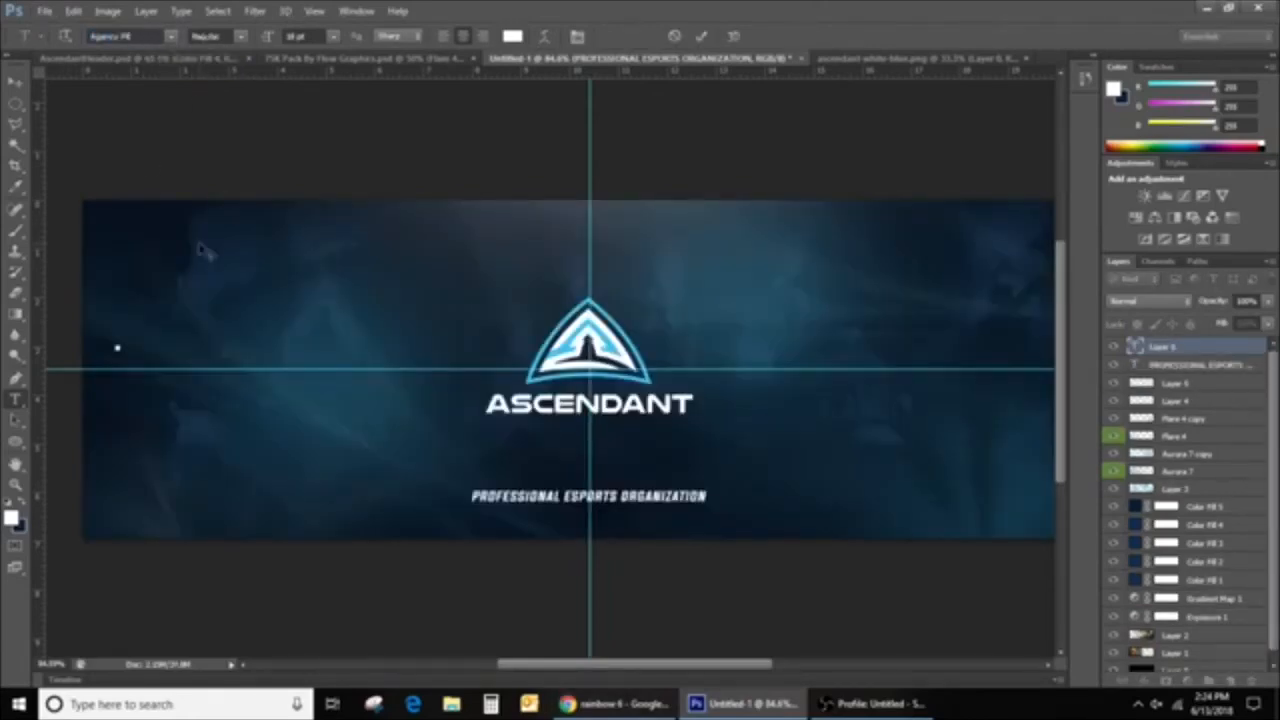
click(118, 58)
scroll(190, 342, up, 5)
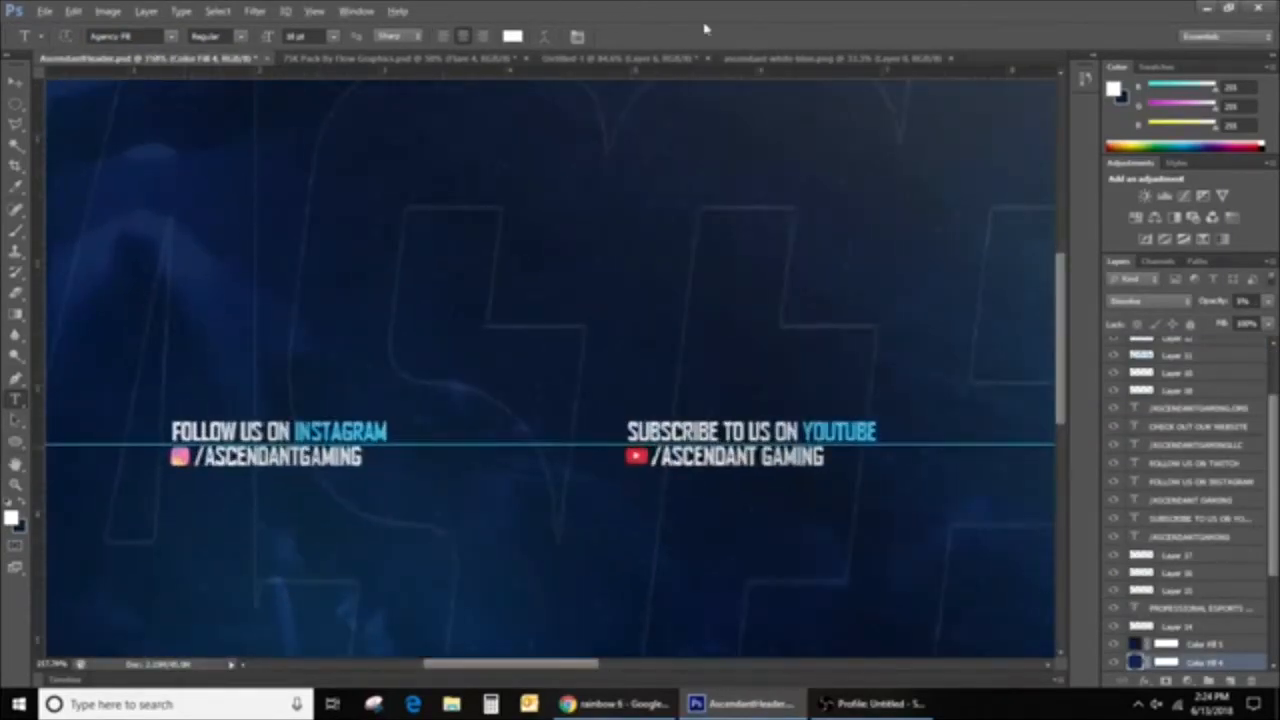
click(617, 60)
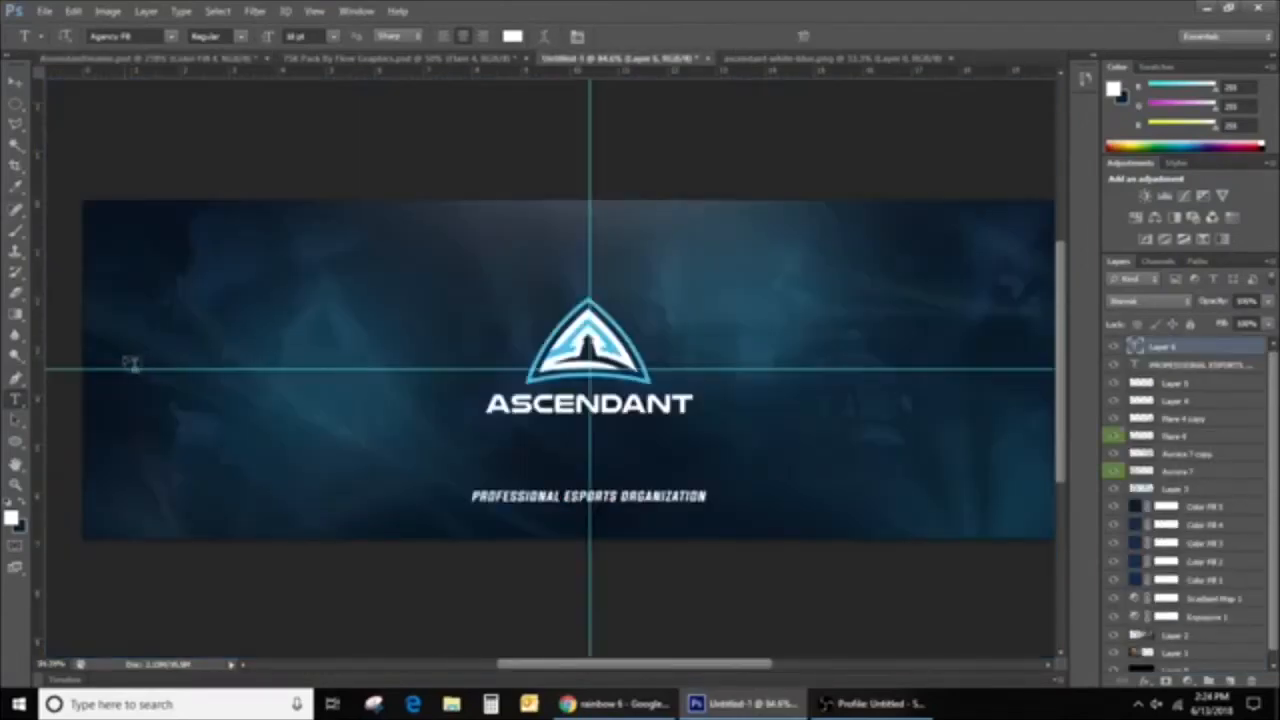
key(Delete)
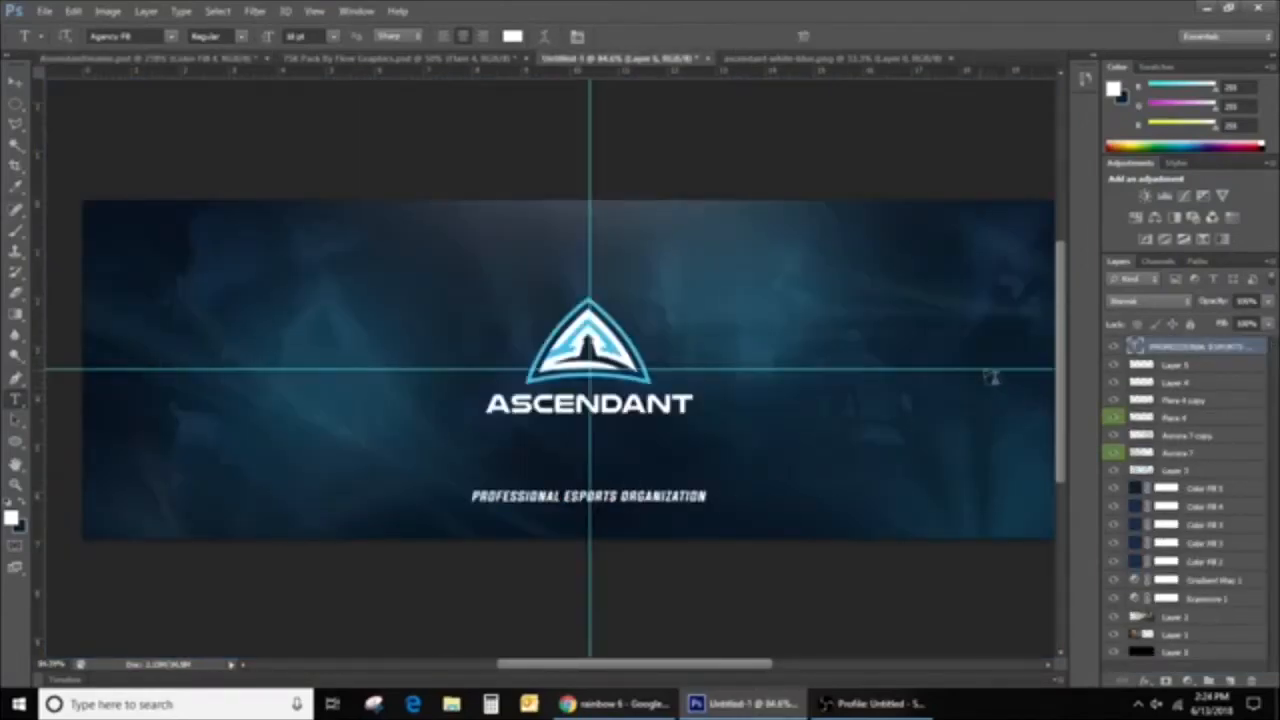
Add the white italic text "FOLLOW US ON INSTAGRAM" near the header's left edge, just above the horizontal guide, and commit it
click(172, 345)
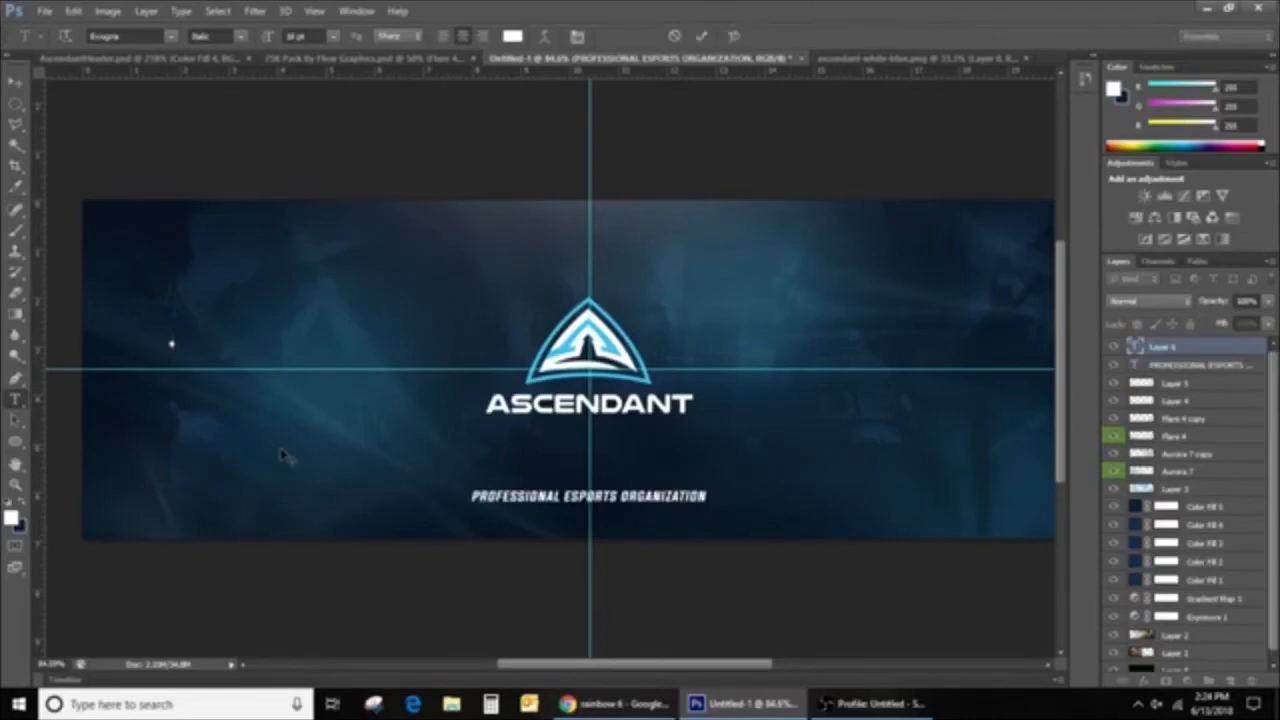
text(FOLLOW US @ )
text(N IN)
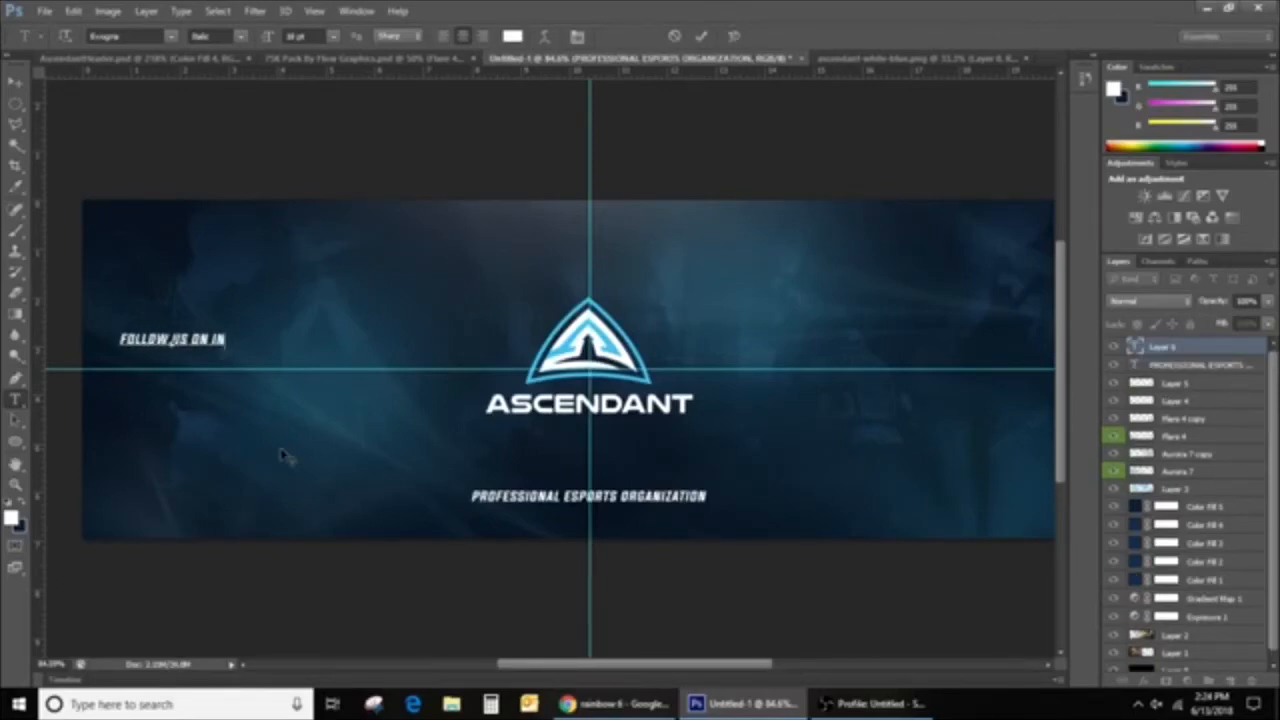
text(STAGRAM)
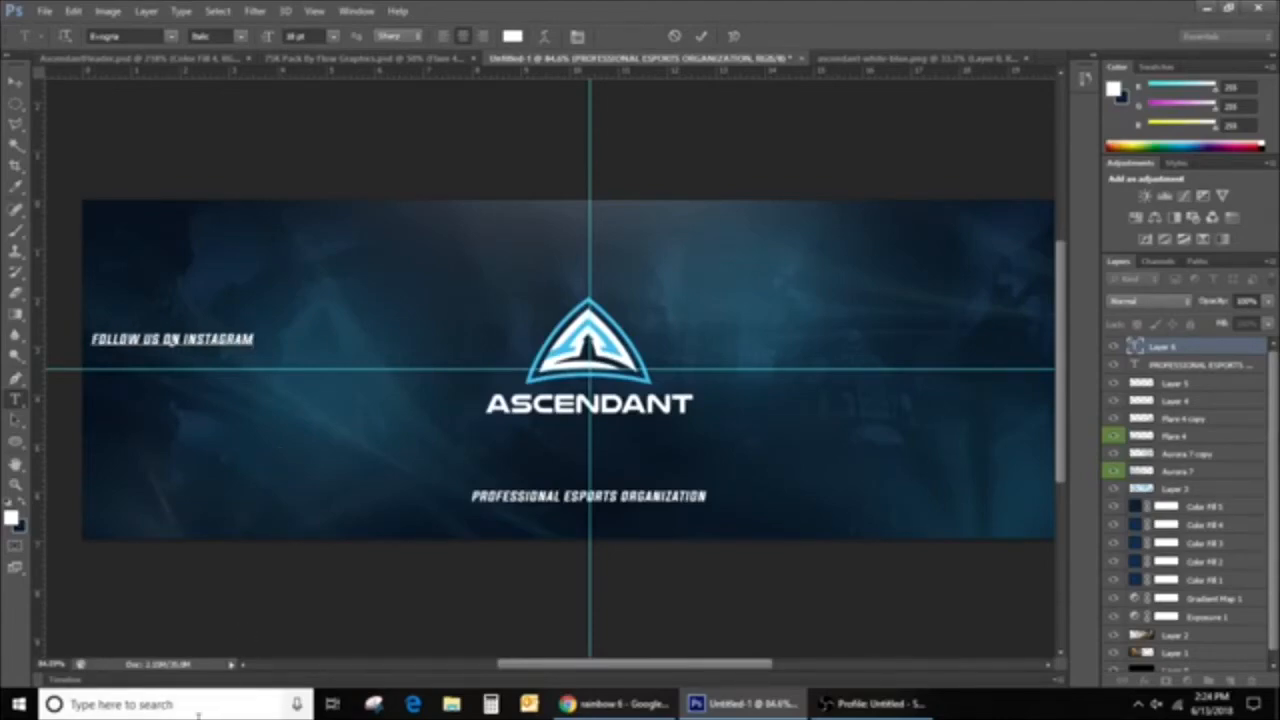
click(1205, 348)
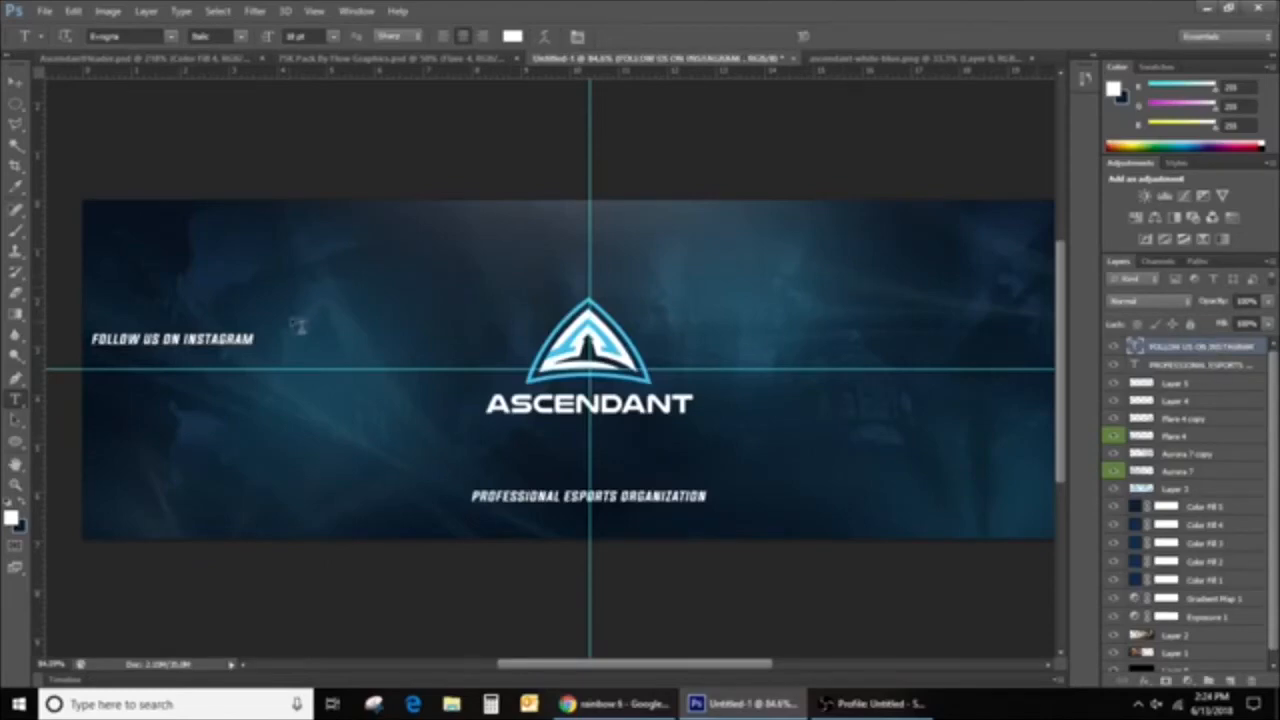
Add a separate placeholder text line "/CBFjvfjv ej" below "FOLLOW US ON INSTAGRAM"
click(134, 372)
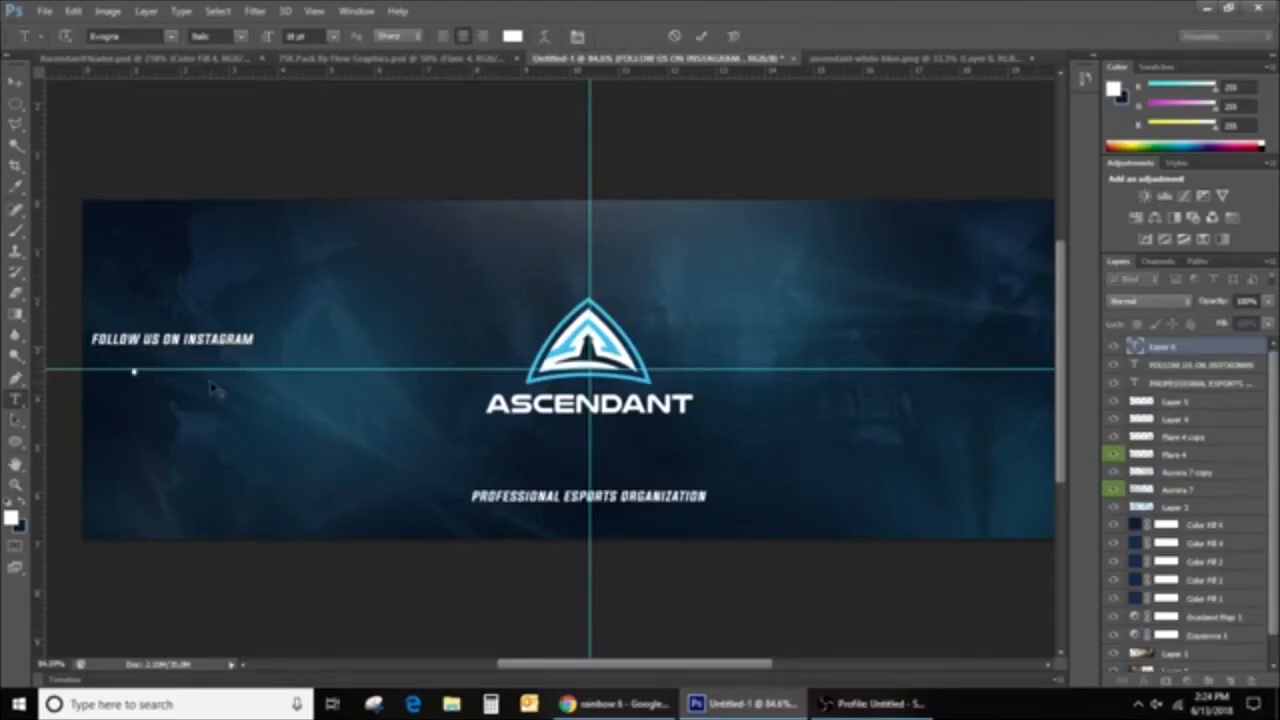
text(/ASCENDANTG)
click(14, 80)
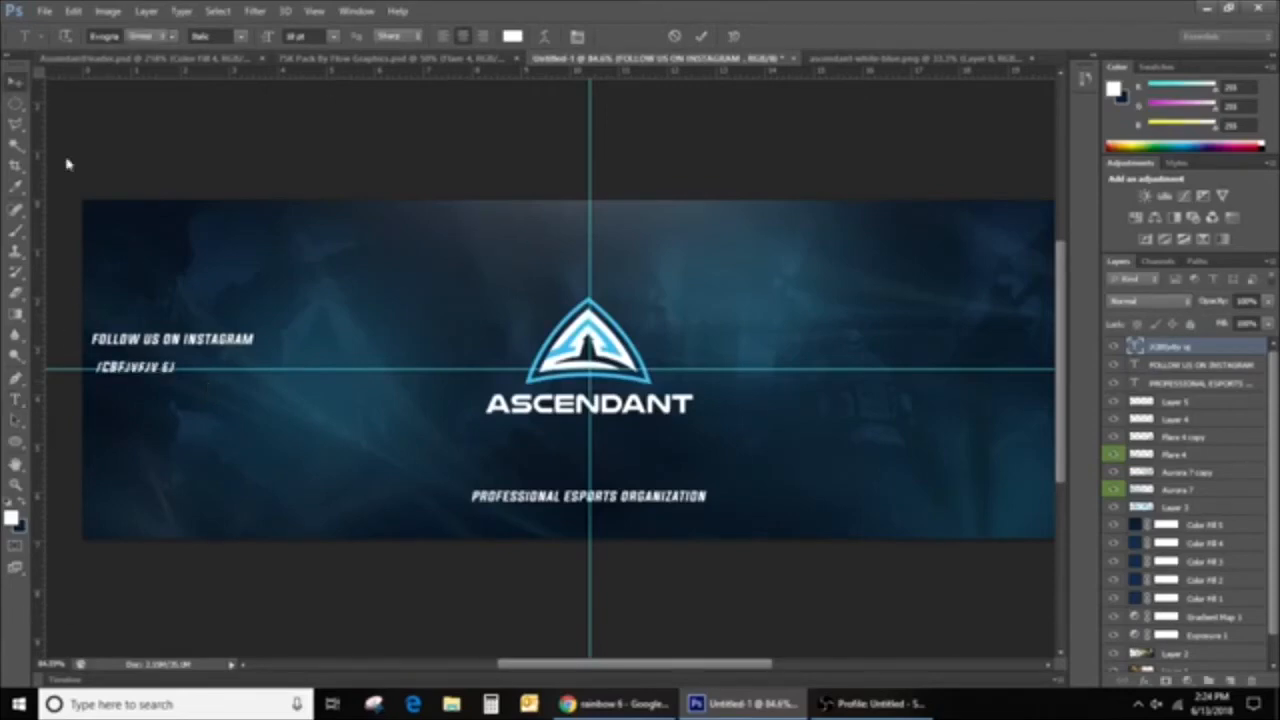
Position the placeholder line close beneath "FOLLOW US ON INSTAGRAM", roughly centred under it, and nudge it upward to tighten the gap
drag(148, 399, 156, 380)
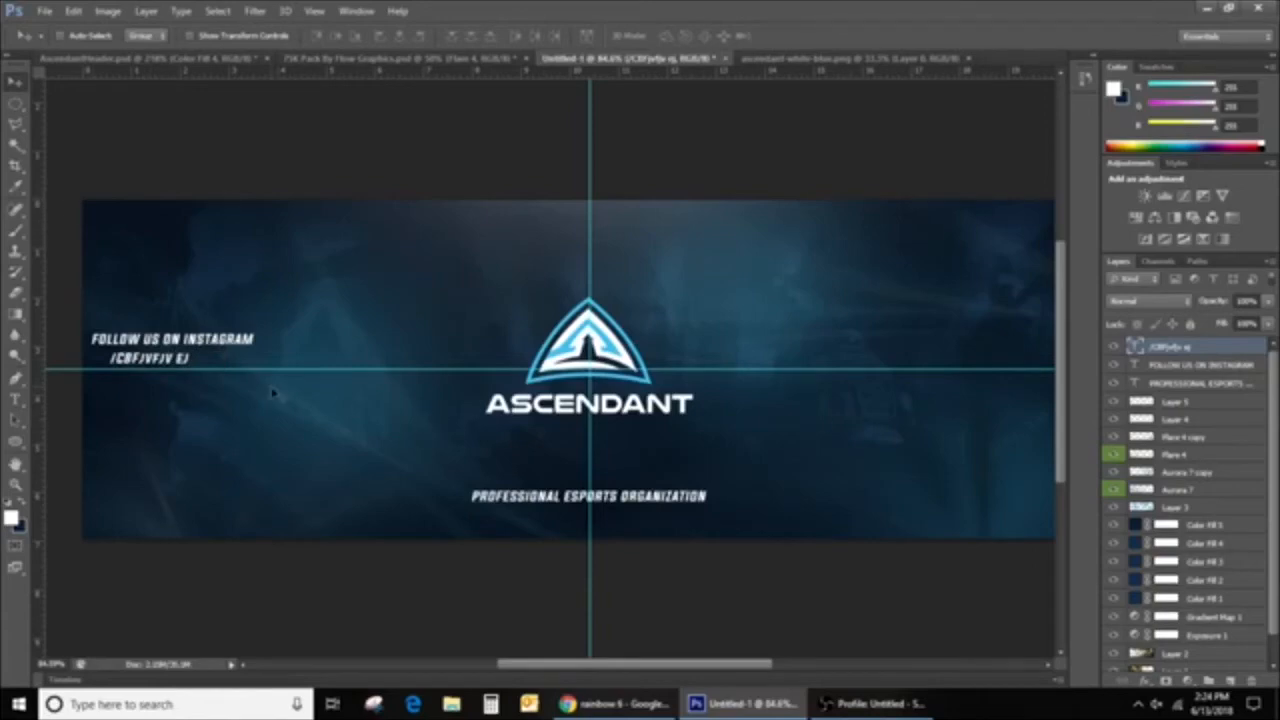
key(ctrl+t)
key(Up)
key(Up)
key(Up)
key(Up)
key(Up)
key(Up)
key(Up)
key(Up)
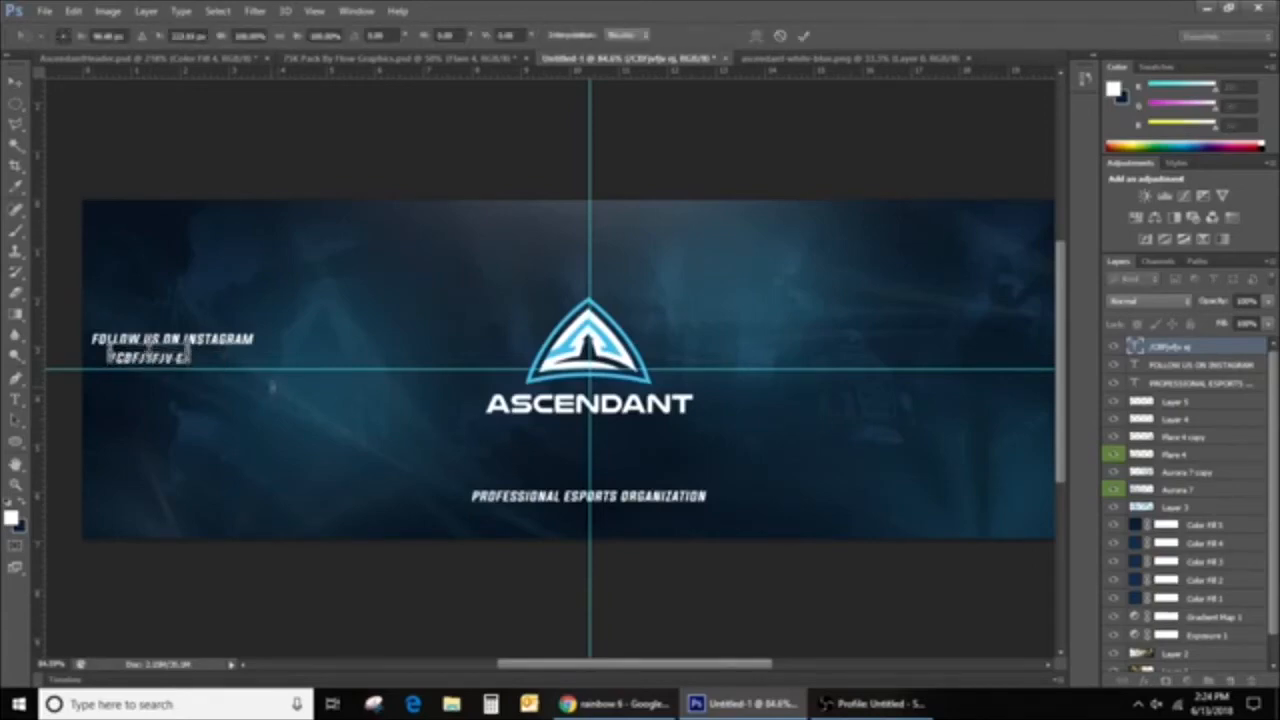
key(Return)
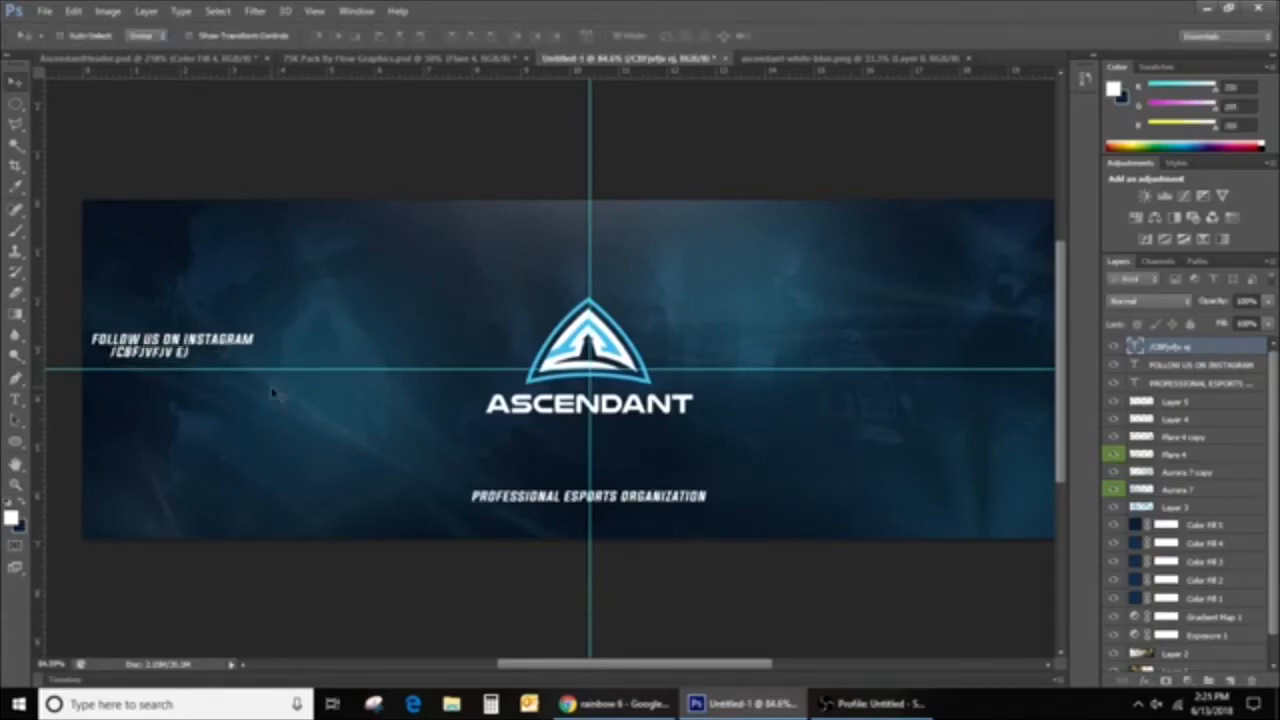
Select only the placeholder and "FOLLOW US ON INSTAGRAM" text layers and move them together inward onto the horizontal guide
ctrl+click(1182, 381)
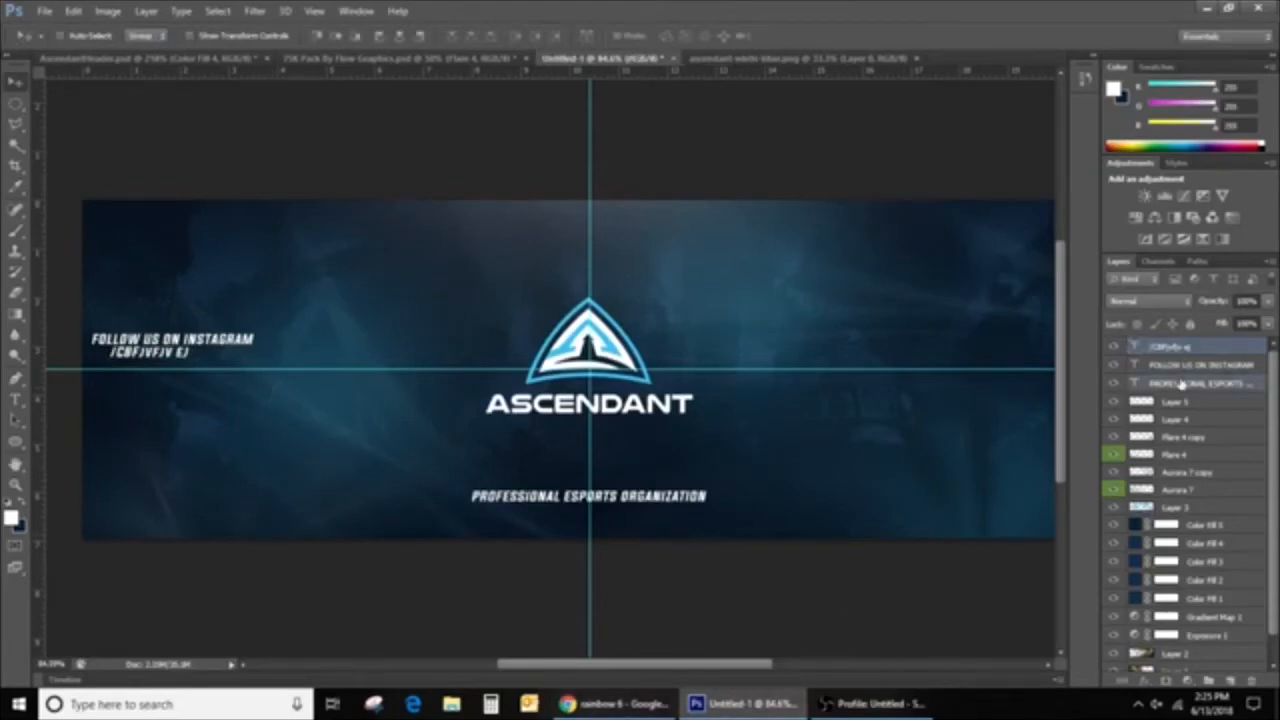
ctrl+click(1178, 370)
ctrl+click(1177, 384)
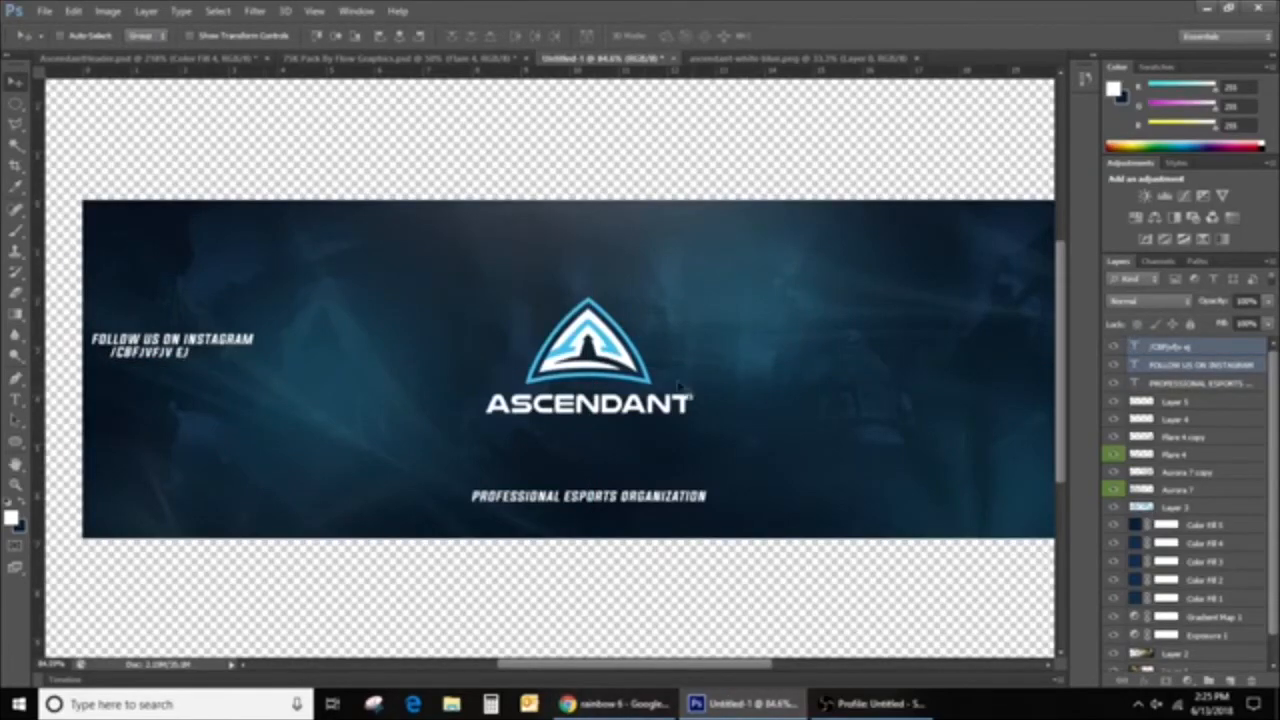
scroll(455, 362, down, 1)
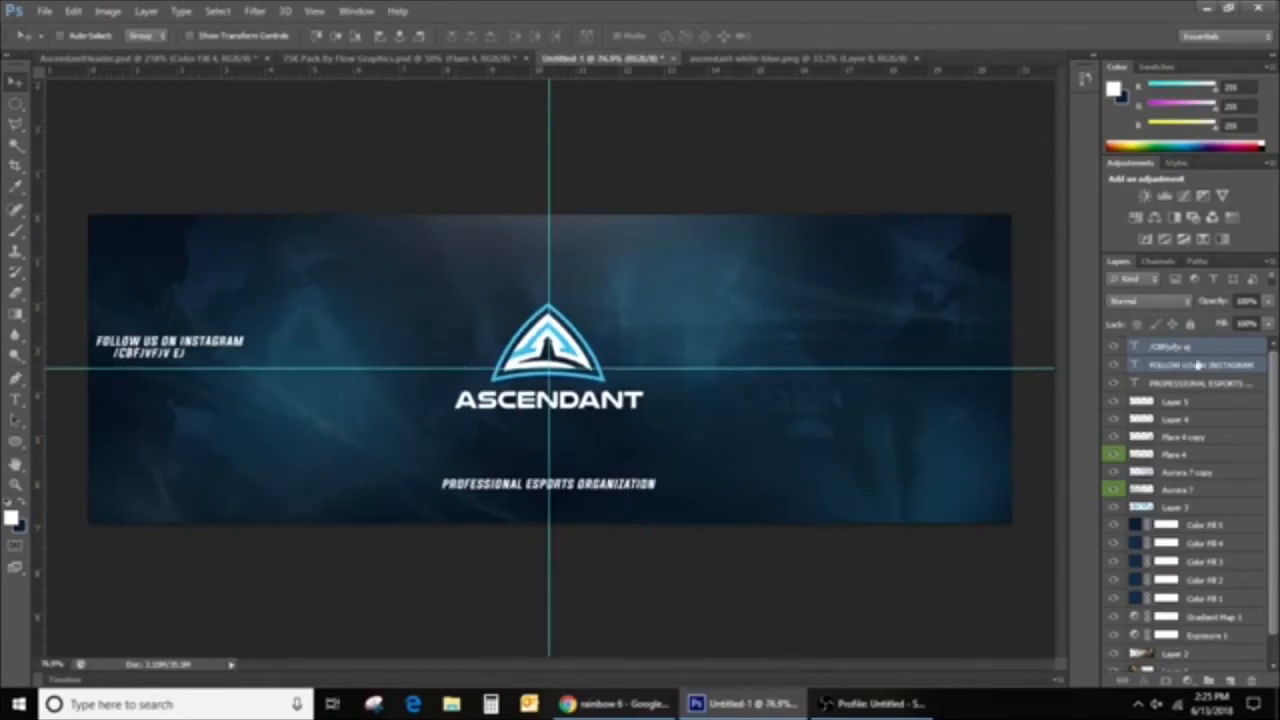
ctrl+click(1196, 367)
ctrl+click(1191, 385)
ctrl+click(1196, 352)
ctrl+click(1190, 379)
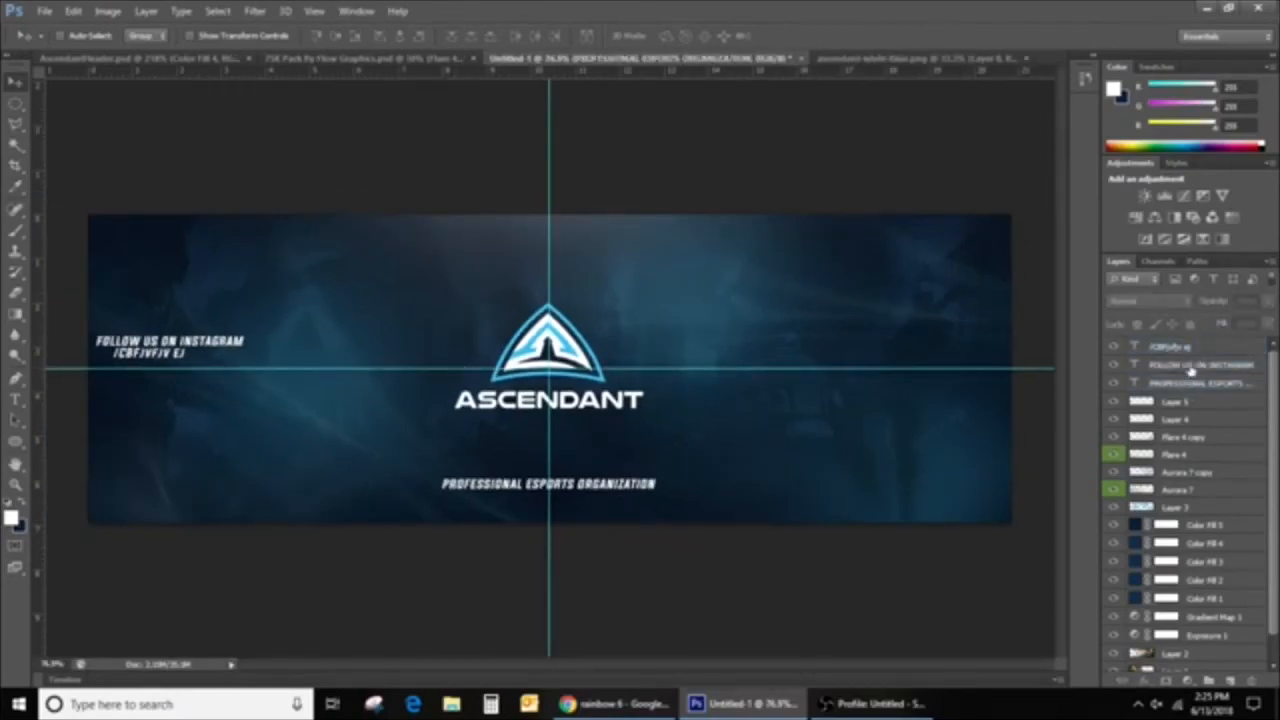
click(1190, 367)
ctrl+click(1189, 349)
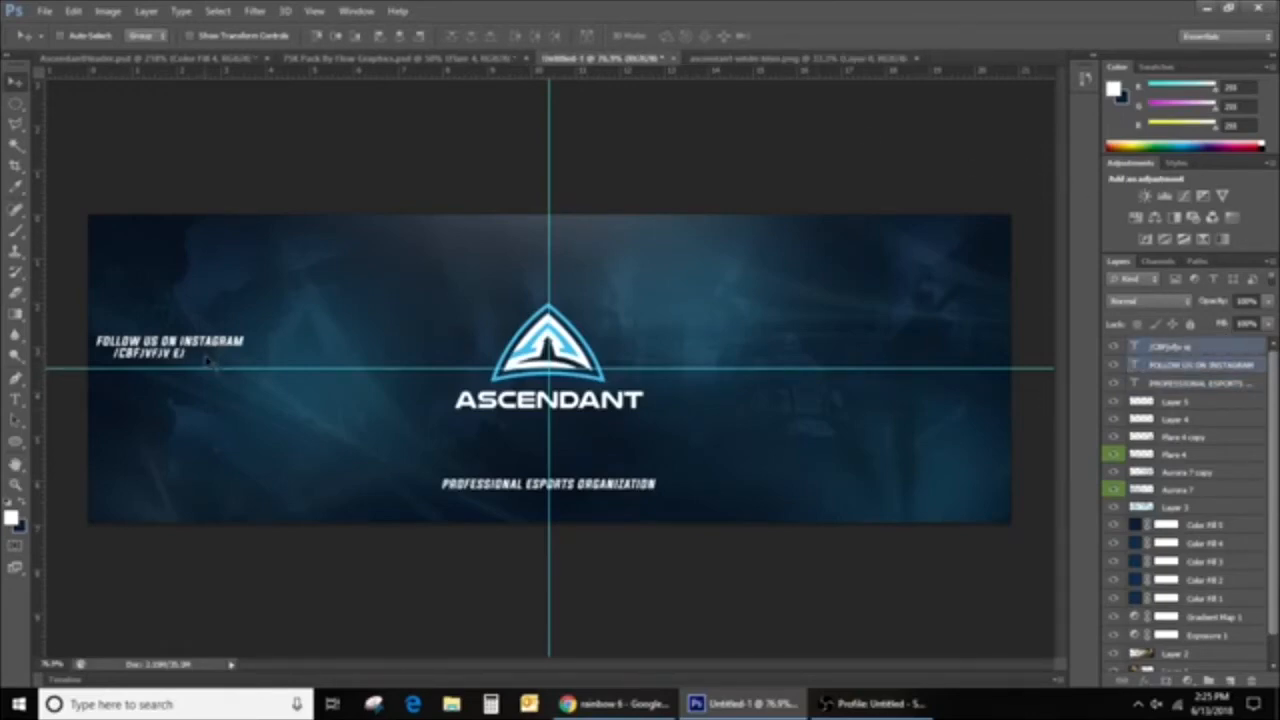
drag(219, 374, 271, 394)
Scale both Instagram text lines down together and nudge them upward so the horizontal guide runs between them
key(ctrl+t)
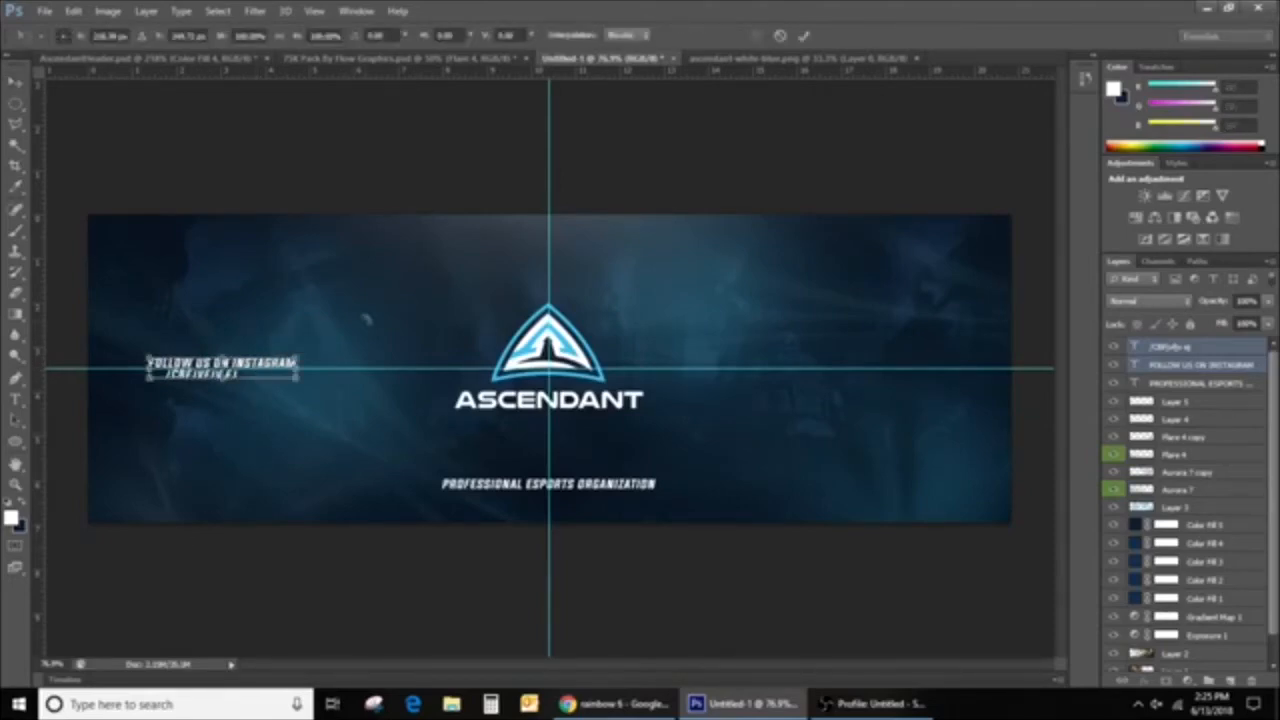
mouse_move(298, 357)
mouse_down()
mouse_move(265, 356)
mouse_move(281, 352)
mouse_up()
key(Up)
key(Up)
key(Up)
key(Up)
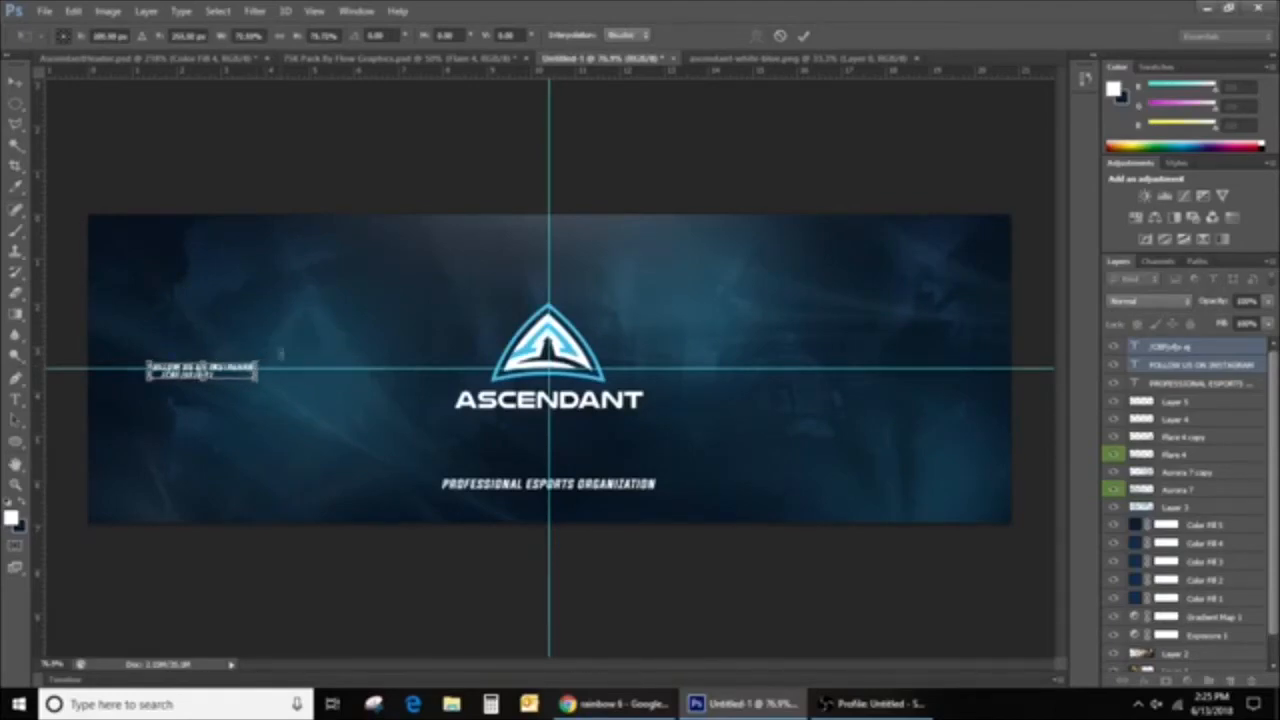
key(Up)
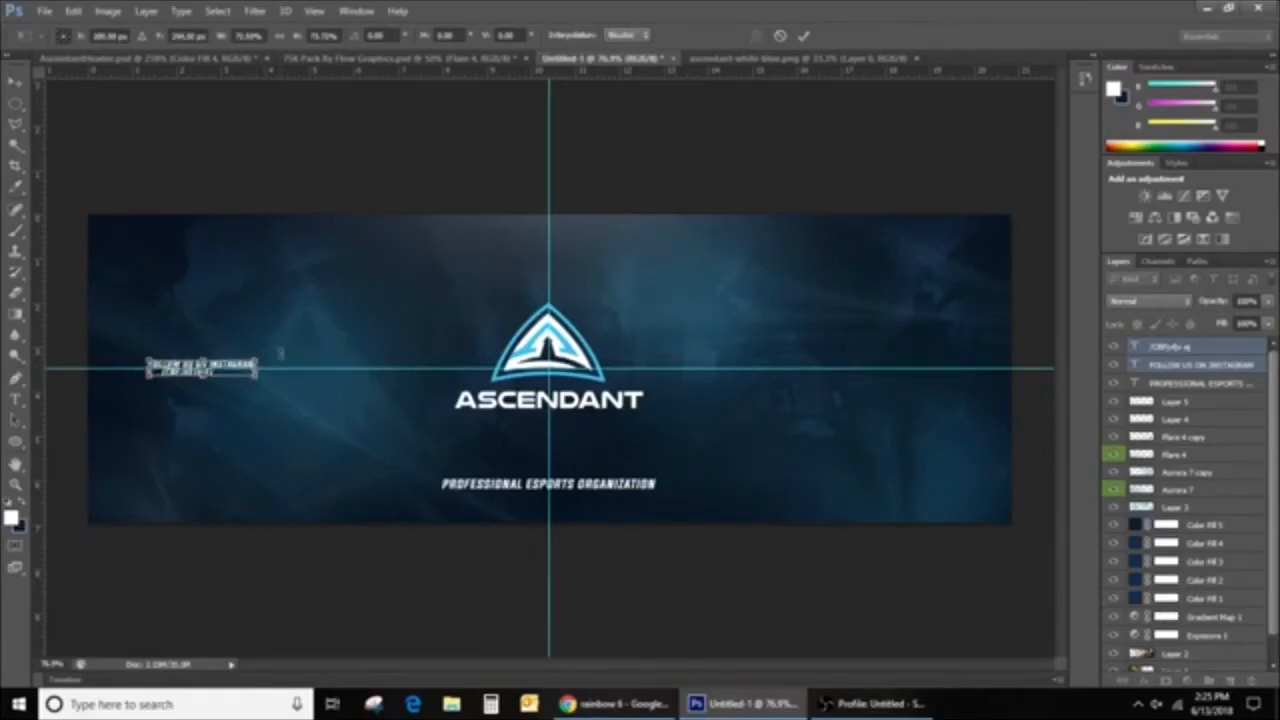
key(Return)
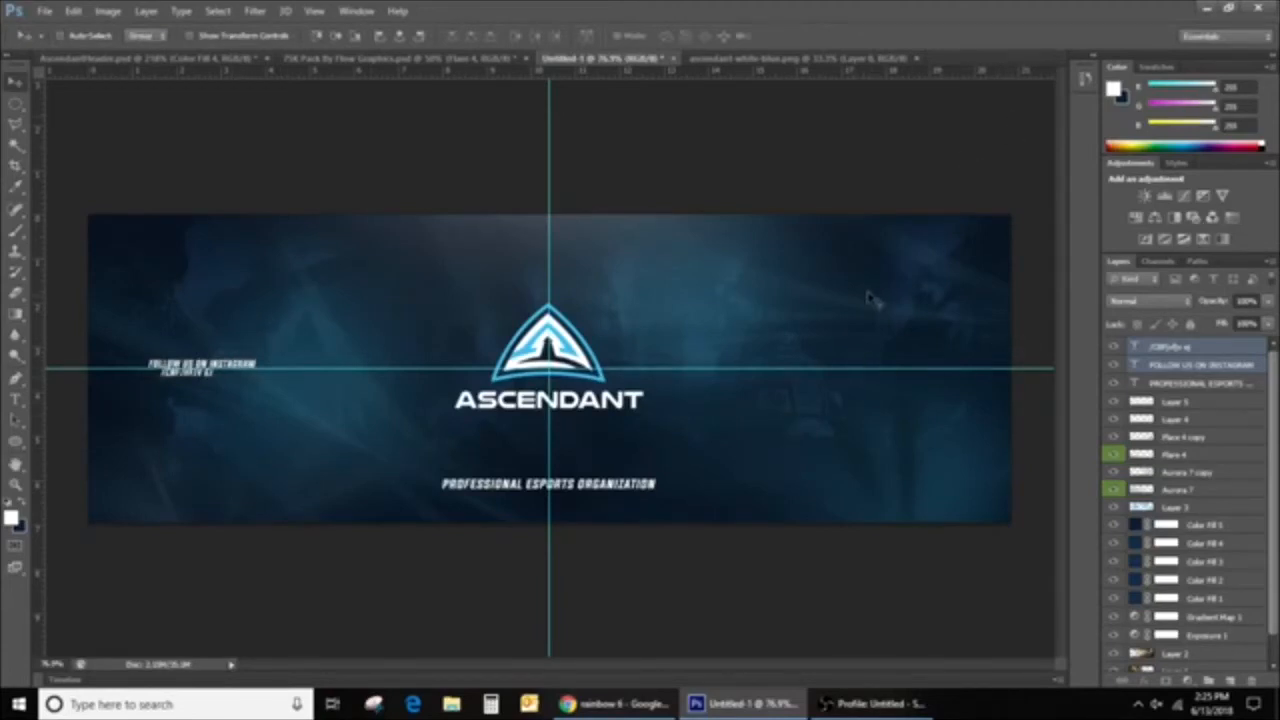
Duplicate the two-line Instagram text to sit between the original and the logo, and copy both pairs to the logo's other side
key(ctrl+j)
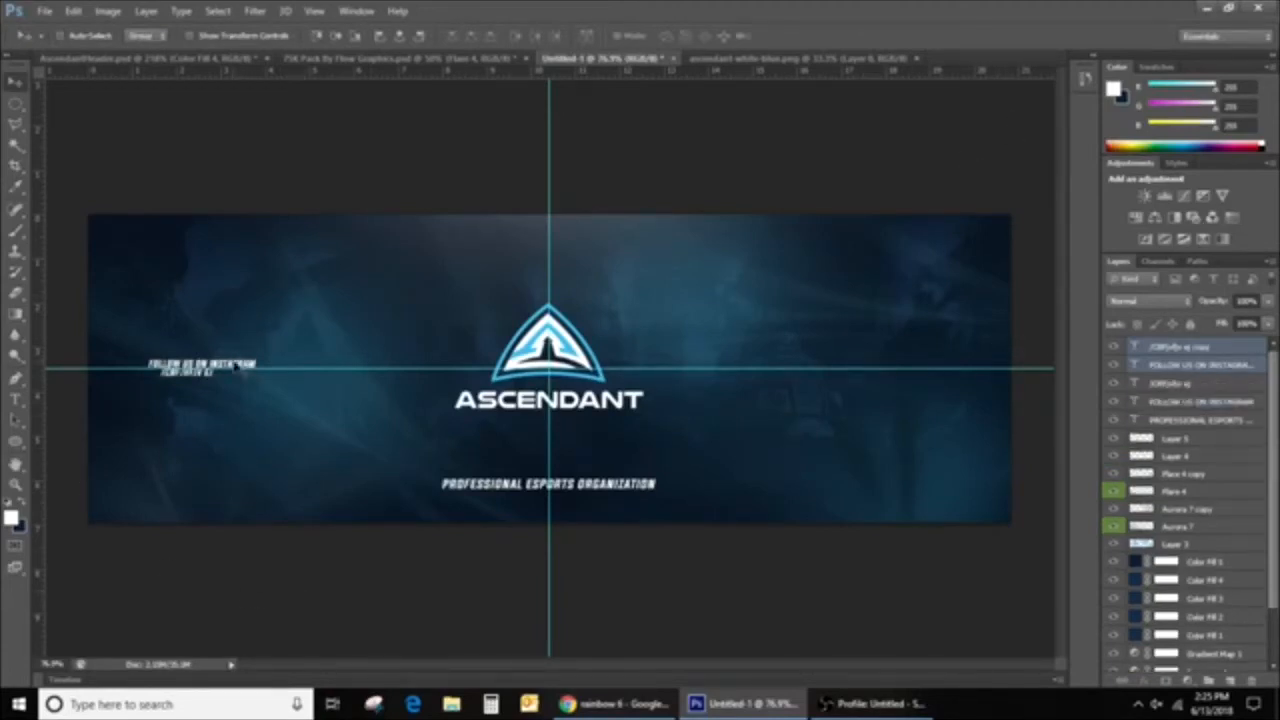
drag(237, 365, 398, 297)
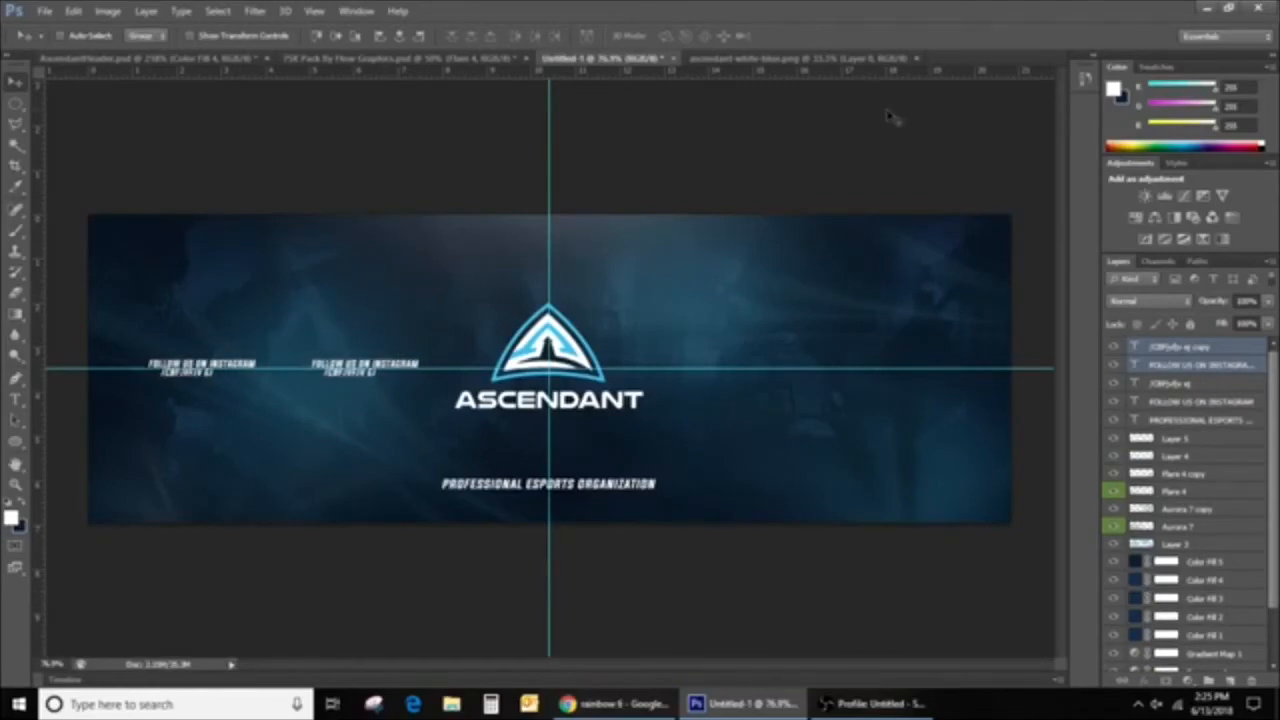
ctrl+click(1188, 384)
ctrl+click(1188, 405)
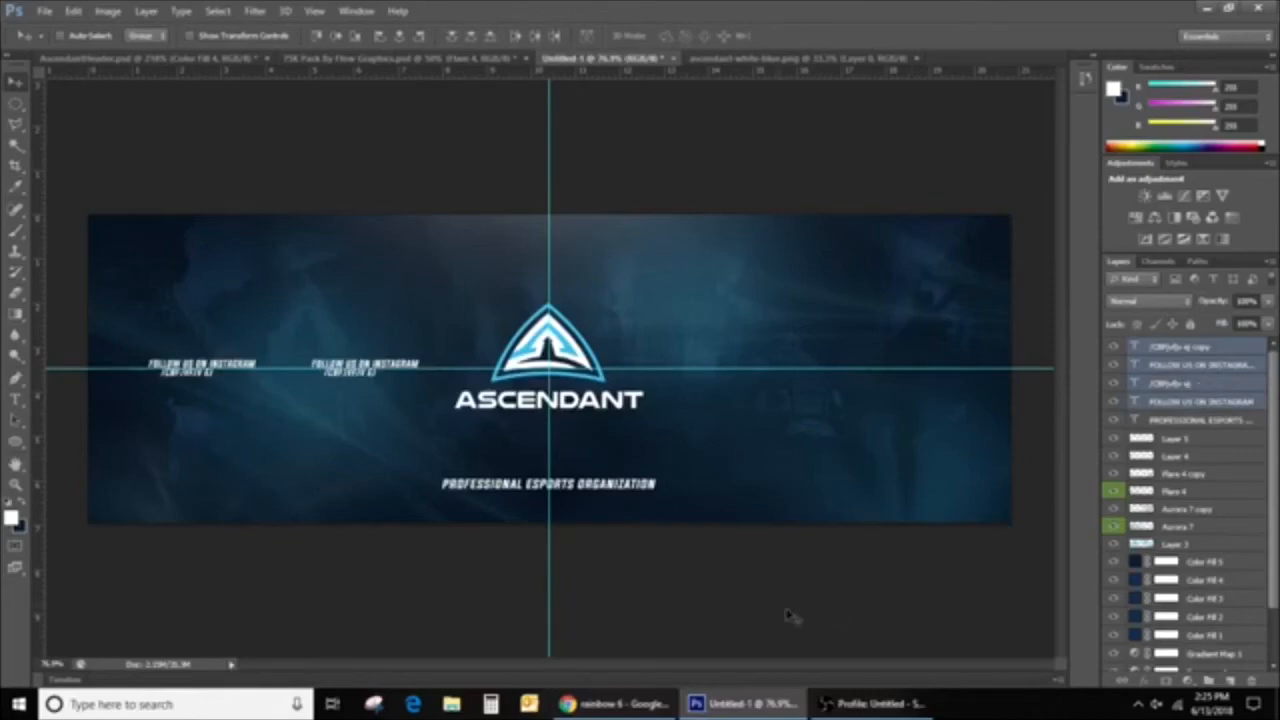
key(ctrl+j)
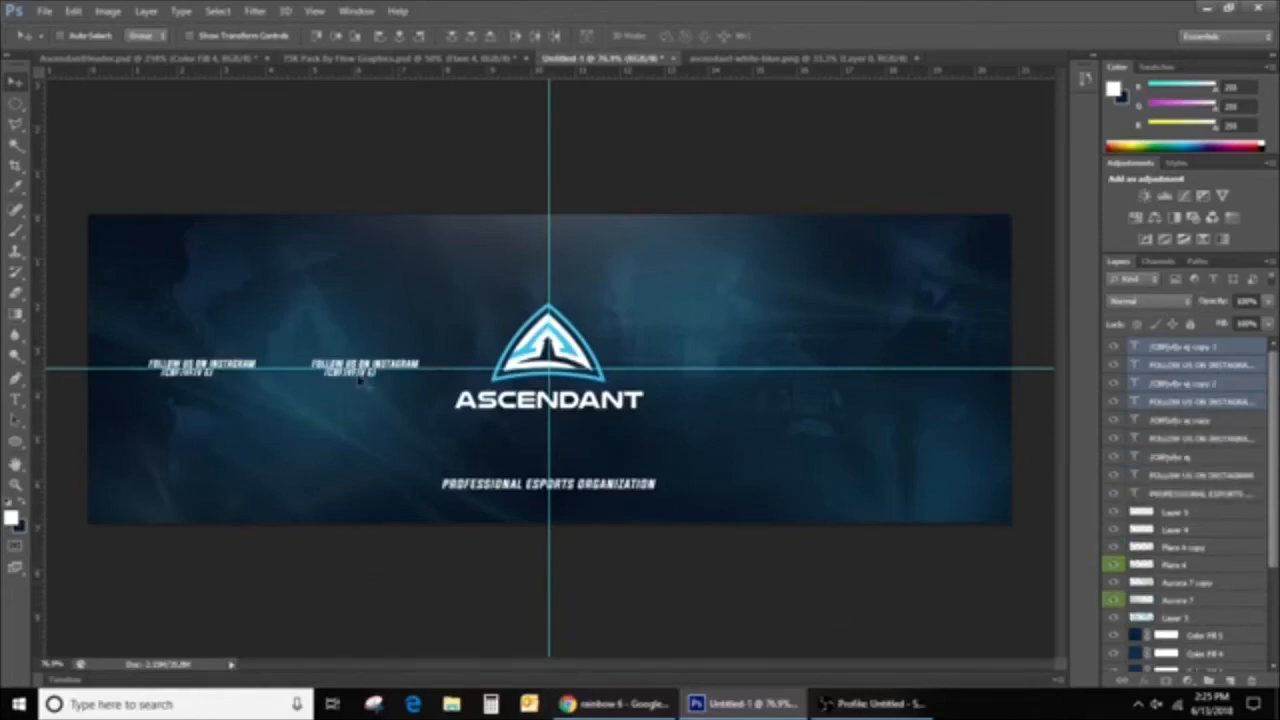
drag(360, 380, 881, 318)
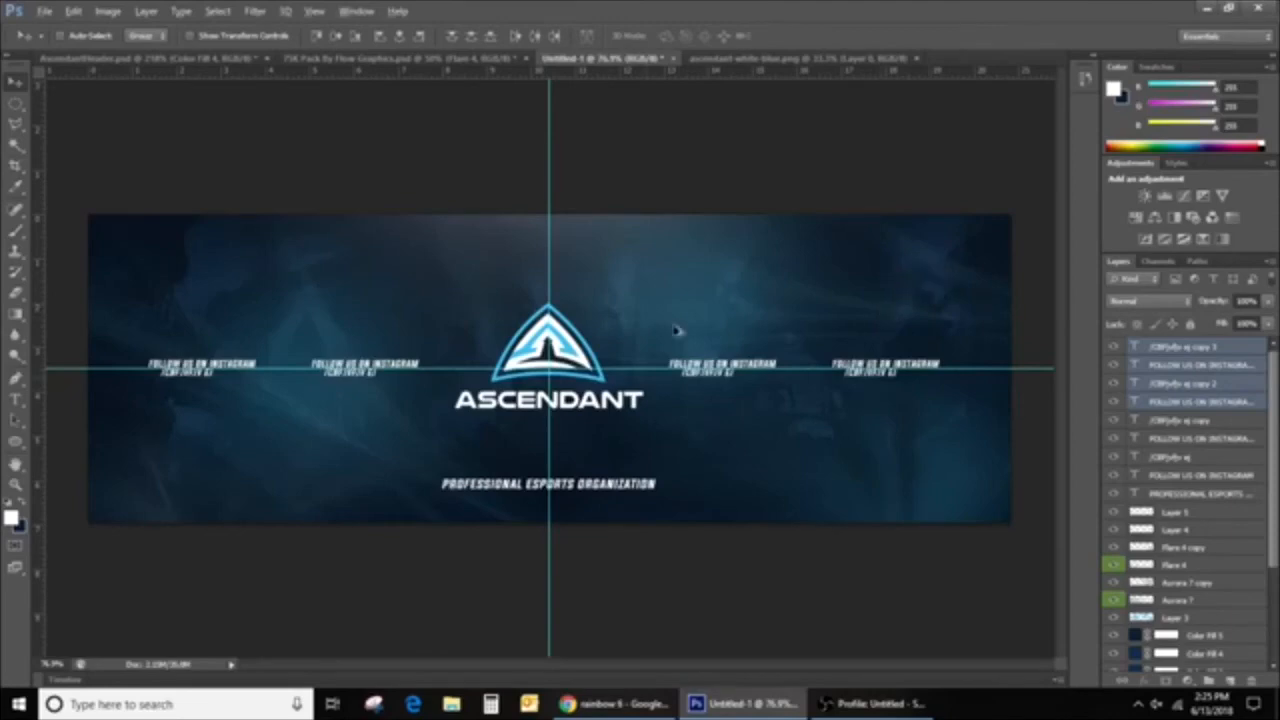
Examine the side texts, tagline, sponsor logos and layers in the finished AscendantHeader.psd, and switch to the ascendant-white-blue.png document
key(alt)
click(150, 59)
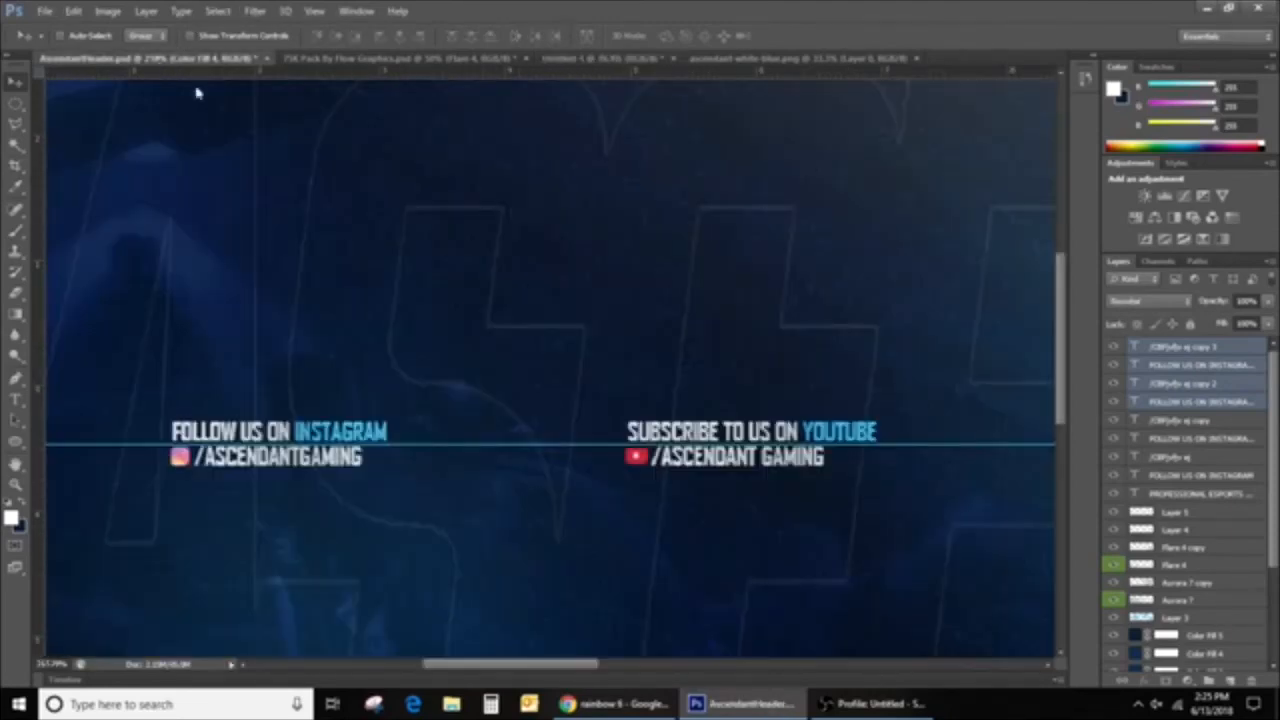
scroll(555, 262, down, 3)
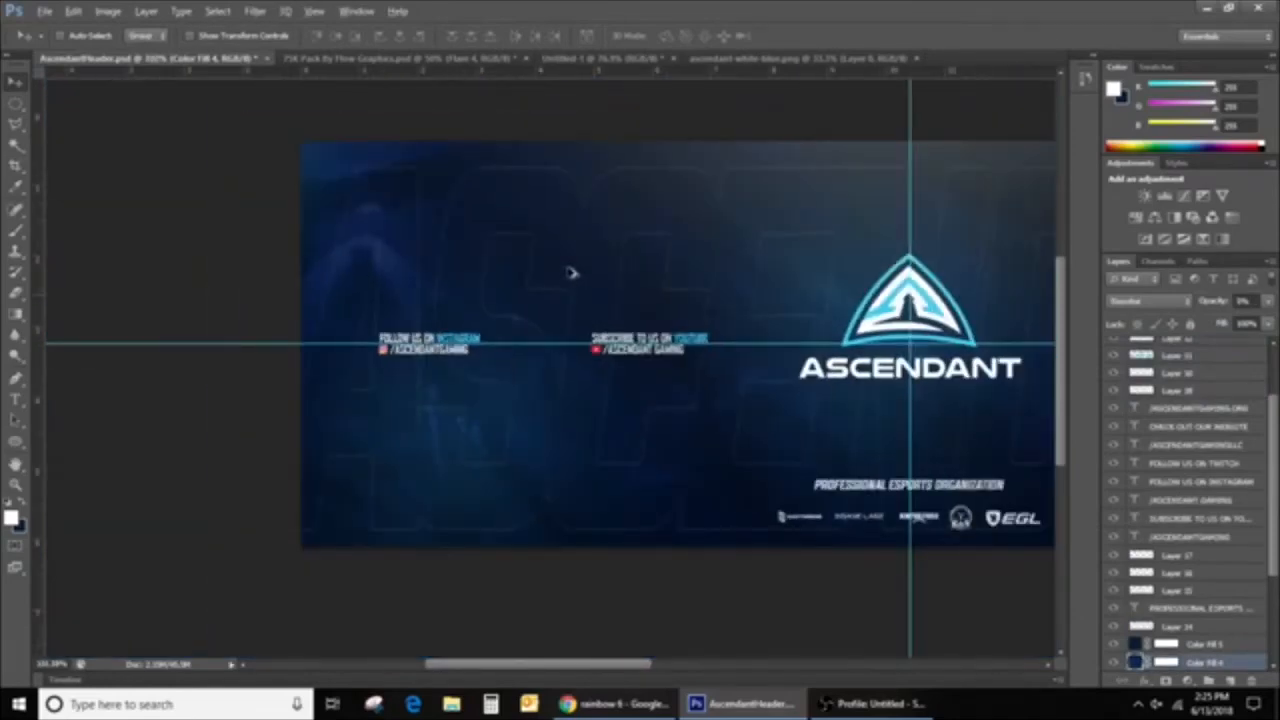
scroll(570, 272, down, 2)
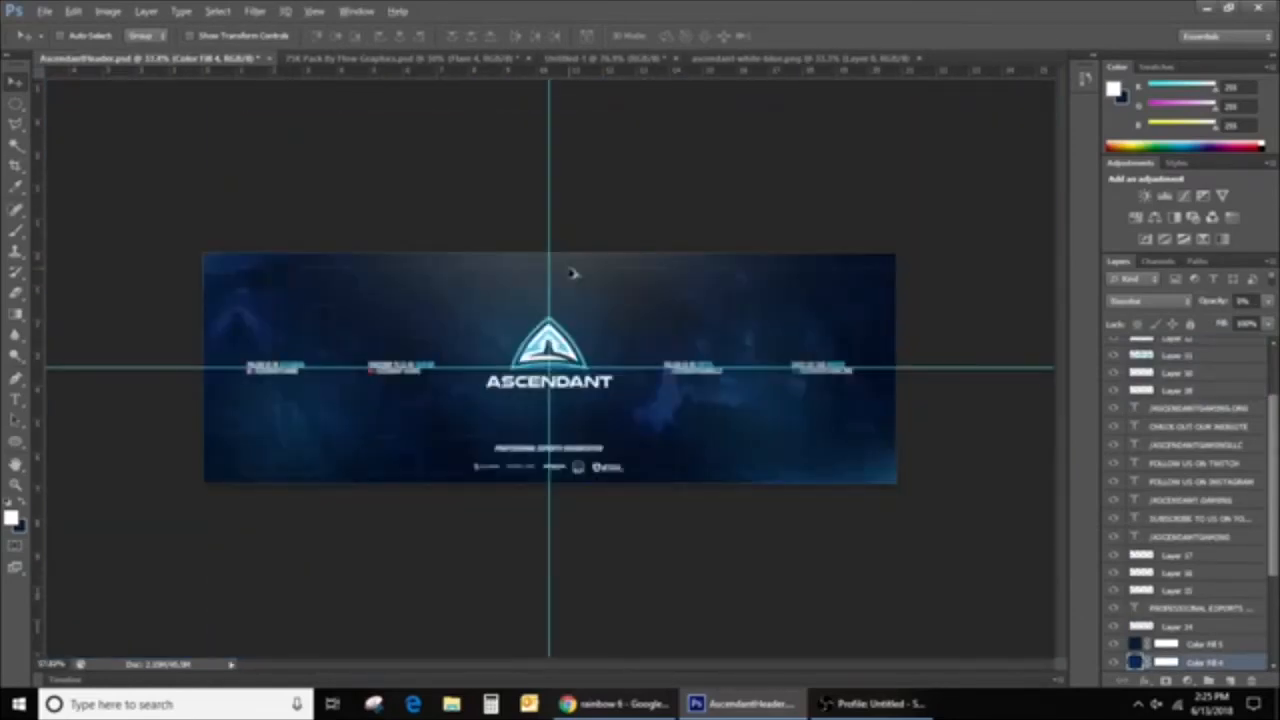
scroll(546, 262, up, 2)
scroll(546, 262, down, 1)
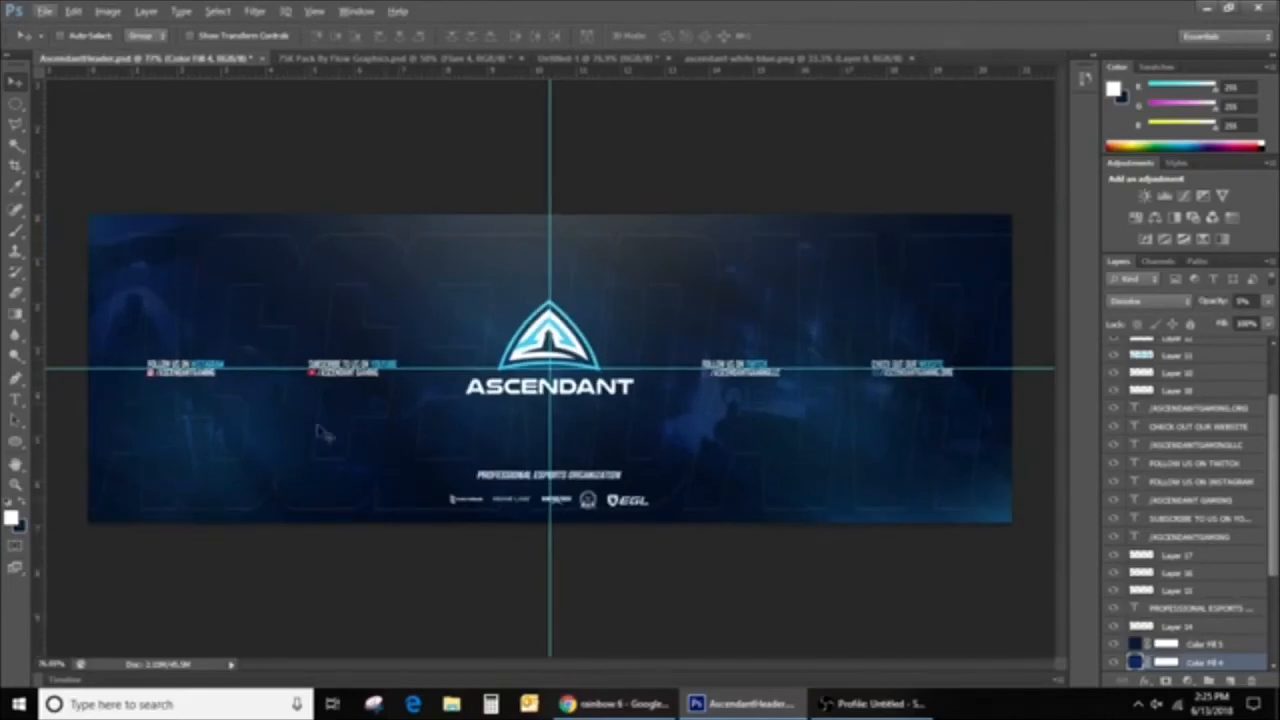
scroll(1167, 435, up, 3)
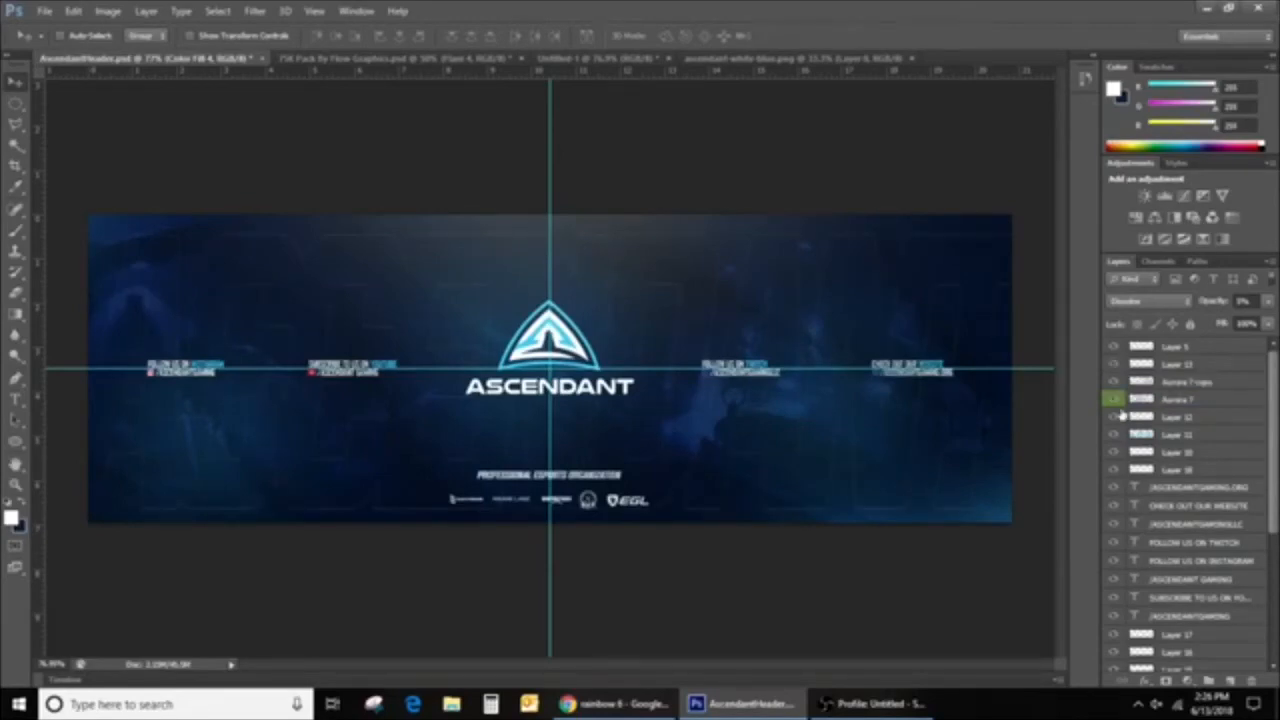
click(766, 58)
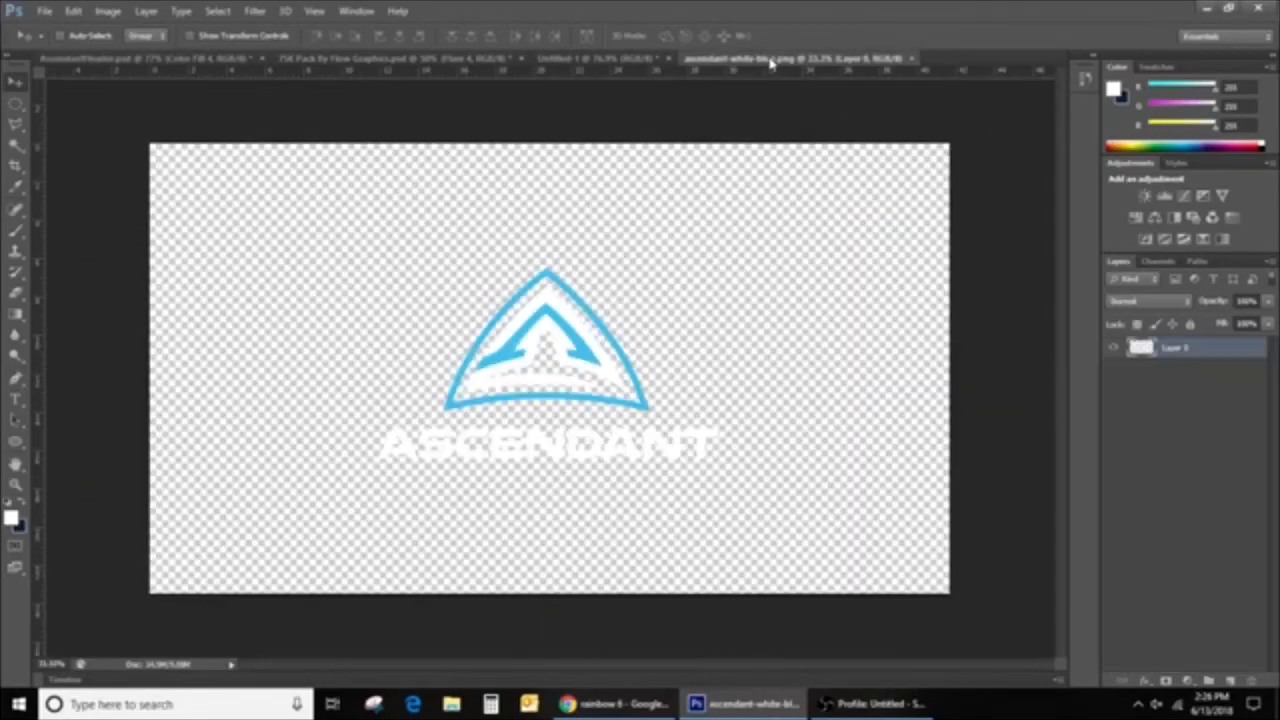
Return to the Untitled-1 header, add a new layer above the text layers, and start a horizontal type mask below the outer Instagram text
click(593, 59)
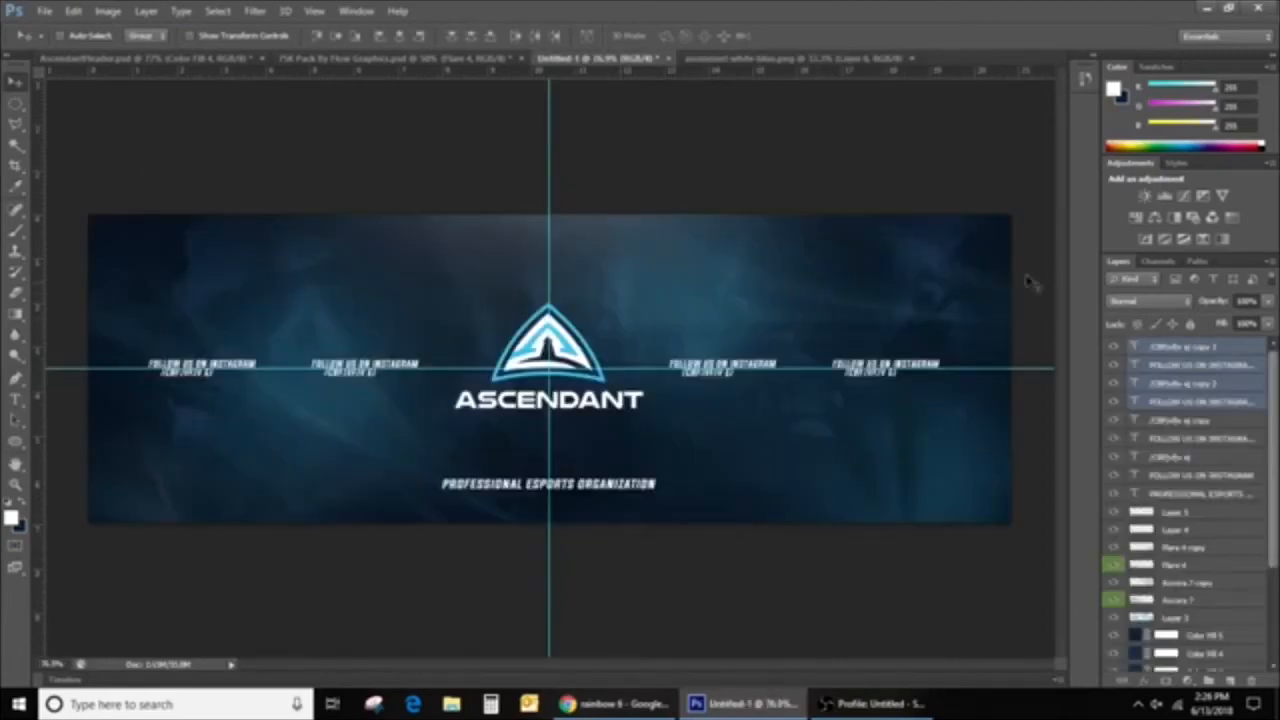
click(1200, 346)
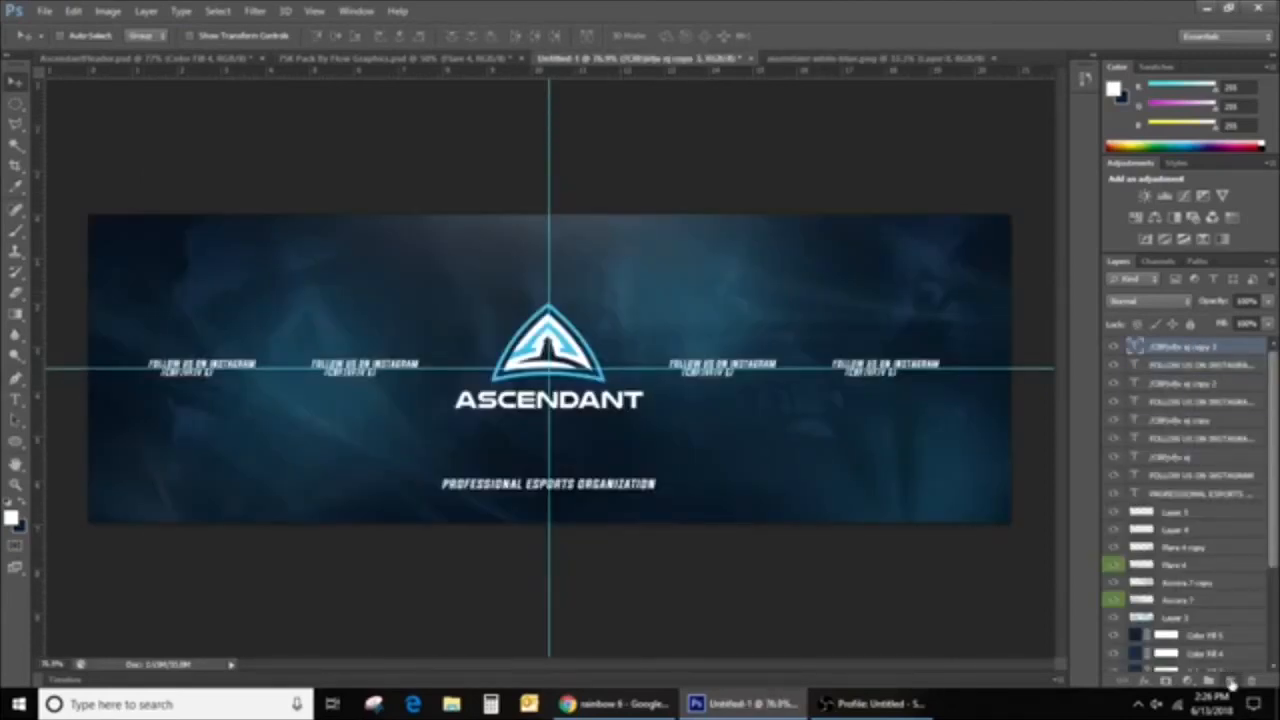
click(1231, 682)
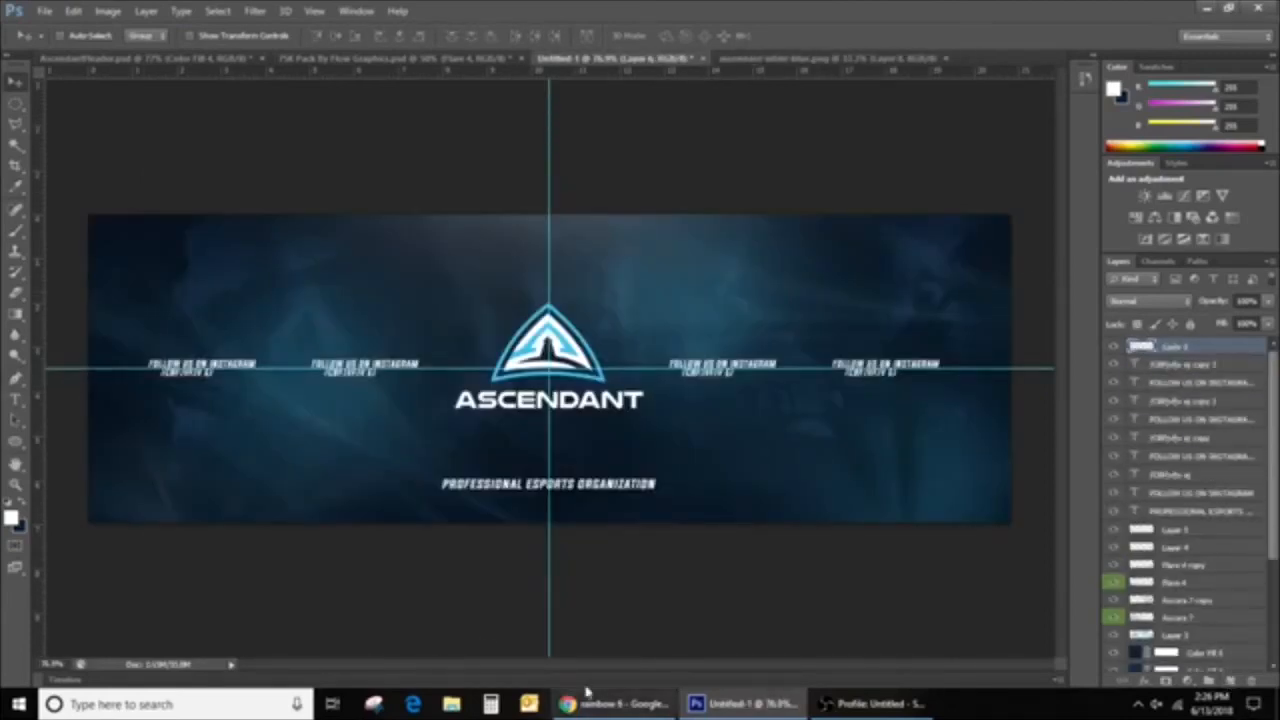
click(26, 398)
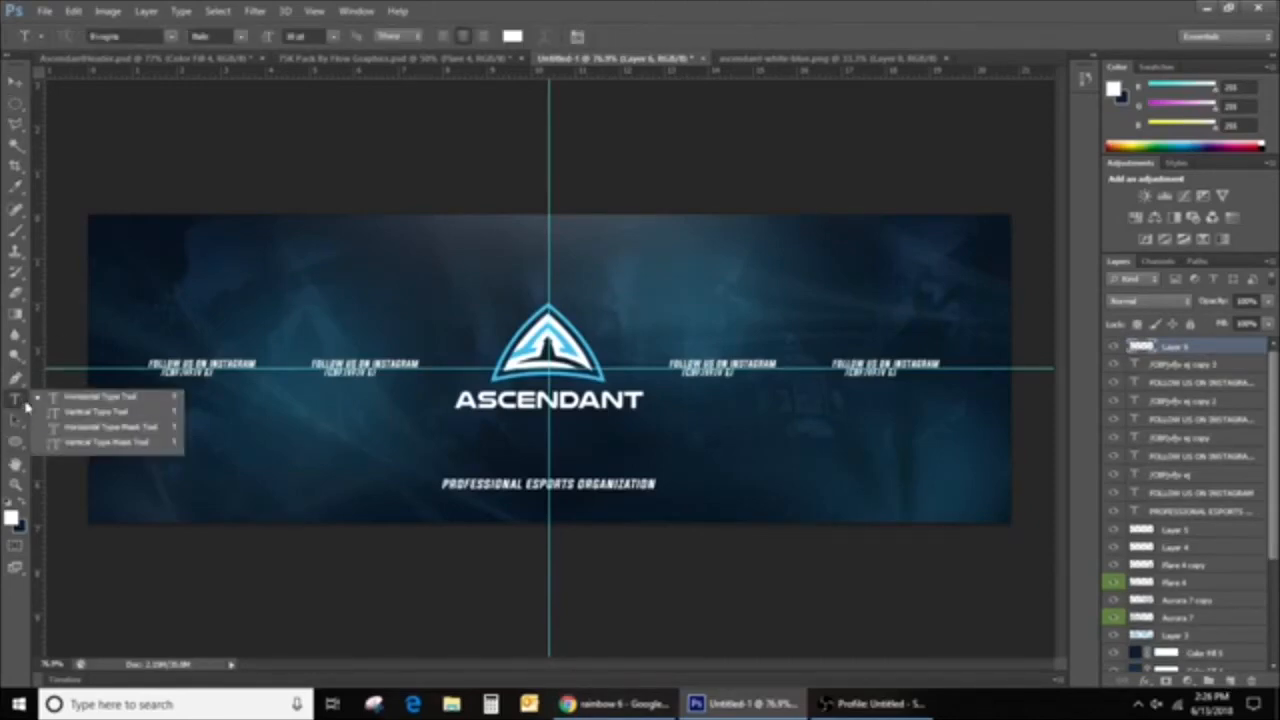
click(92, 428)
click(140, 448)
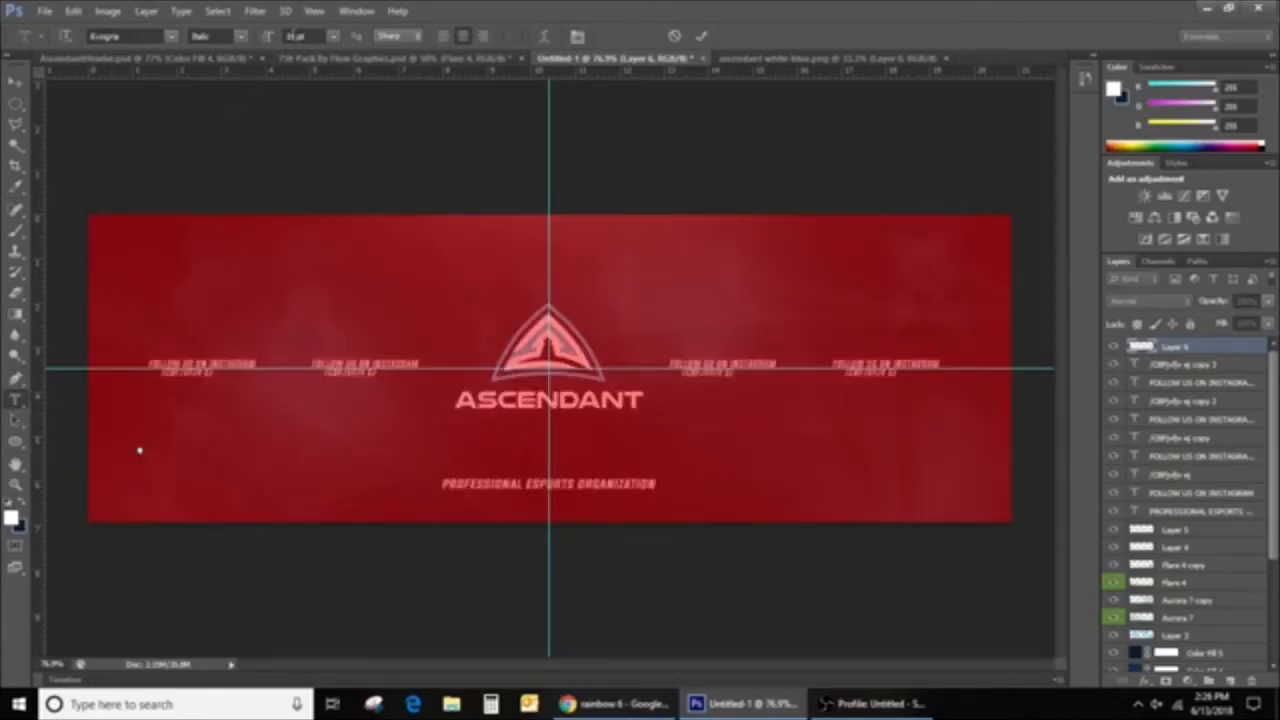
Set the type mask's font size to 400 pt and enter "ASCENDANT" as oversized lettering across the header
drag(294, 36, 281, 57)
text(8)
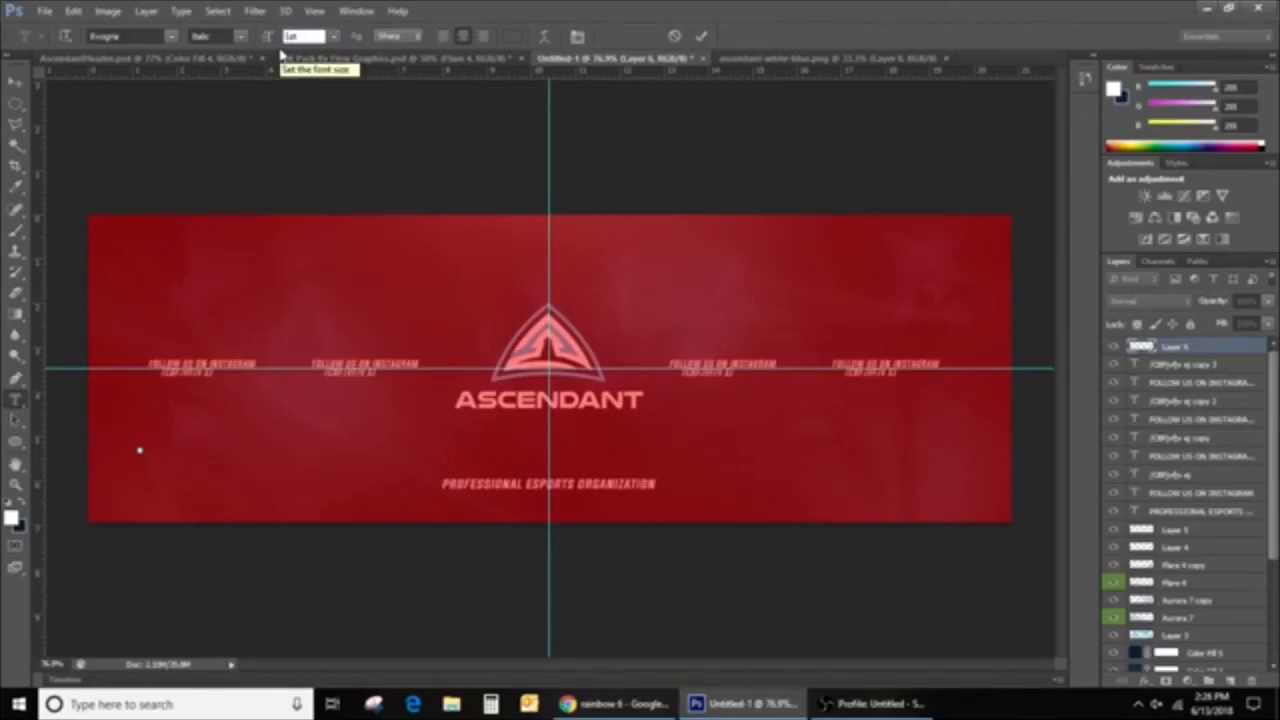
key(Return)
key(Return)
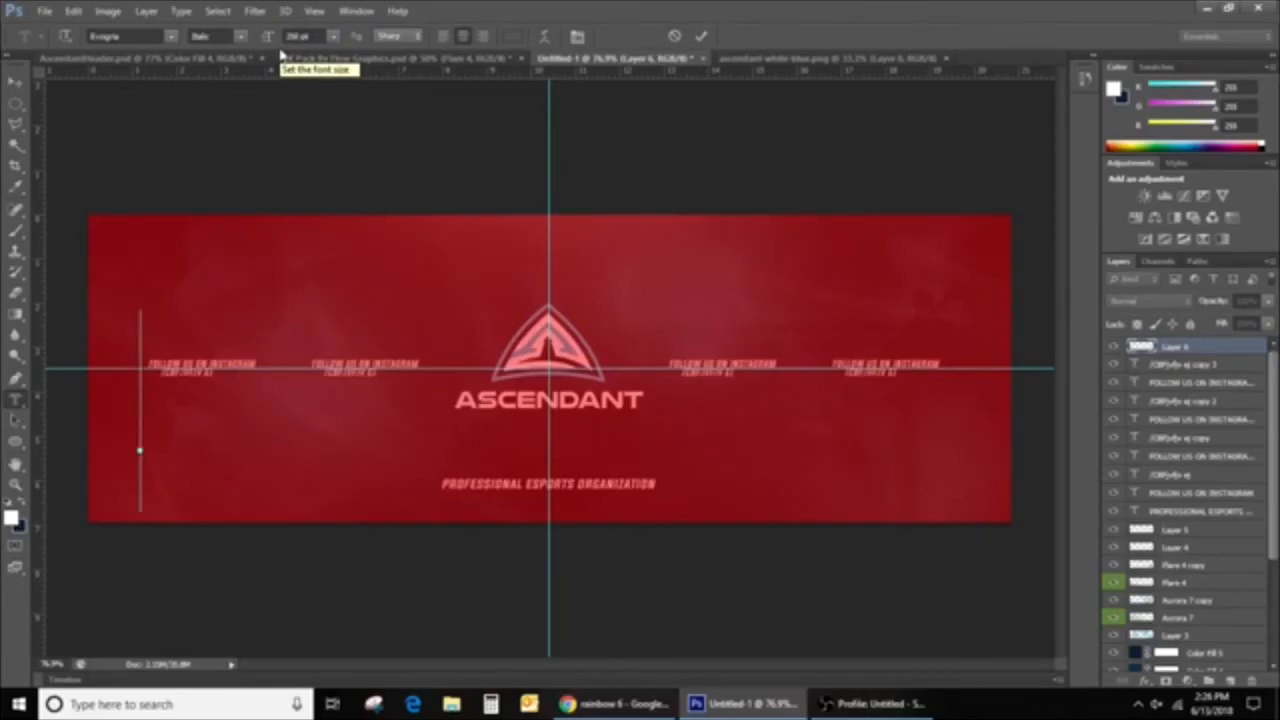
text(D)
key(BackSpace)
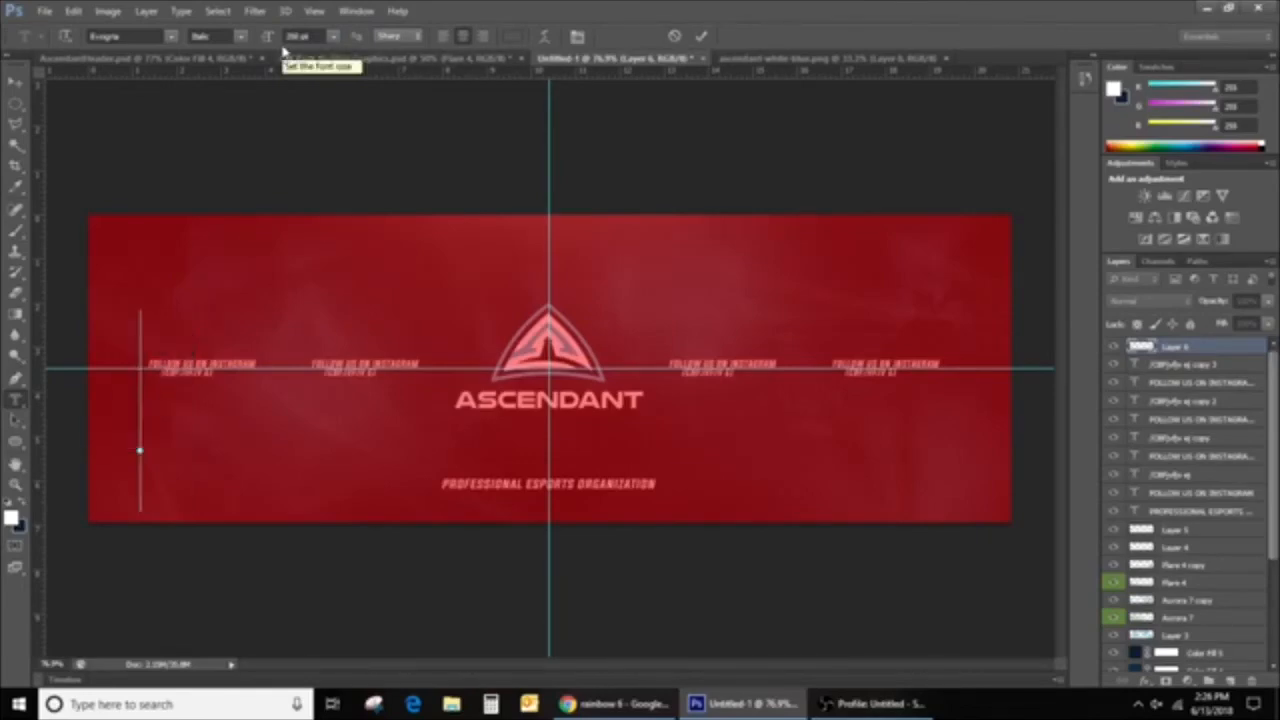
click(292, 37)
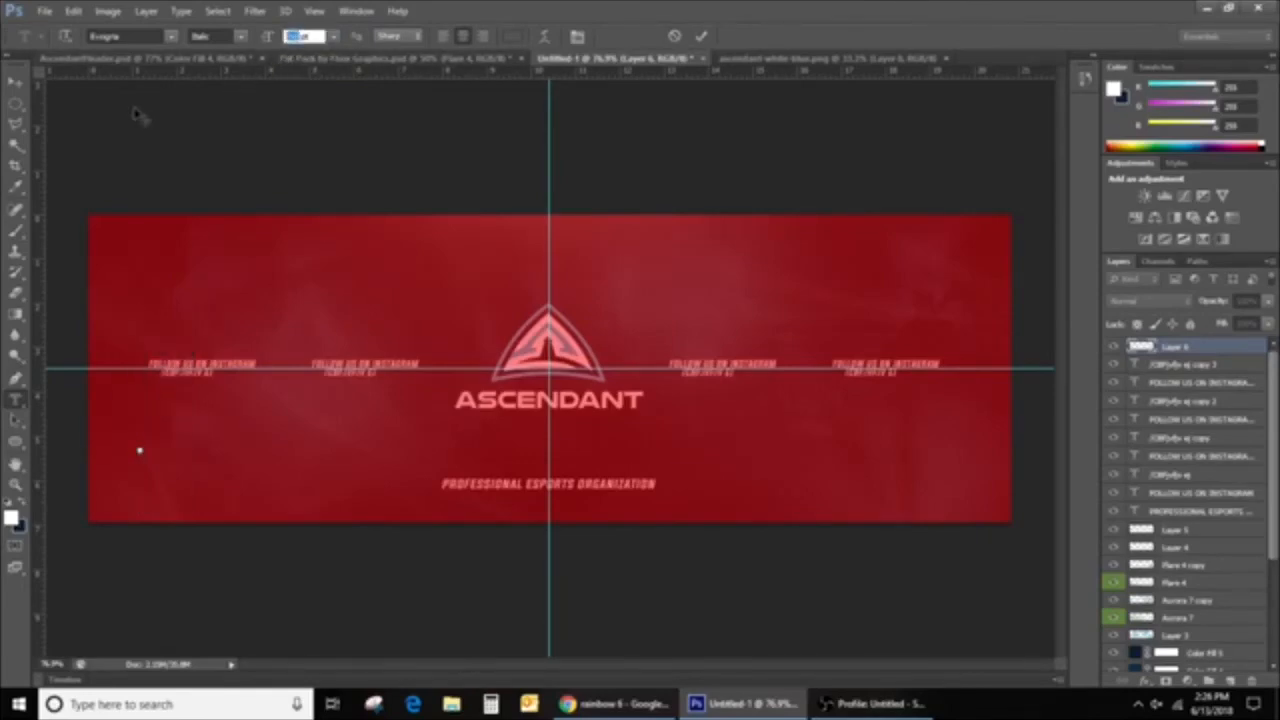
key(Return)
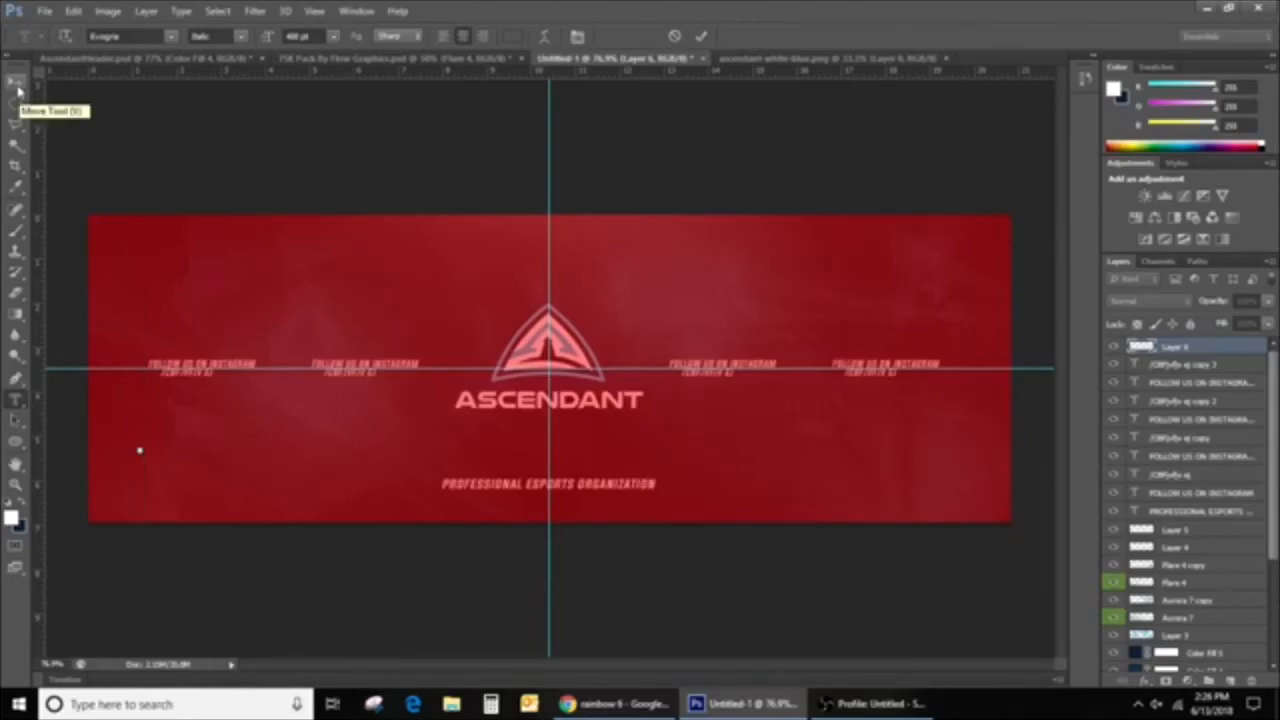
text(ASCENDANT)
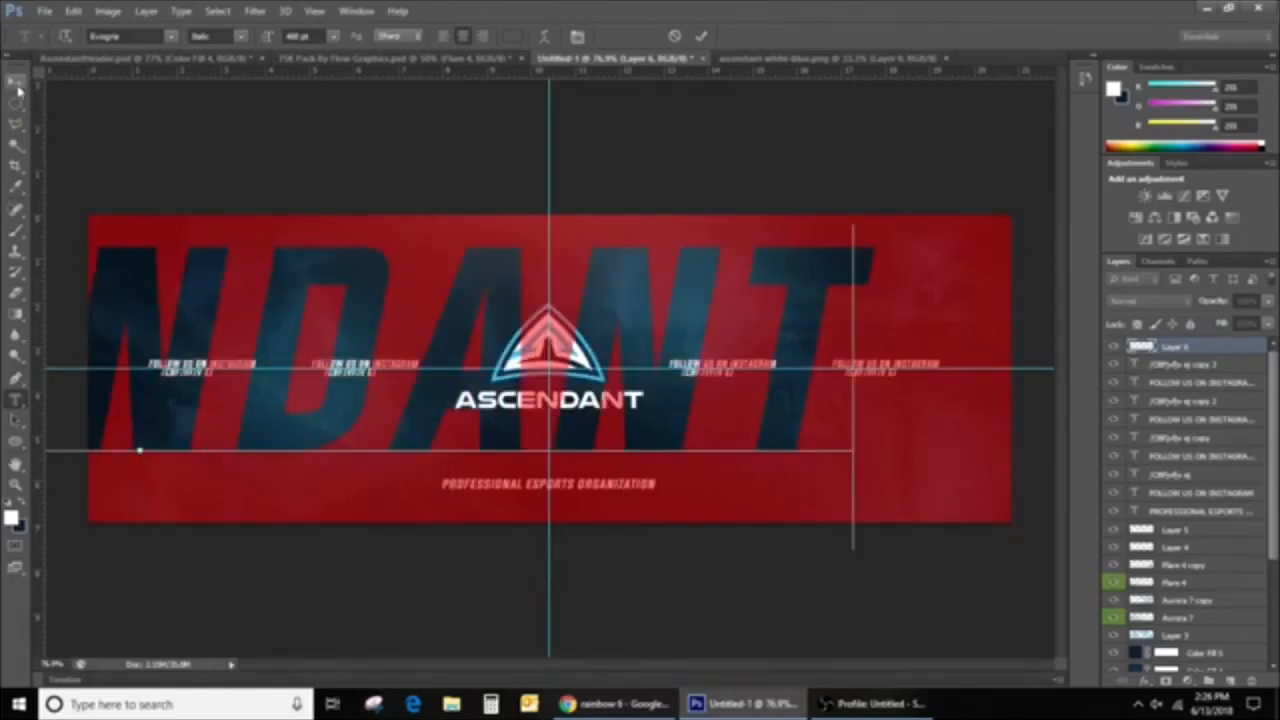
Select the oversized mask lettering and tighten its letter spacing so more of the word fits on the canvas
drag(826, 272, 2, 312)
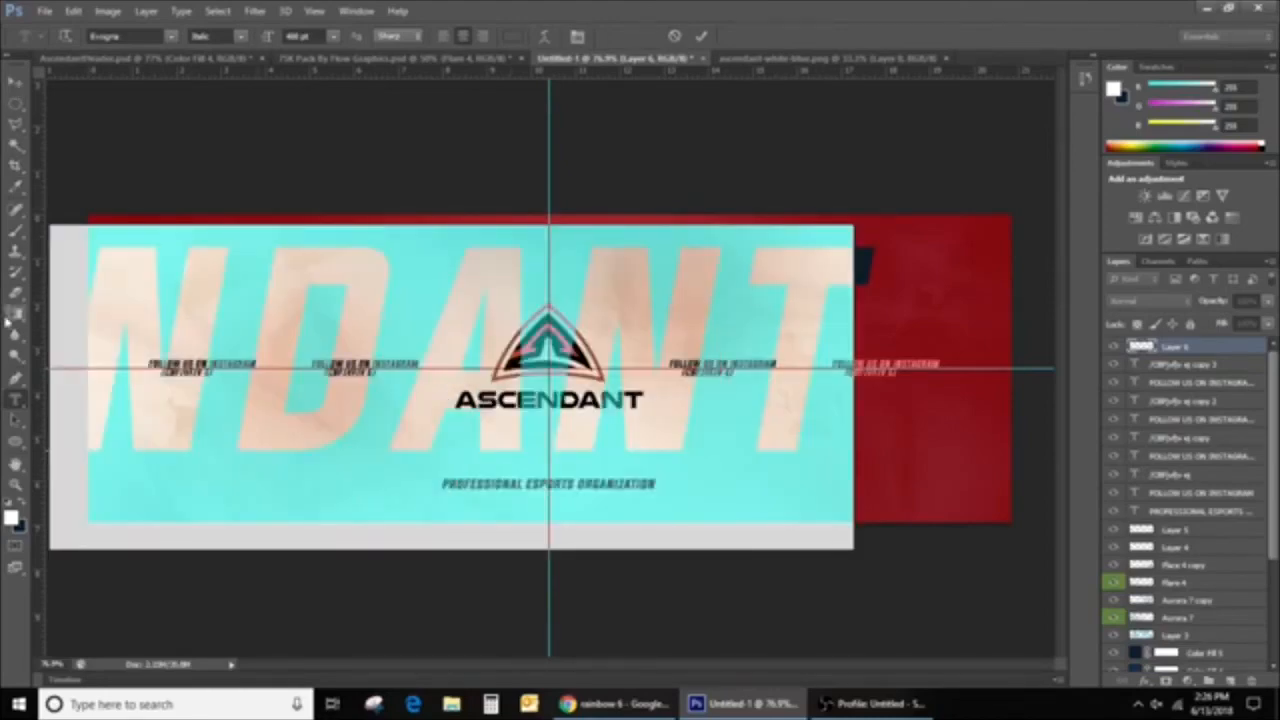
key(alt+Left)
key(alt+Left)
key(alt+Left)
key(alt+Left)
key(alt+Left)
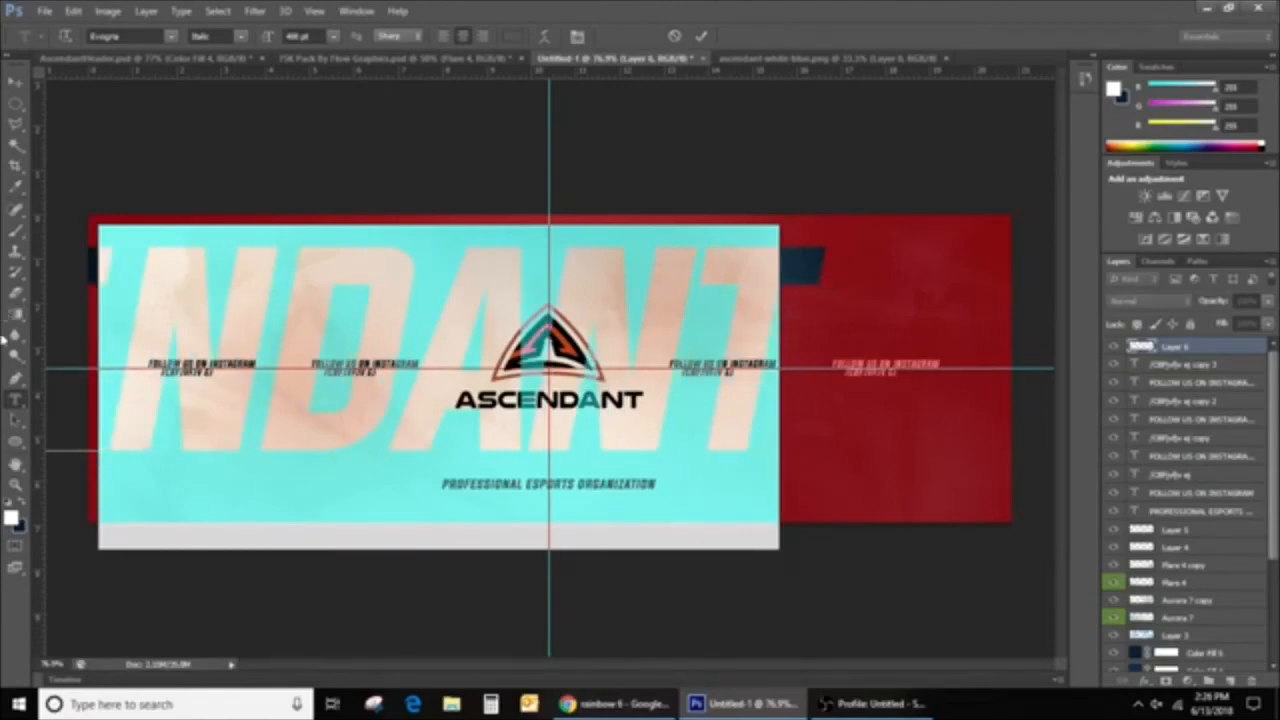
Commit the lettering as a selection, try to move it across the header, and deselect it
click(16, 82)
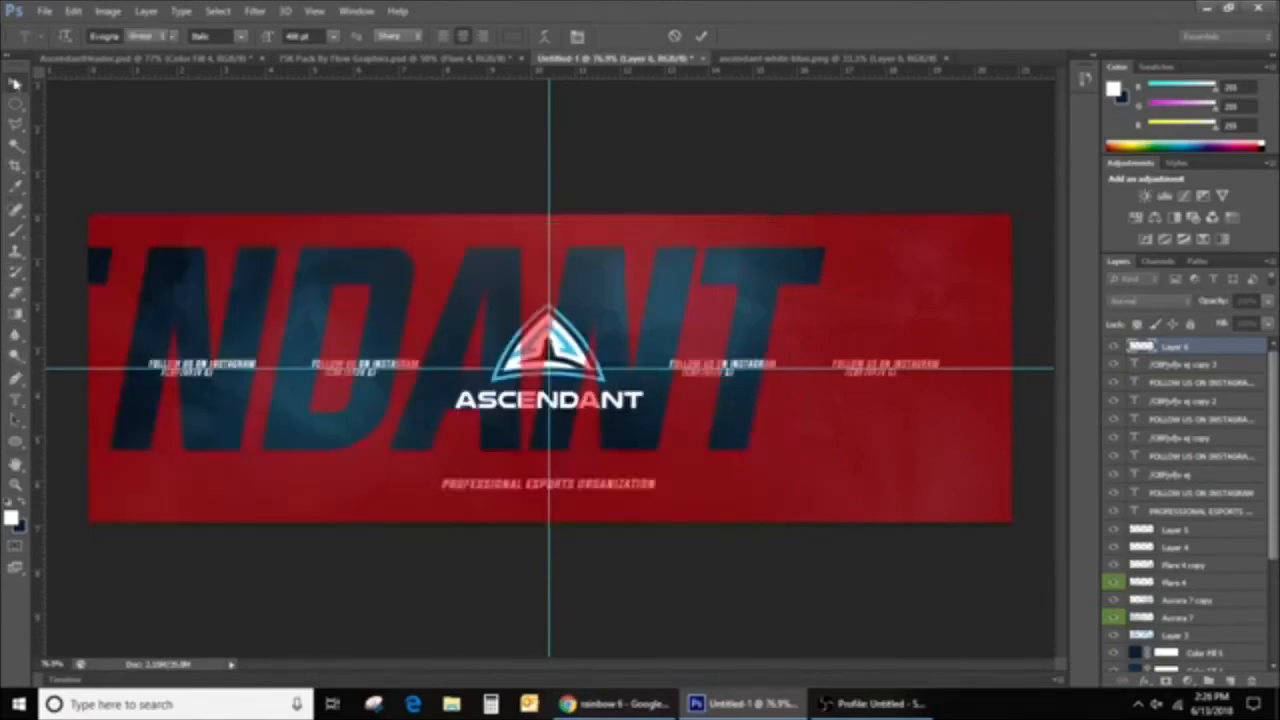
drag(498, 285, 504, 284)
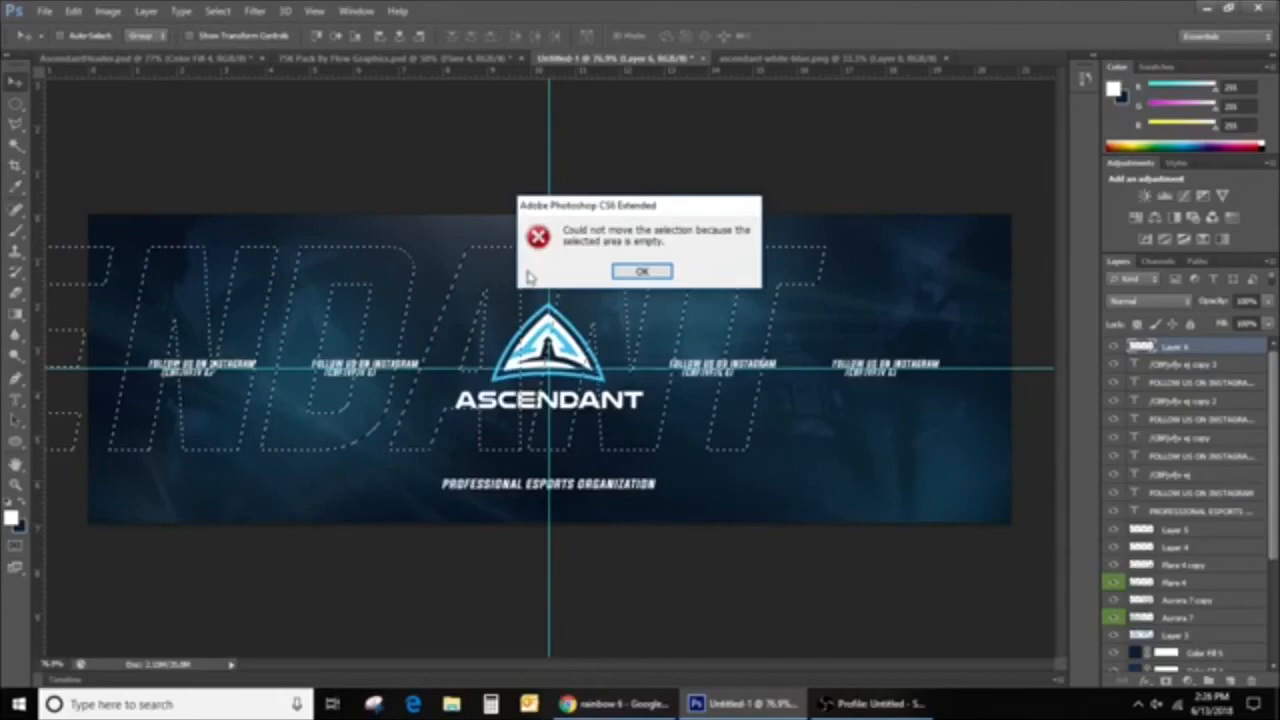
click(642, 271)
key(t)
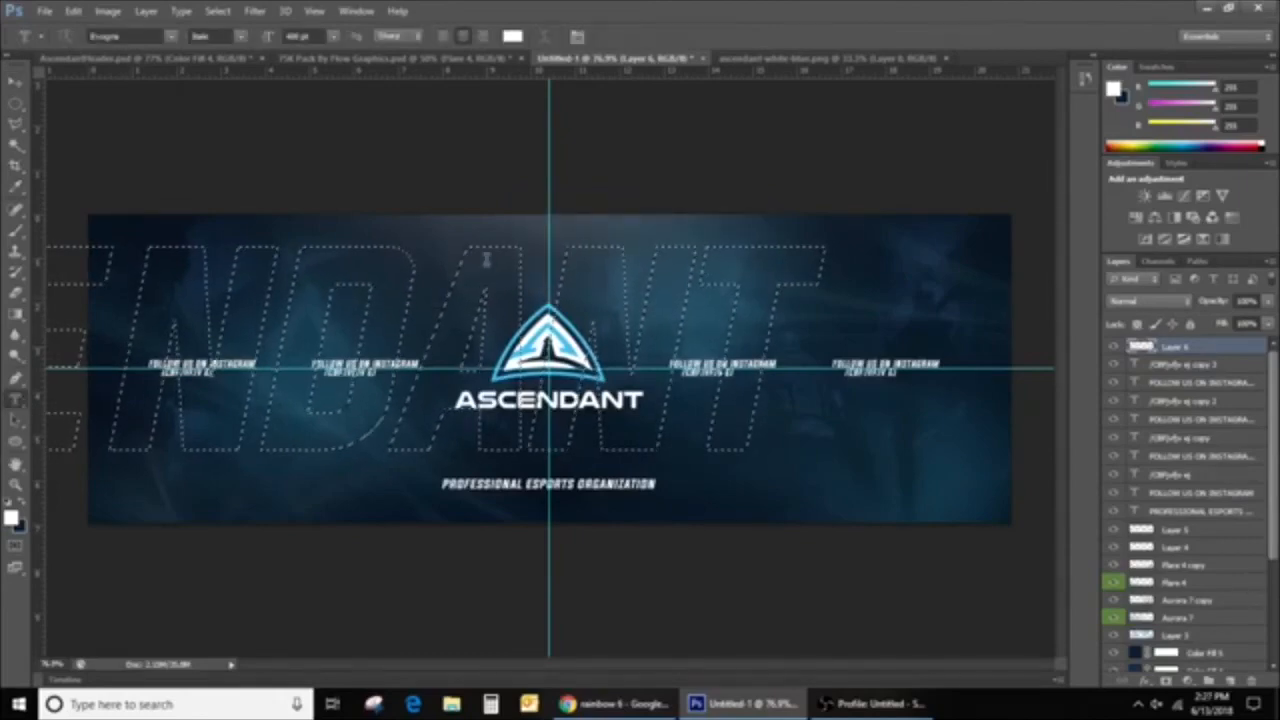
click(585, 268)
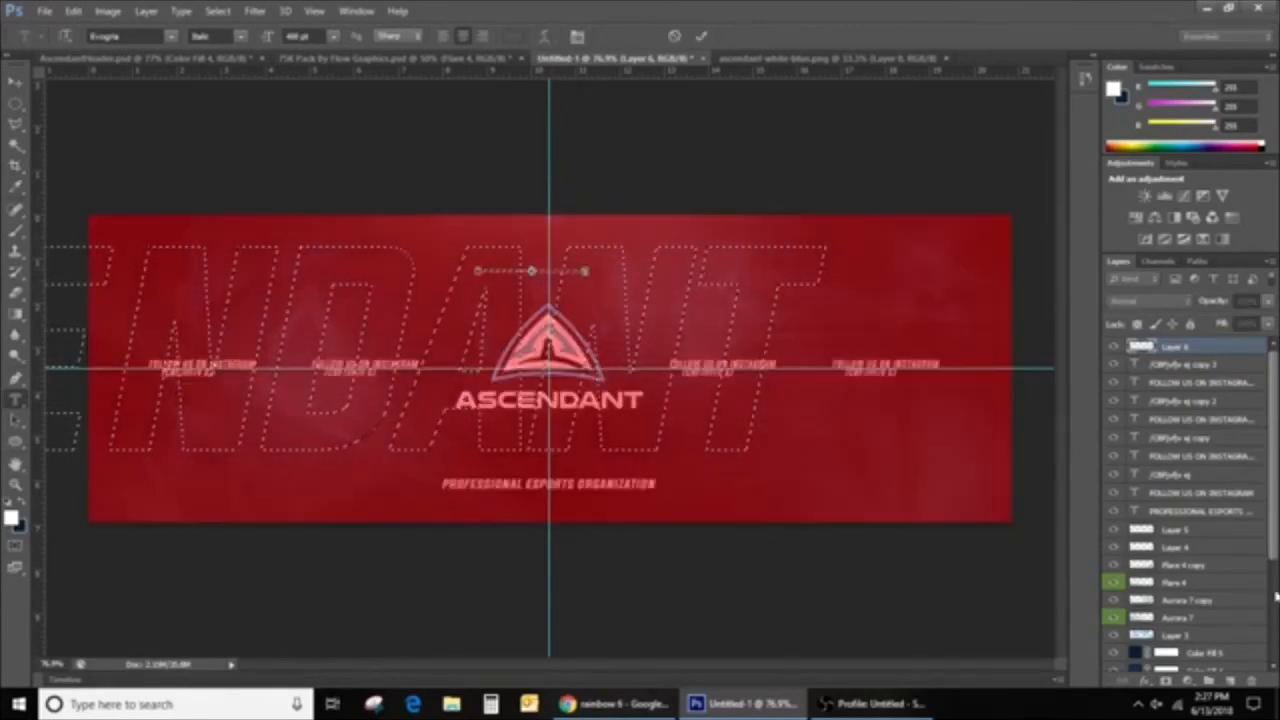
click(1218, 546)
click(1203, 348)
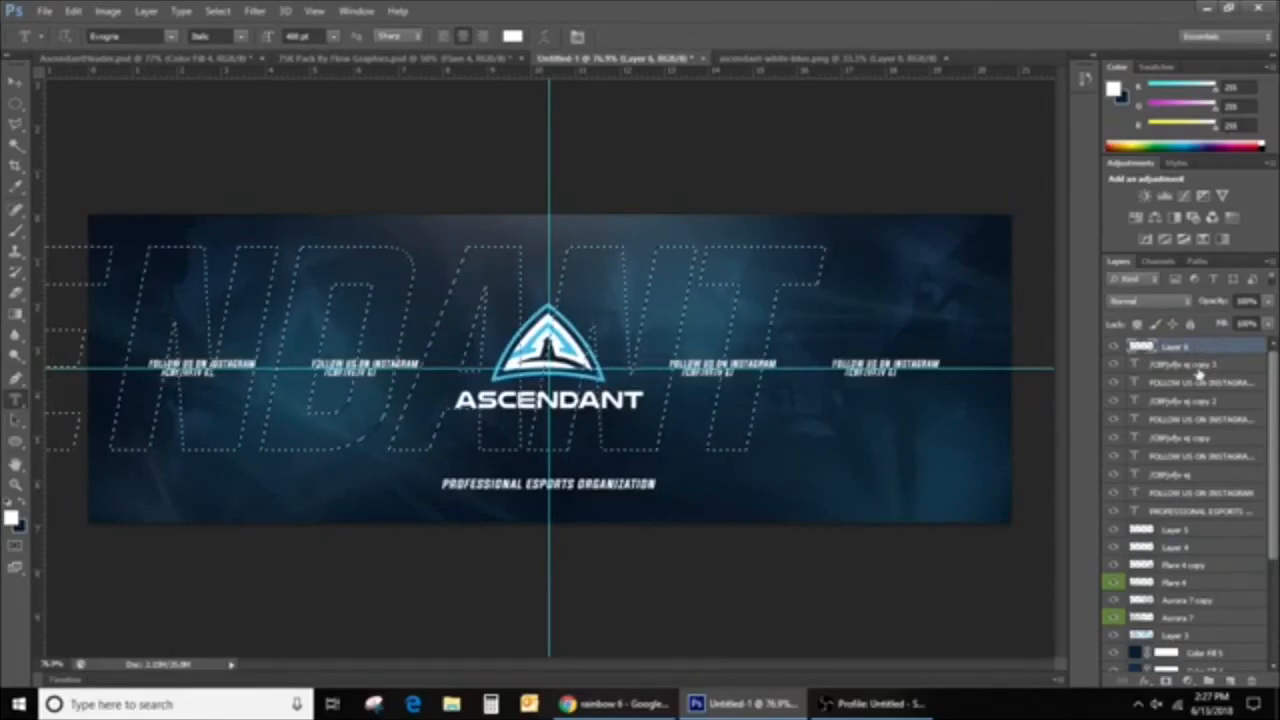
key(ctrl+d)
scroll(457, 320, down, 2)
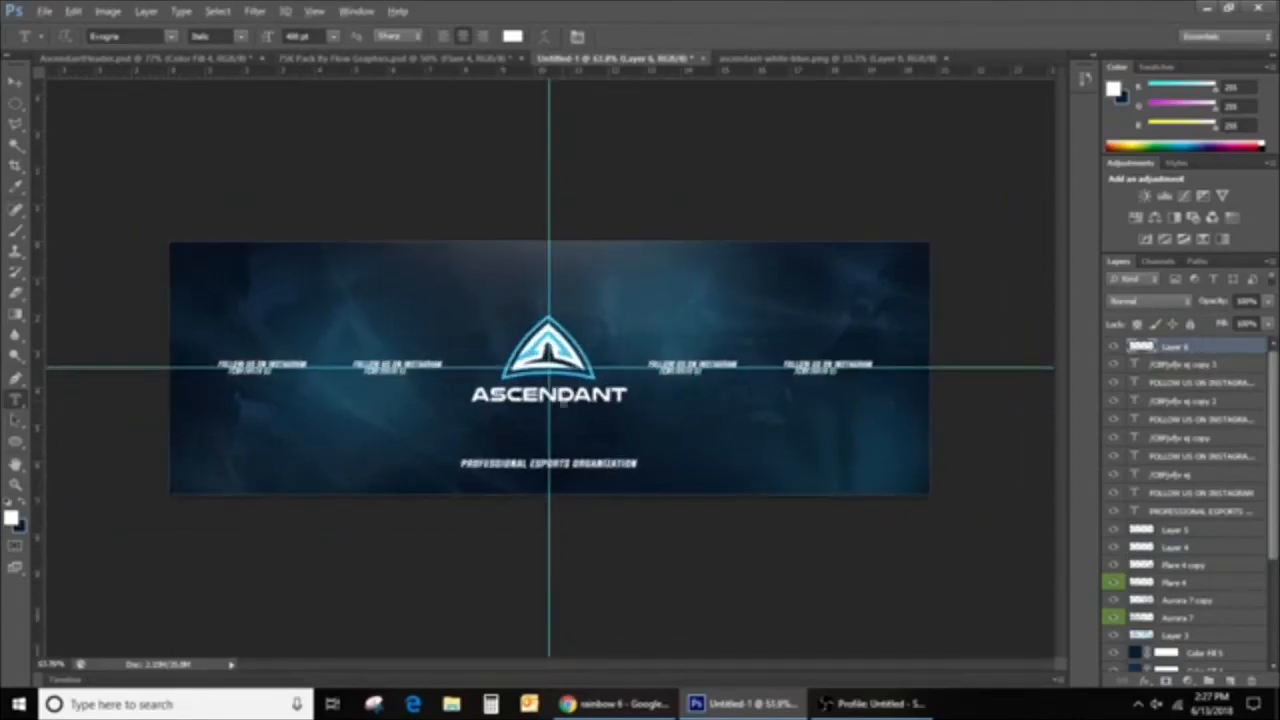
key(alt)
click(540, 405)
text(AS)
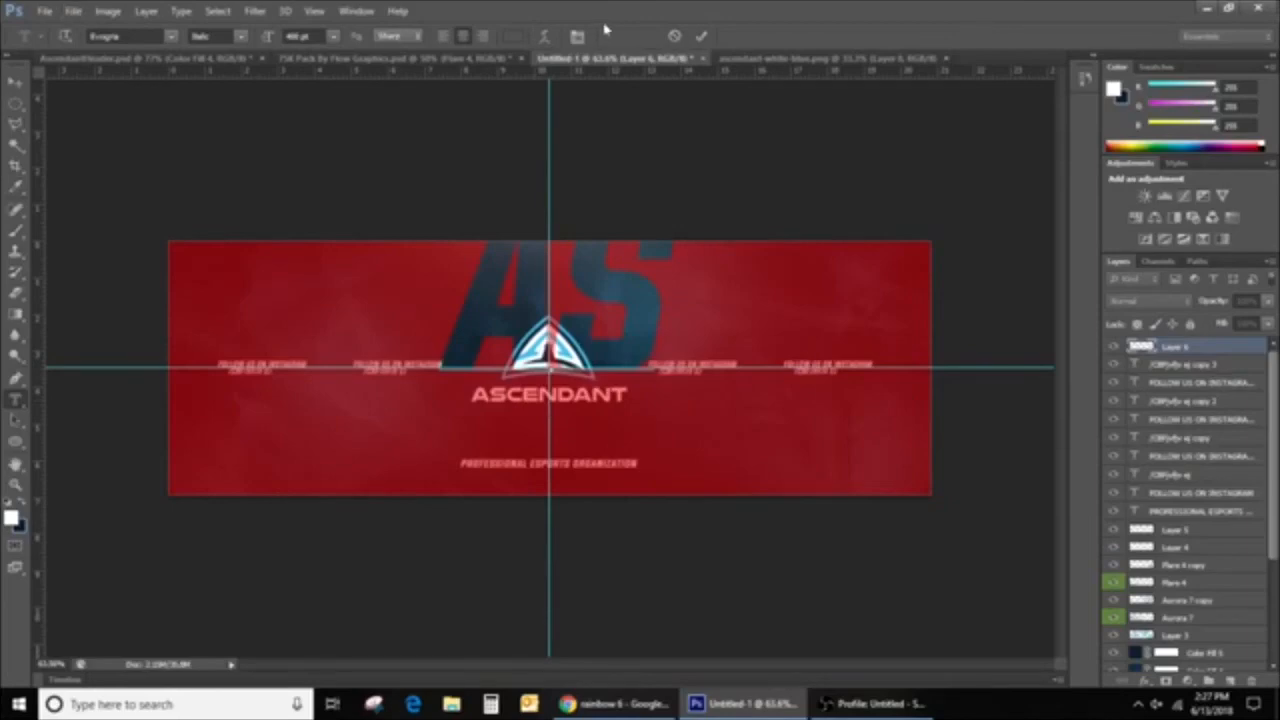
key(BackSpace)
key(BackSpace)
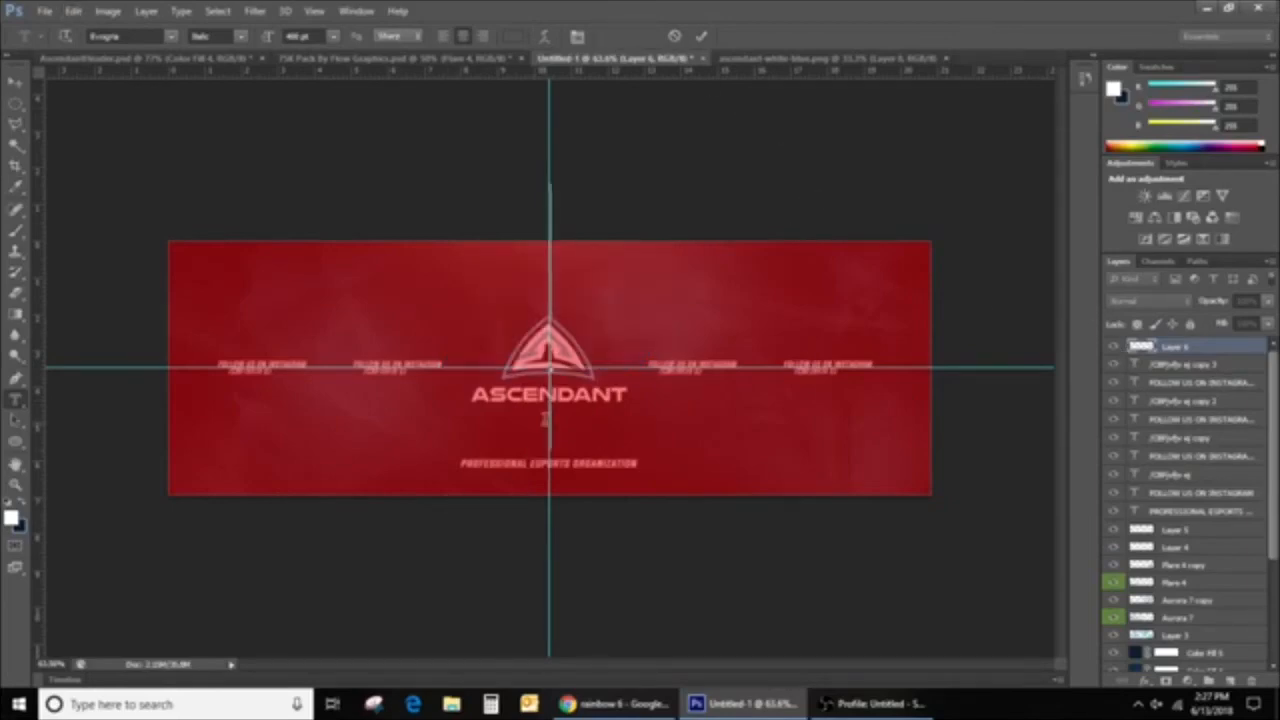
click(1165, 368)
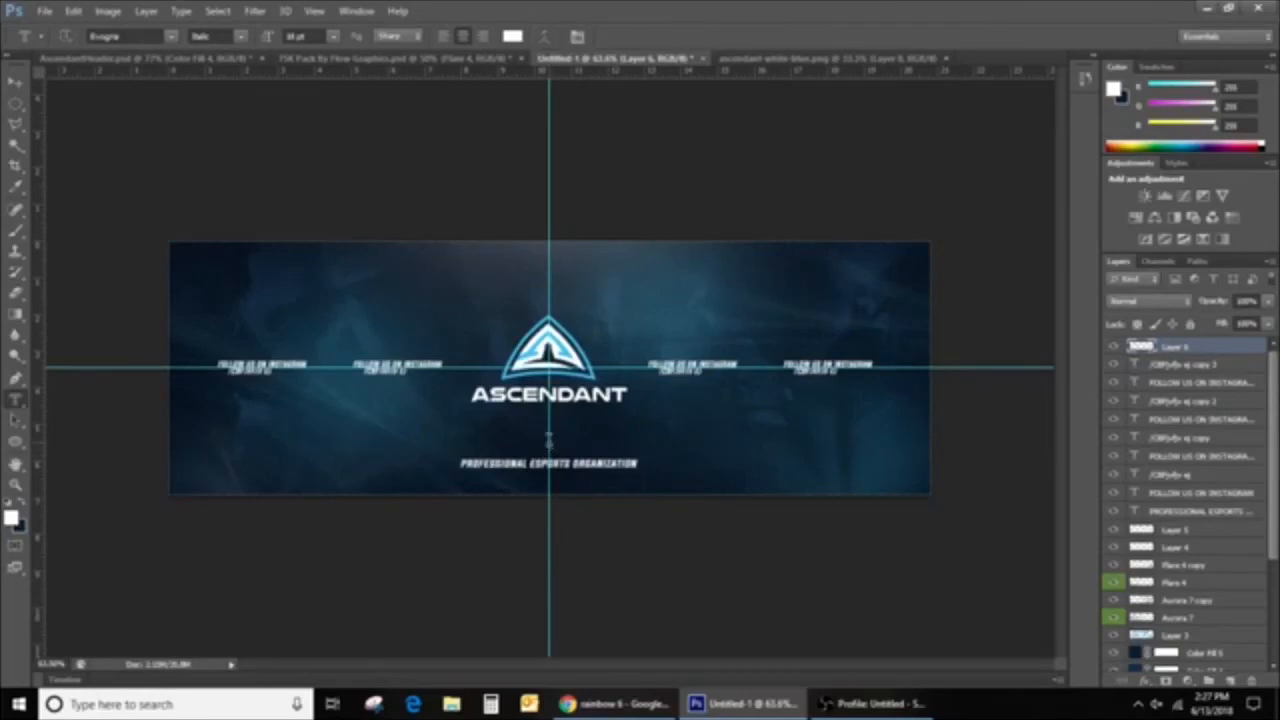
Start a type mask on the vertical guide just above the tagline, set it to 400 pt, and enter "ASCENDANT"
click(548, 438)
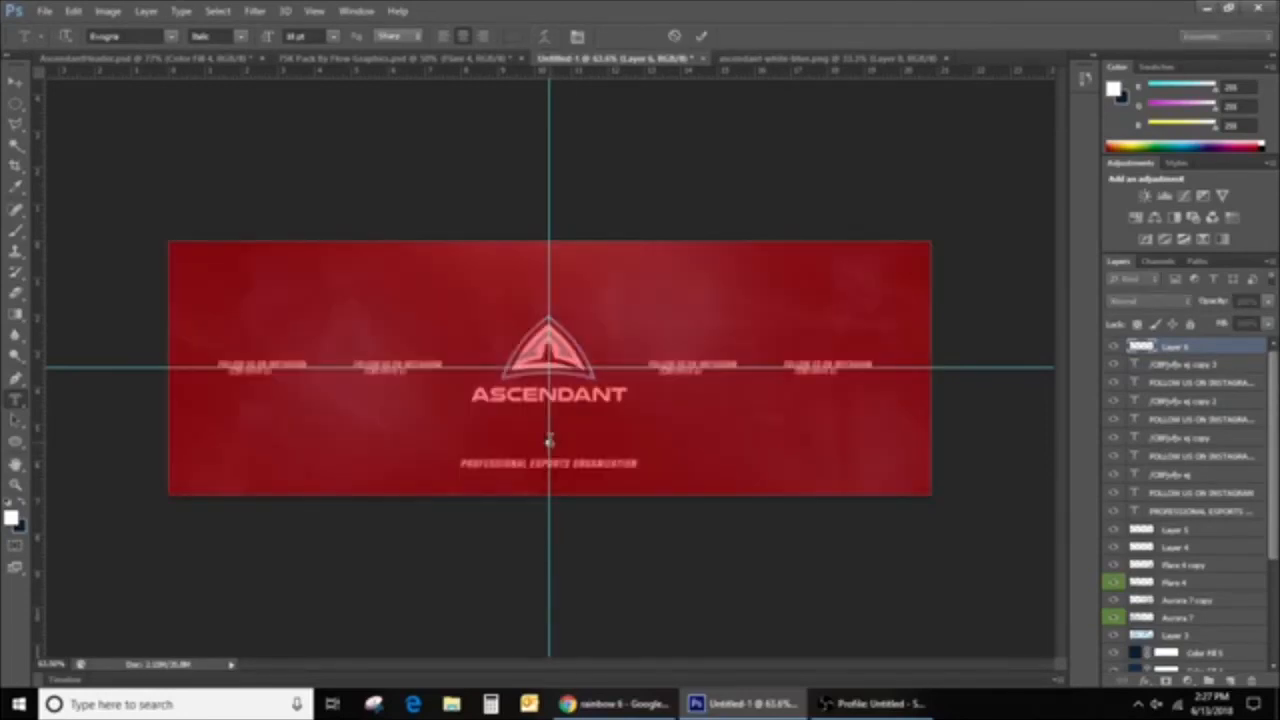
click(296, 37)
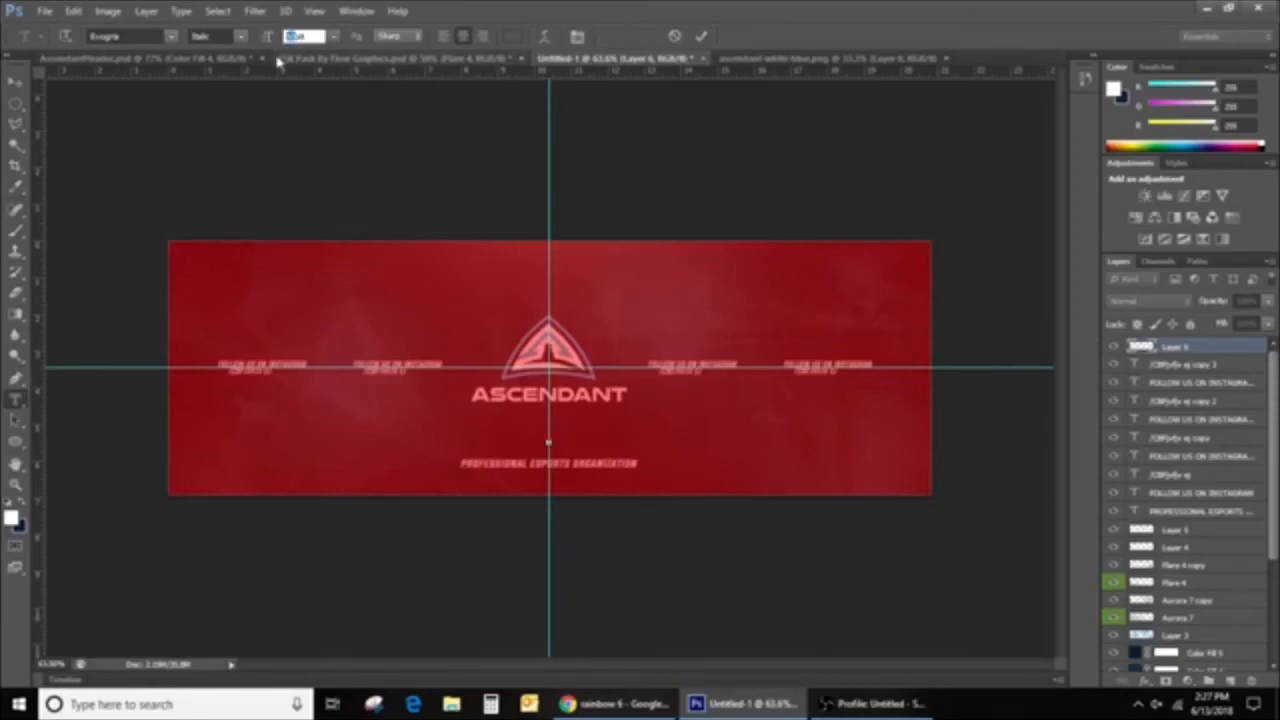
text(400)
key(Return)
text(A)
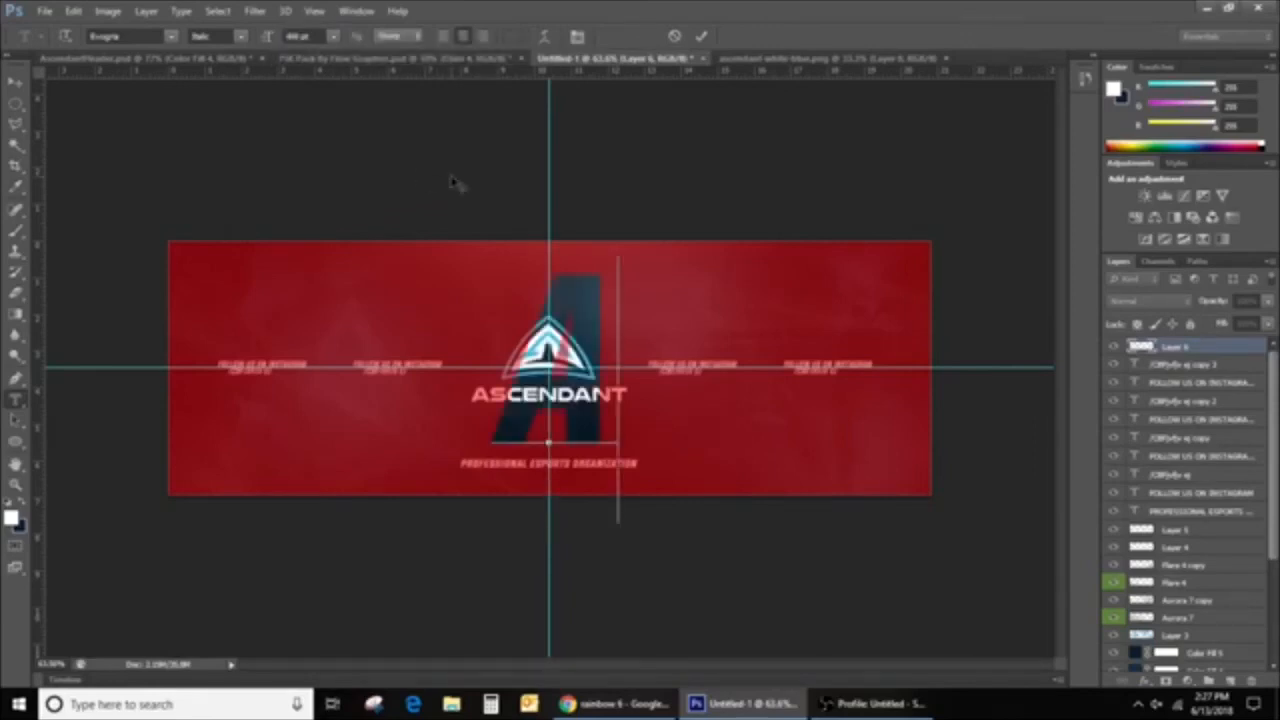
text(SCENDAN)
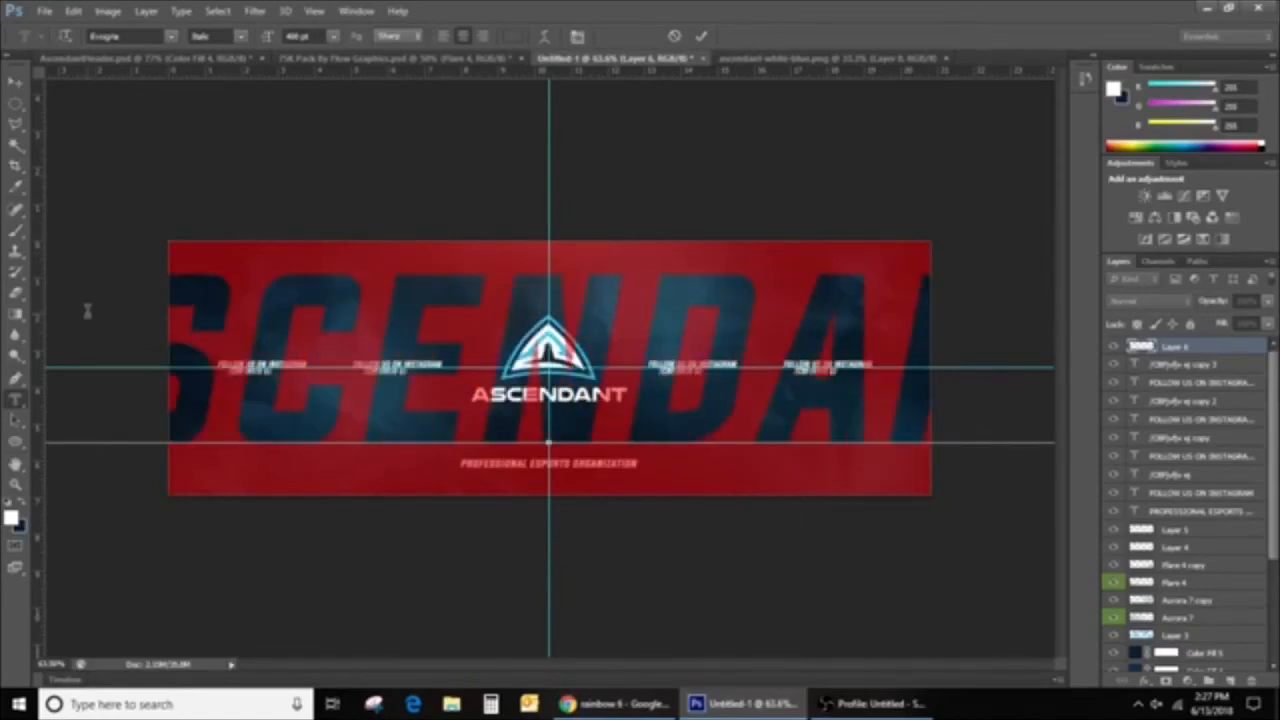
Select the centred mask lettering and tighten its letter spacing until nearly the whole word fits across the header
drag(88, 311, 1110, 336)
key(alt+Left)
key(alt+Left)
key(alt+Left)
key(alt+Left)
key(alt+Left)
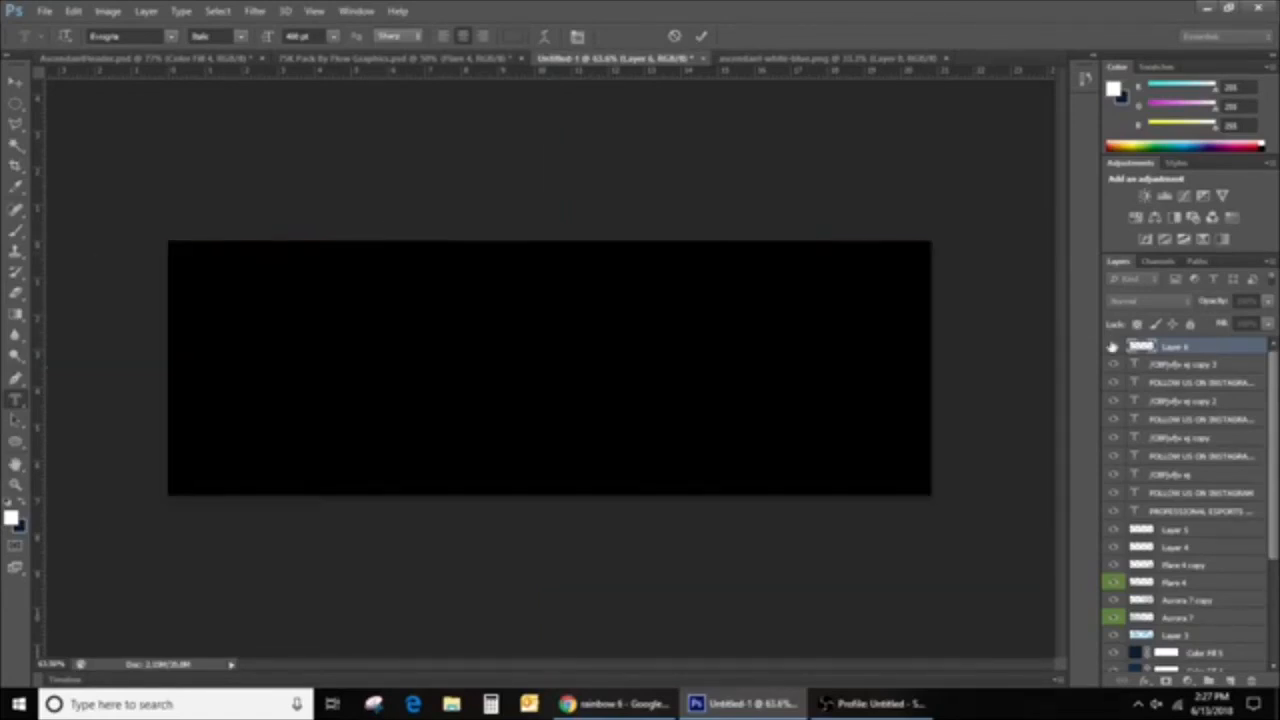
key(alt+Left)
key(alt+Left)
key(alt+Left)
key(alt+Left)
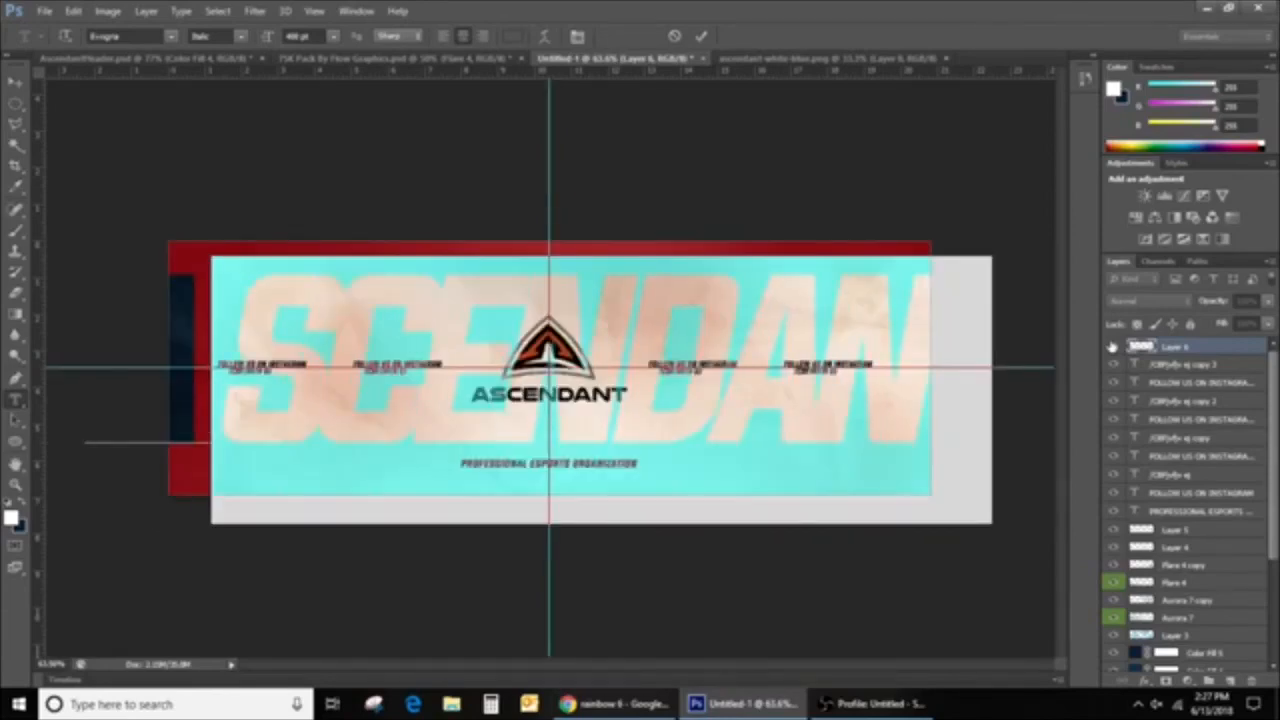
key(alt+Left)
key(alt+Left)
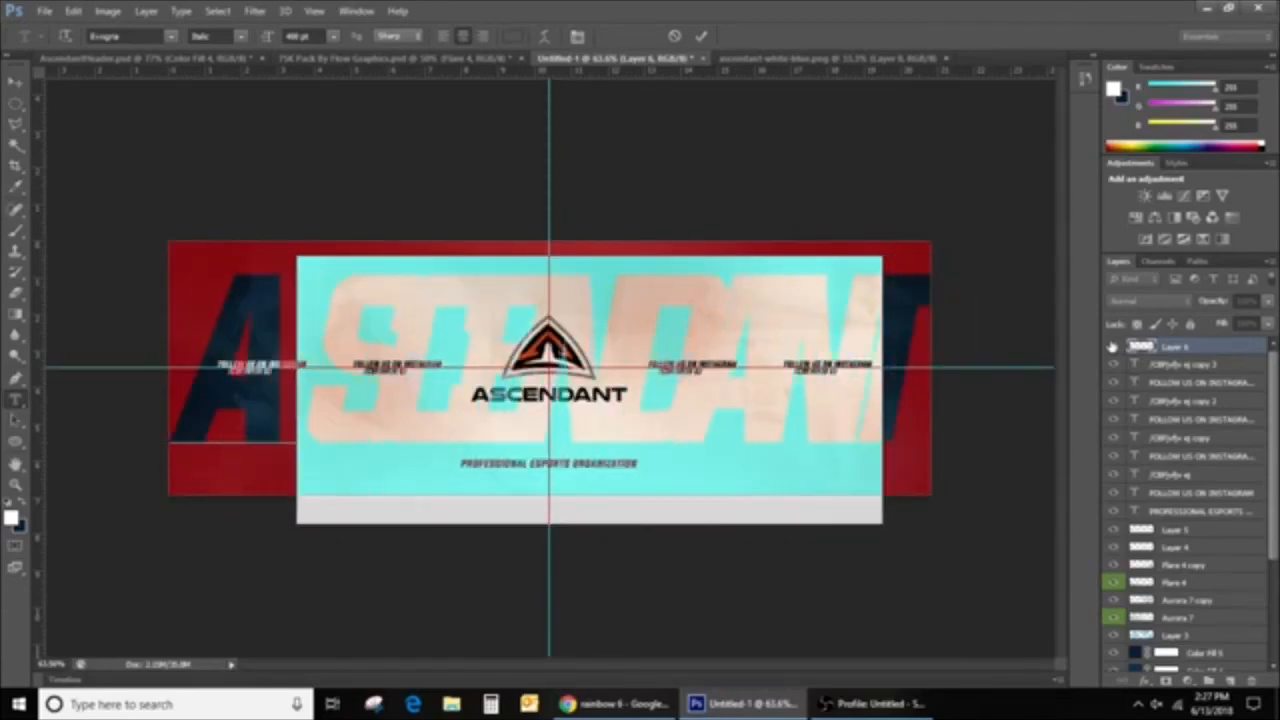
key(alt+Left)
key(alt+Left)
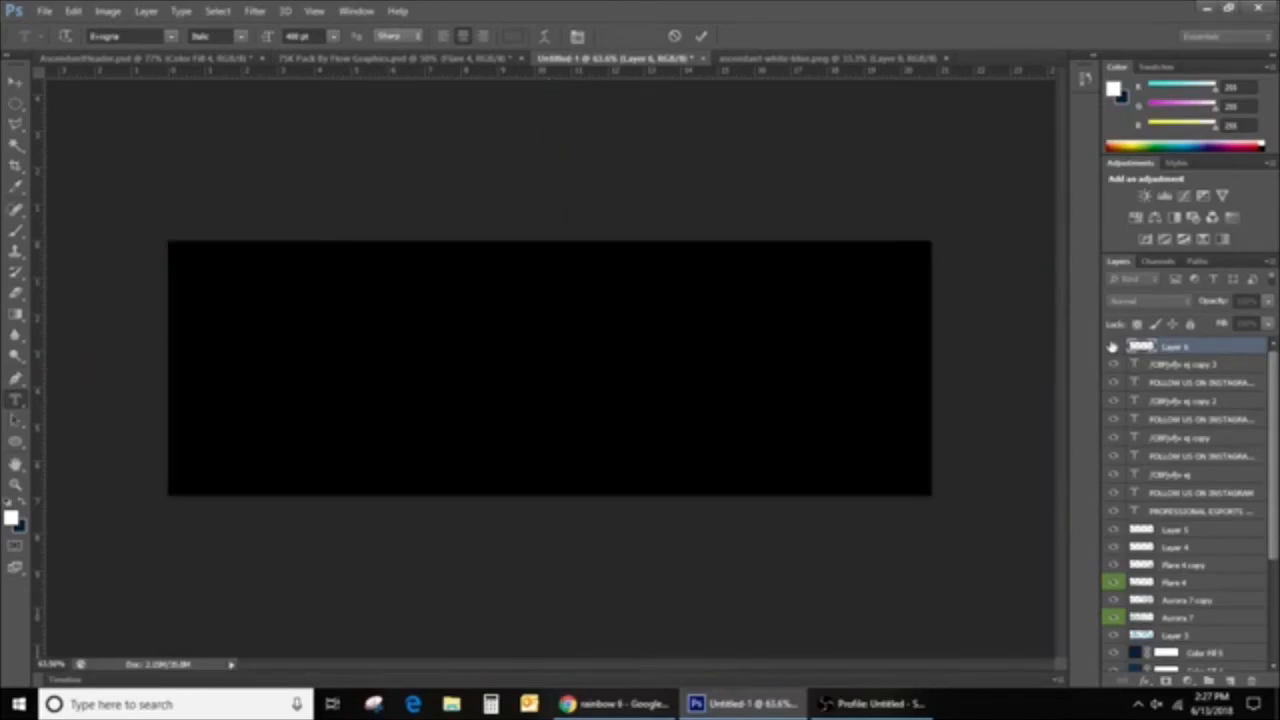
Try to close the gap between the mask's first two letters by deleting beside it, and undo the removal of S and A
click(1113, 346)
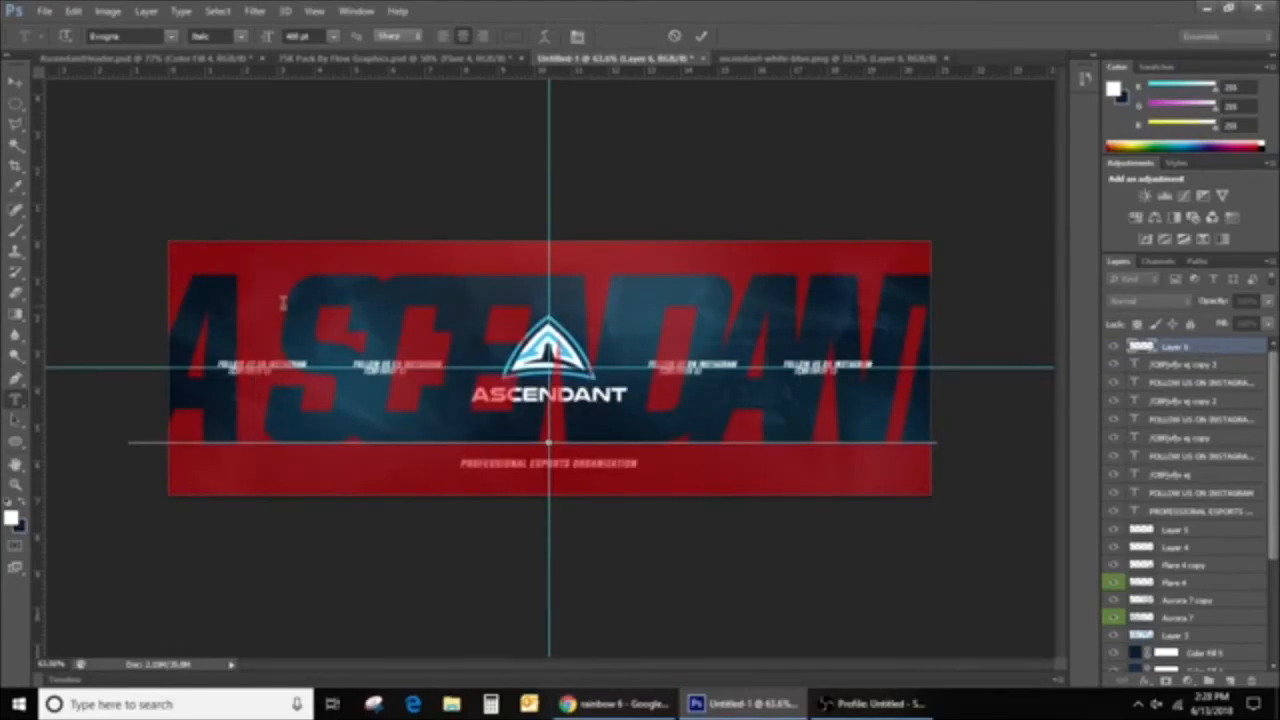
key(BackSpace)
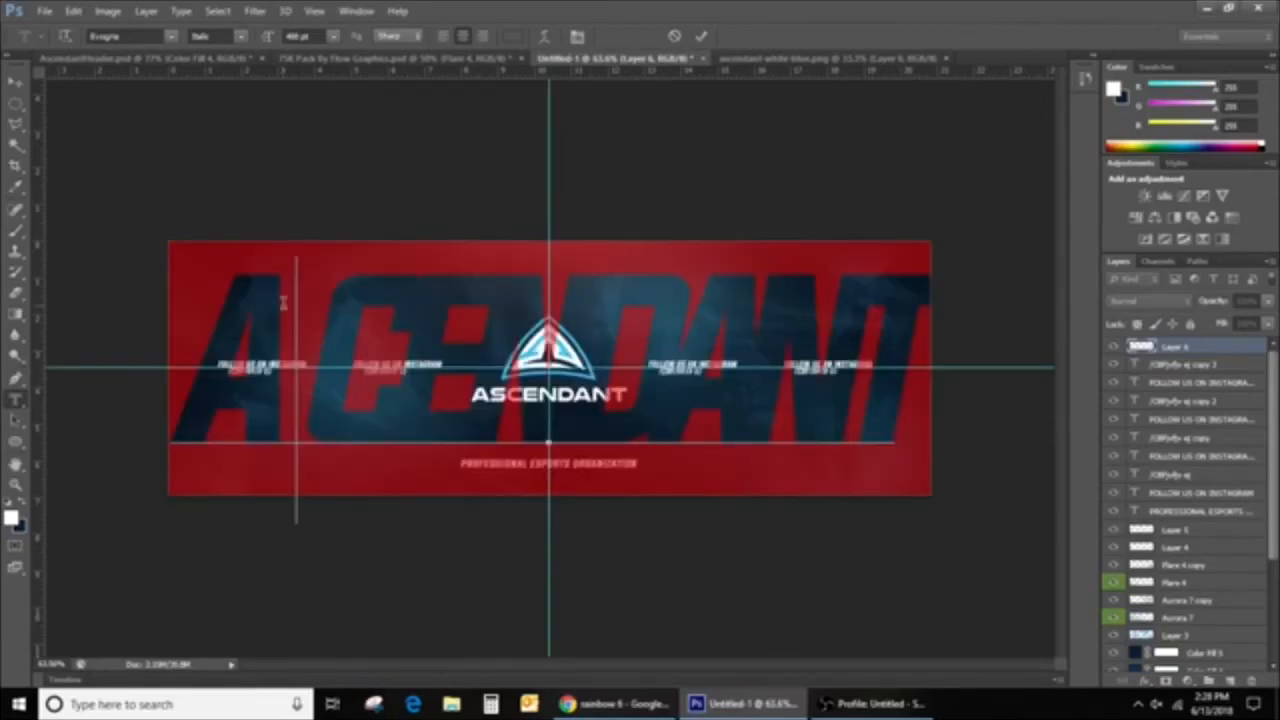
click(74, 11)
click(84, 29)
click(249, 282)
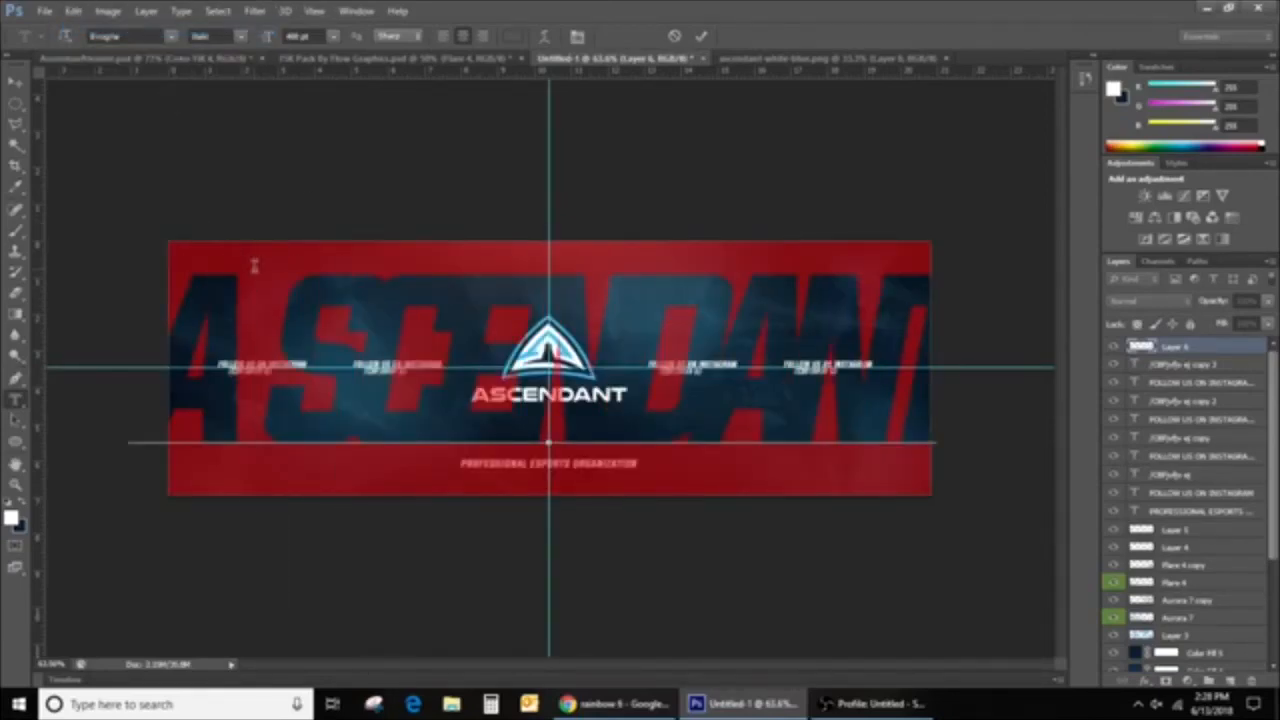
key(BackSpace)
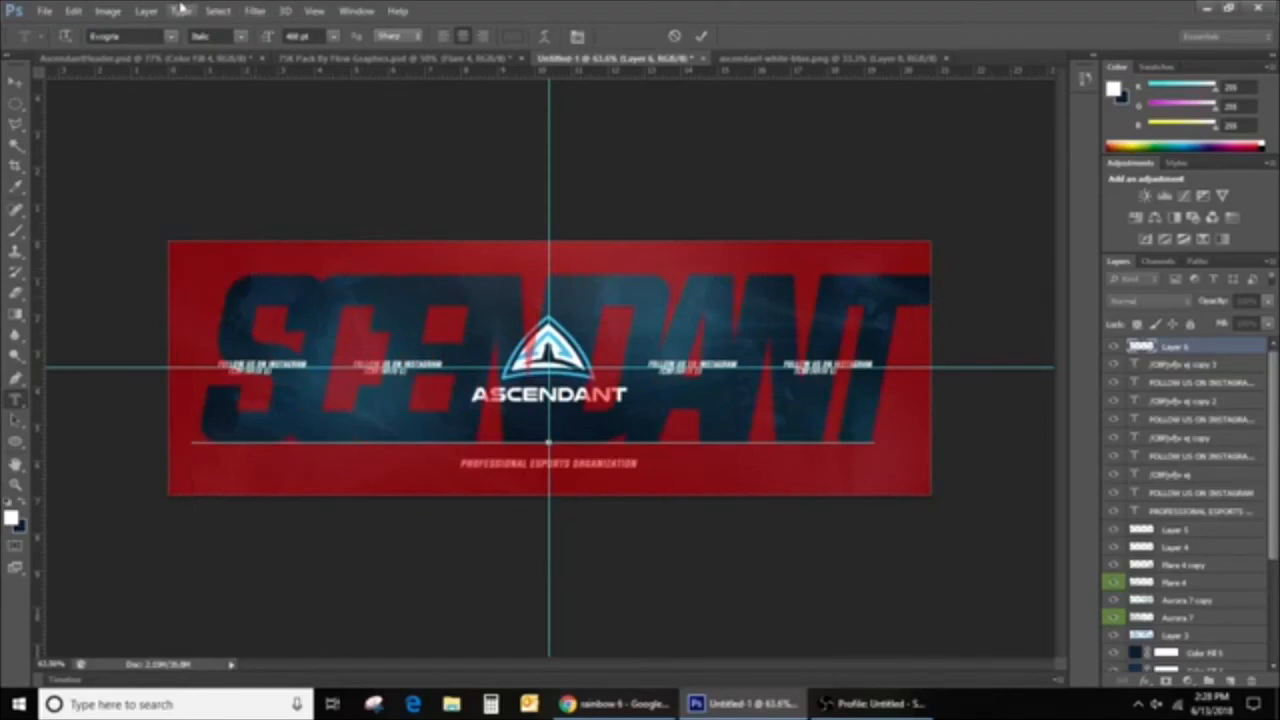
click(74, 11)
click(82, 31)
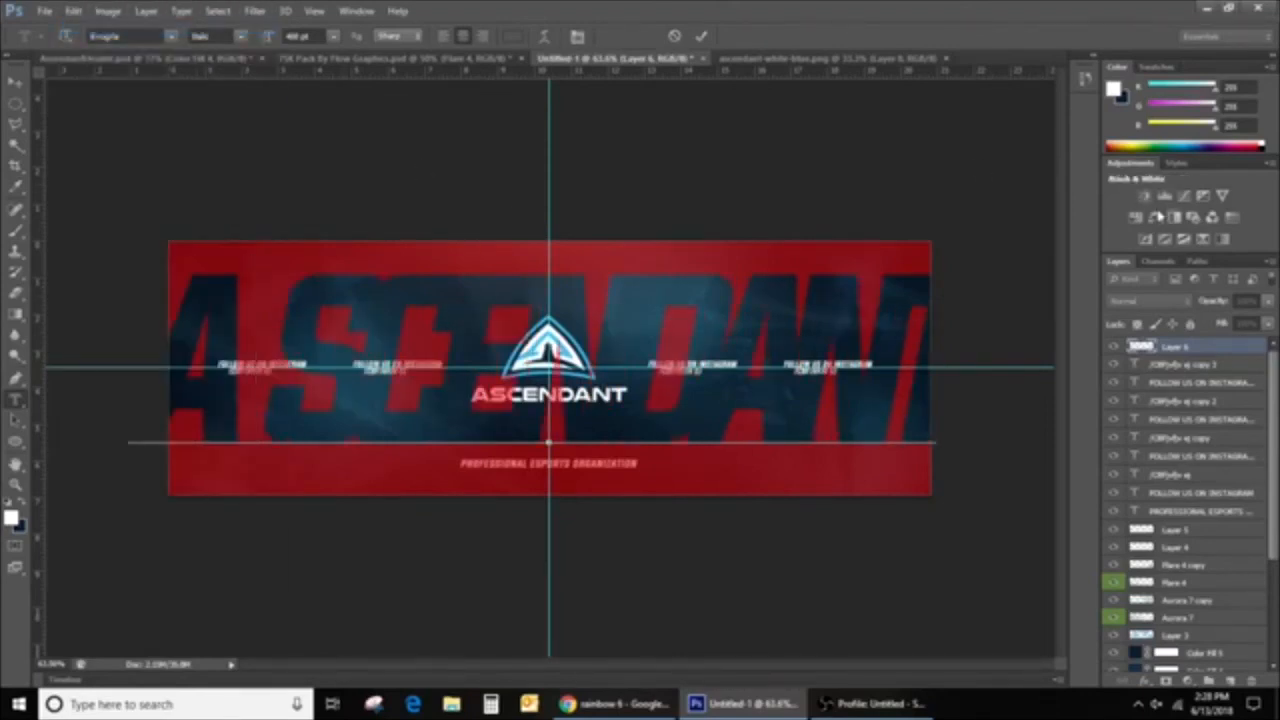
Commit the "ASCENDANT" type mask as a selection and keep Layer 6 as the active layer
click(1175, 354)
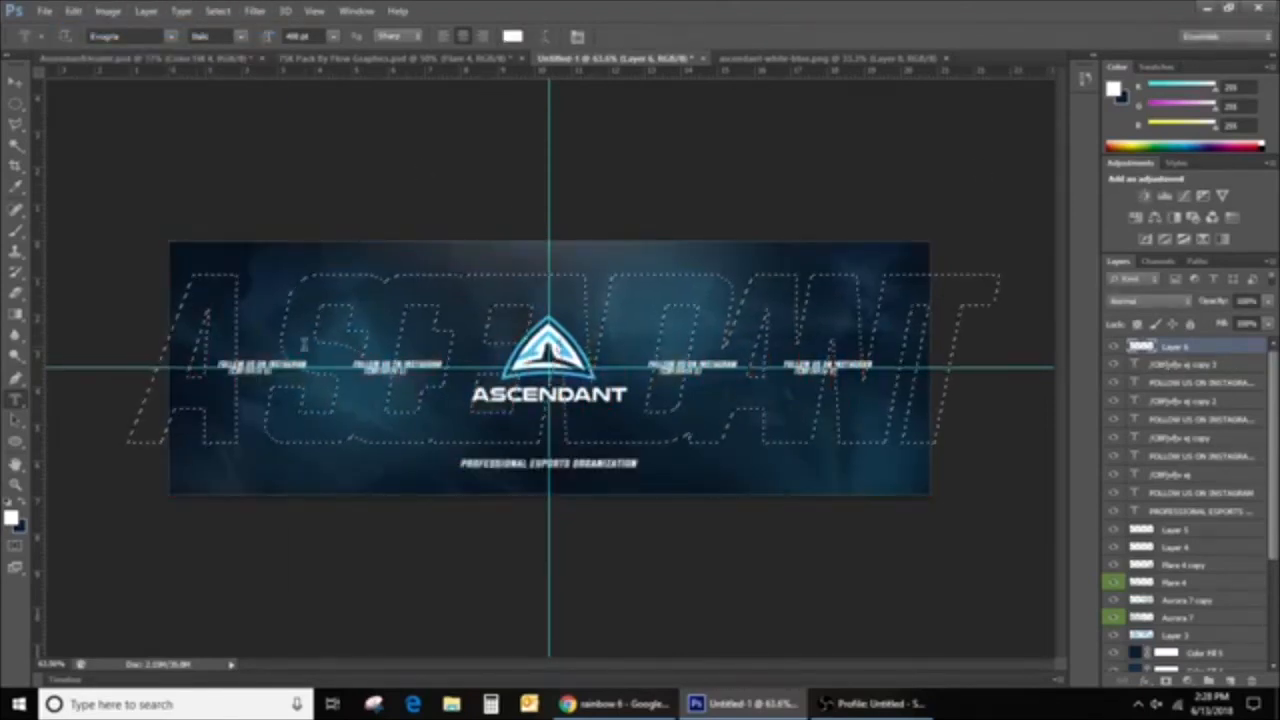
key(ctrl+minus)
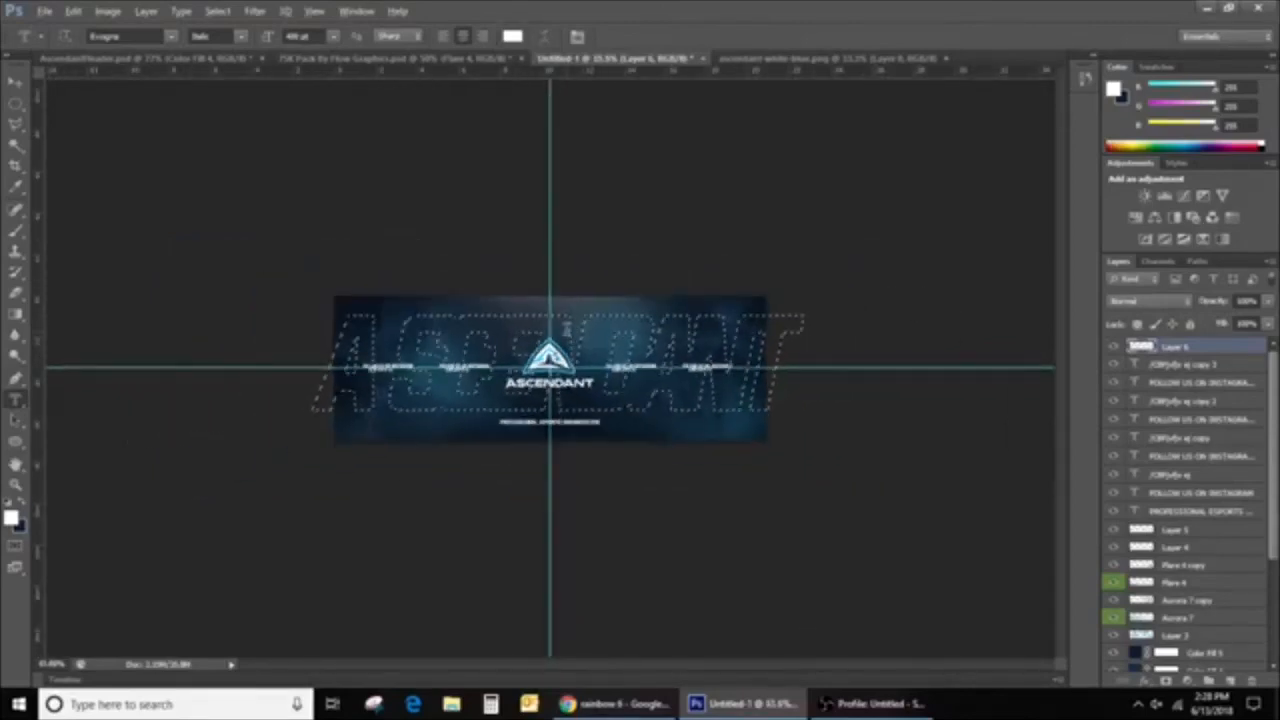
key(ctrl+plus)
key(ctrl+plus)
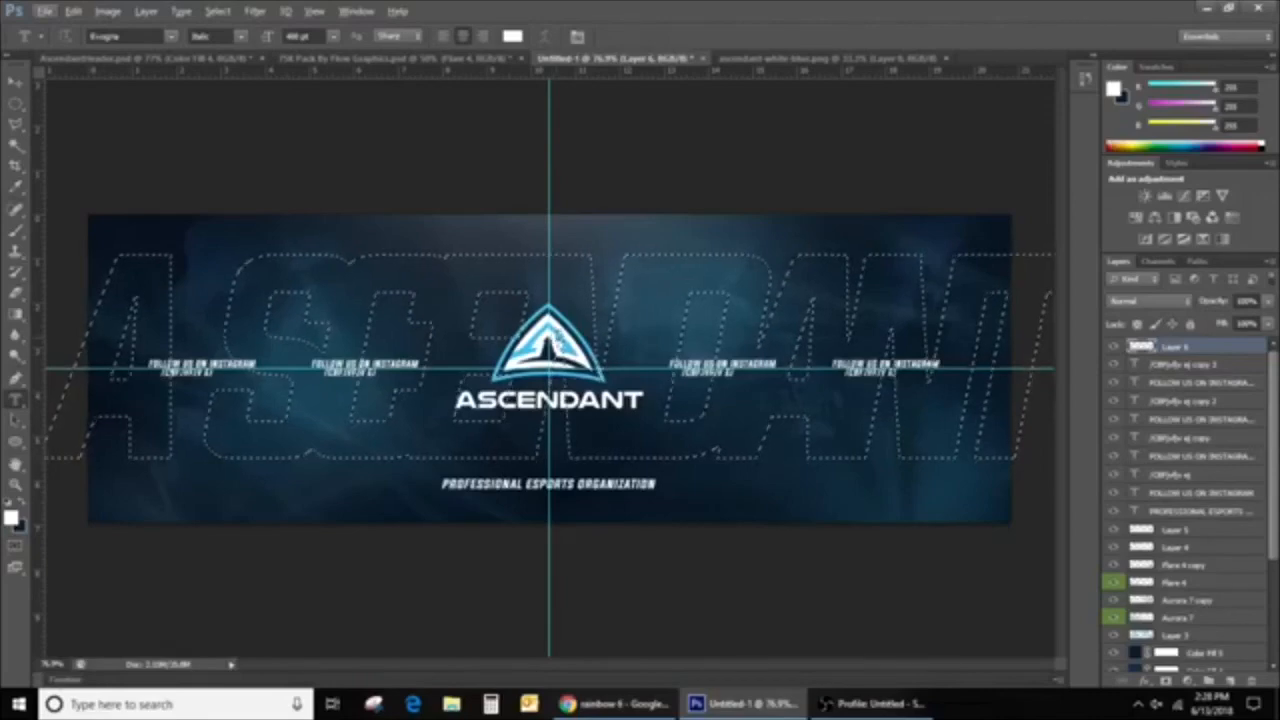
click(1186, 365)
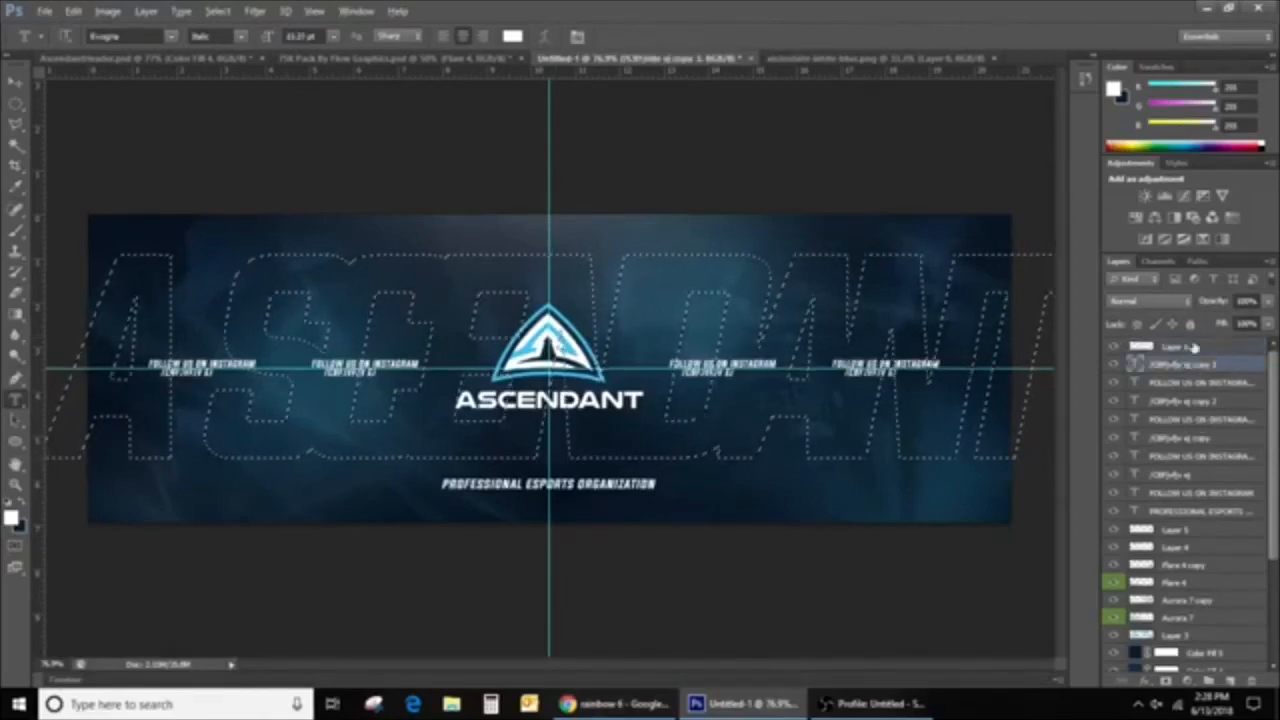
click(1190, 346)
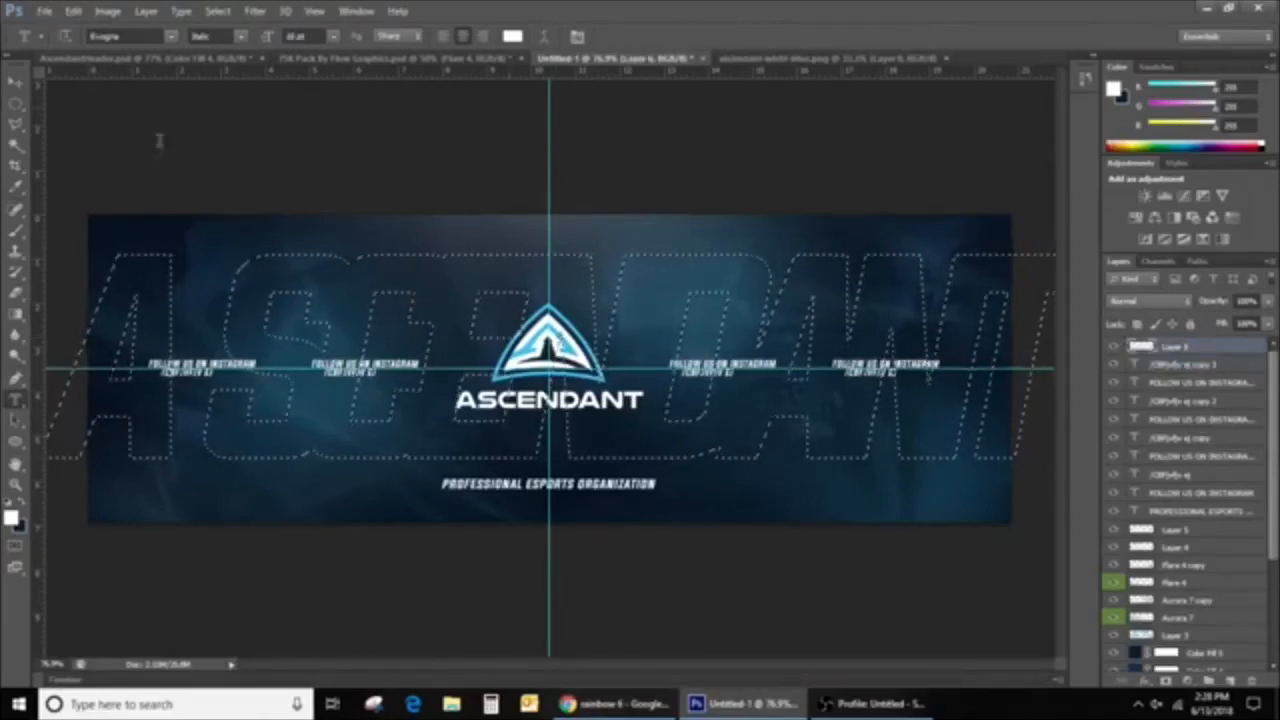
Start a centred stroke on the lettering selection and set its colour to light grey c5c5c5
click(107, 11)
mouse_move(72, 10)
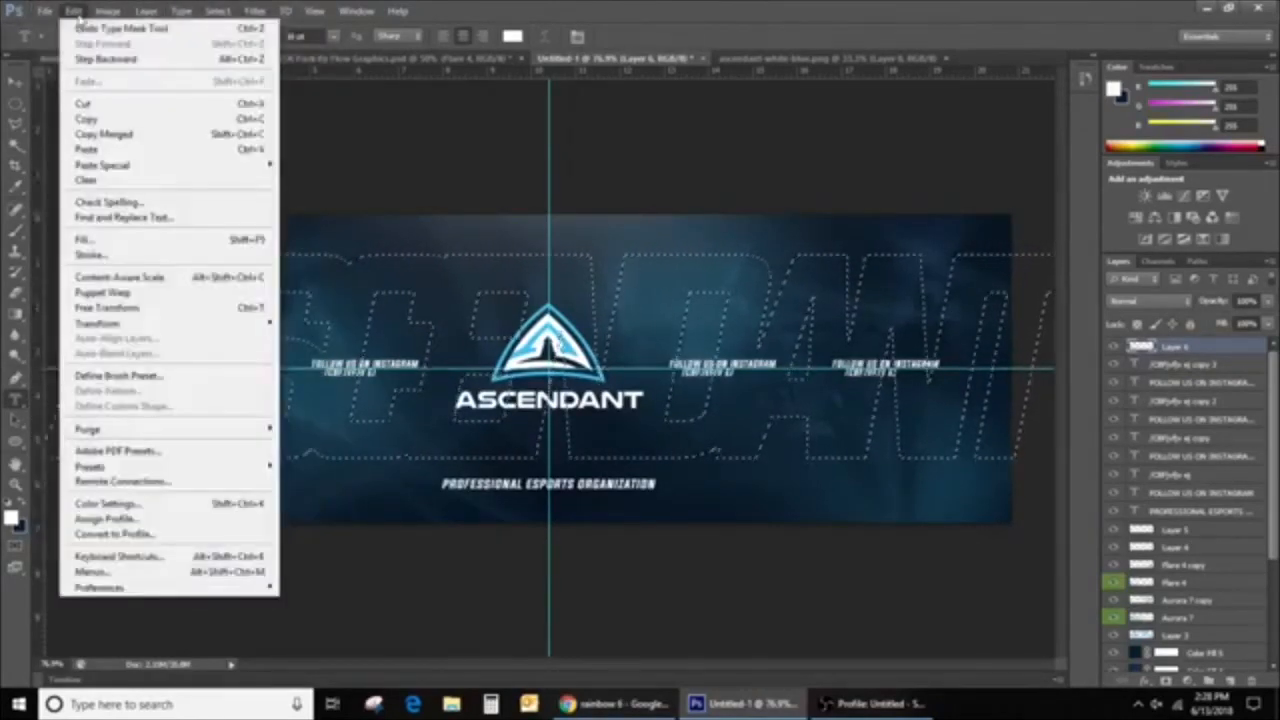
click(74, 11)
click(74, 11)
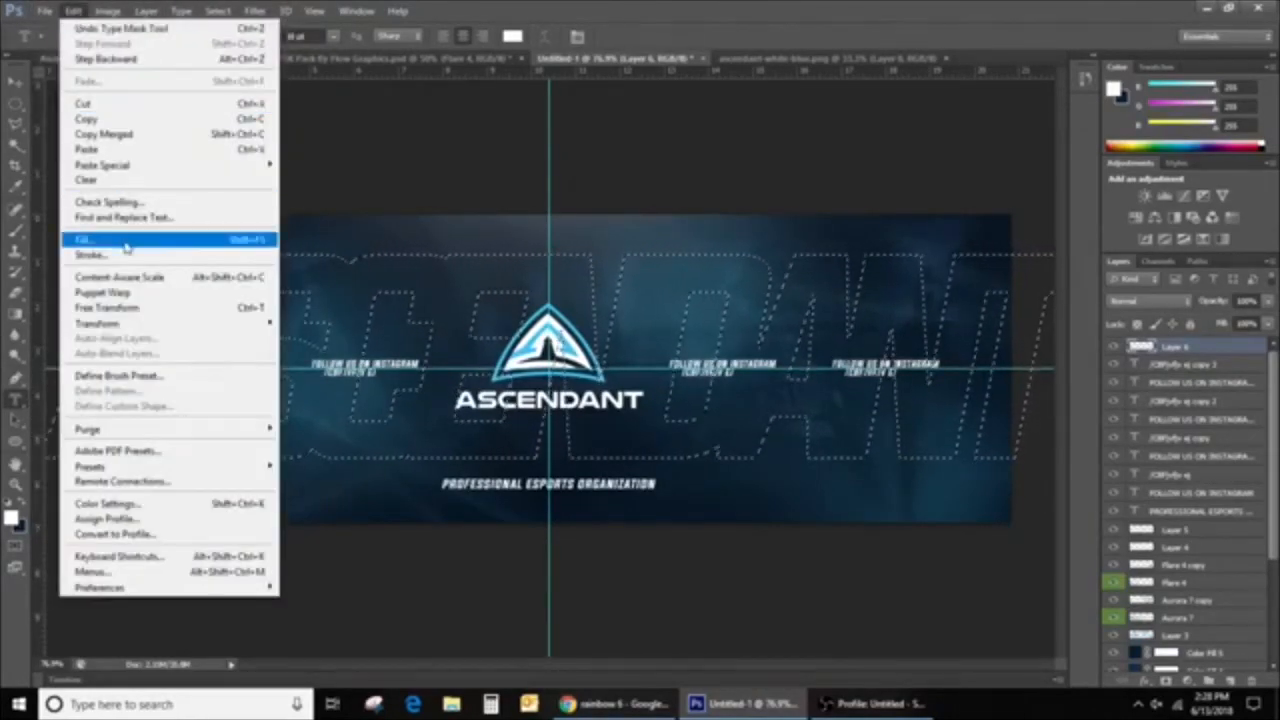
click(114, 257)
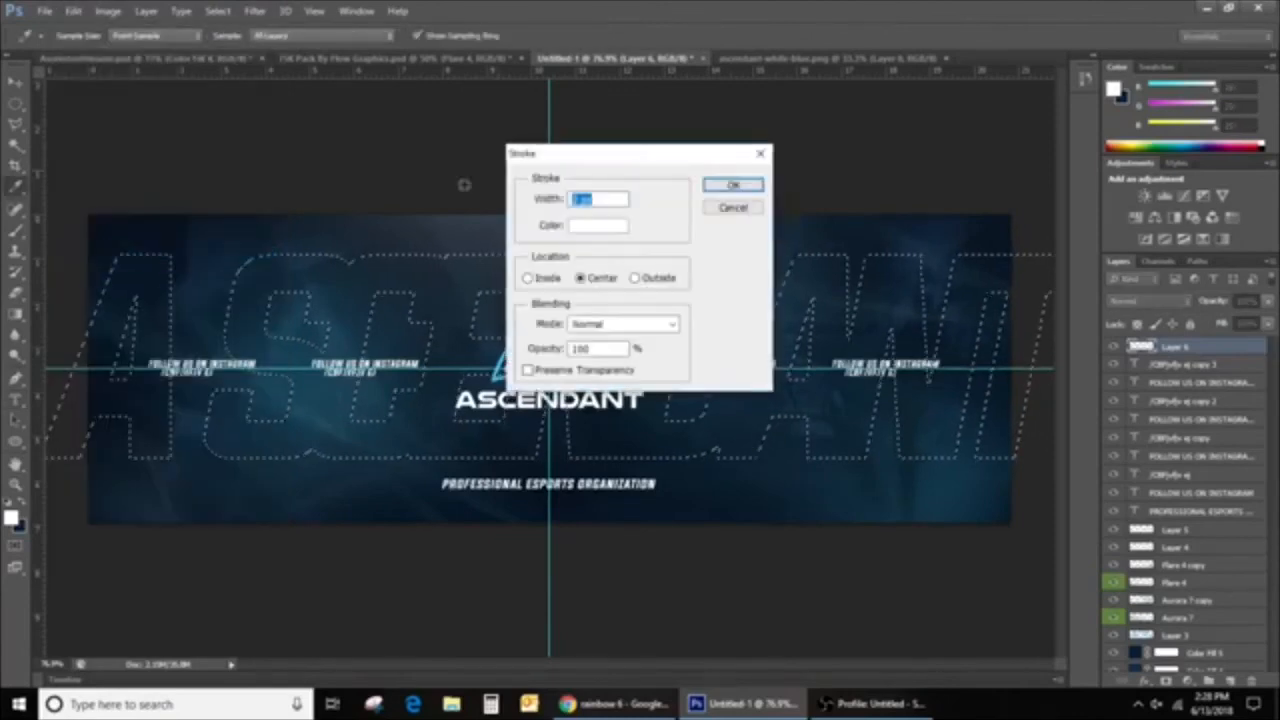
click(582, 230)
drag(602, 549, 435, 537)
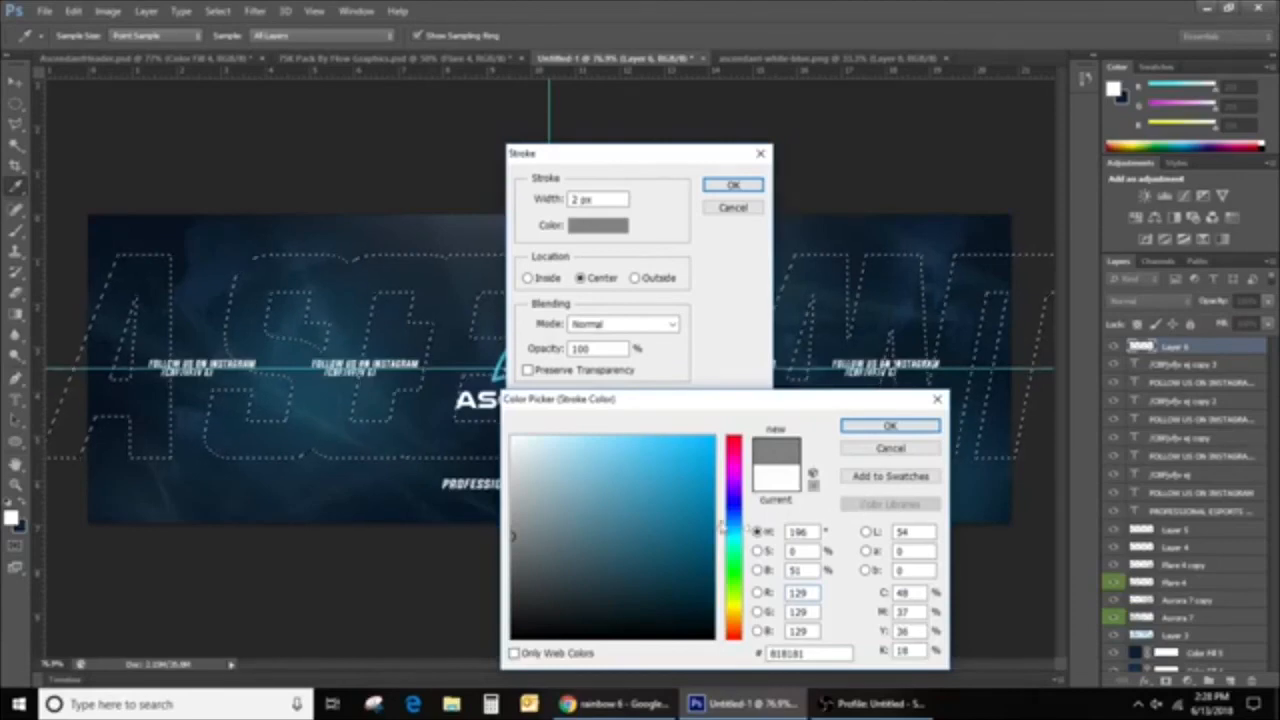
drag(580, 500, 434, 286)
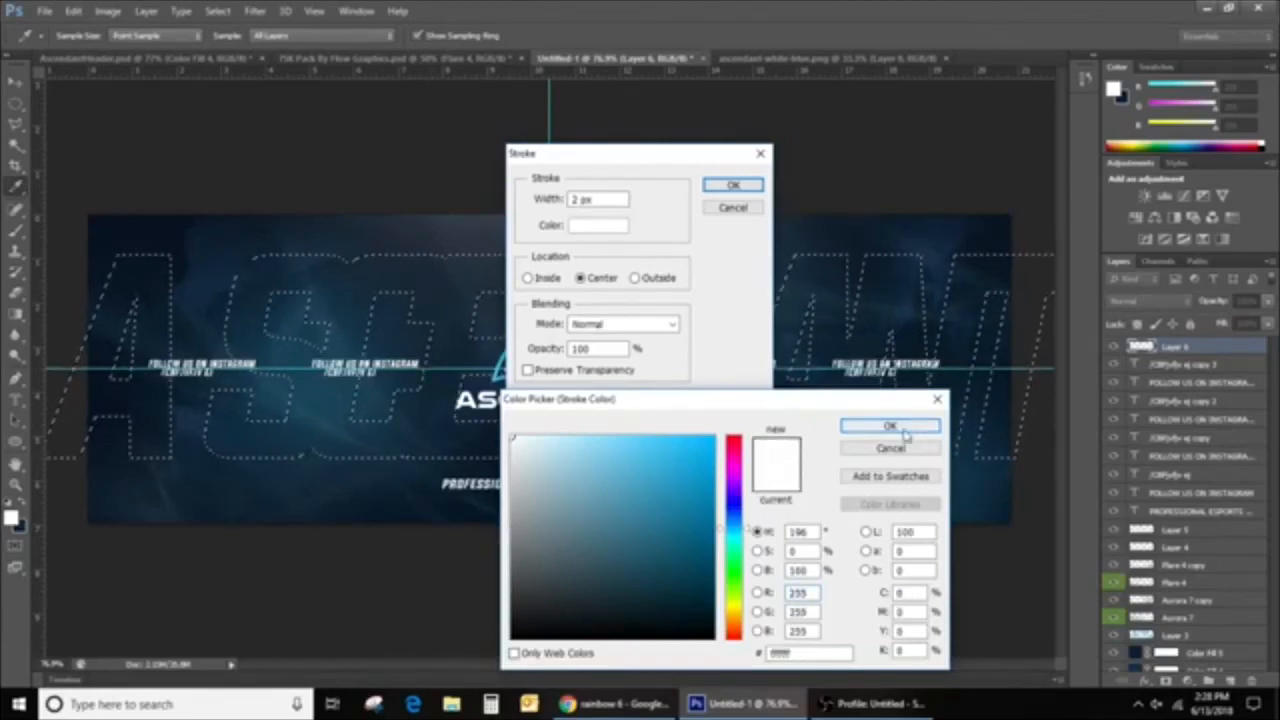
drag(577, 505, 505, 482)
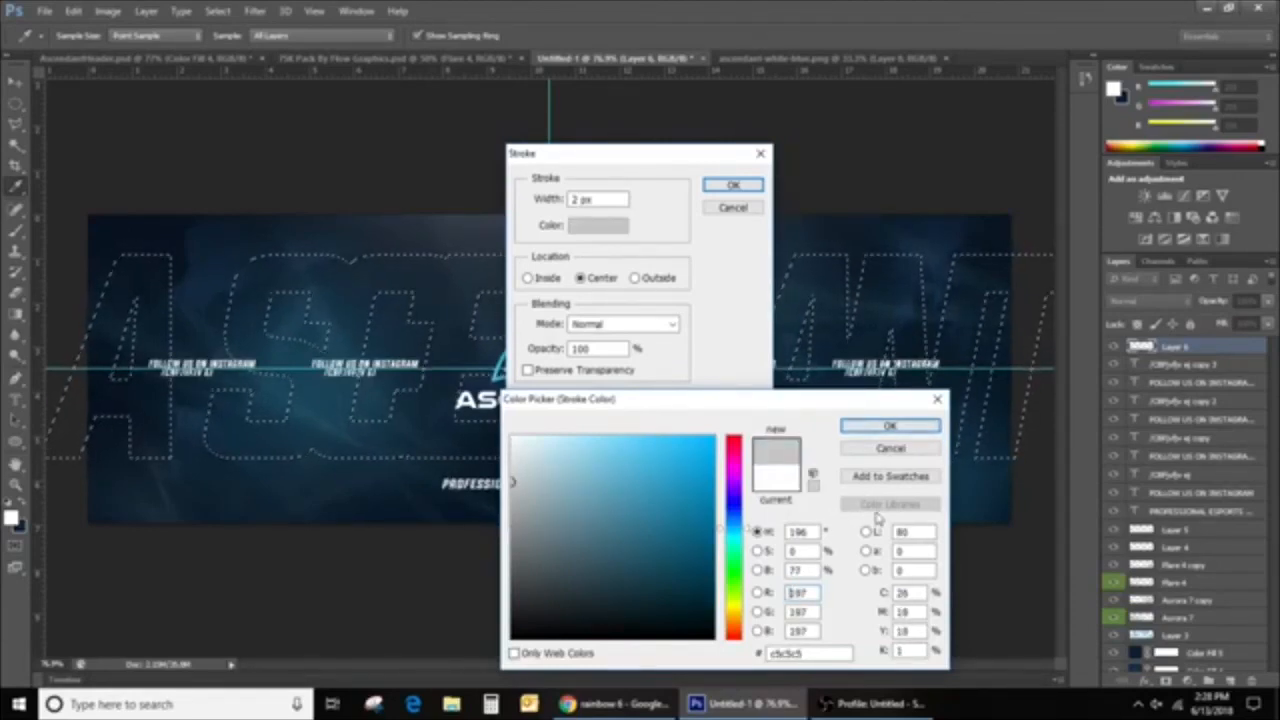
click(876, 430)
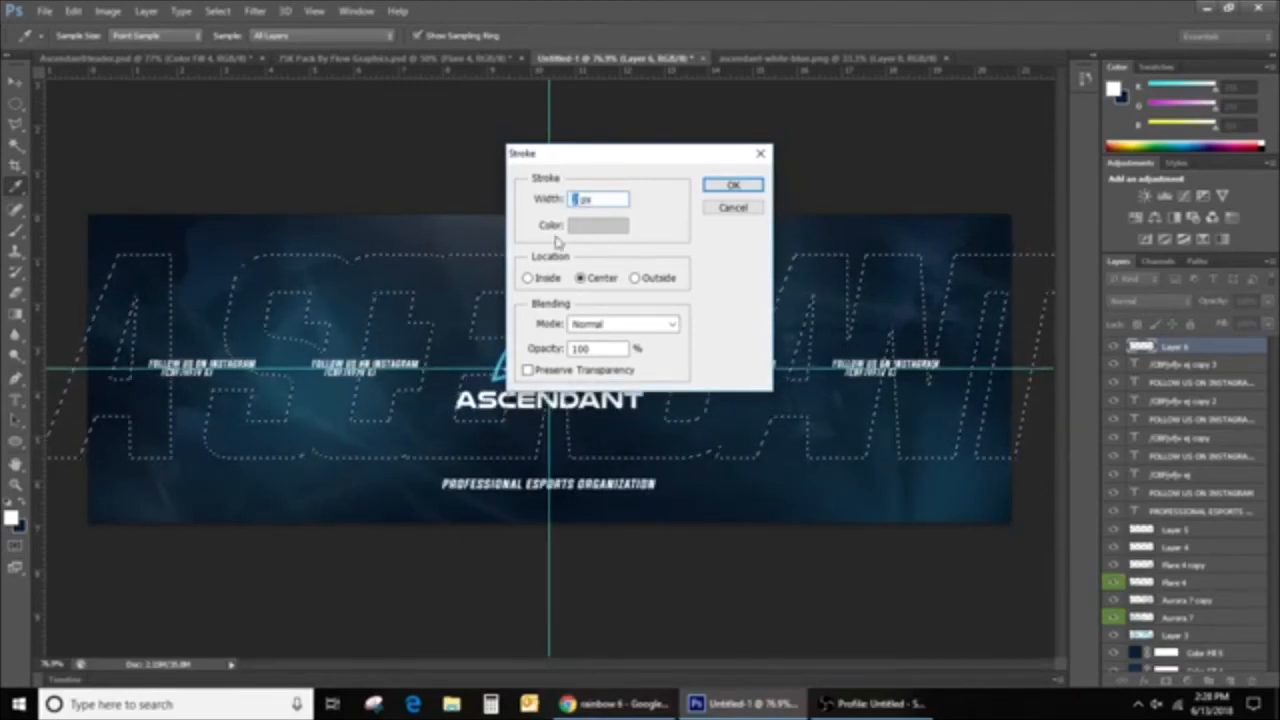
Set the stroke width to 4 px, apply it to the lettering outline, and deselect
text(4)
key(Return)
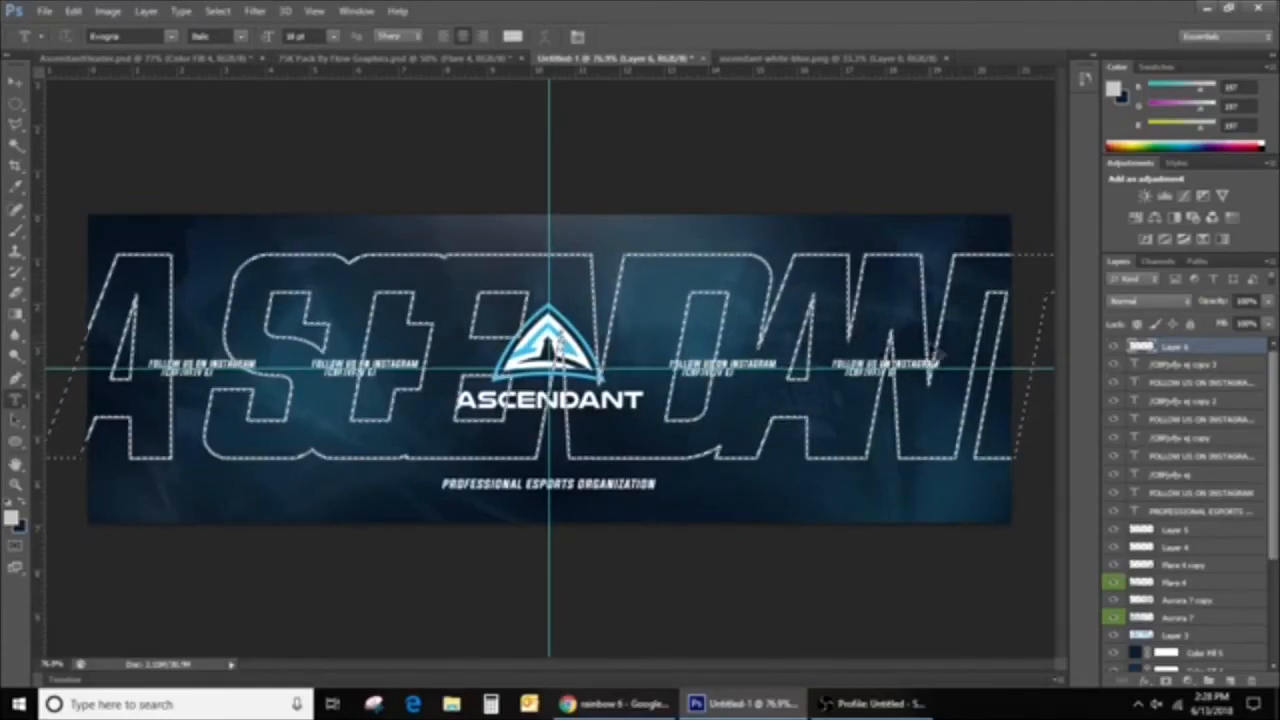
key(ctrl+d)
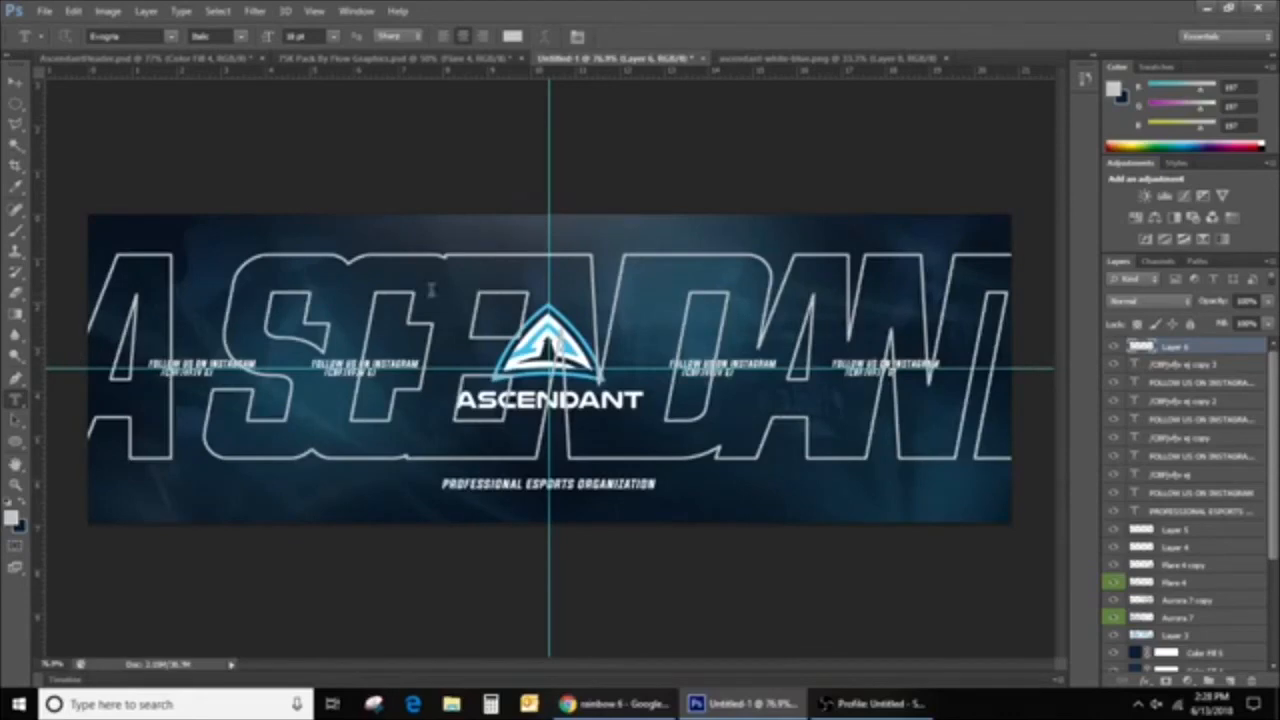
Lower the opacity of the outlined lettering layer to 7%
click(1271, 323)
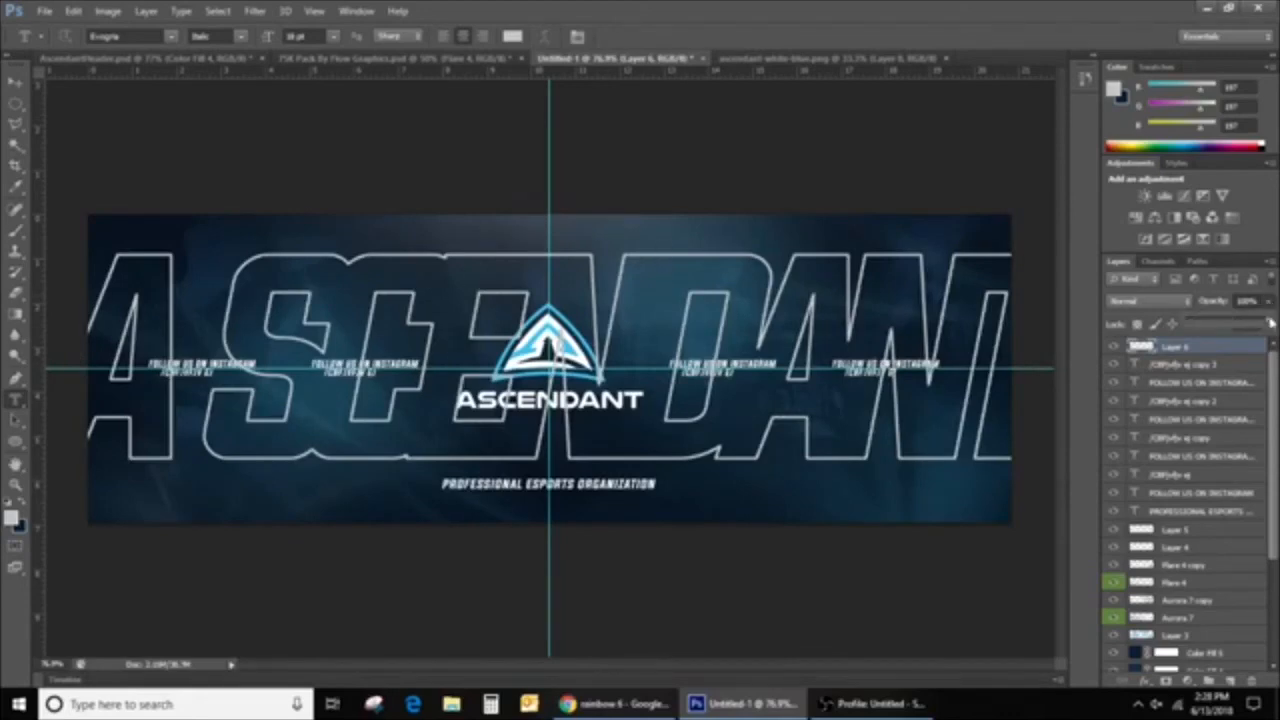
drag(1271, 323, 1195, 340)
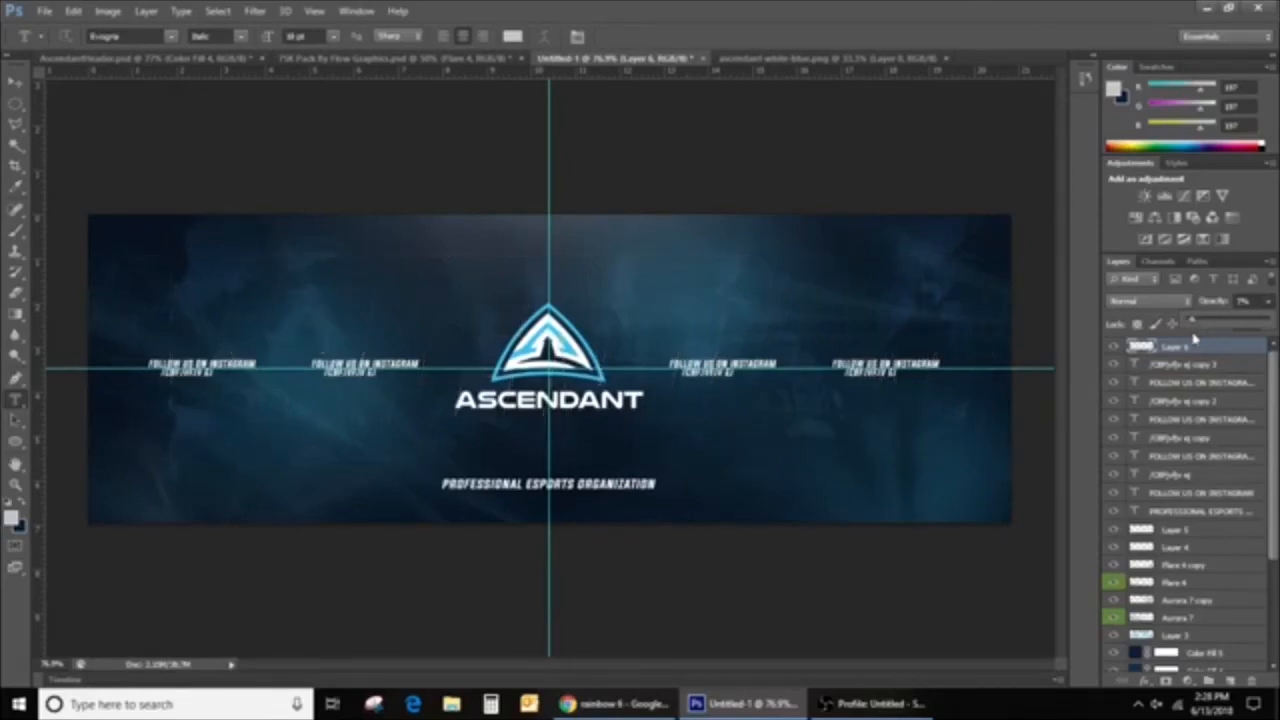
scroll(434, 263, down, 1)
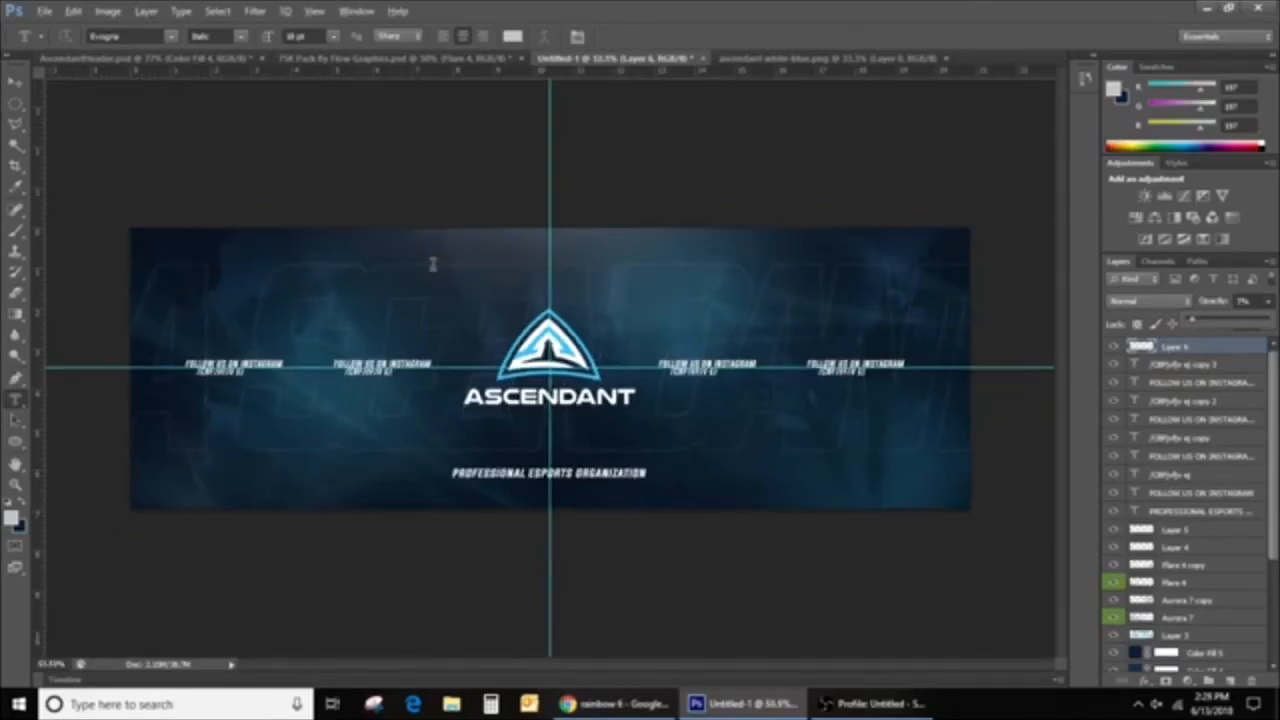
scroll(472, 290, up, 3)
scroll(471, 293, down, 1)
scroll(471, 293, down, 1)
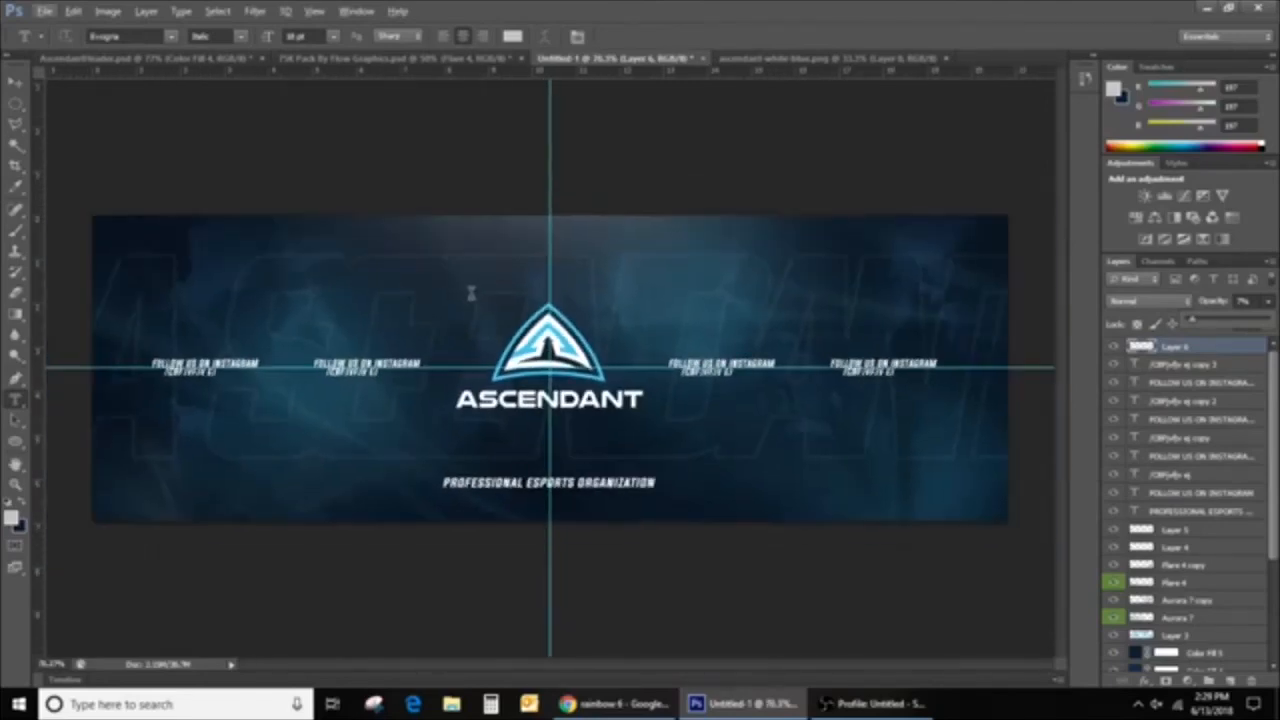
Stretch the outlined lettering to about 136% height and reposition it so it nearly fills the header vertically
key(ctrl+t)
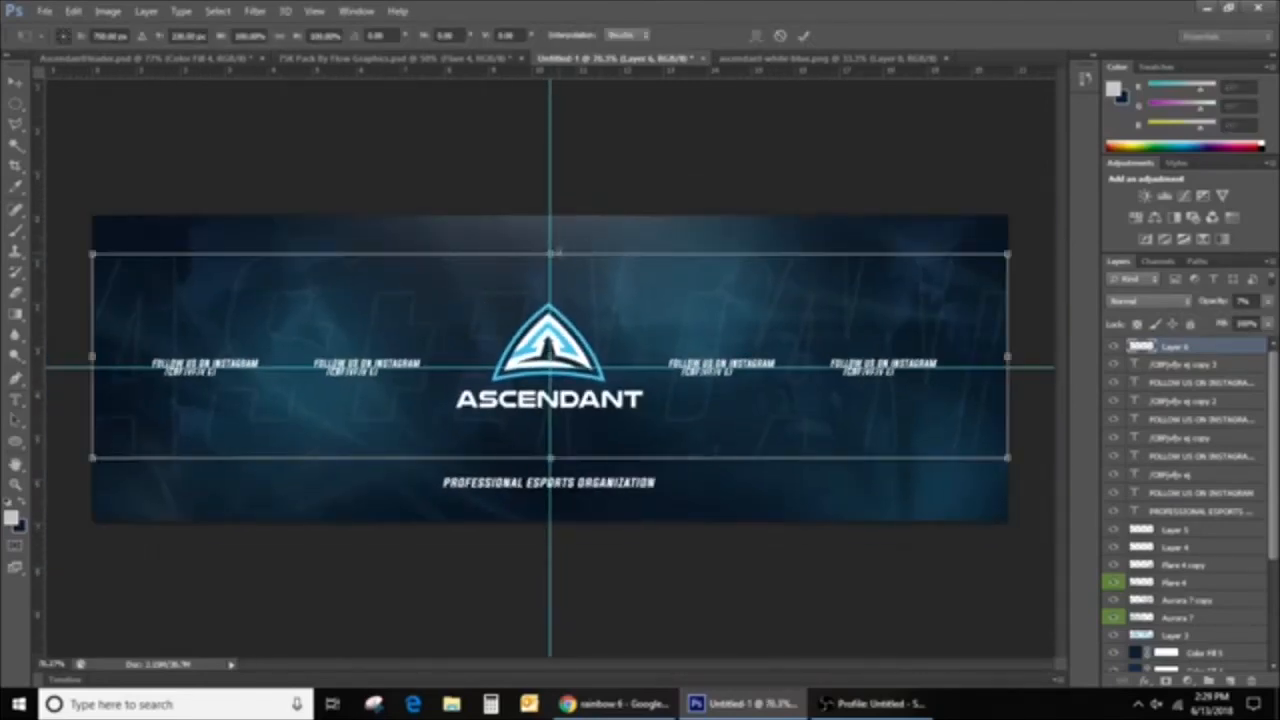
drag(556, 253, 553, 172)
drag(766, 277, 737, 318)
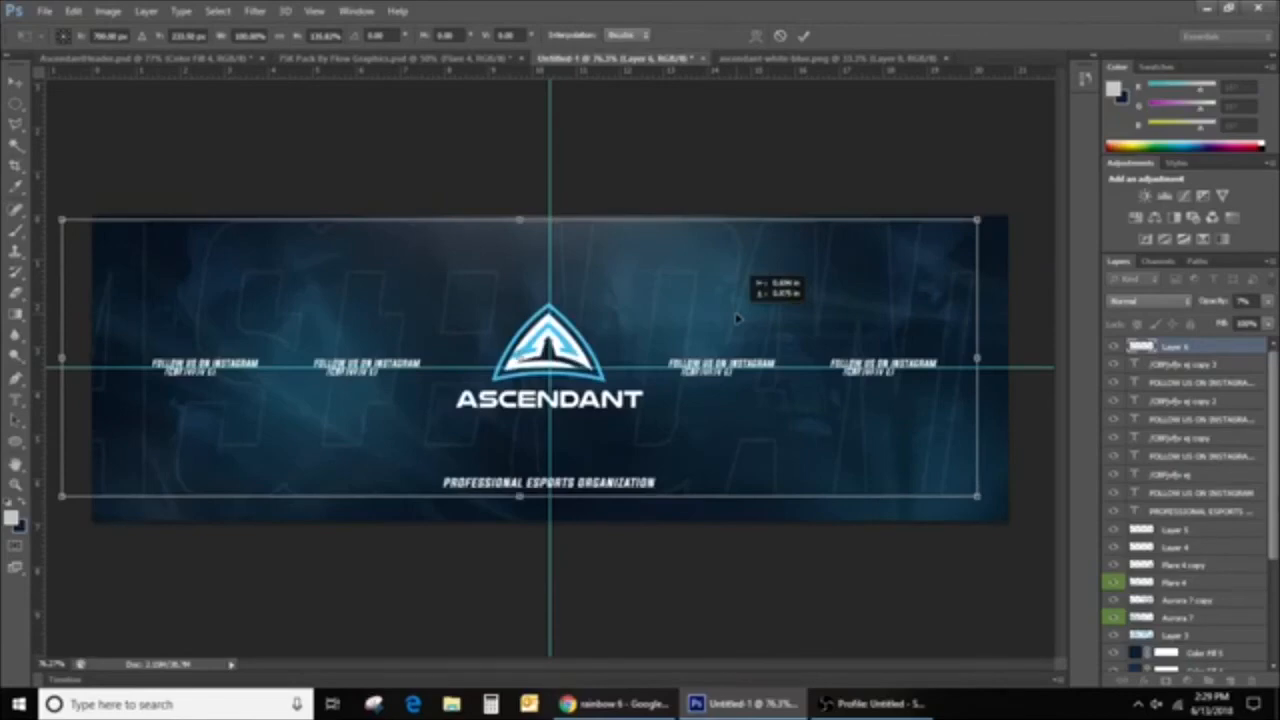
key(Return)
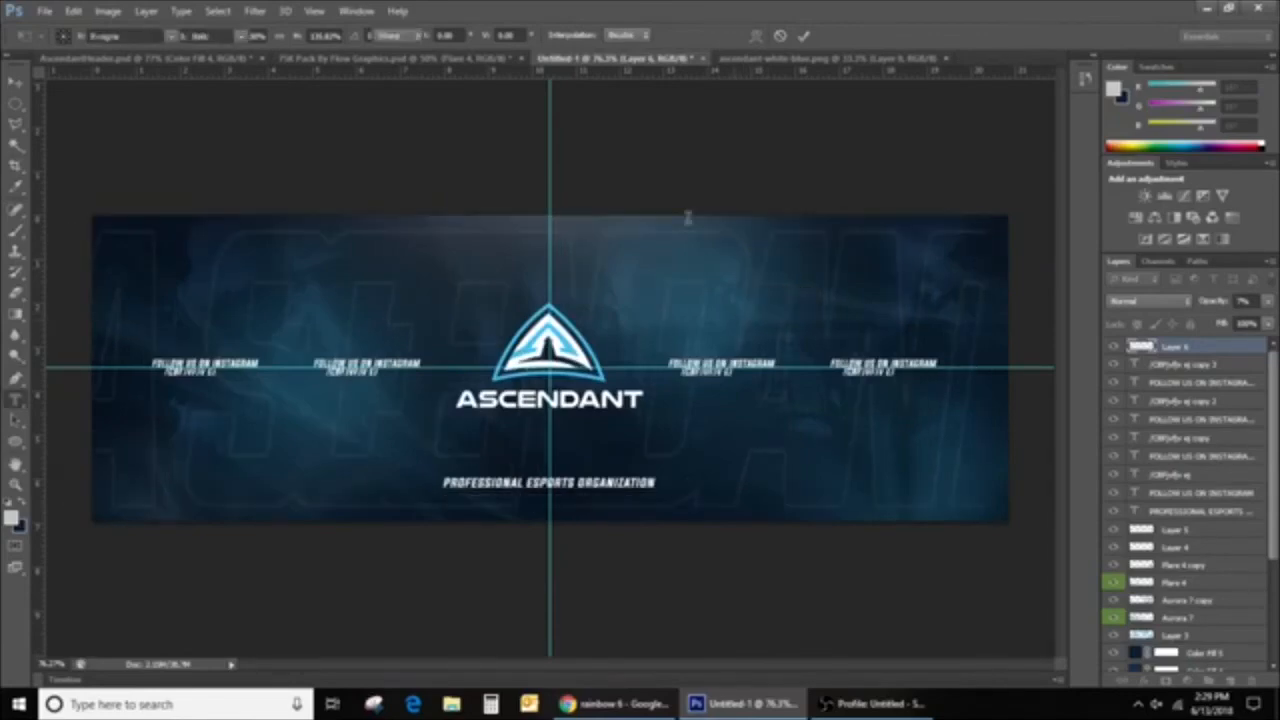
scroll(552, 285, down, 1)
key(alt)
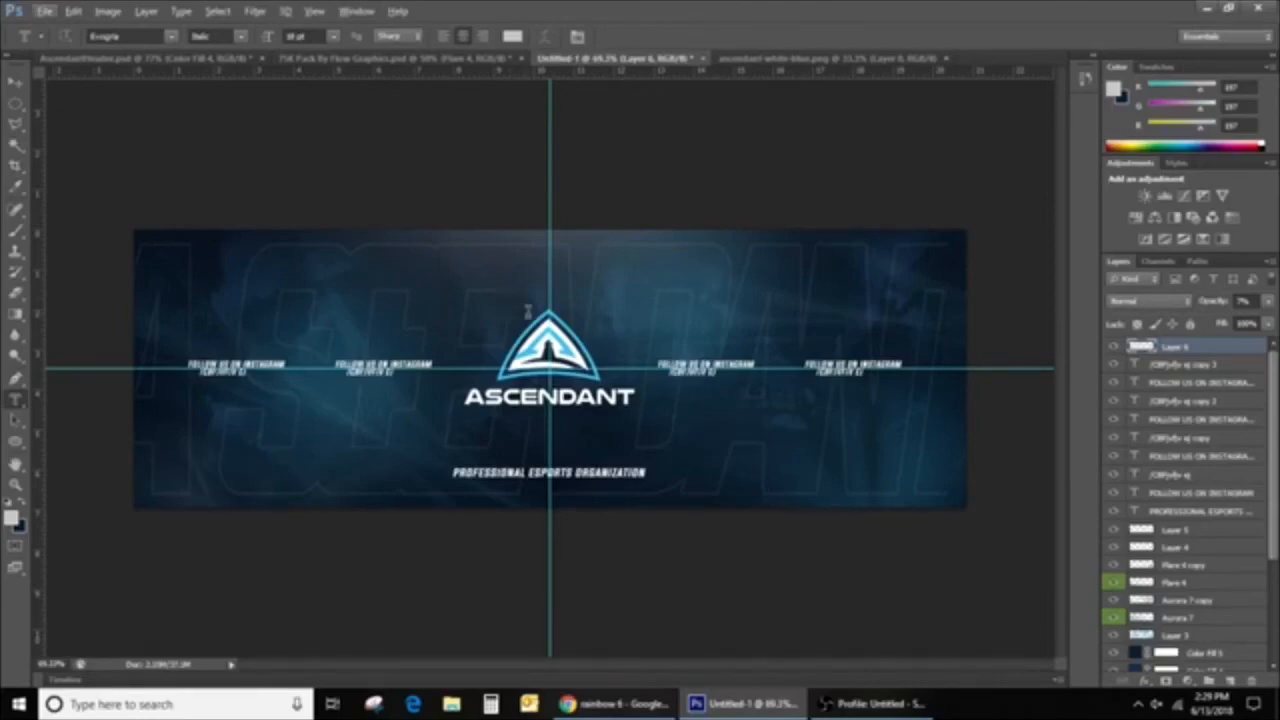
Compare the header with the finished AscendantHeader.psd design and return to the untitled header document
click(1230, 385)
click(140, 59)
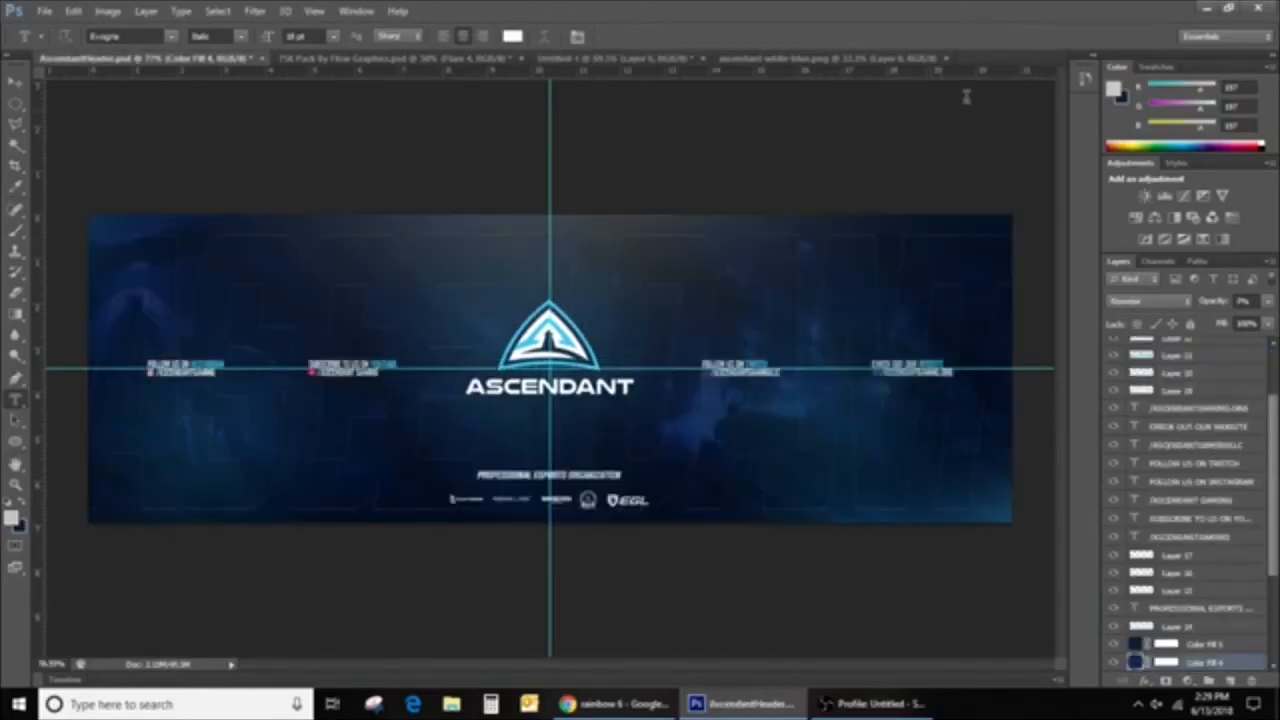
click(857, 60)
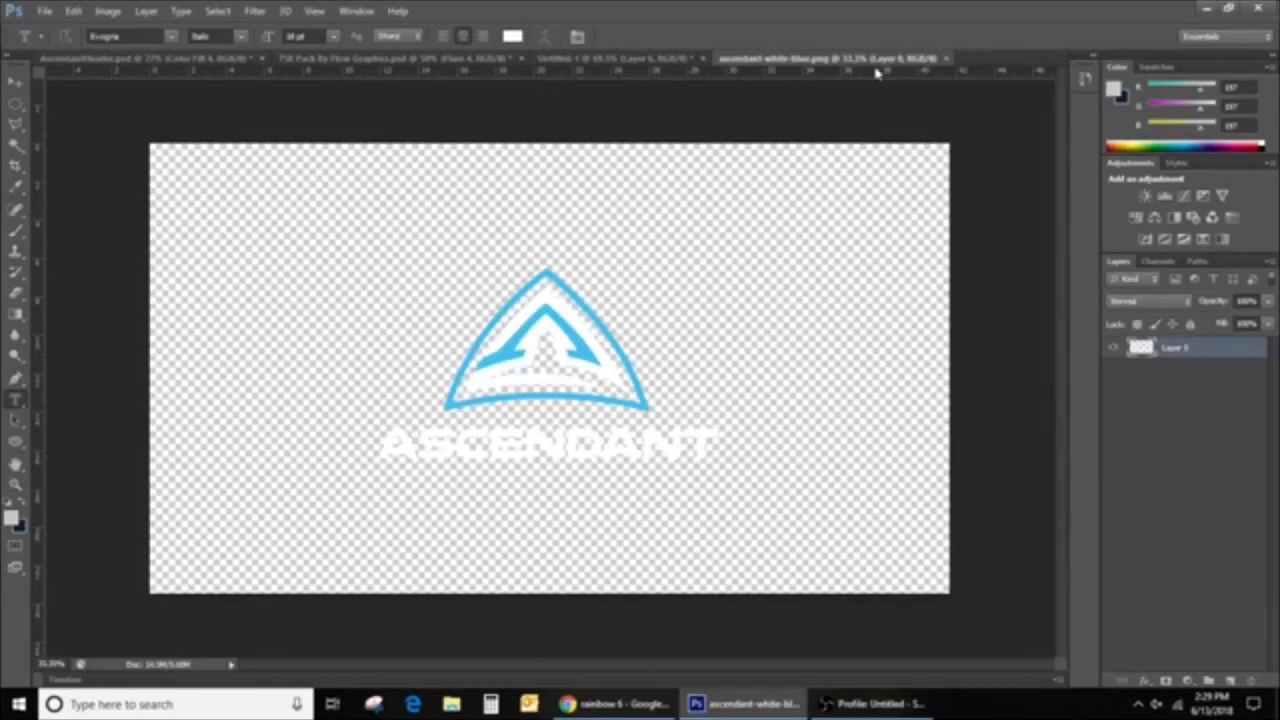
click(650, 58)
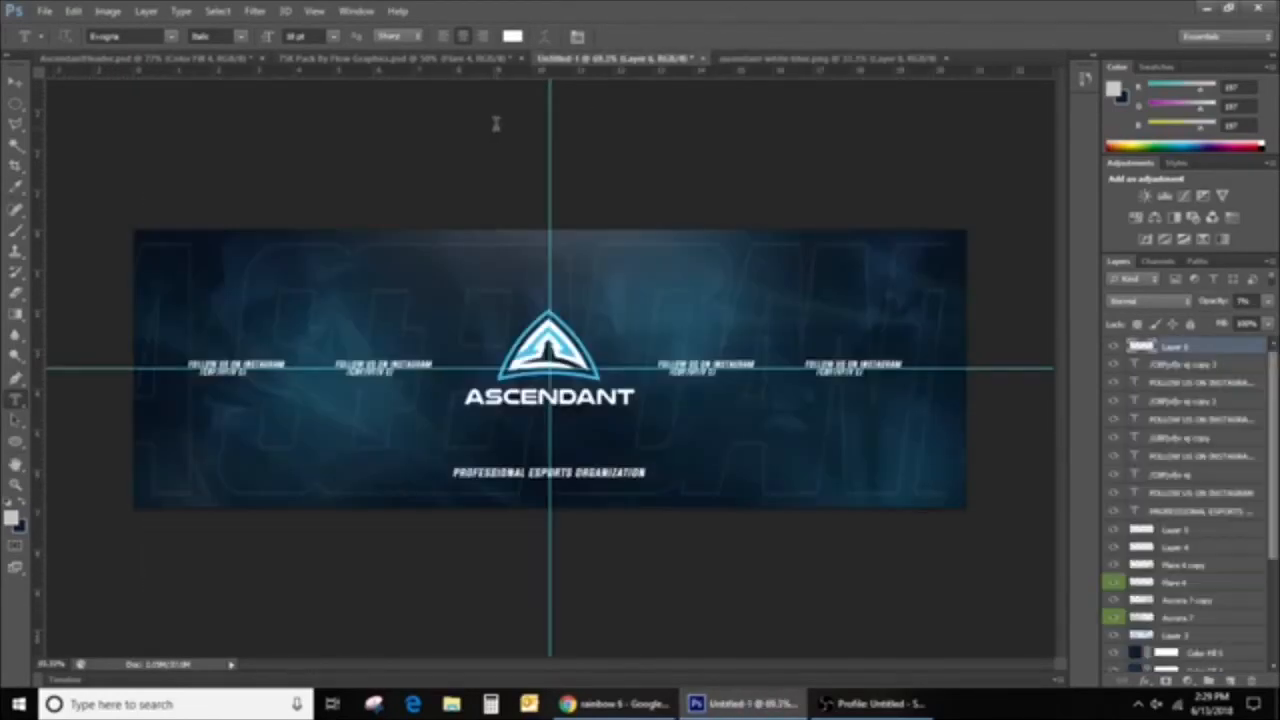
click(104, 60)
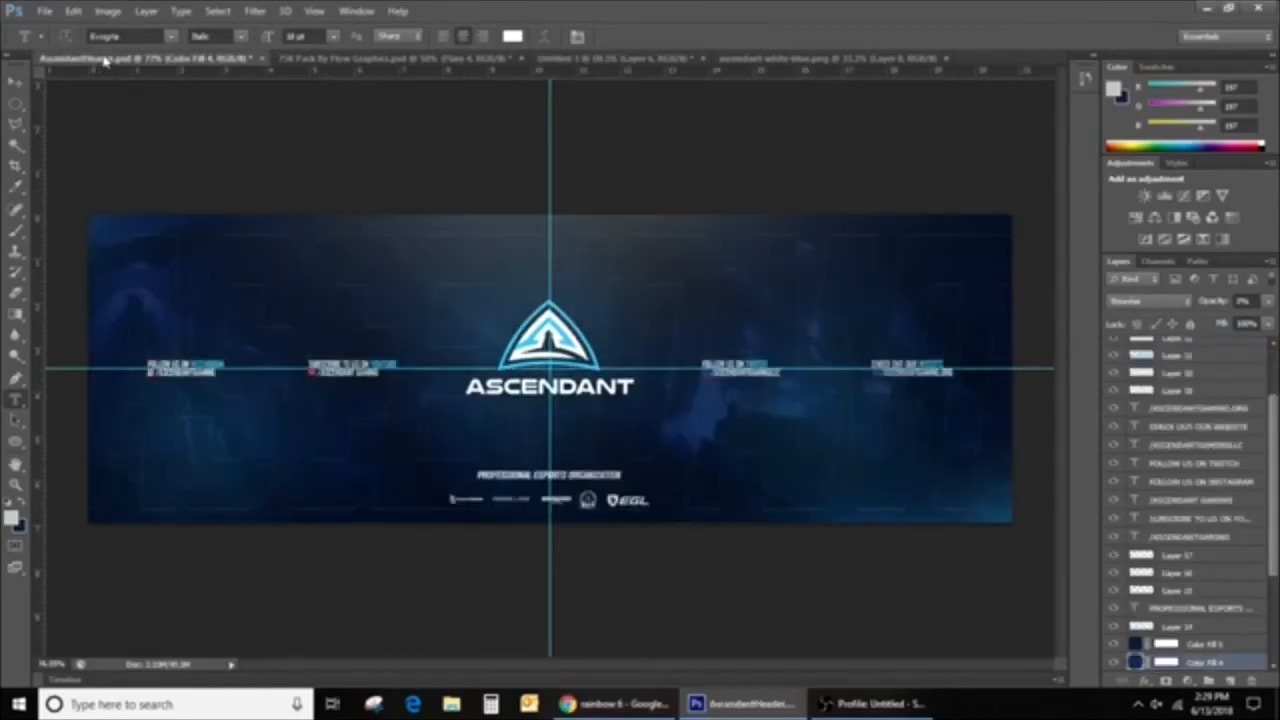
click(592, 59)
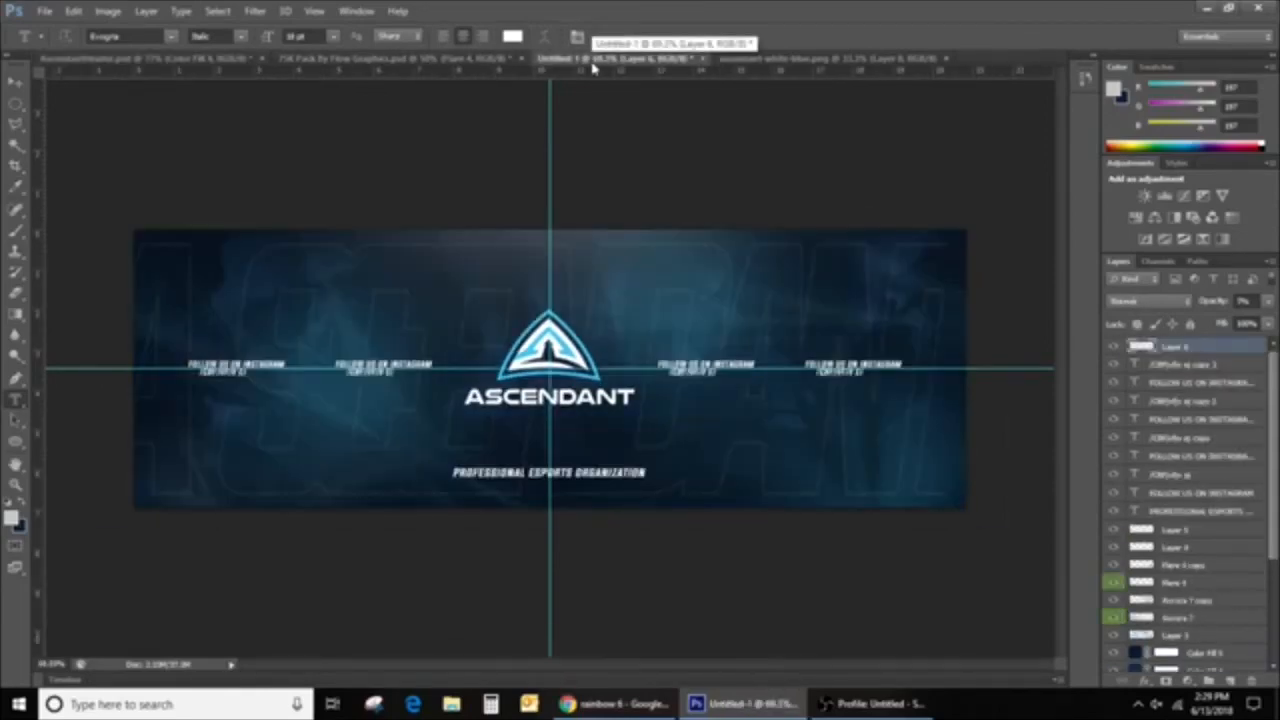